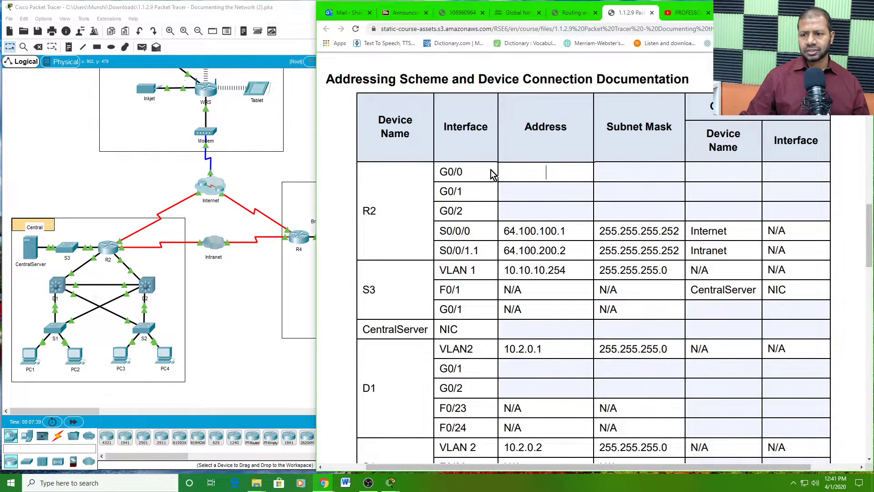
- Select R2's interface rows in the addressing table and start the G0/0 address entry
left_click_drag(463, 174, 445, 223)
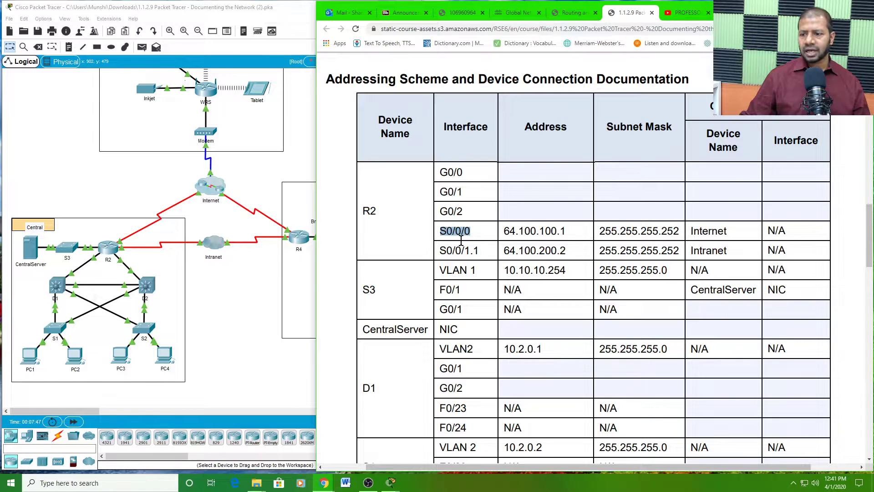
left_click(441, 231)
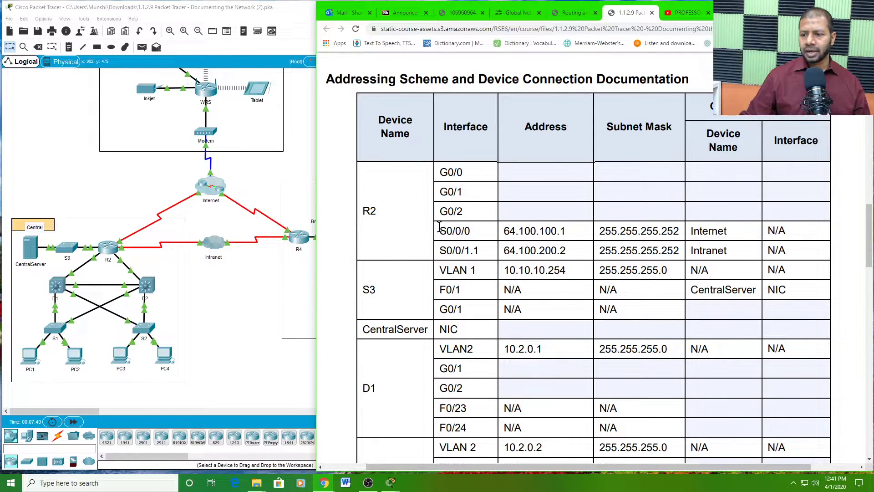
left_click_drag(440, 227, 677, 253)
left_click(557, 179)
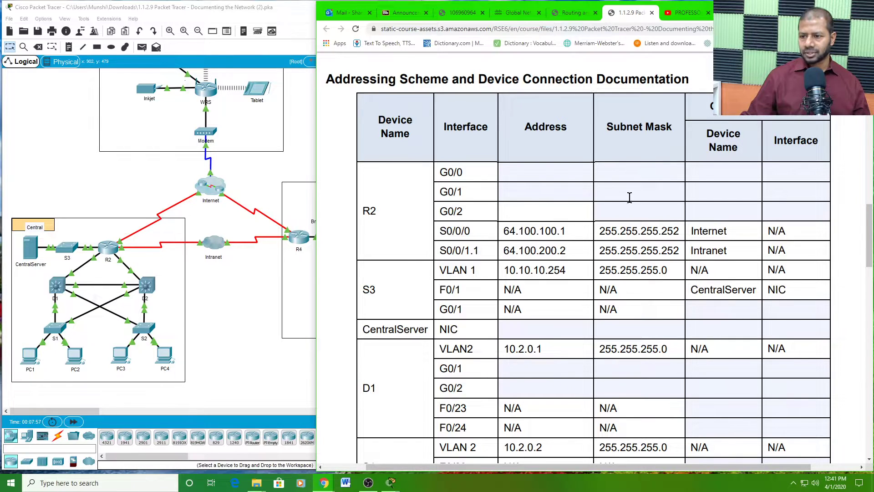
- Open R2's device window, move it top-left, enlarge it and bring up its CLI prompt
left_click(110, 252)
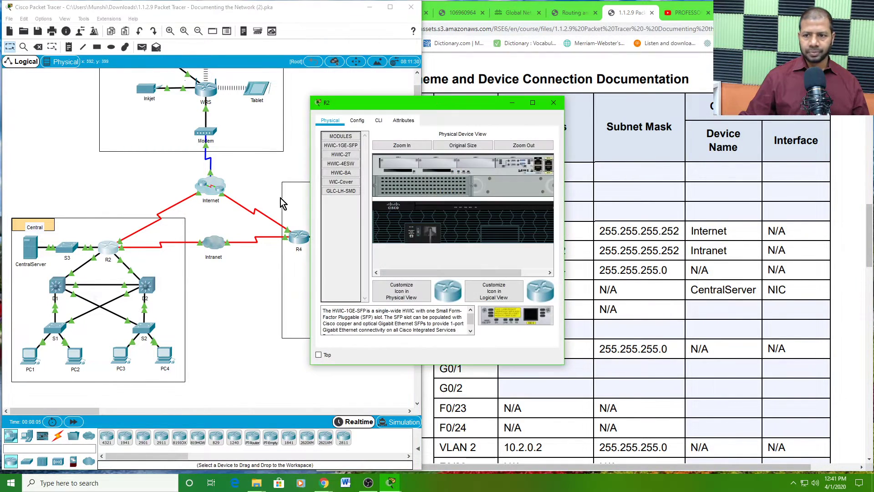
left_click_drag(431, 102, 146, 10)
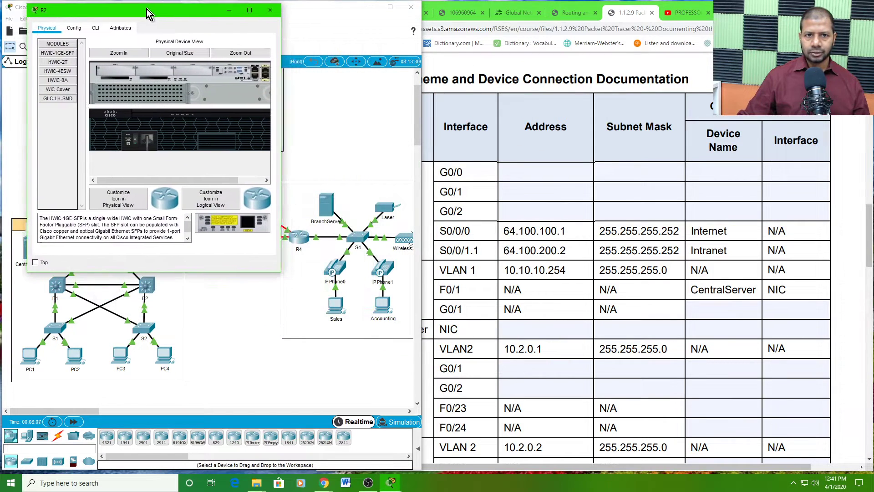
left_click_drag(280, 275, 402, 378)
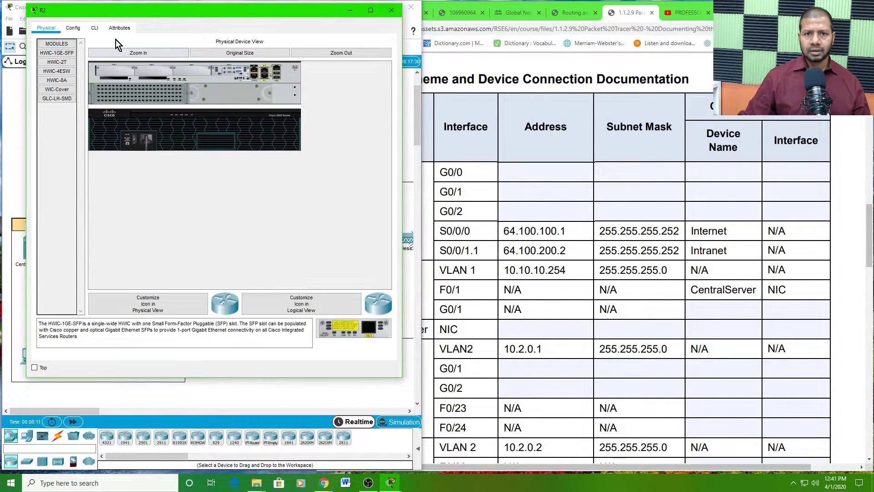
left_click(95, 28)
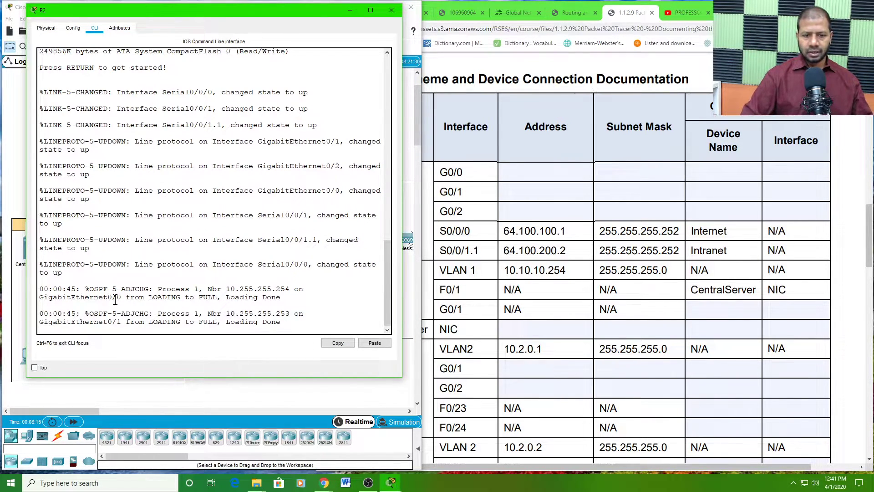
key("Return")
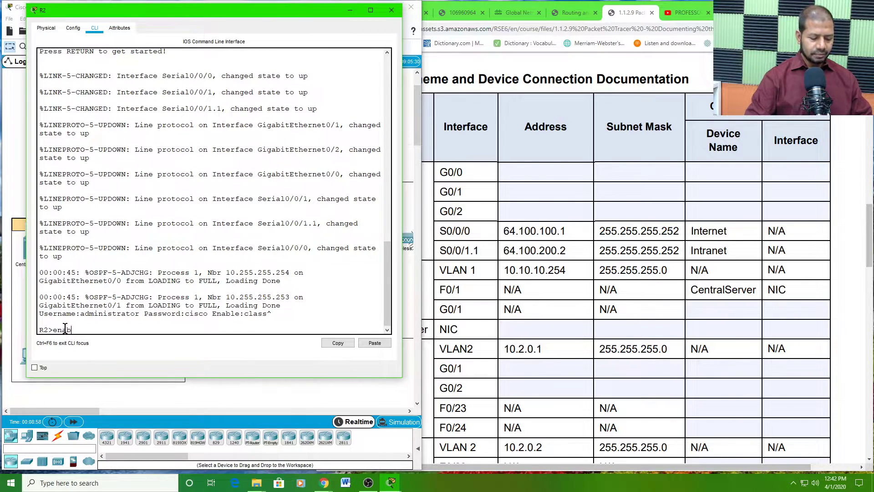
- Run enable on R2 with the enable password to reach the R2# prompt, then widen the window
key("Return")
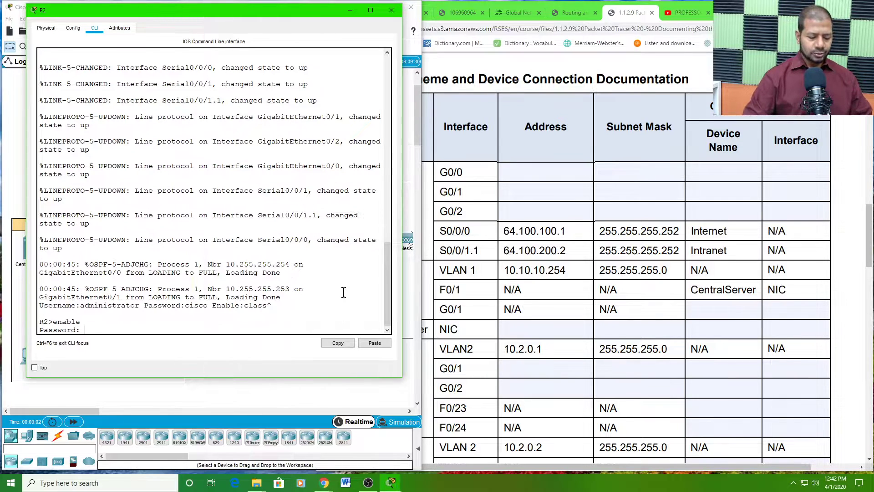
type("class")
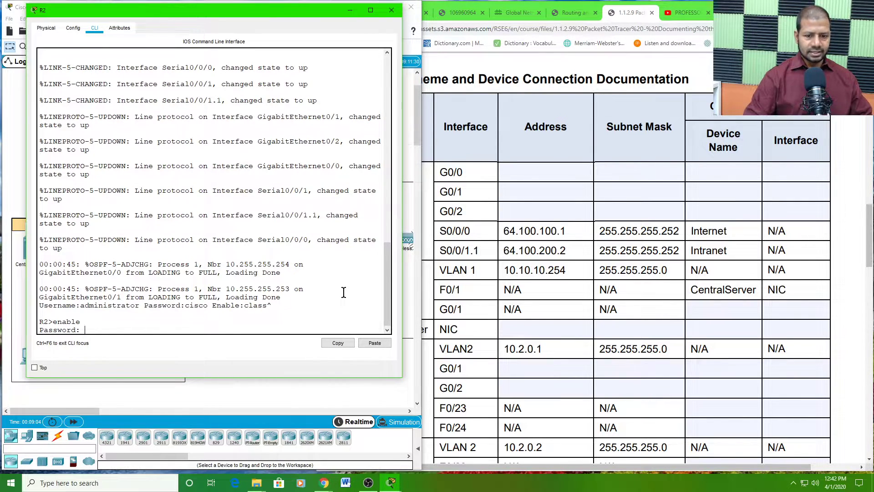
key("Return")
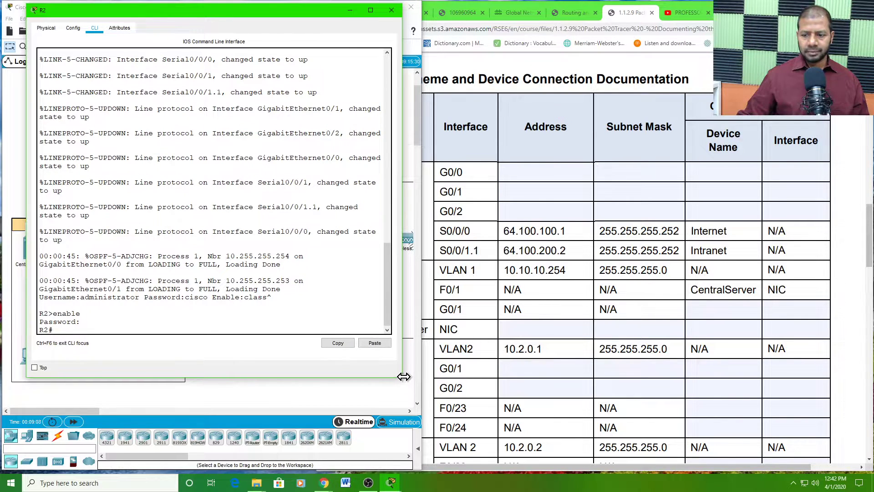
left_click_drag(402, 375, 426, 395)
left_click_drag(239, 12, 346, 31)
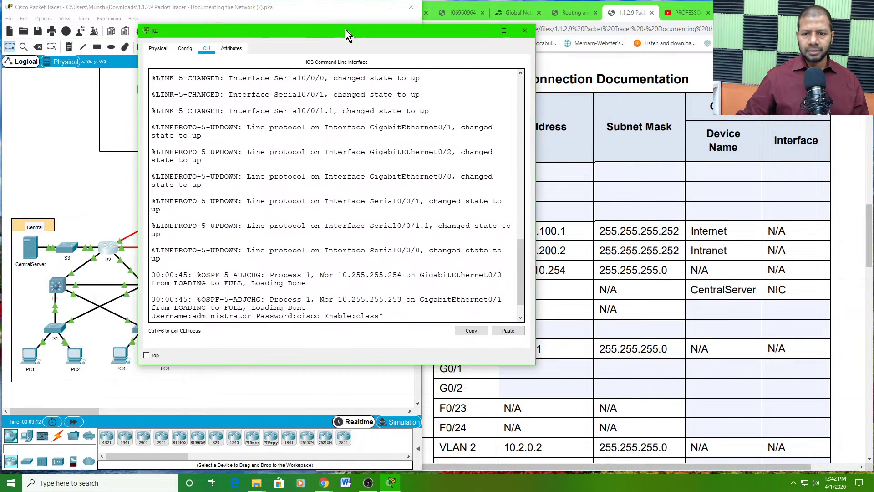
left_click(49, 19)
- Set the CLI font size to 14 in Preferences' Font settings and apply it
left_click(60, 30)
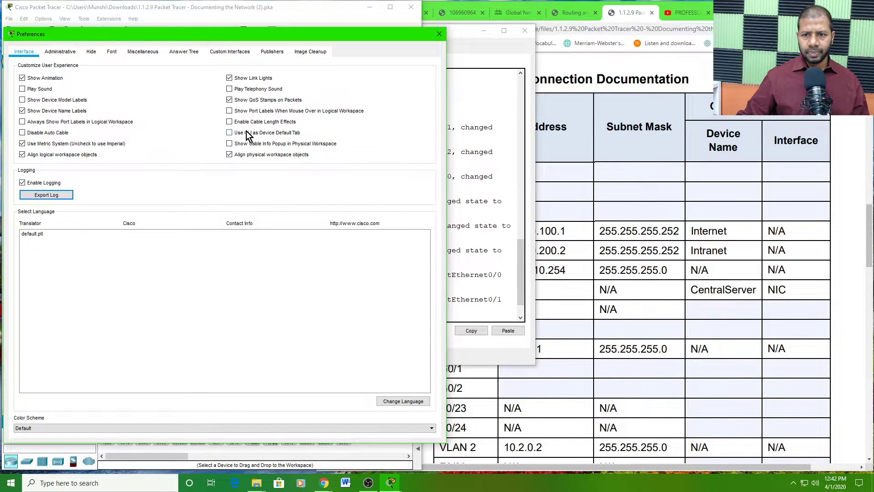
left_click(112, 51)
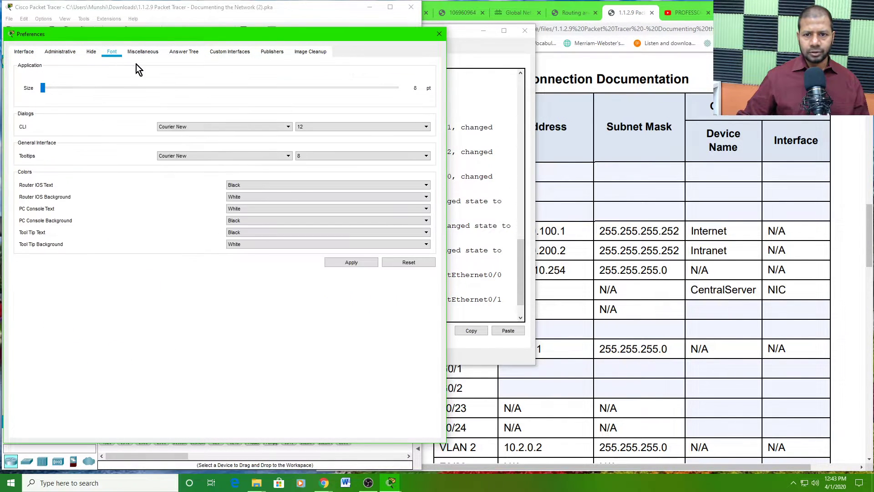
left_click(324, 127)
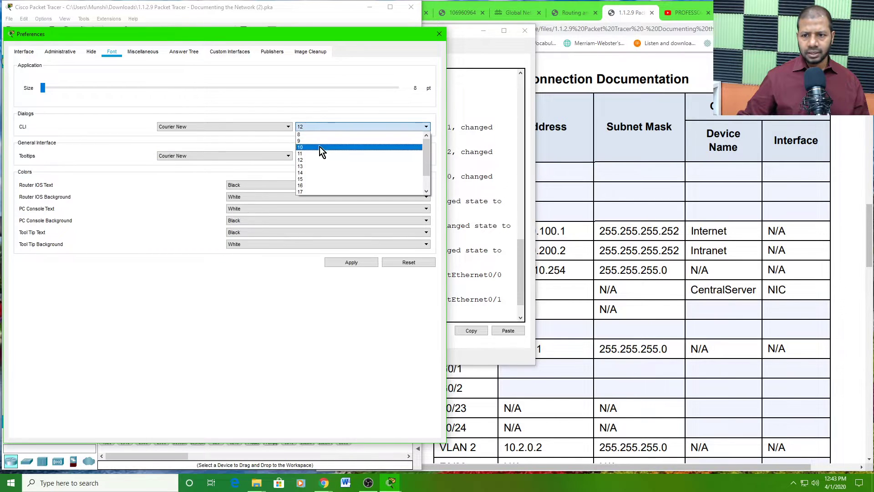
left_click(310, 173)
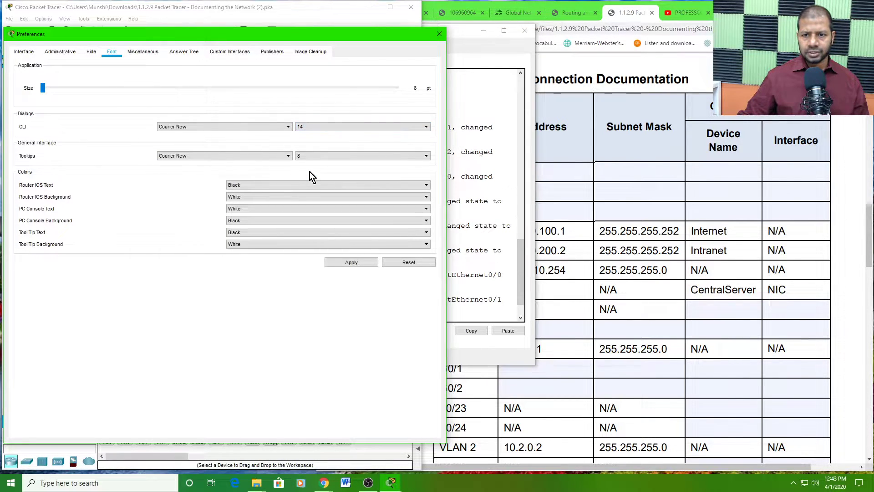
left_click(360, 262)
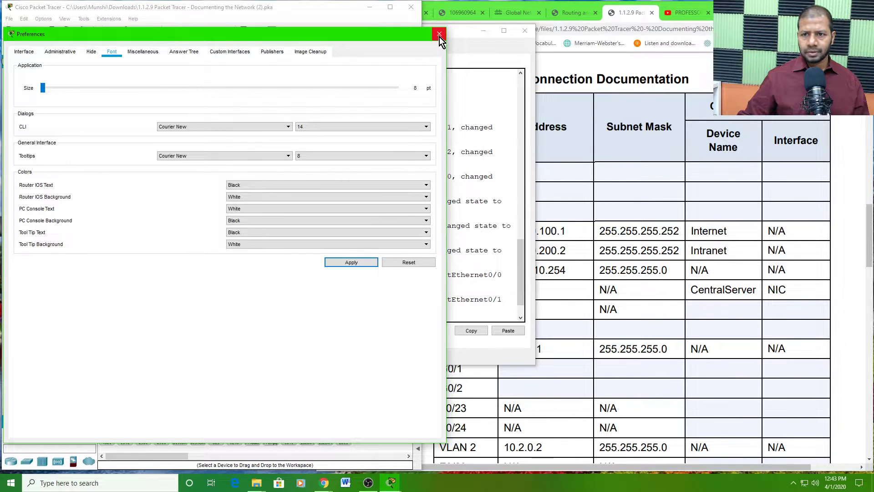
left_click(439, 34)
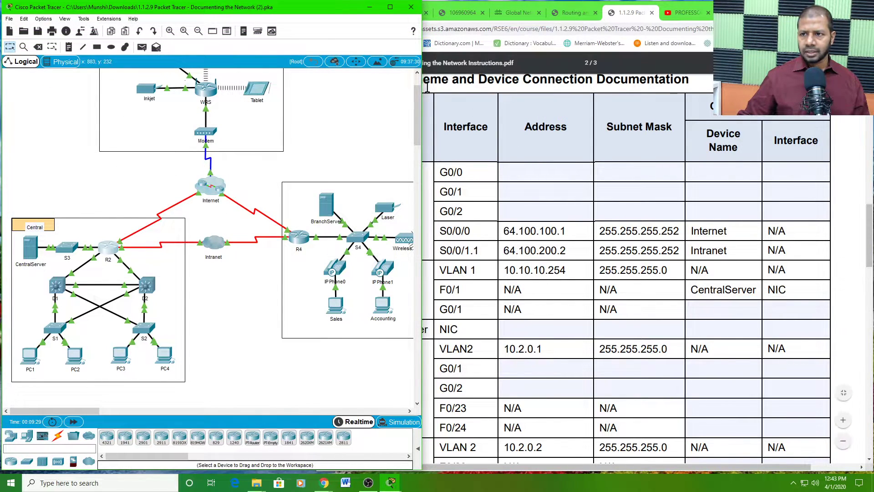
- Reopen R2's CLI window, move it to the top-left and widen it for long lines
left_click(113, 248)
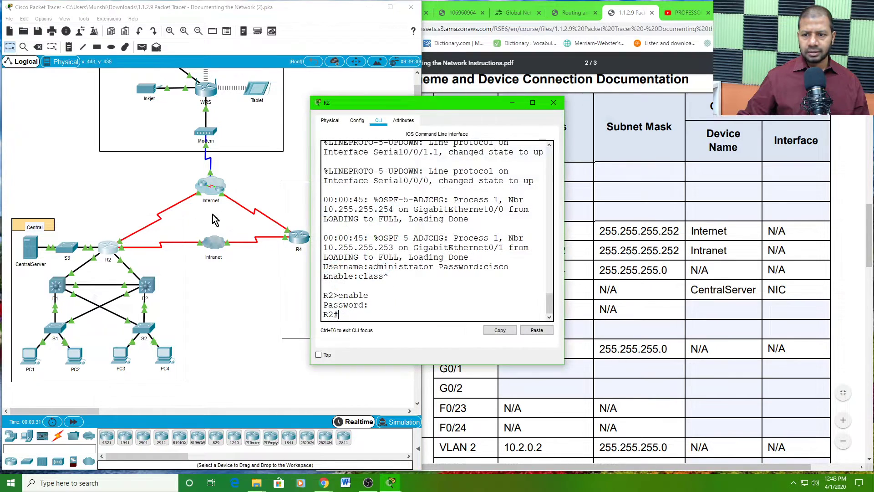
left_click_drag(433, 104, 137, 15)
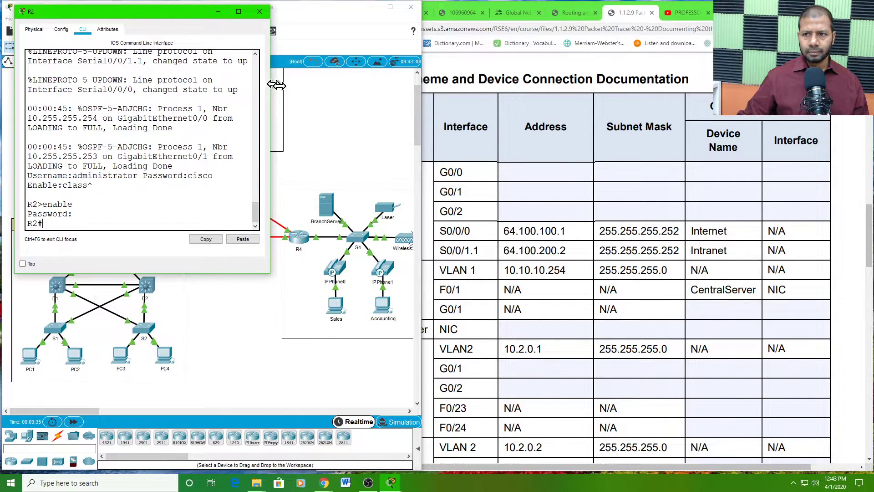
left_click_drag(276, 85, 427, 121)
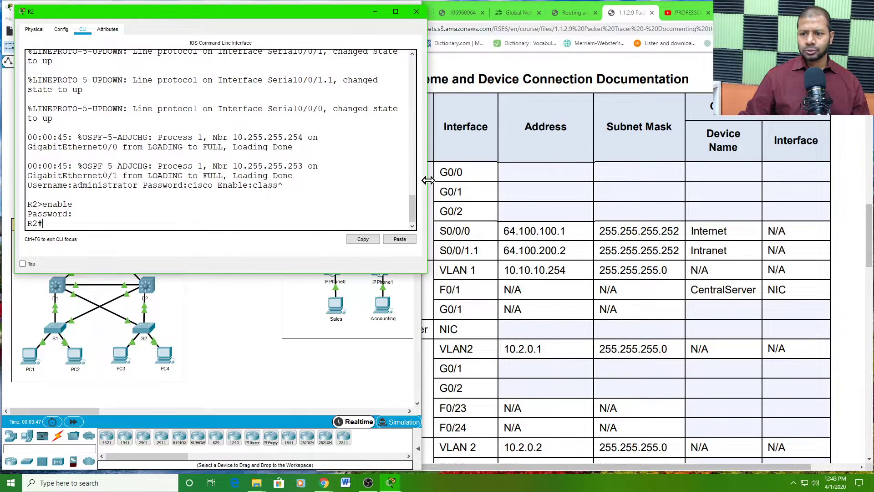
left_click_drag(427, 181, 459, 190)
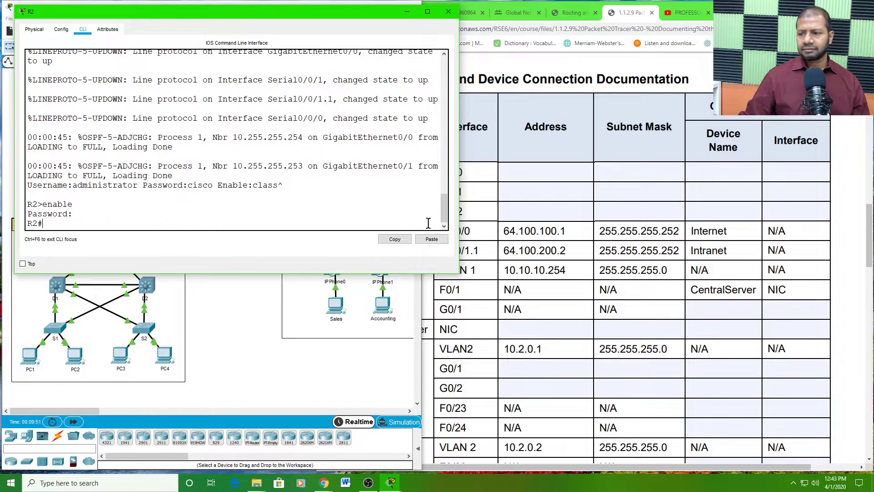
left_click(531, 179)
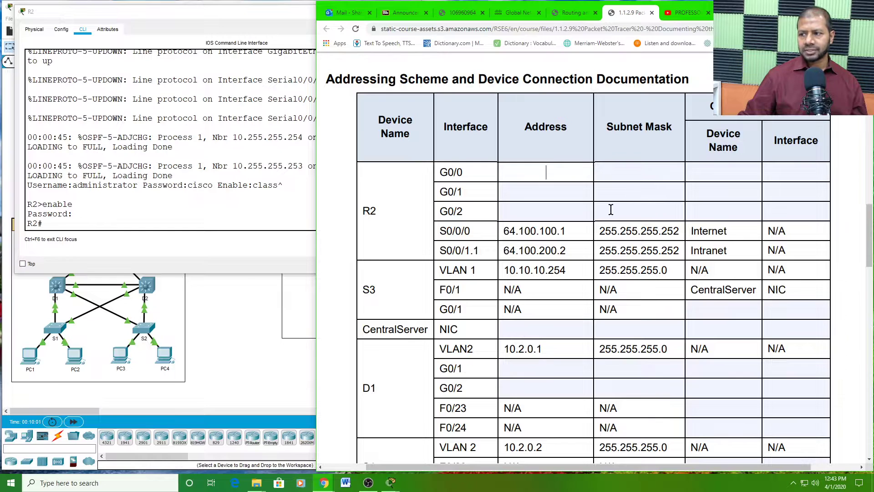
key("alt+Tab")
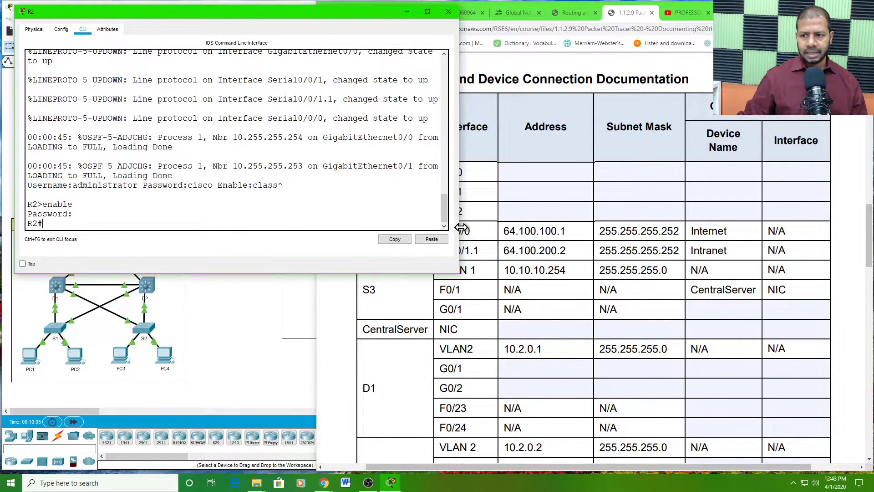
left_click_drag(459, 230, 504, 232)
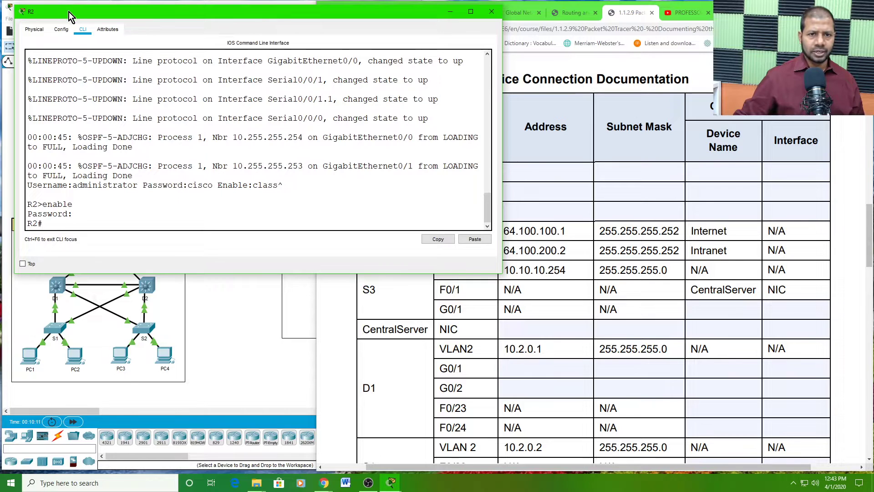
left_click_drag(69, 12, 57, 8)
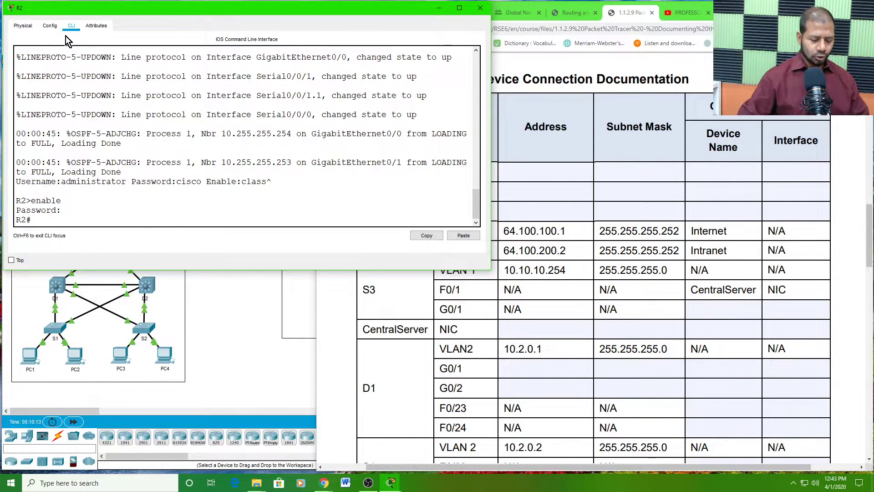
- Run 'show ip interface brief' on R2 using Tab completion to list interface addresses
type("sho")
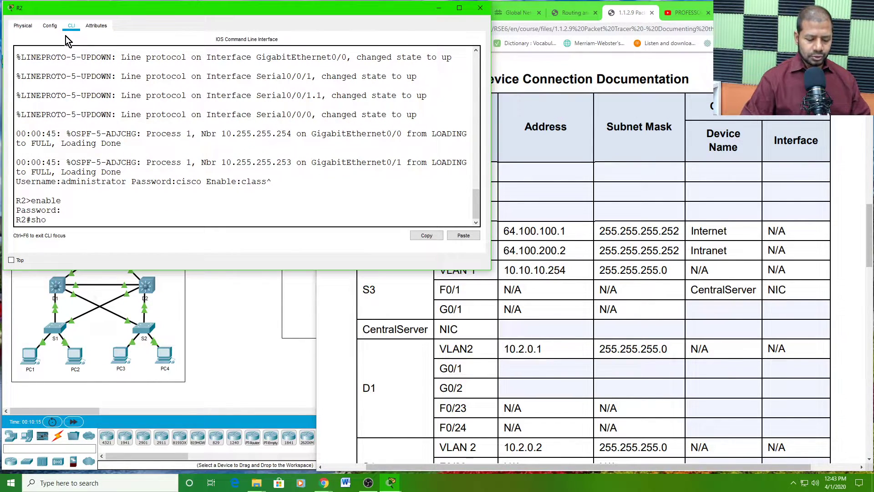
type("w i")
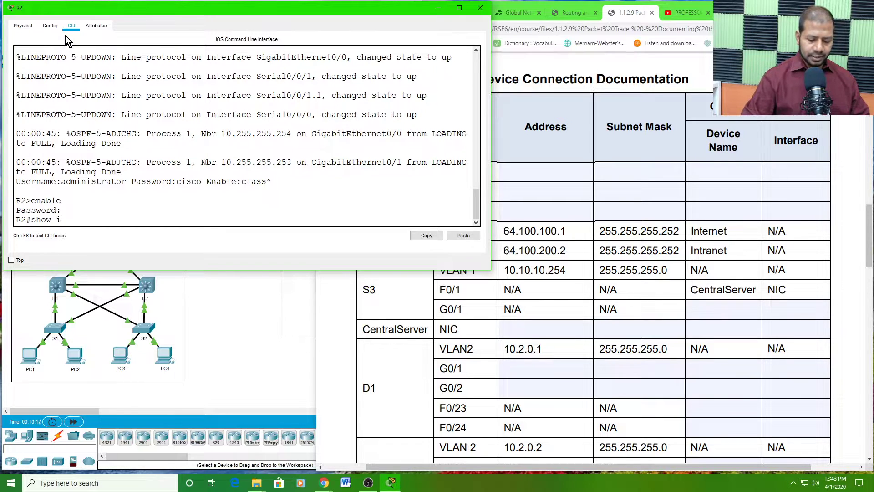
type("p in")
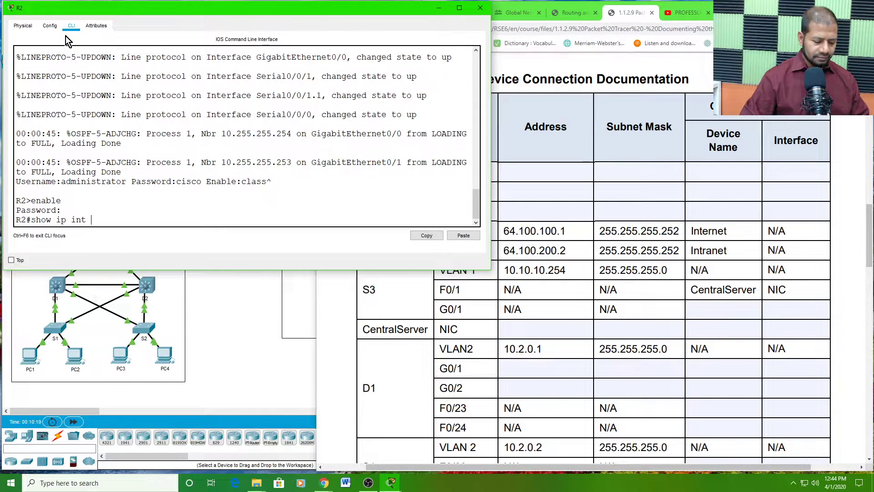
type("t br")
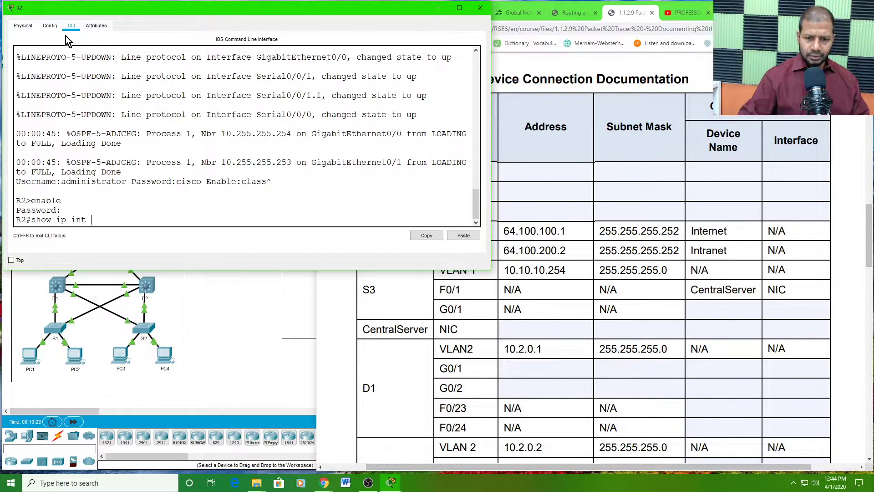
key("BackSpace")
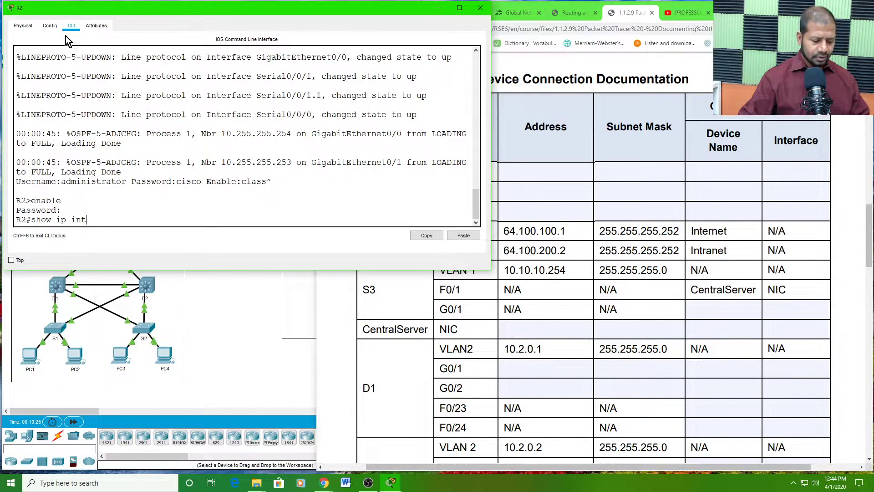
key("Tab")
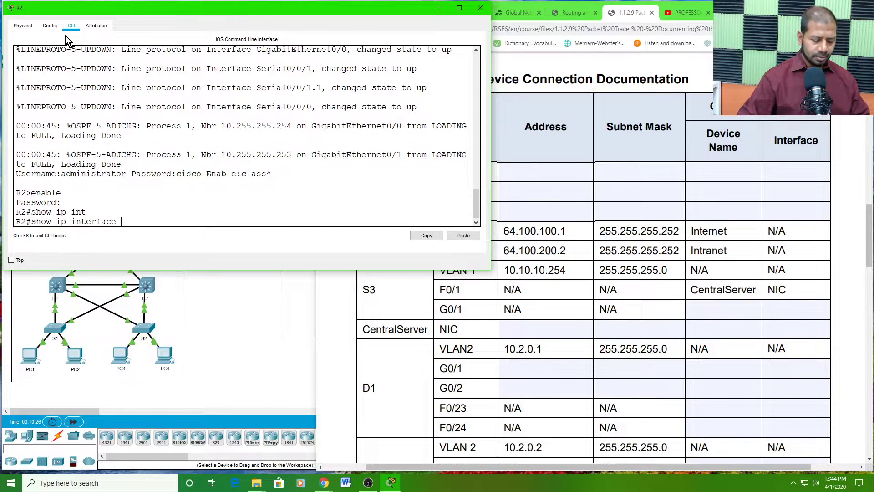
type("br")
key("Tab")
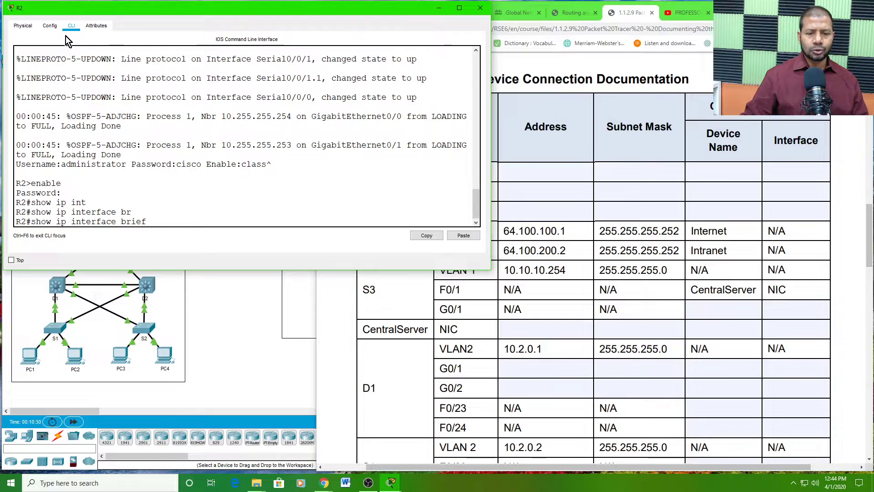
key("Return")
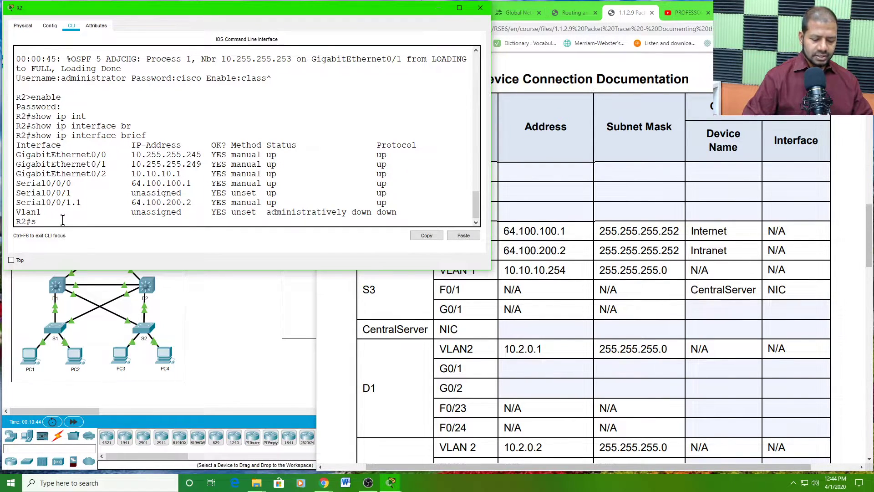
- Enter 'show running-config' on R2 with Tab completion
type("show")
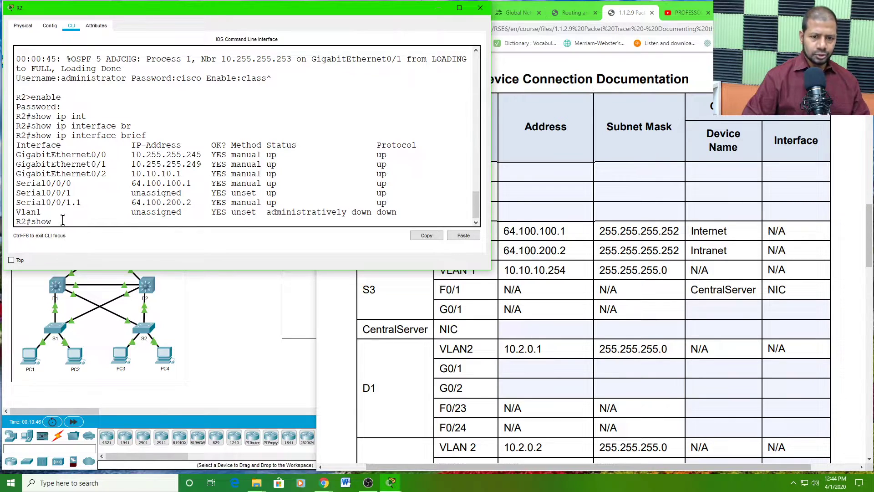
type(" run")
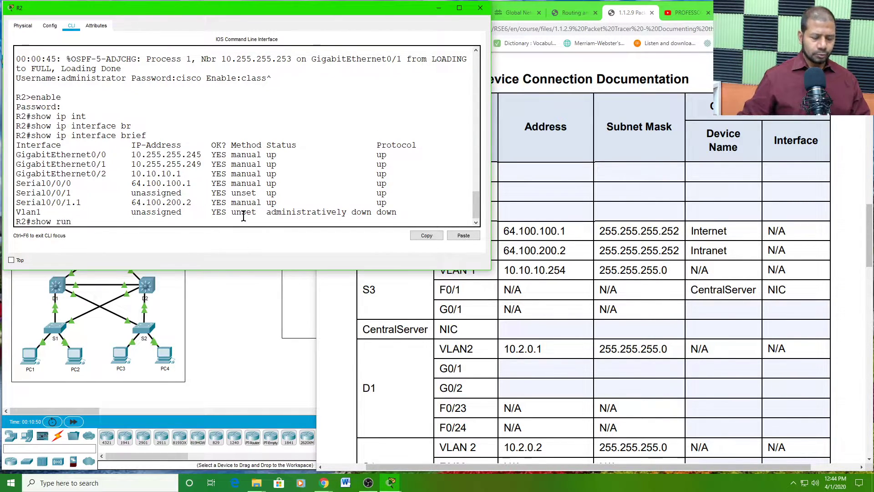
key("Tab")
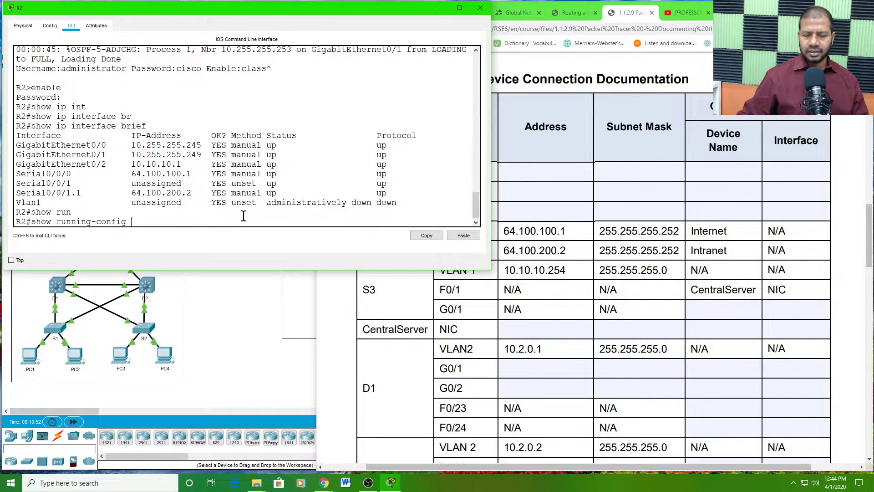
key("Return")
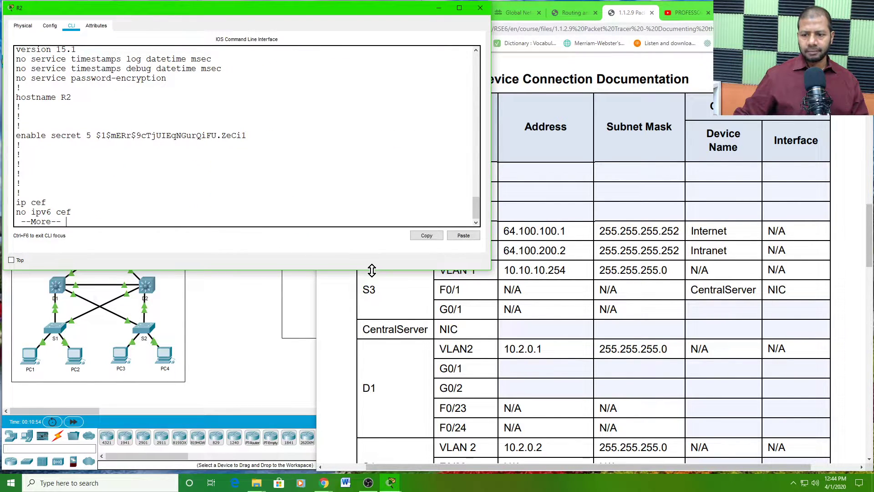
- Make R2's console taller, page through the running-config and scroll back to the GigabitEthernet interfaces
left_click_drag(372, 270, 391, 440)
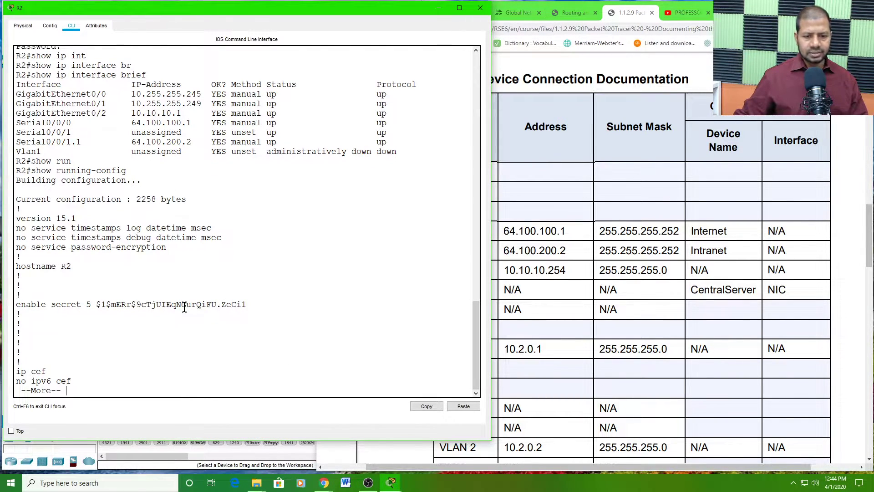
key("space")
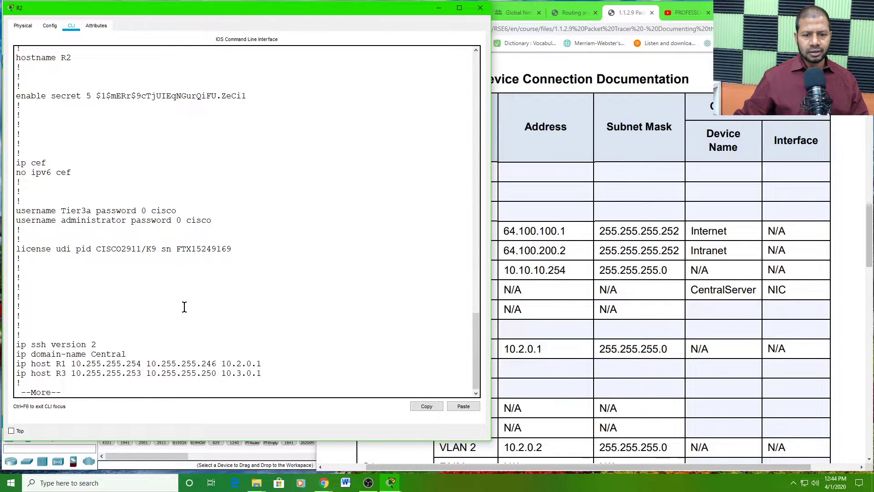
key("space")
key("space")
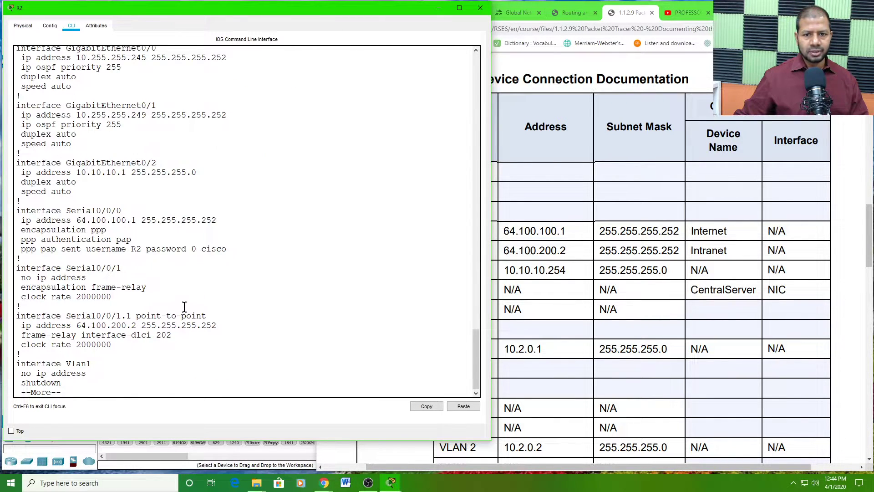
key("space")
key("space")
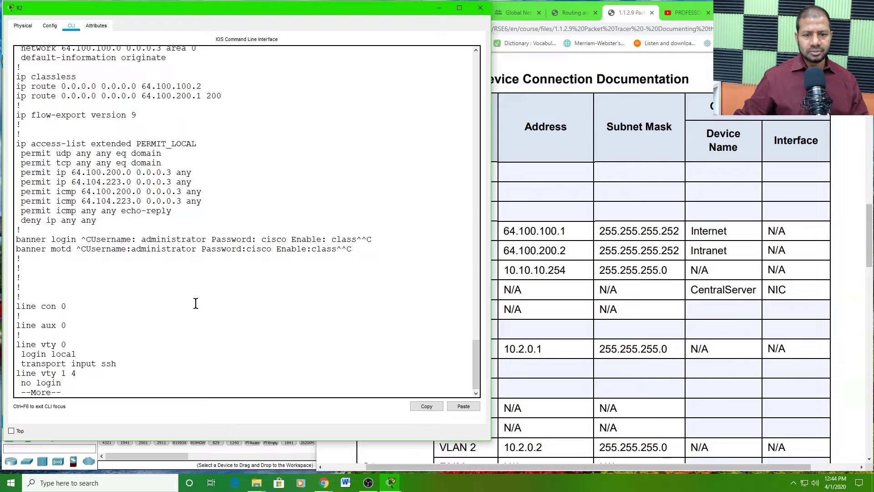
scroll(196, 303, "up", 7)
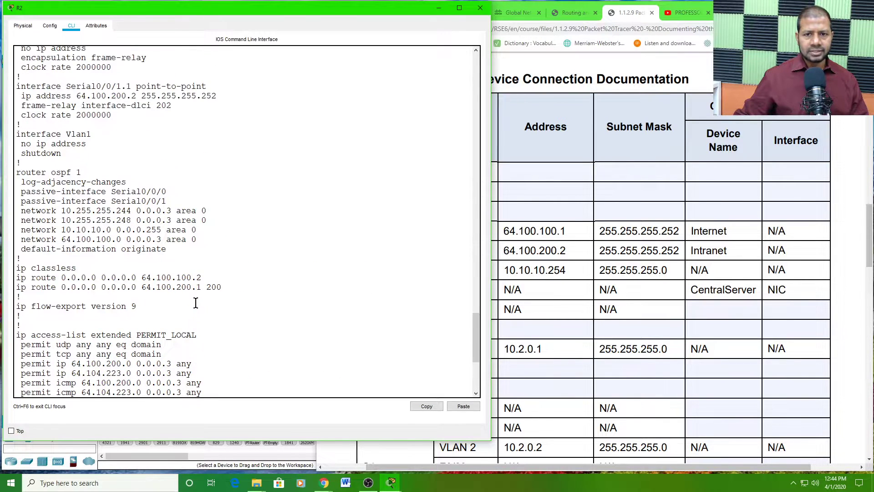
scroll(196, 303, "up", 8)
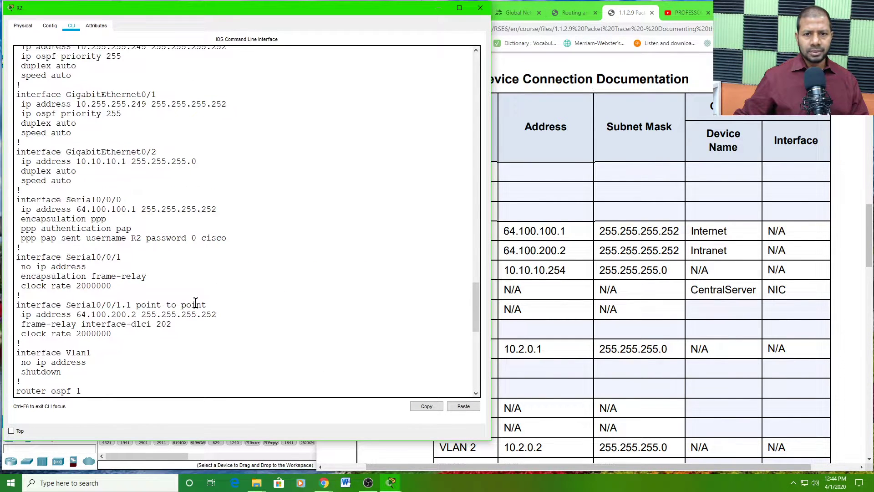
scroll(196, 303, "up", 1)
scroll(196, 304, "up", 2)
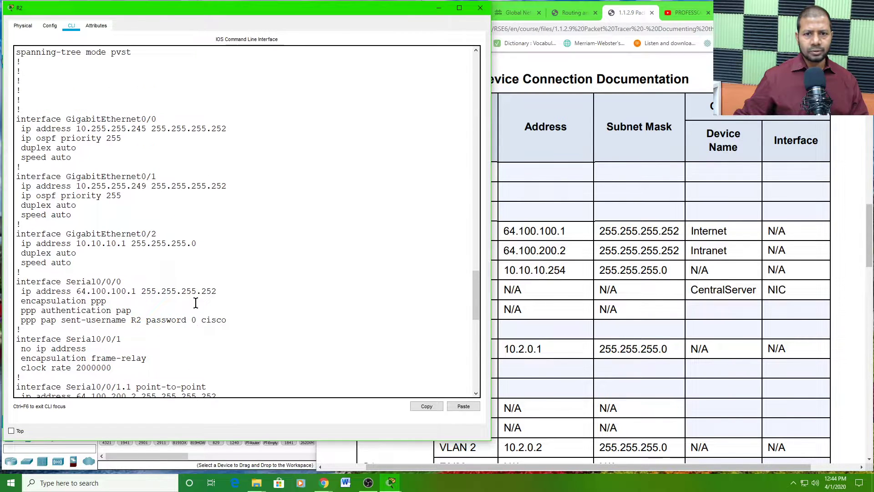
- Select the GigabitEthernet0/0 address 10.255.255.245 in R2's running-config
left_click_drag(22, 111, 161, 119)
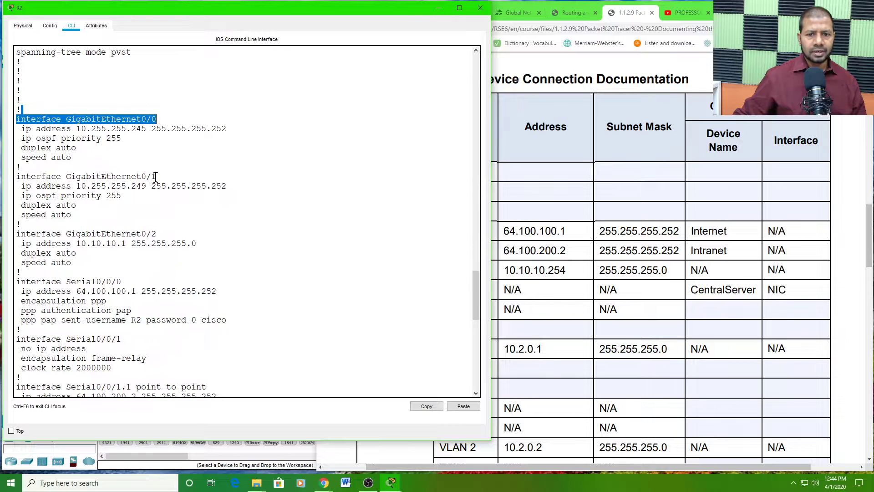
left_click_drag(156, 177, 17, 178)
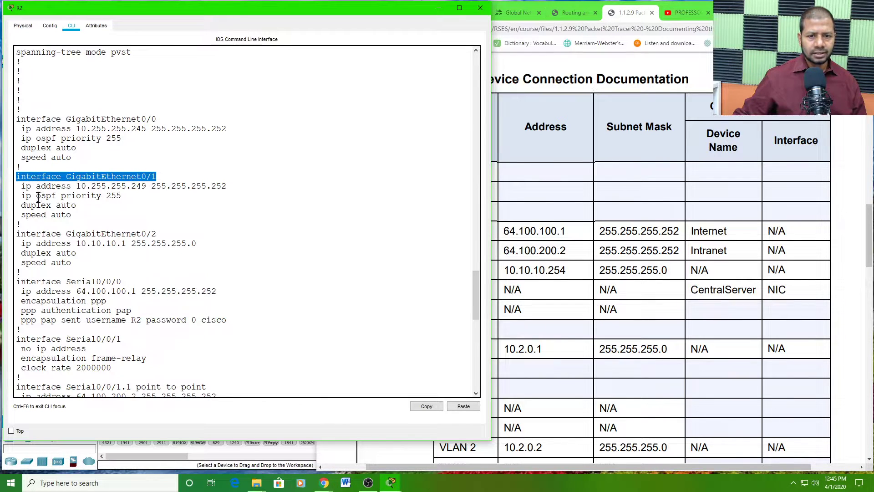
left_click_drag(157, 233, 25, 233)
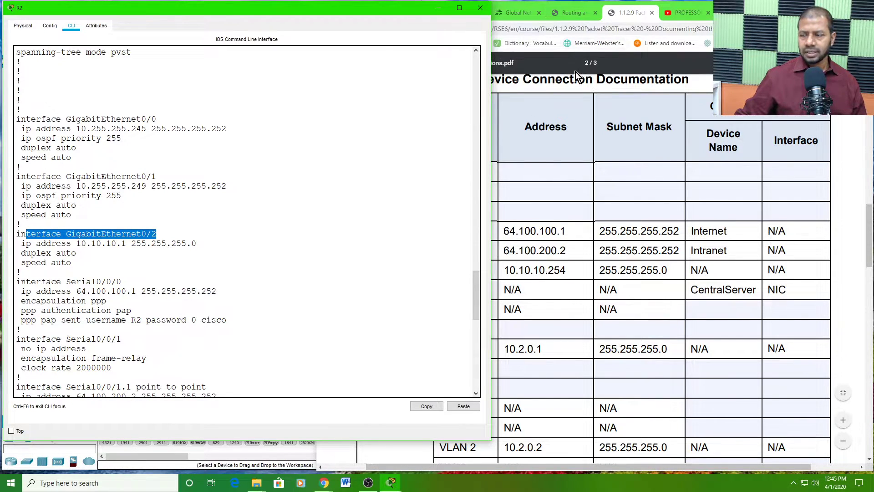
left_click(127, 190)
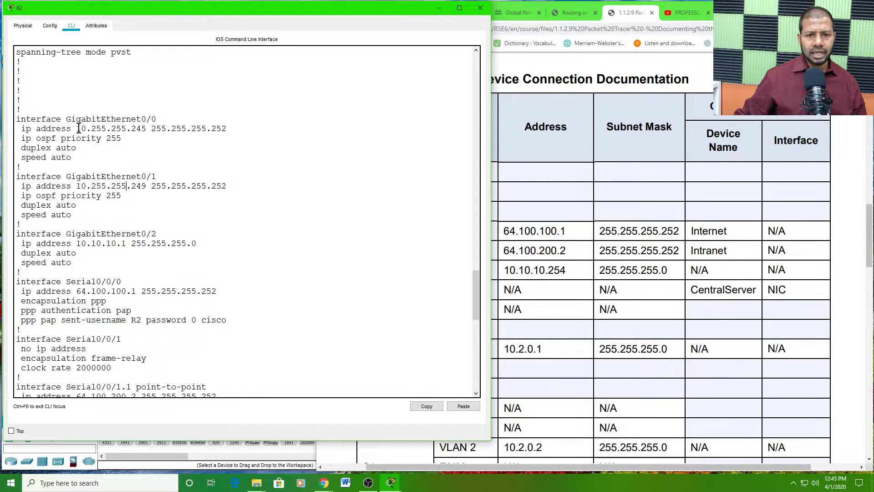
left_click_drag(83, 129, 145, 130)
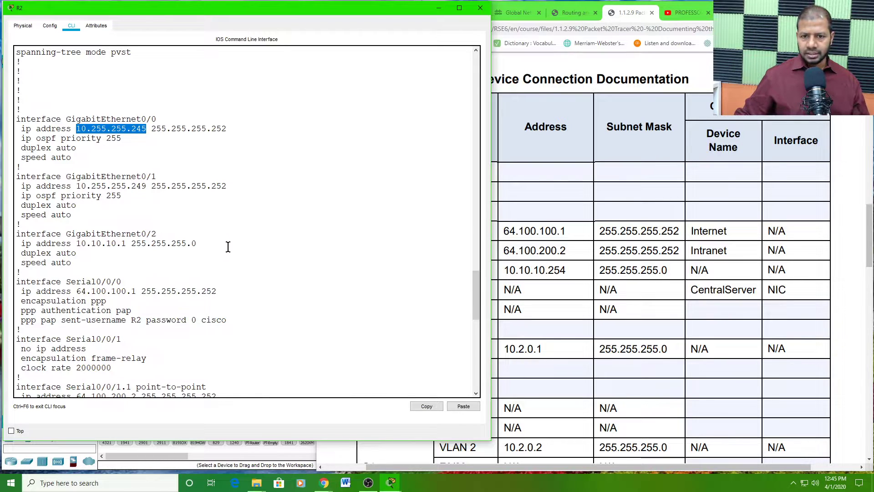
- Copy 10.255.255.245 and paste it into the G0/0 and G0/1 Address cells
left_click(428, 406)
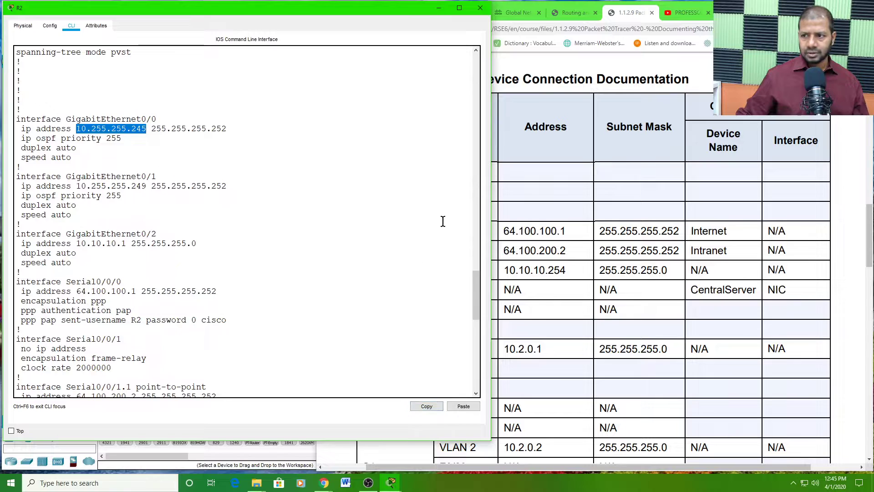
left_click(500, 176)
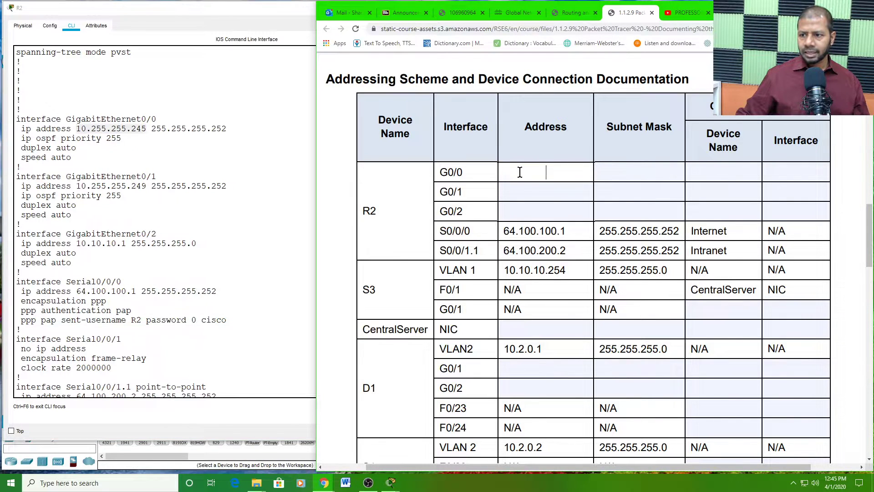
right_click(524, 171)
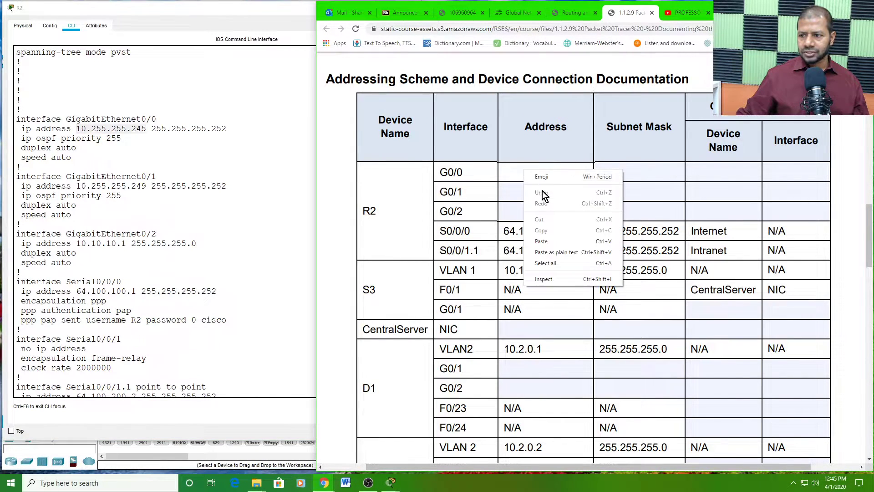
left_click(542, 241)
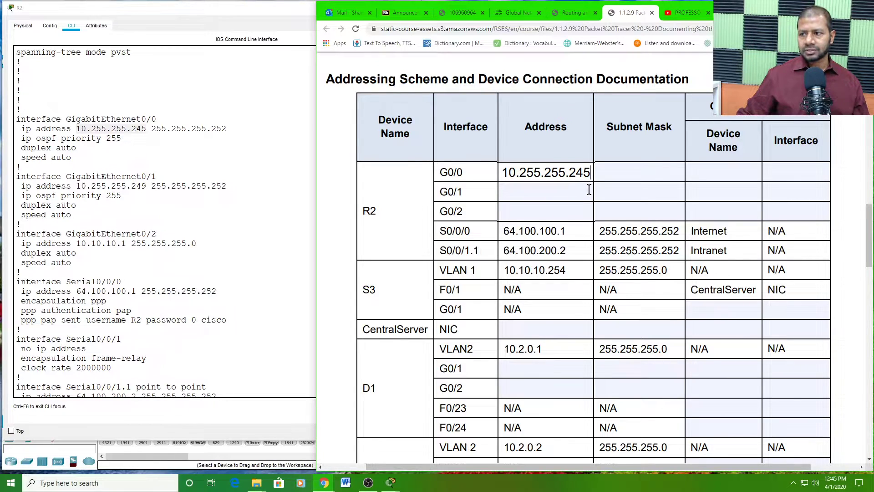
left_click(515, 192)
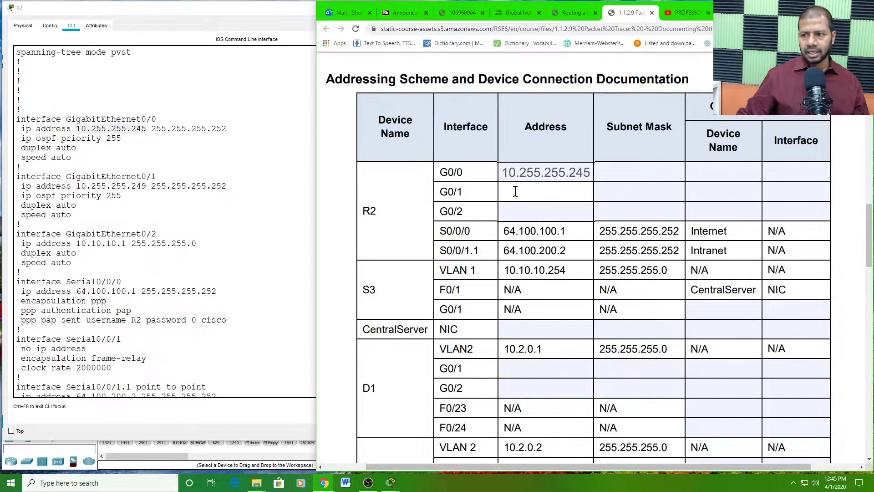
right_click(515, 192)
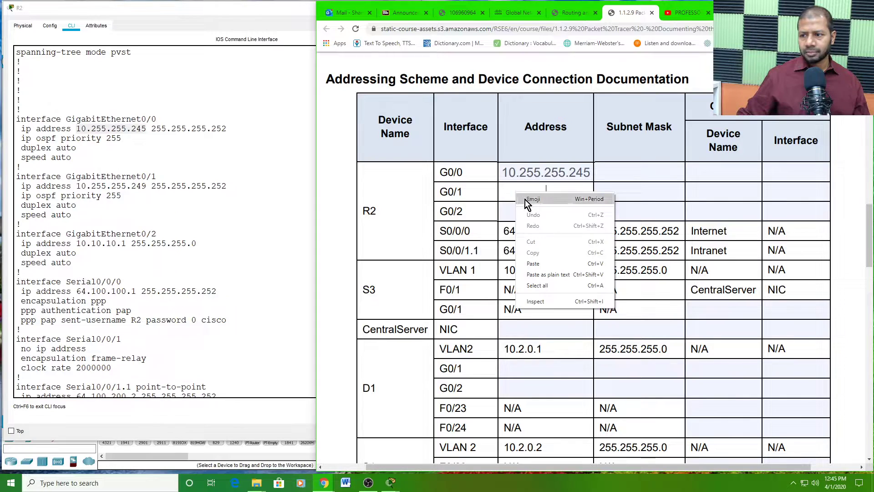
left_click(533, 263)
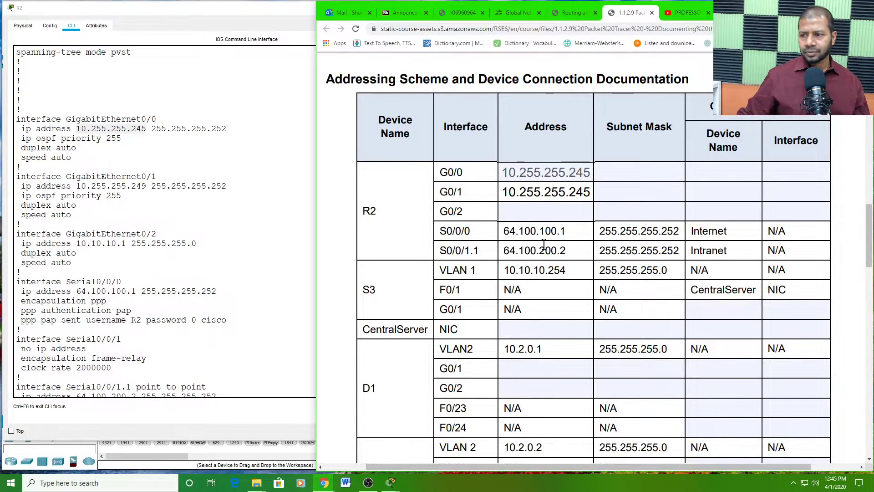
- Enter mask 255.255.255.252 for G0/0 and G0/1, then review G0/1 in R2's config
left_click(606, 172)
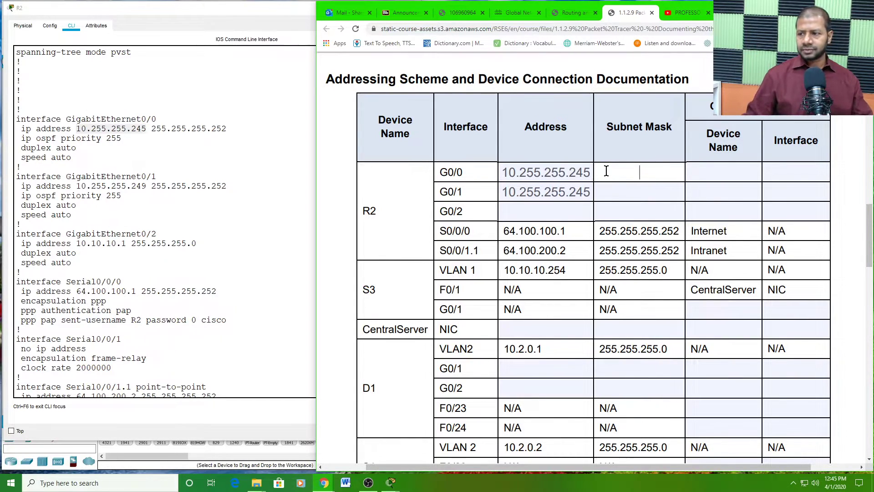
type("255.2")
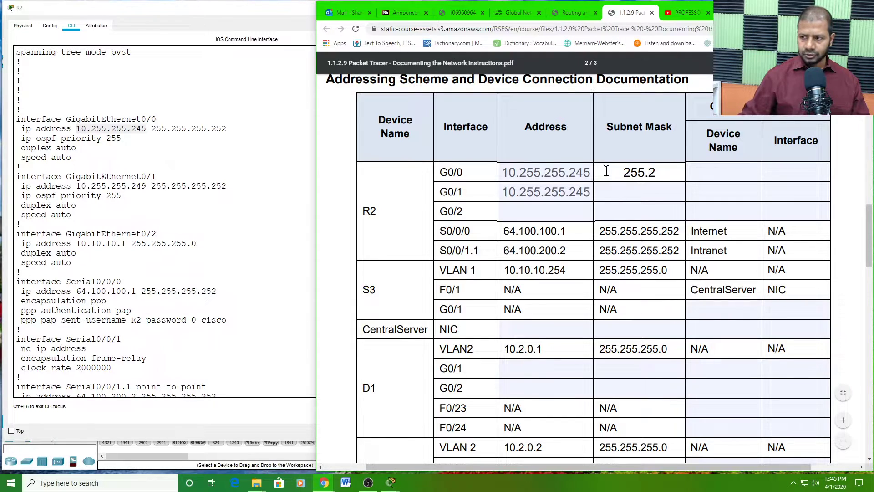
type("55.255.255.")
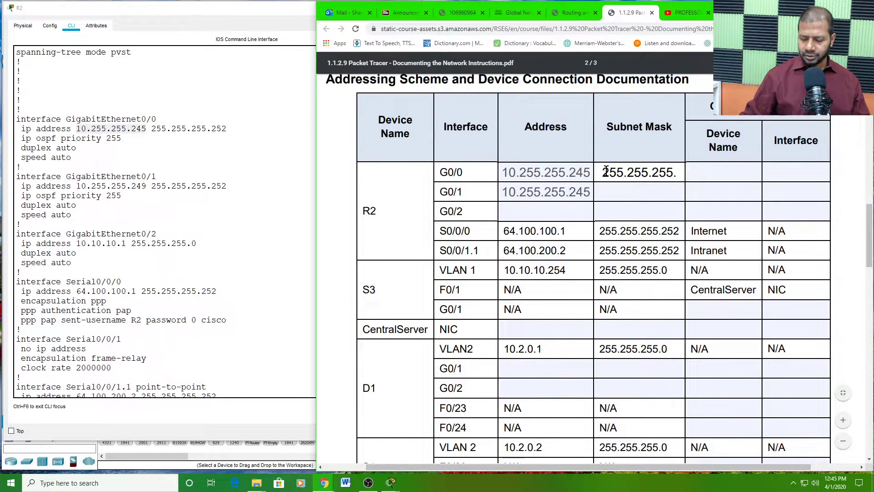
type("52")
left_click(626, 193)
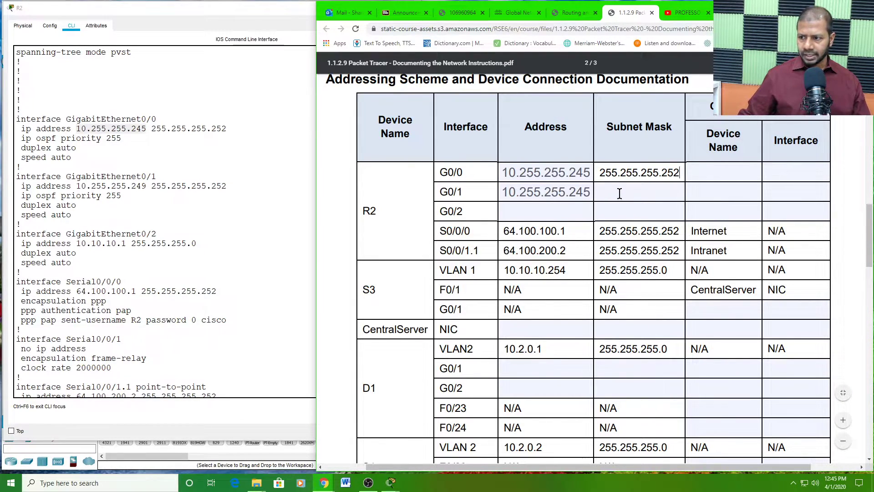
left_click(620, 193)
type("255.")
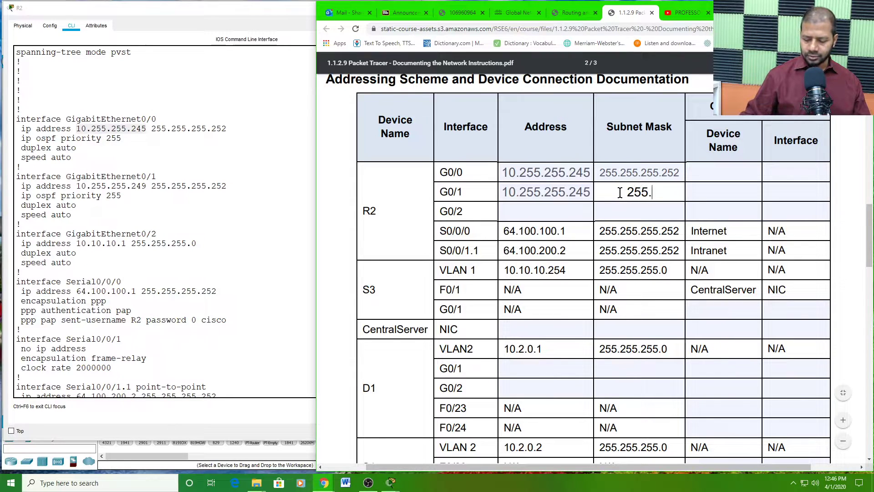
type("255.255.")
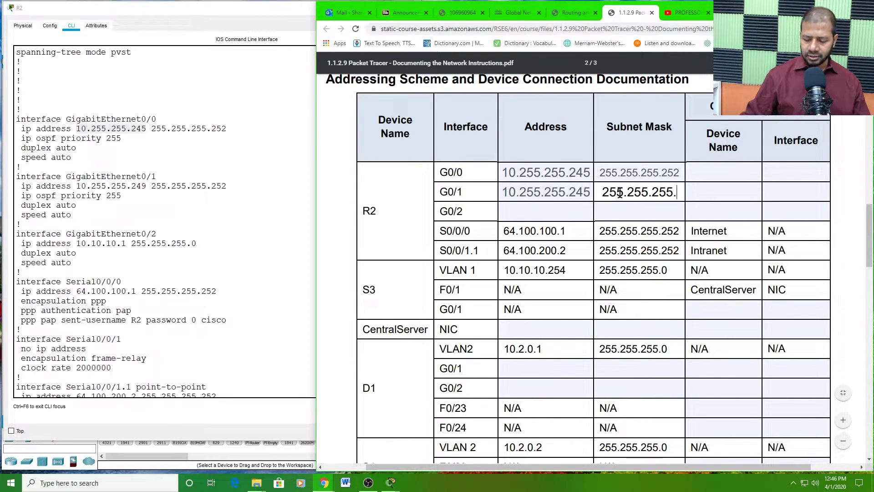
type("252")
left_click(257, 181)
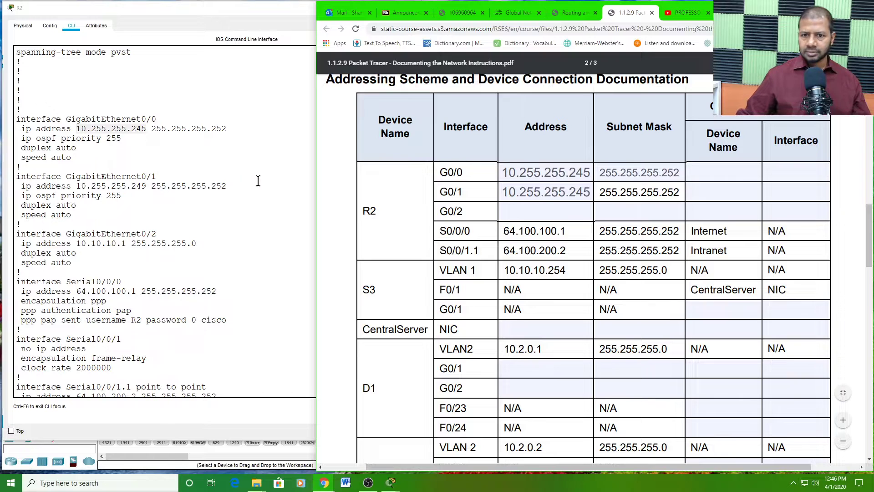
left_click(166, 178)
left_click_drag(167, 185, 207, 196)
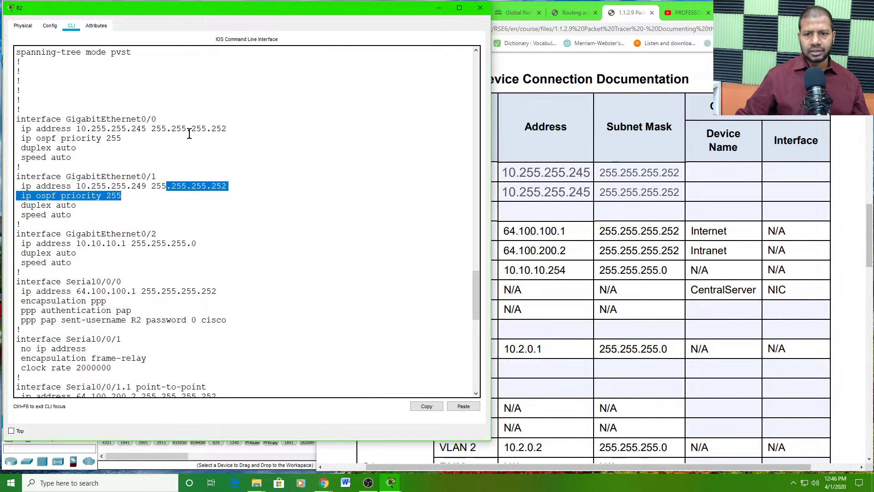
- Correct R2's G0/1 address in the table to 10.255.255.249
left_click_drag(190, 130, 211, 130)
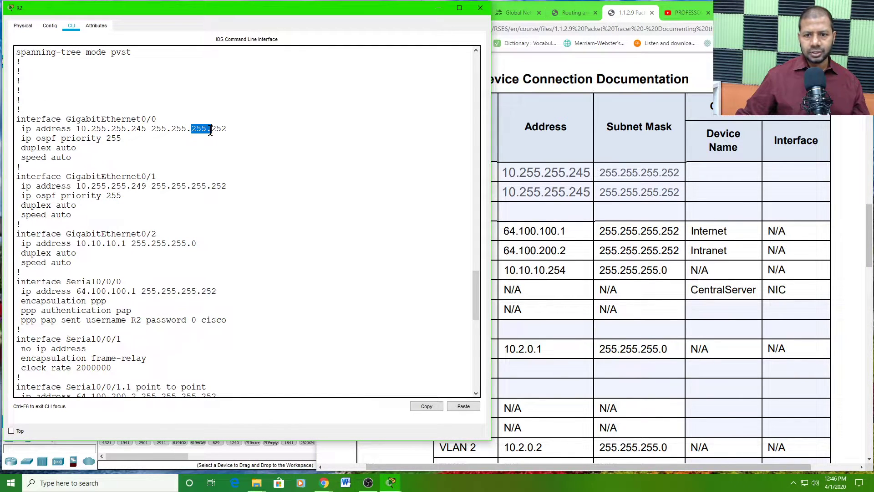
left_click(565, 192)
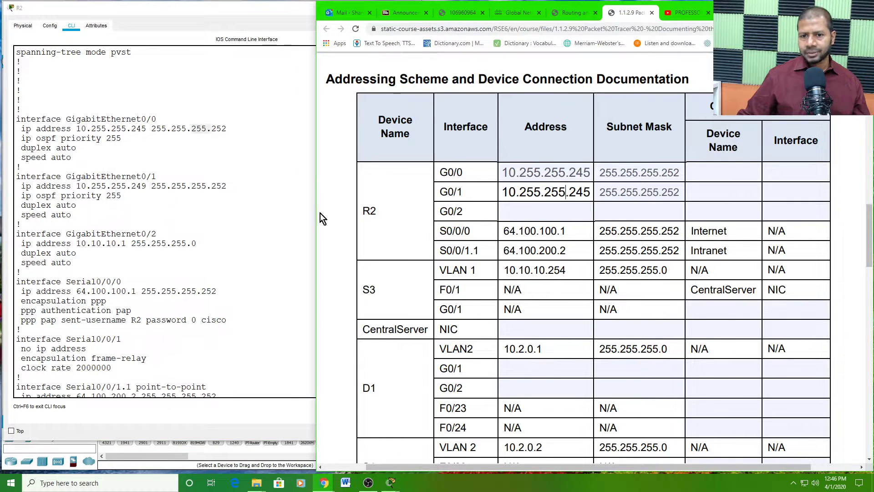
left_click(136, 186)
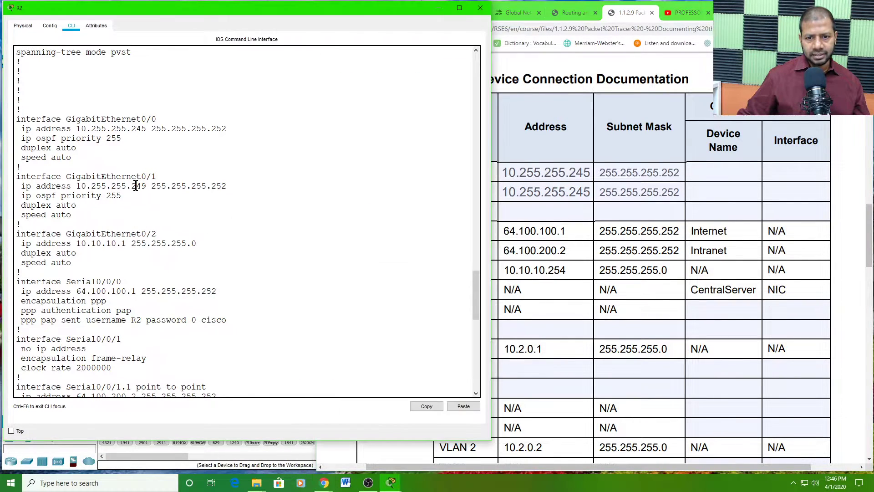
left_click(587, 193)
key("BackSpace")
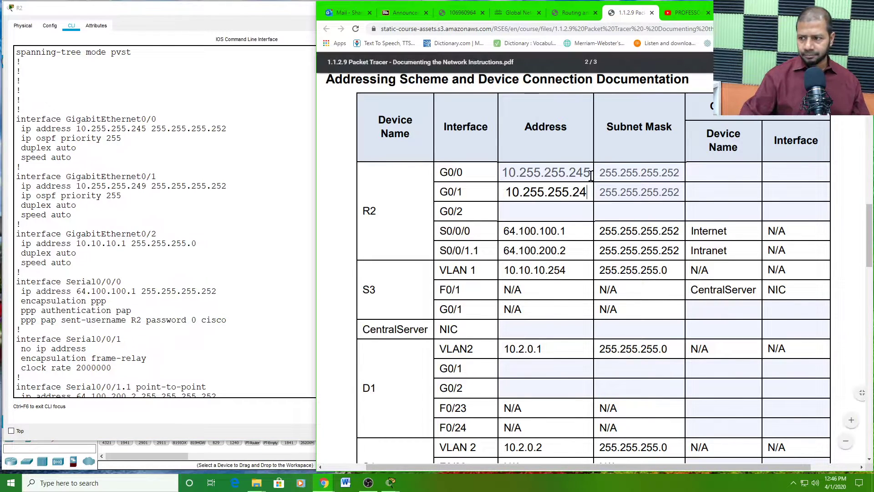
type("9")
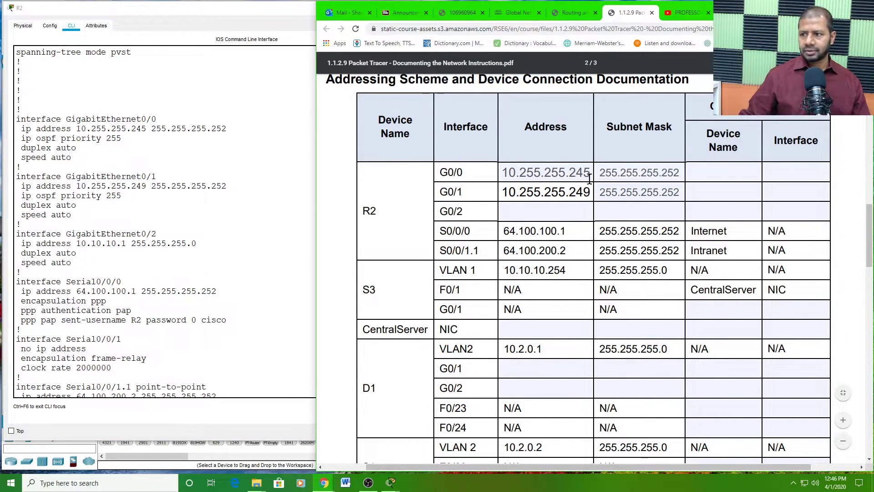
- Copy 10.10.10.1 from R2's config into the G0/2 Address and type mask 255.255.255.0
left_click(542, 206)
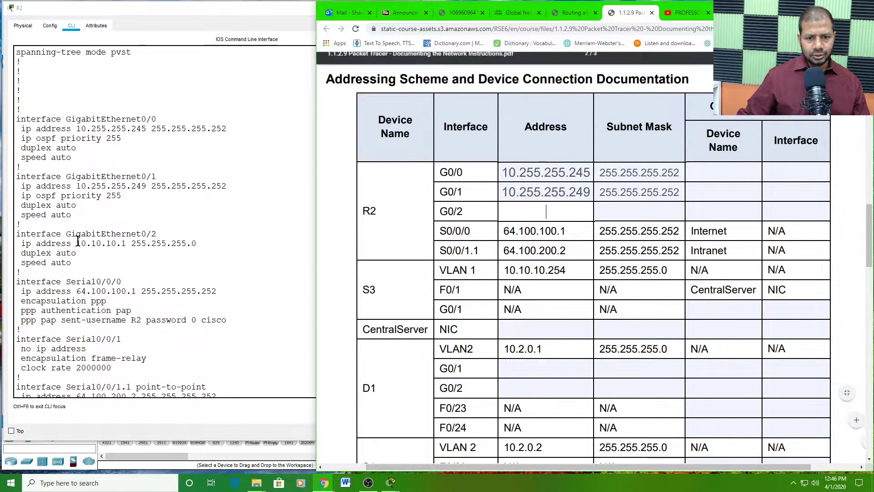
left_click_drag(76, 243, 125, 244)
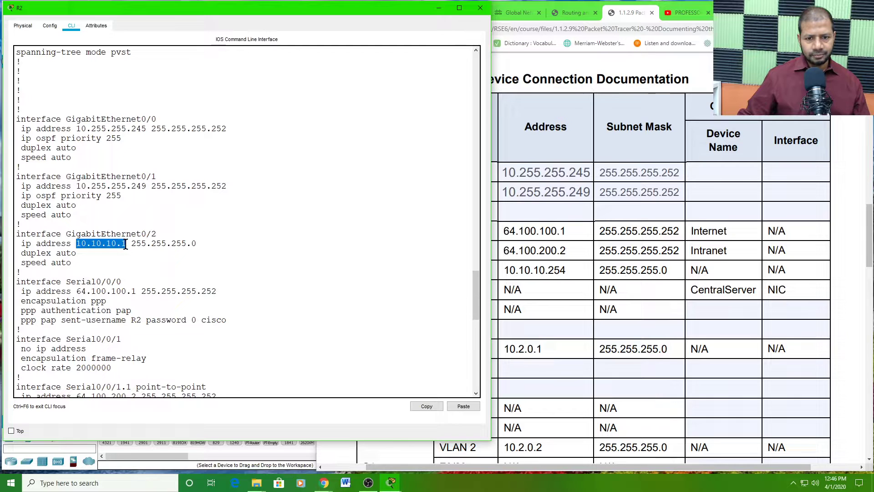
left_click(425, 406)
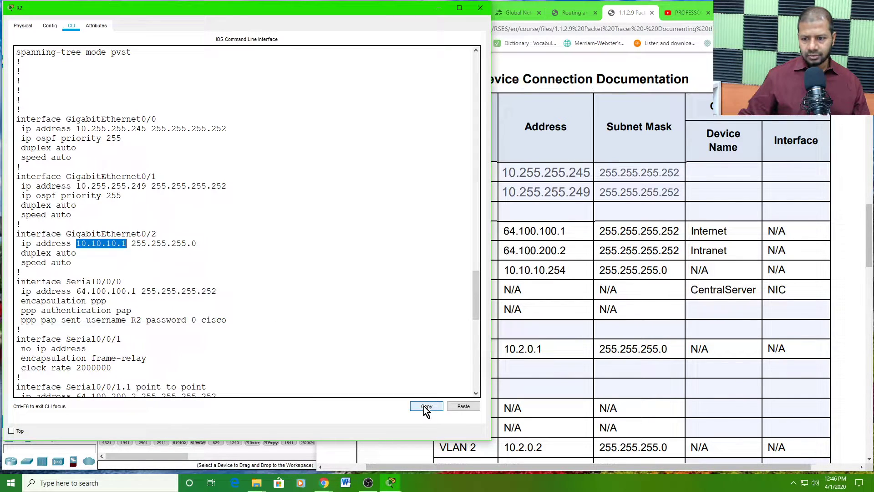
left_click(553, 214)
right_click(551, 212)
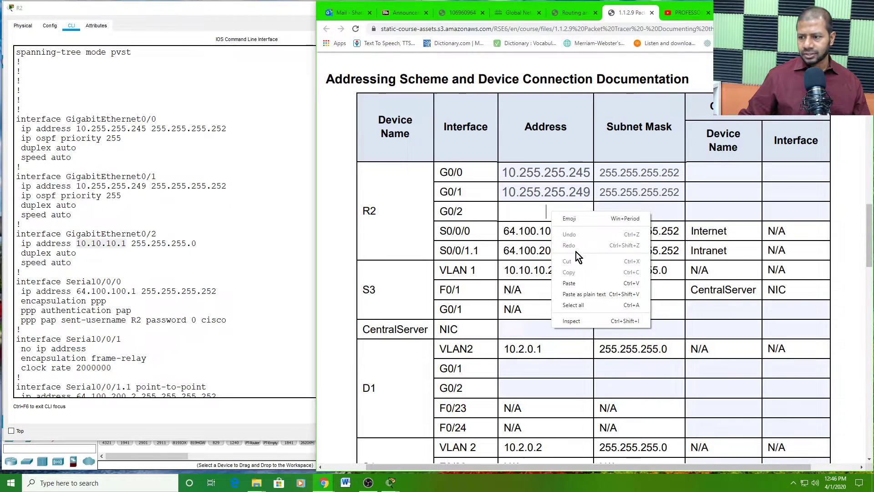
left_click(569, 283)
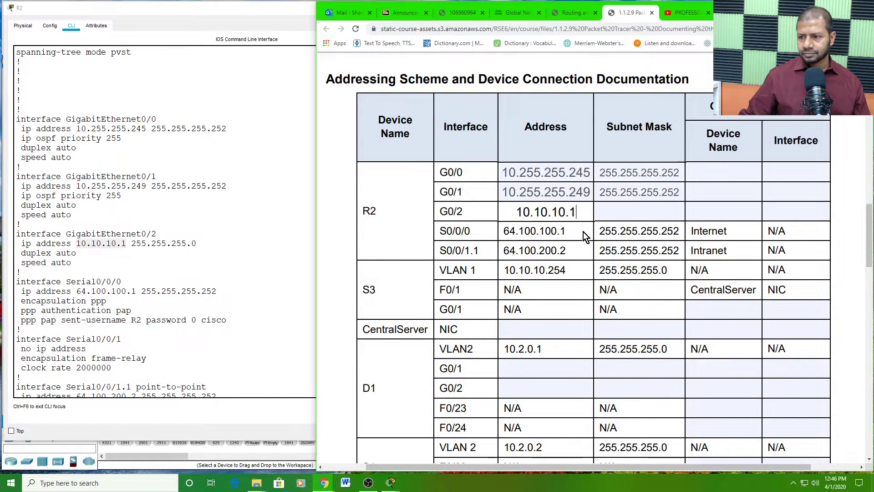
left_click(610, 213)
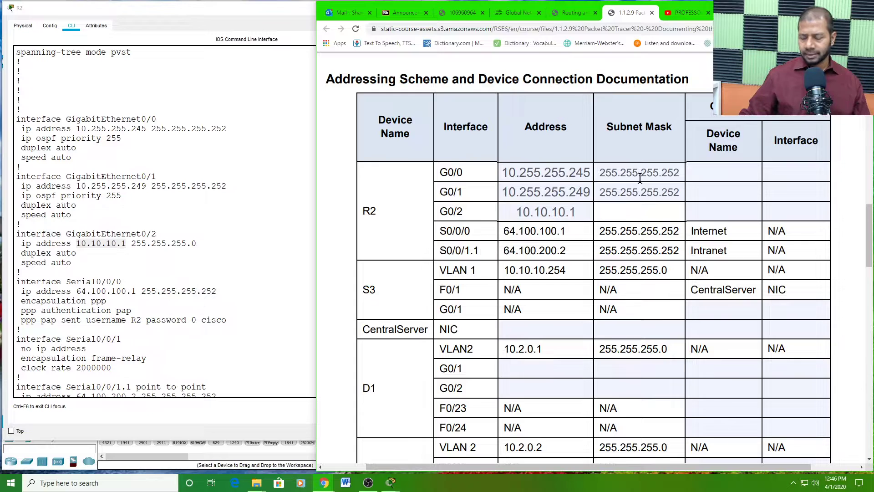
type("255.")
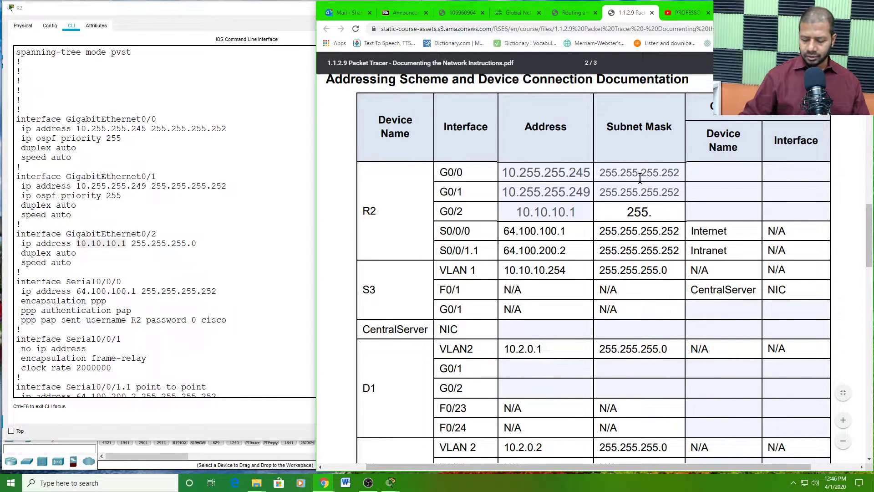
type("255.255.0")
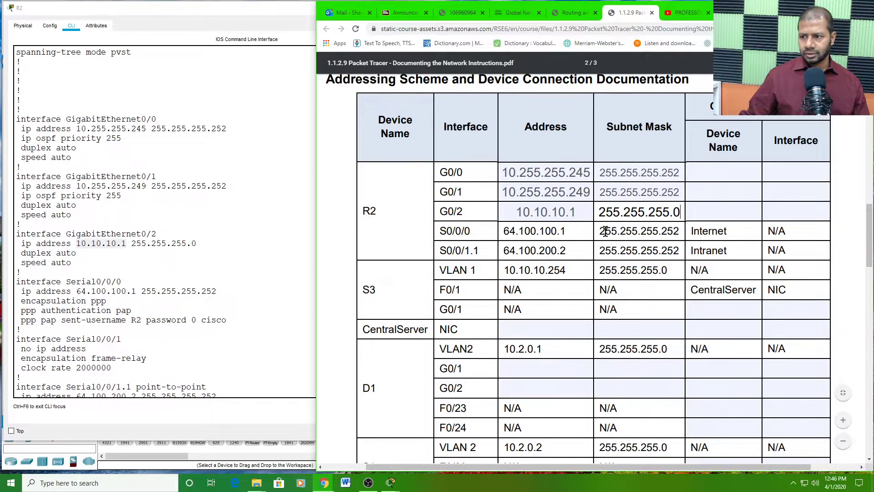
- Commit the G0/2 mask 255.255.255.0 and scroll down to the CentralServer row
scroll(573, 259, "down", 1)
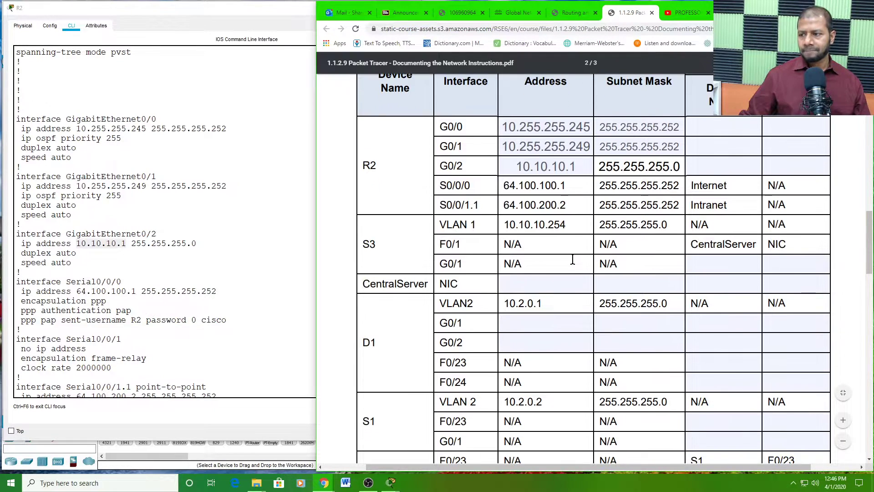
left_click(664, 244)
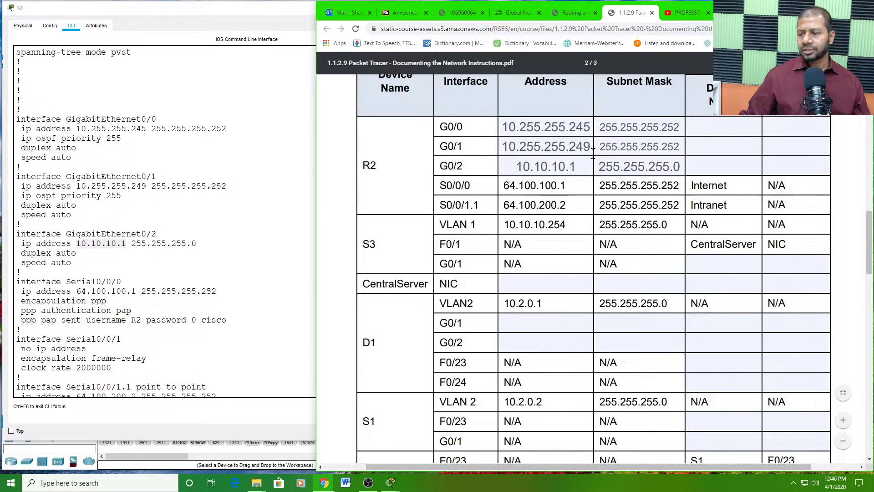
scroll(595, 156, "down", 1)
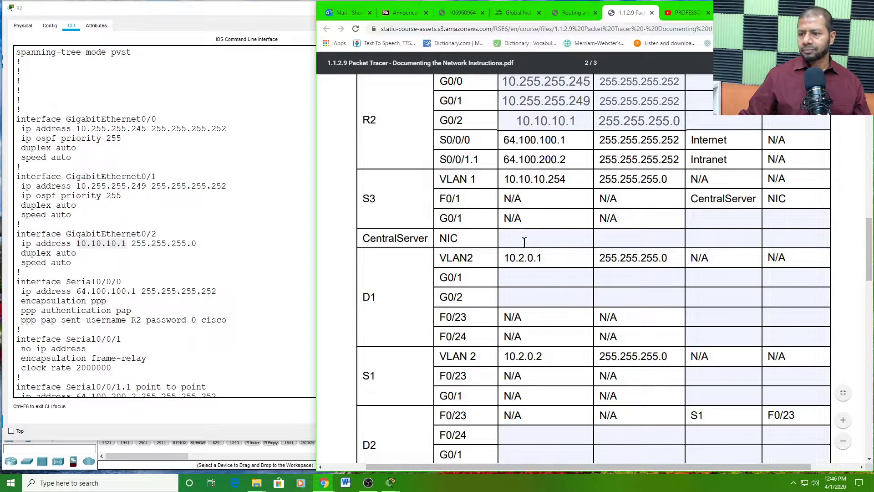
scroll(525, 241, "up", 2)
scroll(553, 180, "down", 1)
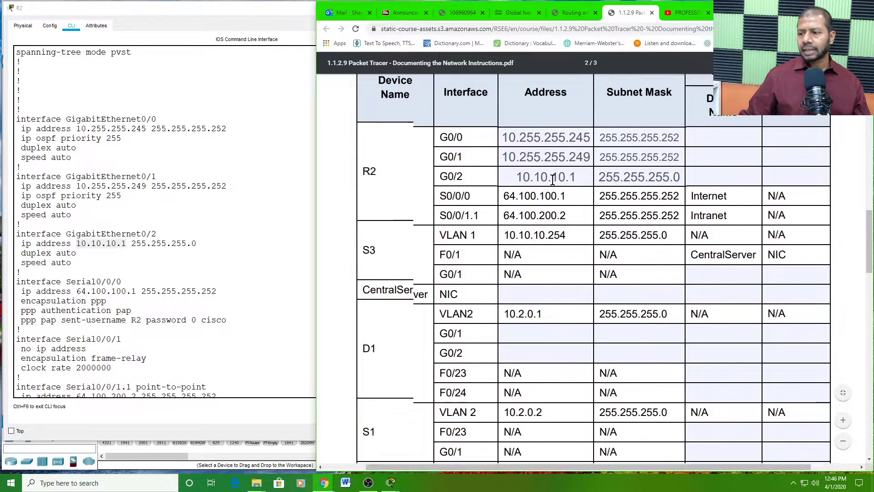
scroll(552, 181, "down", 1)
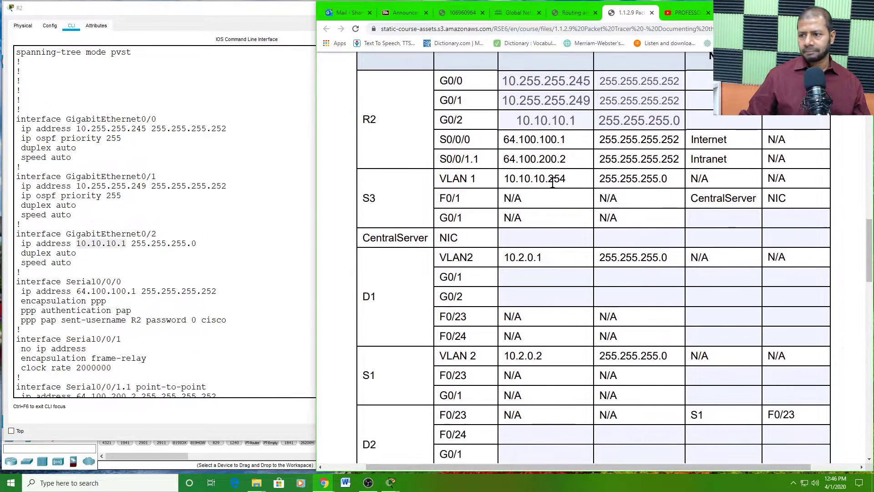
scroll(553, 181, "down", 2)
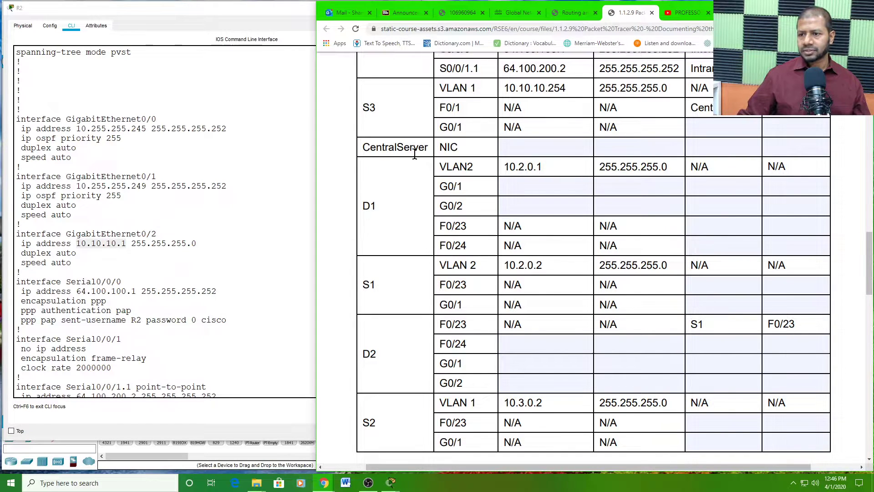
scroll(524, 171, "up", 4)
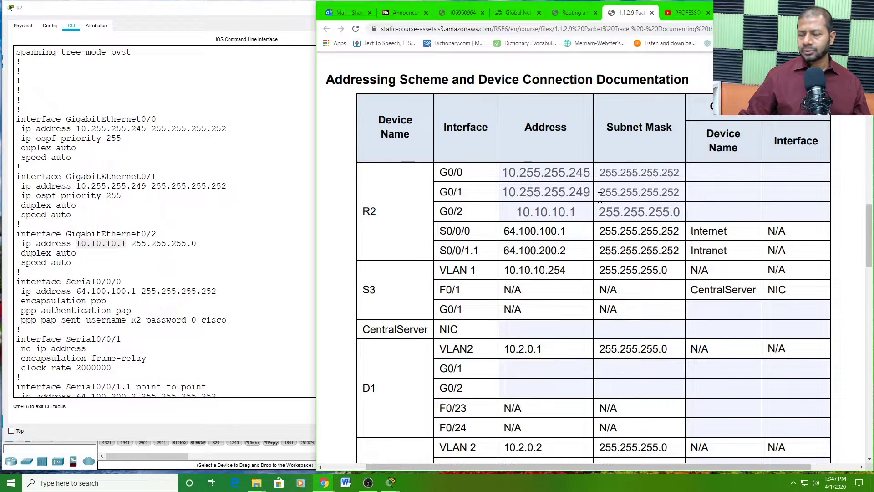
scroll(598, 198, "down", 1)
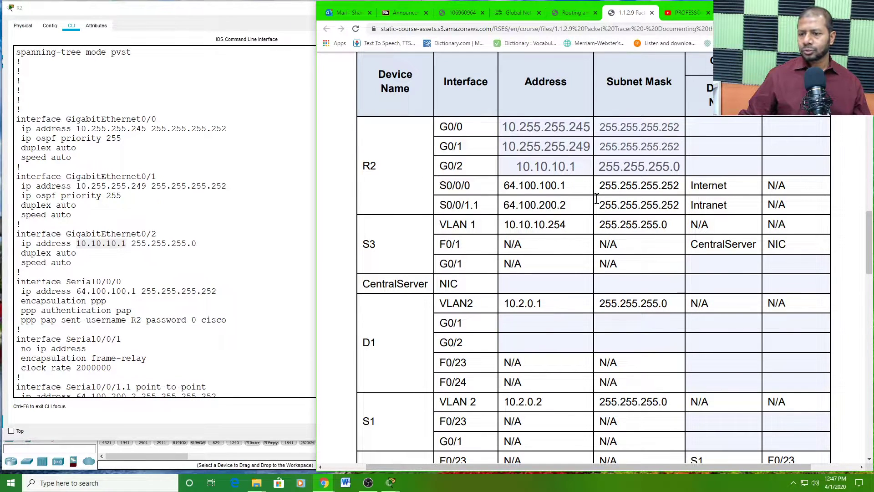
- Check the CentralServer row's empty cells, then bring R2's configuration window back and move it aside
left_click(519, 284)
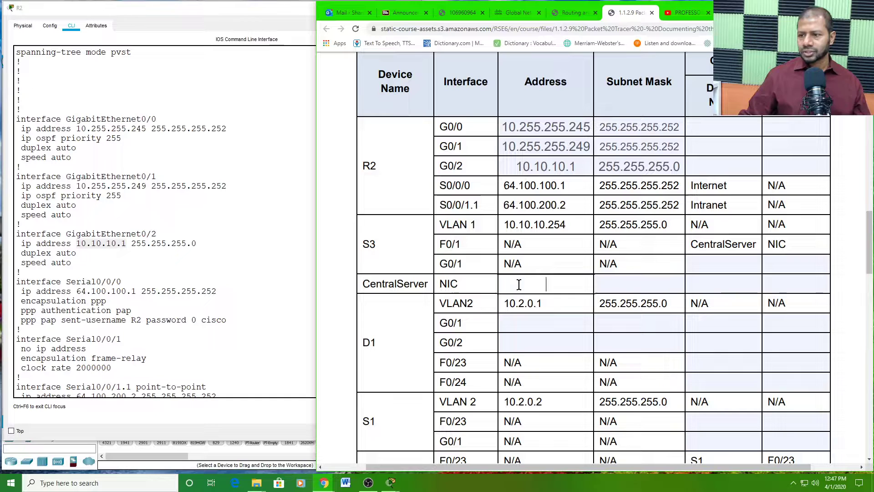
double_click(447, 283)
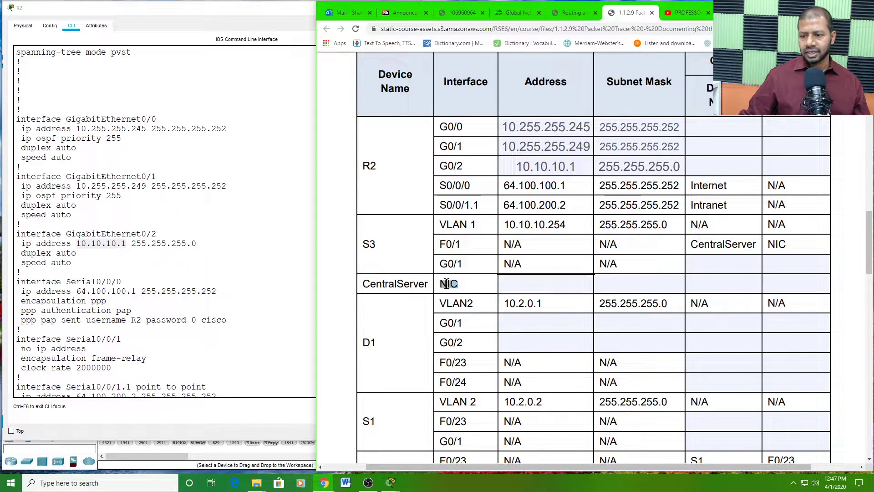
left_click(524, 285)
left_click(609, 282)
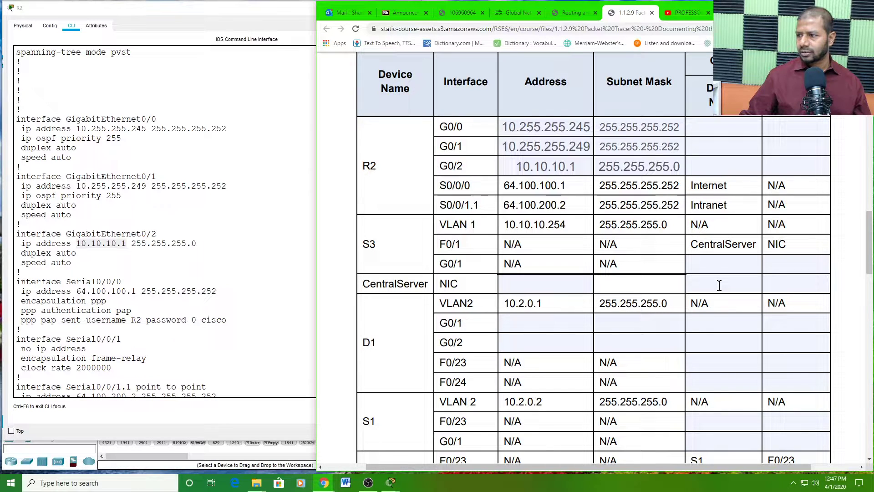
left_click(719, 285)
left_click(773, 286)
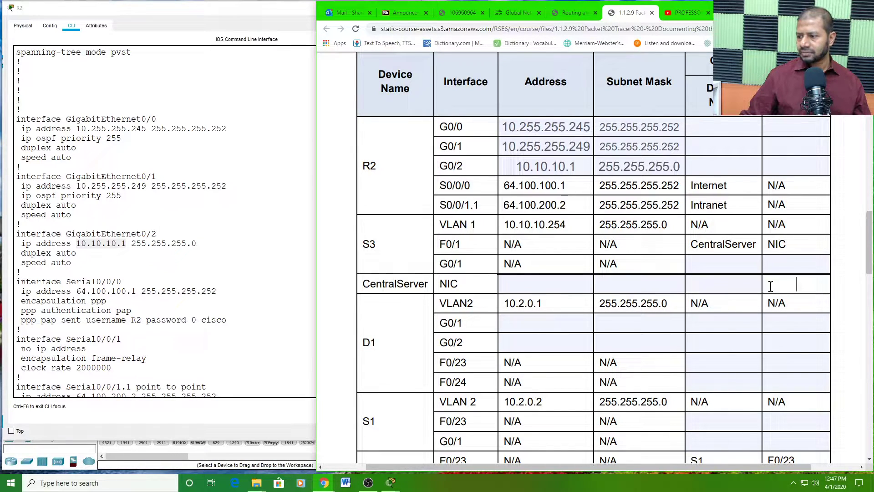
left_click(538, 286)
left_click(611, 280)
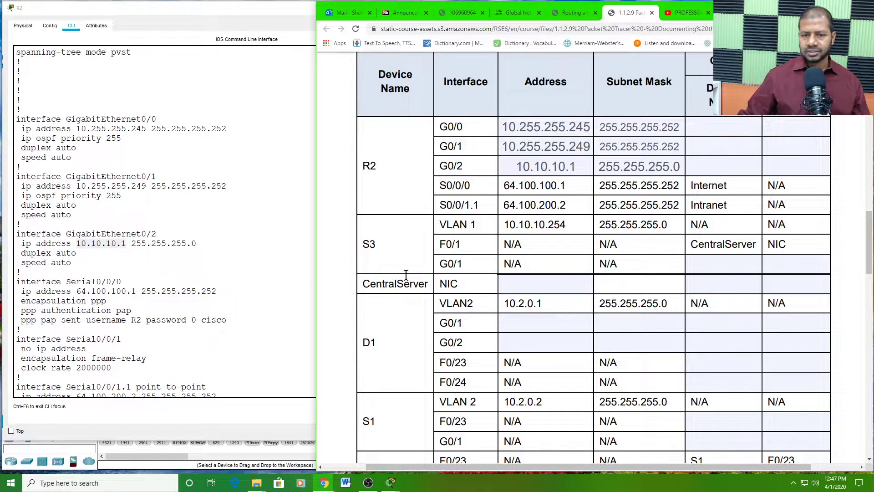
left_click(259, 10)
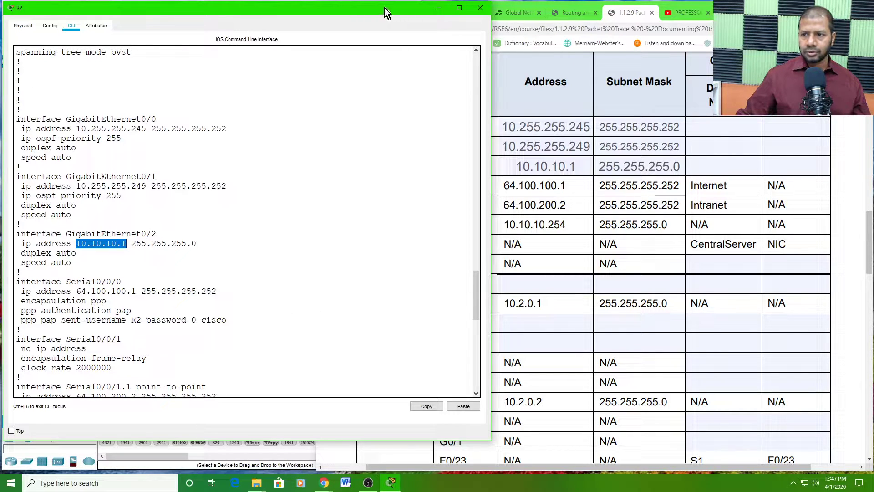
left_click_drag(384, 8, 454, 30)
- Open the CentralServer device window, move it aside and launch Command Prompt from Desktop
left_click(51, 159)
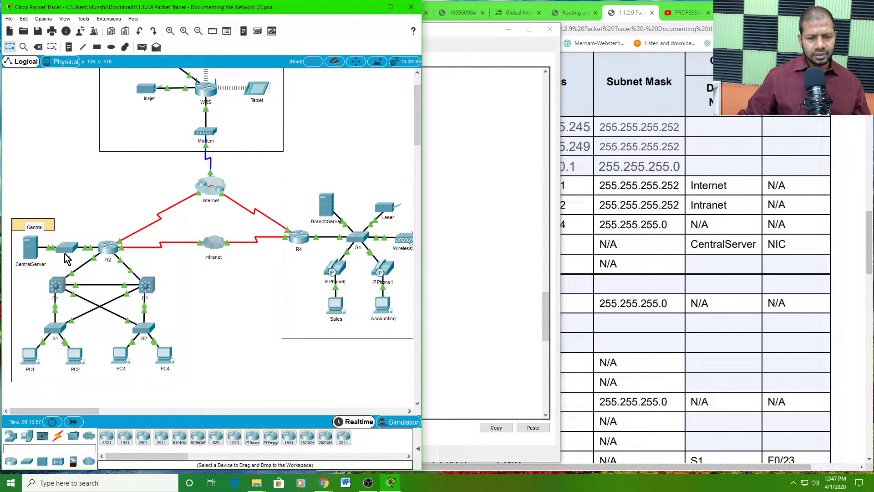
left_click(31, 249)
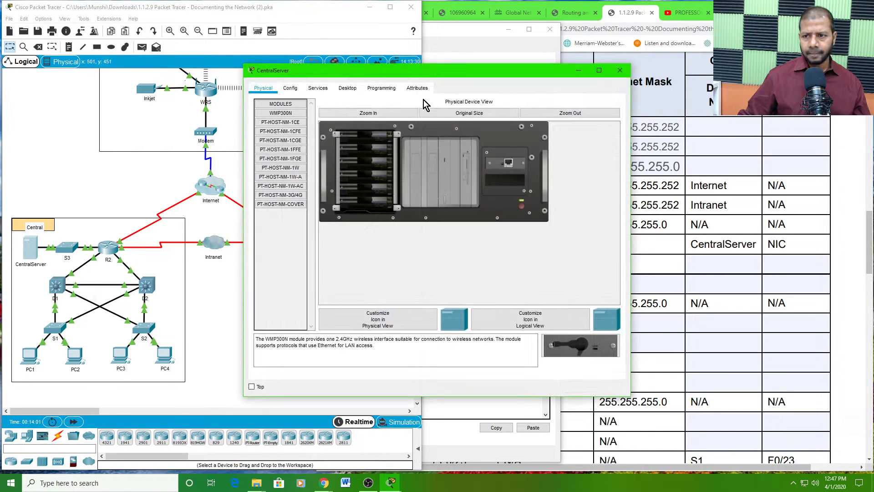
left_click_drag(446, 74, 211, 12)
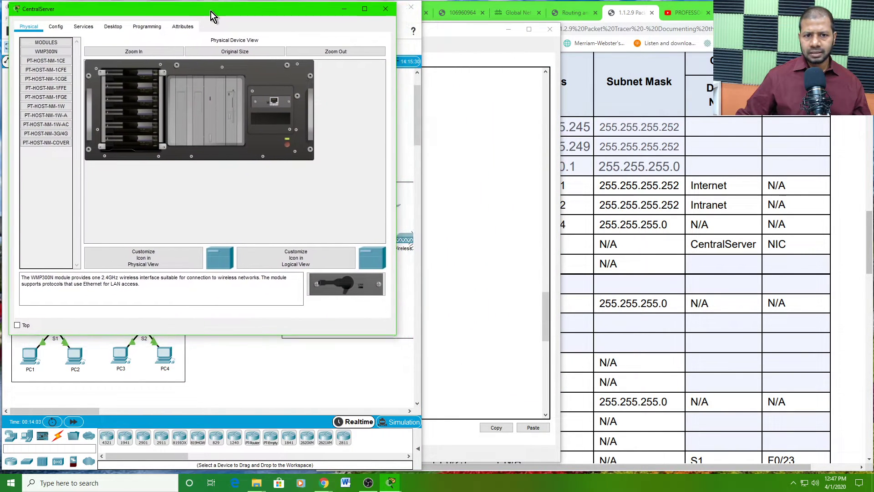
left_click(115, 28)
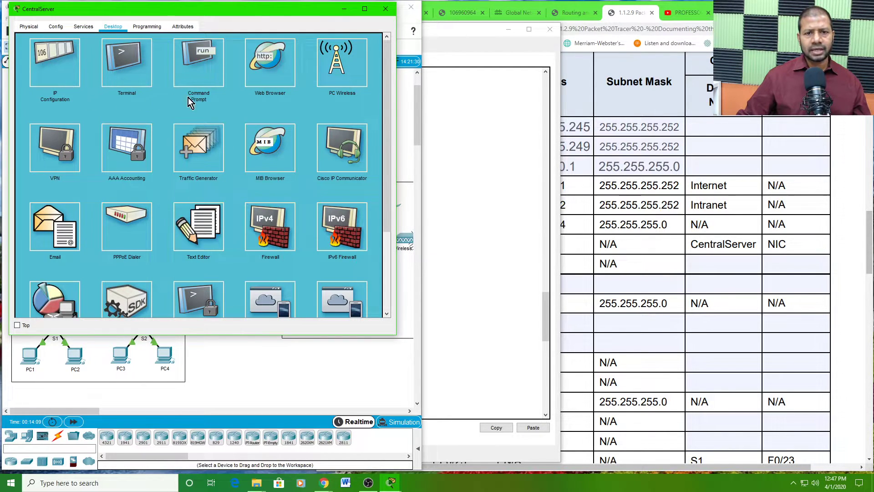
left_click(207, 72)
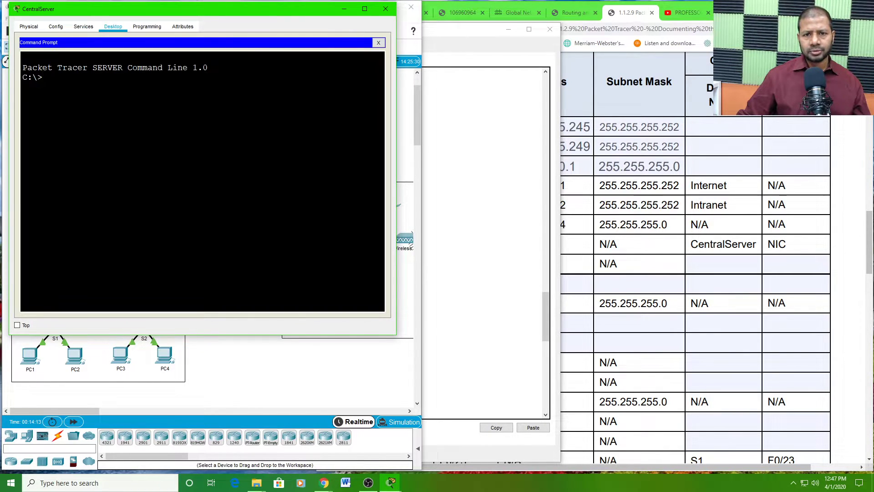
- Run ipconfig on CentralServer to show 10.10.10.2, mask 255.255.255.0, gateway 10.10.10.1
type("ip")
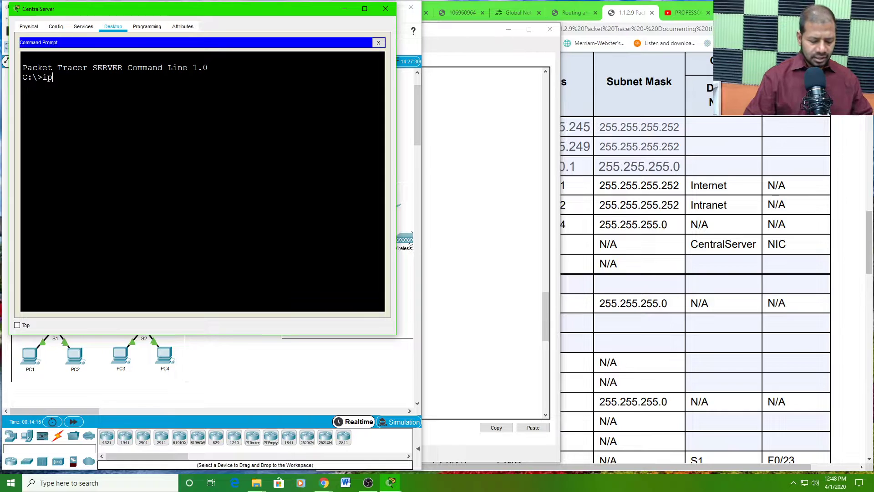
type("confi")
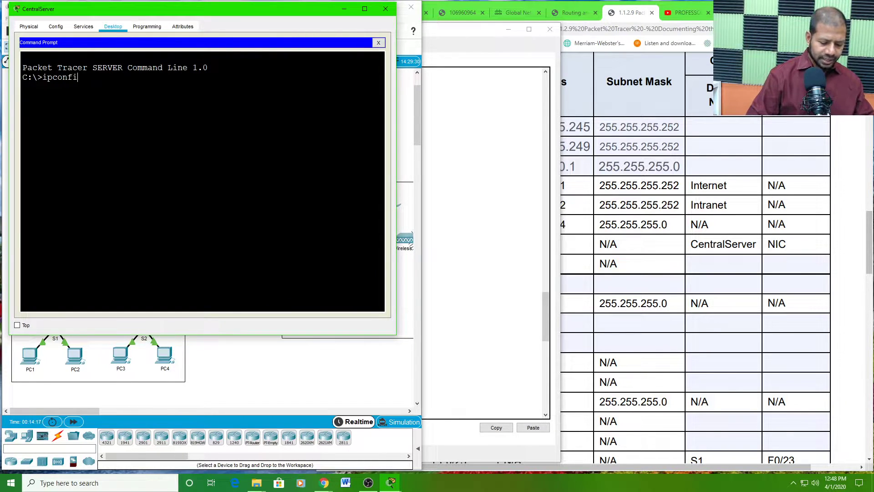
type("g")
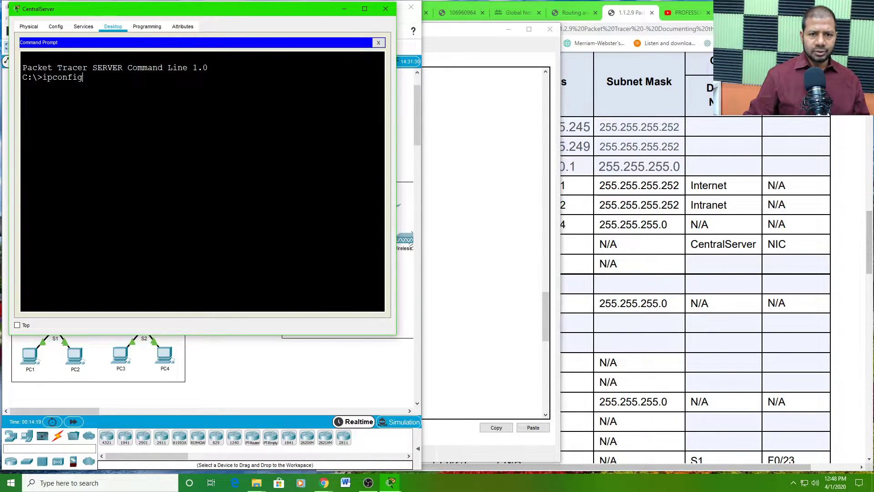
key("Return")
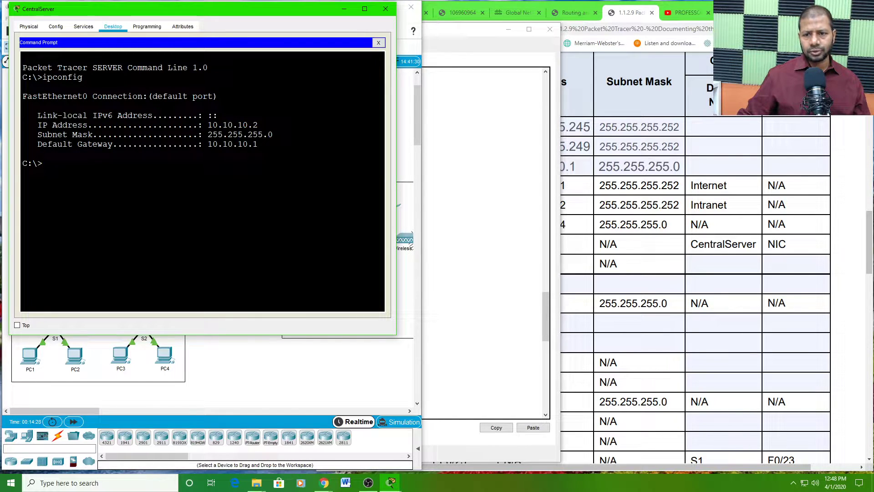
left_click(555, 303)
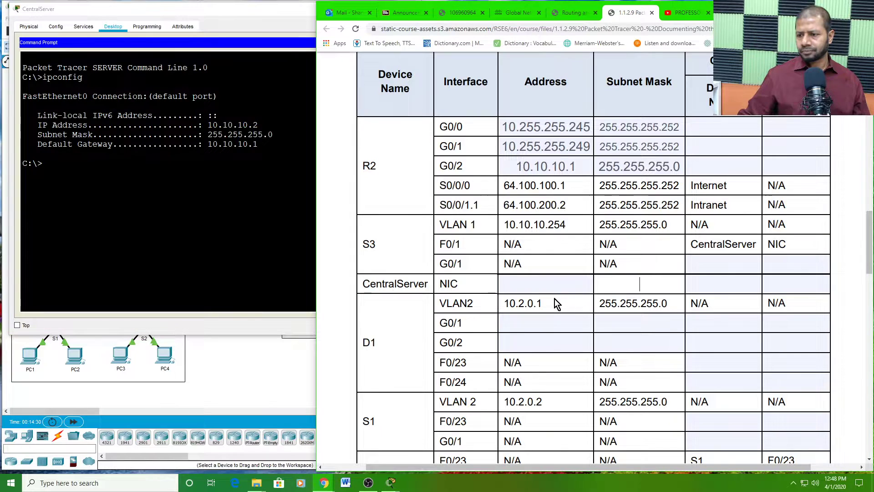
- Enter CentralServer NIC address 10.10.10.2 and mask 255.255.255.0 in the addressing table
left_click(513, 286)
type("10.")
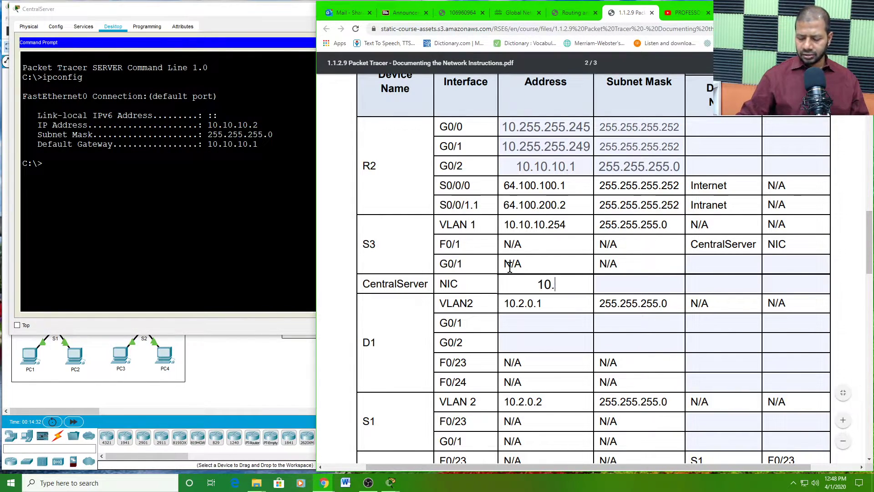
type("10.10.2")
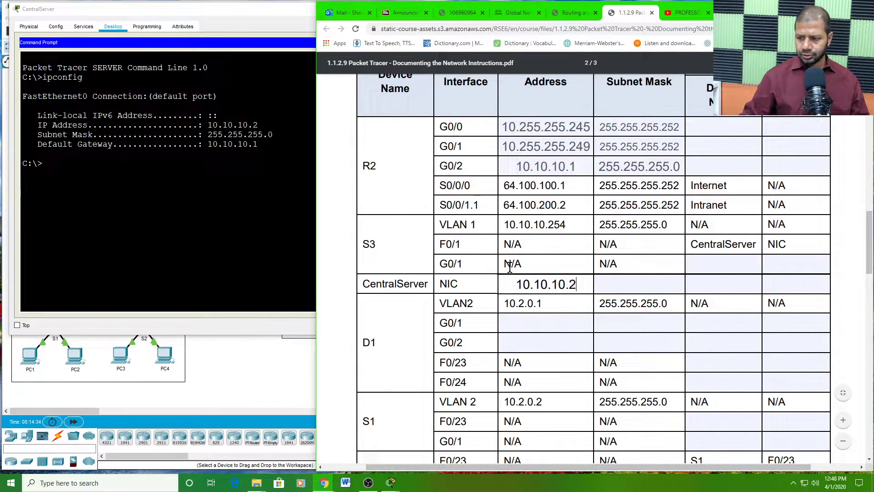
left_click(611, 284)
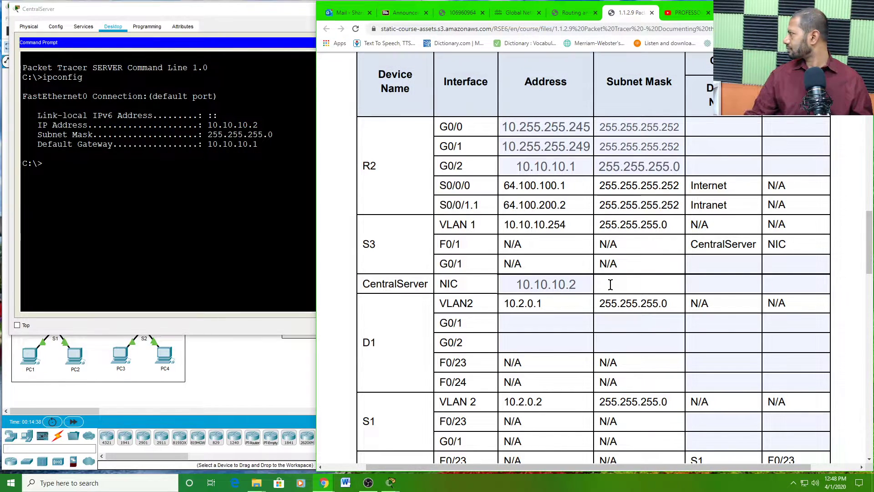
type("255")
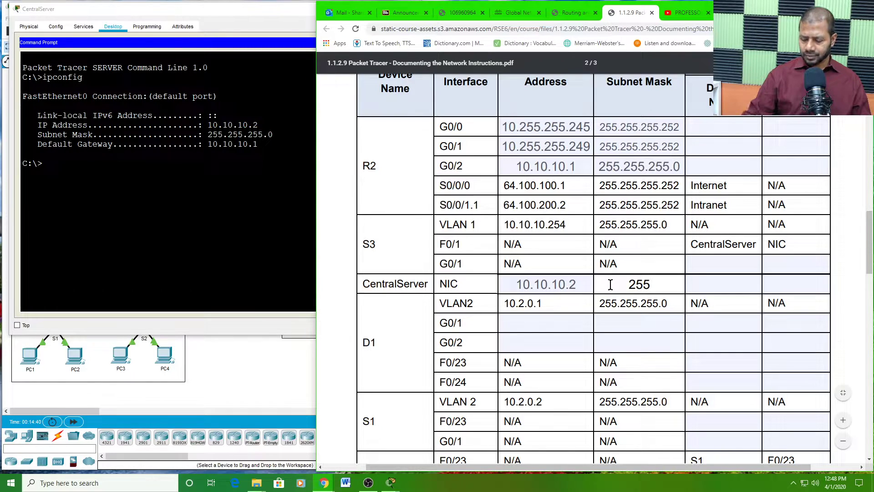
type(".255.255")
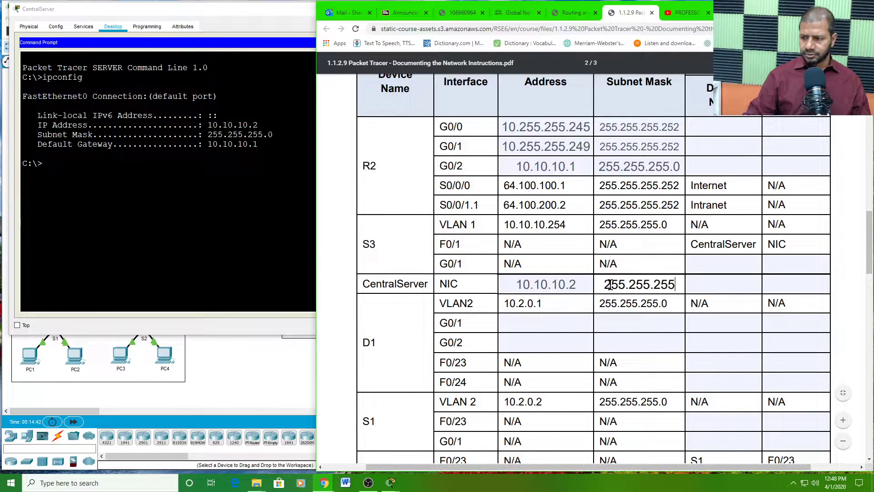
type(".0")
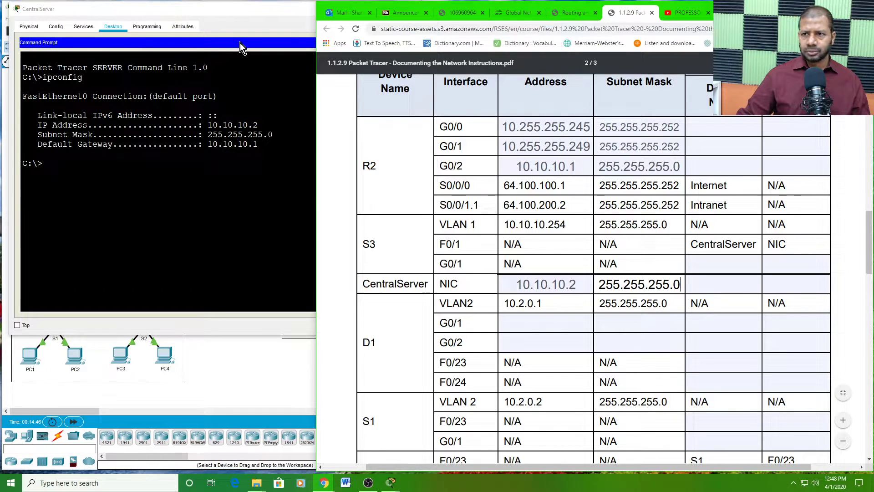
left_click_drag(245, 9, 433, 100)
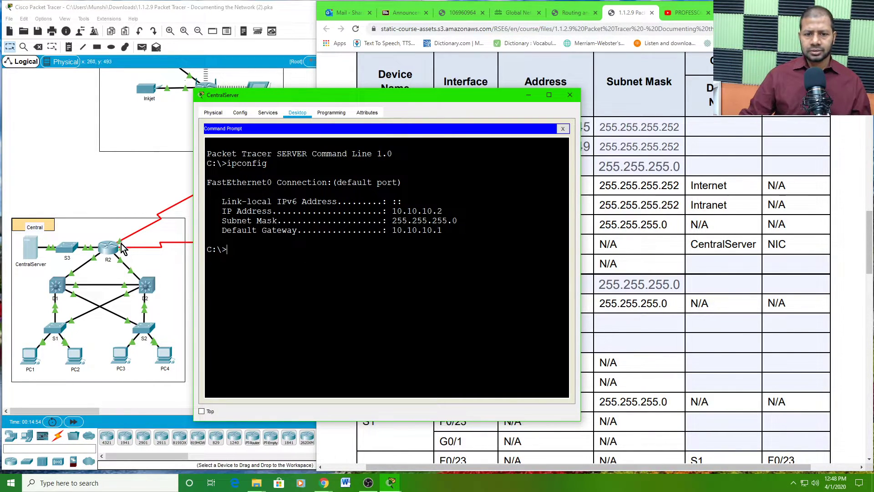
- Set the CLI font size to 16 under Preferences > Font and apply it
left_click(110, 249)
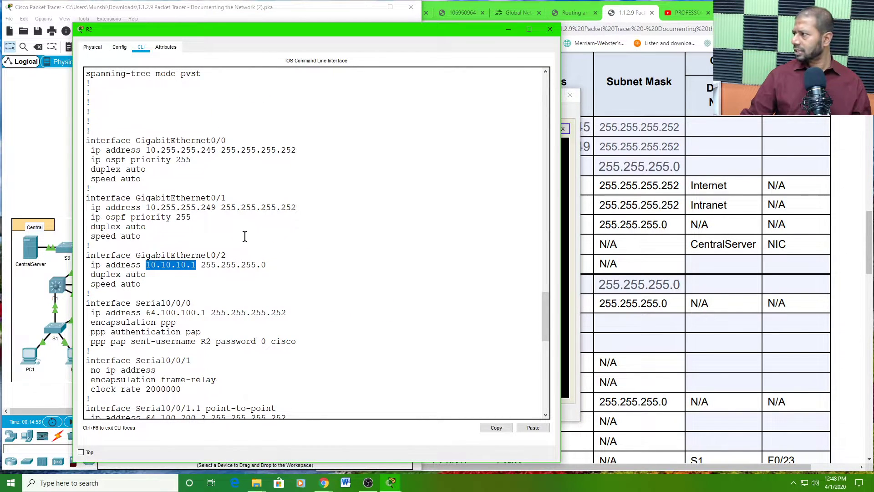
left_click(43, 19)
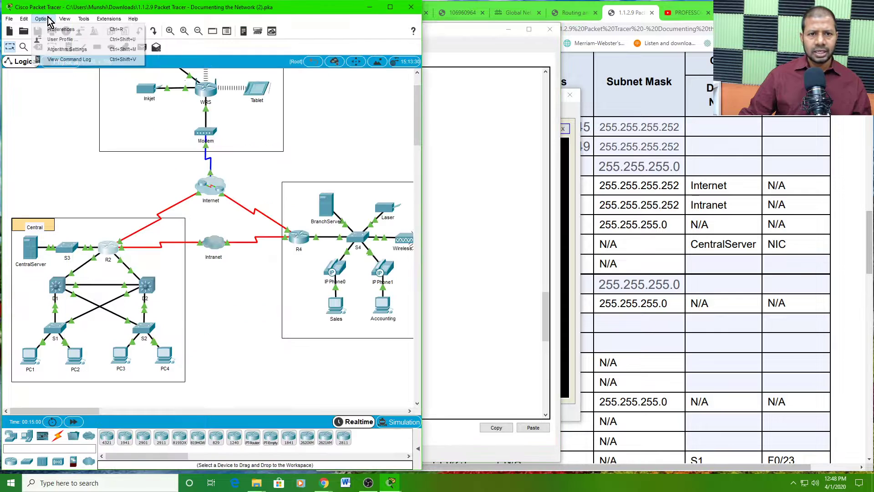
left_click(60, 29)
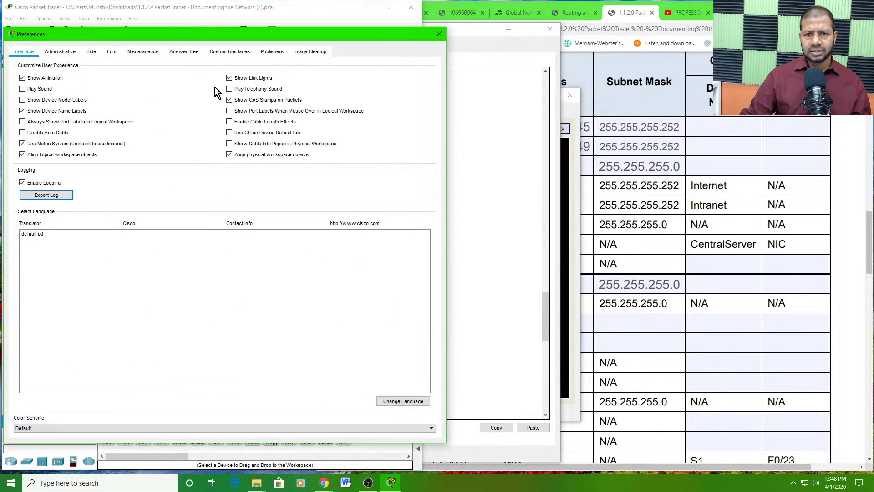
left_click(112, 51)
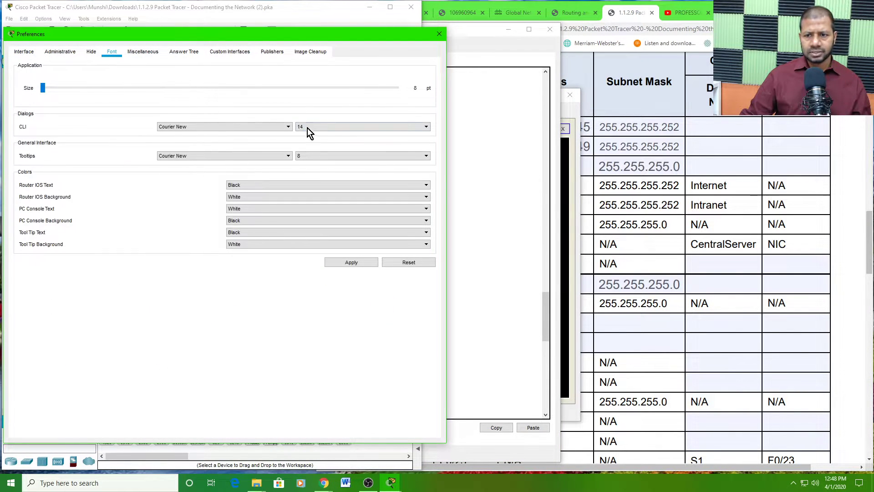
left_click(368, 130)
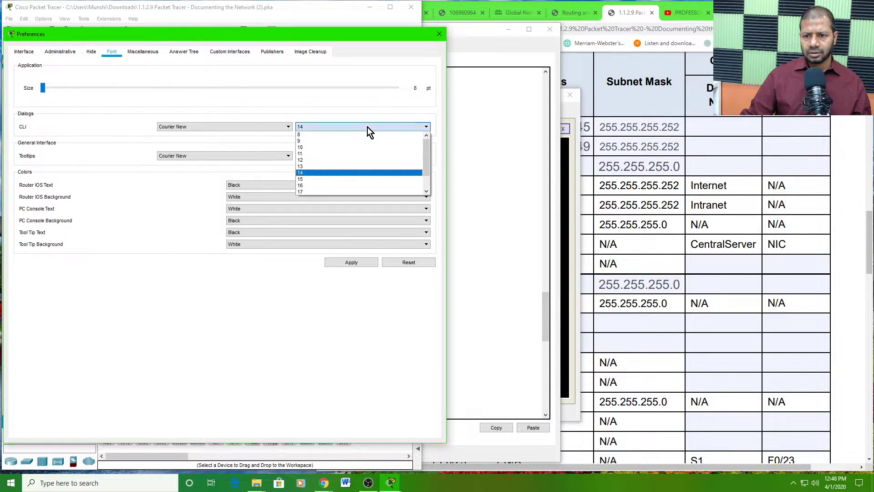
left_click(327, 188)
left_click(347, 264)
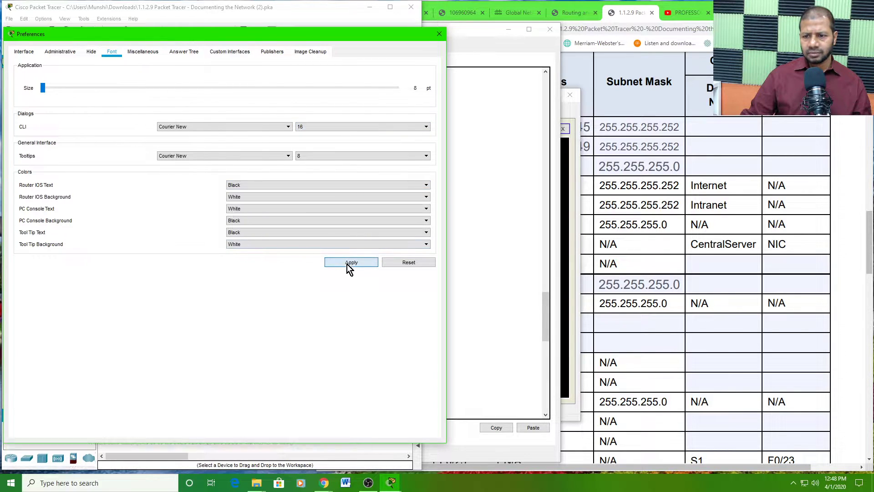
left_click(440, 34)
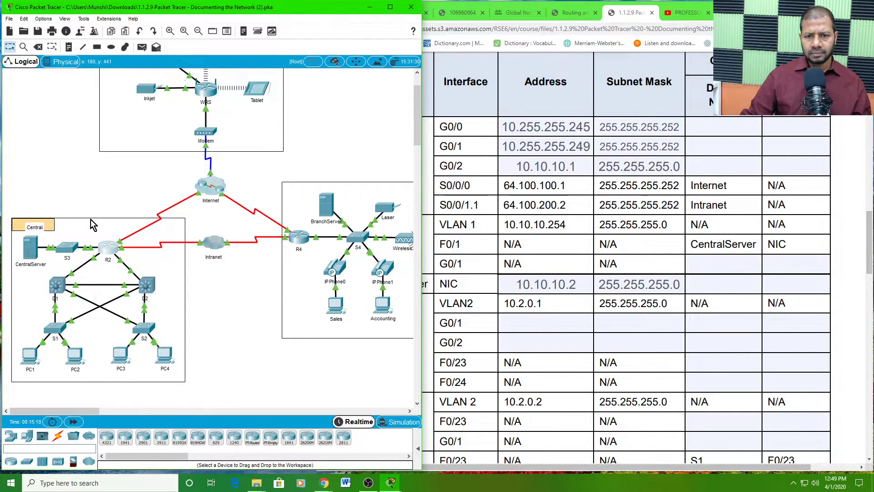
- Reopen R2's command line, moving its window aside and dismissing the locked-interface warning
left_click(111, 246)
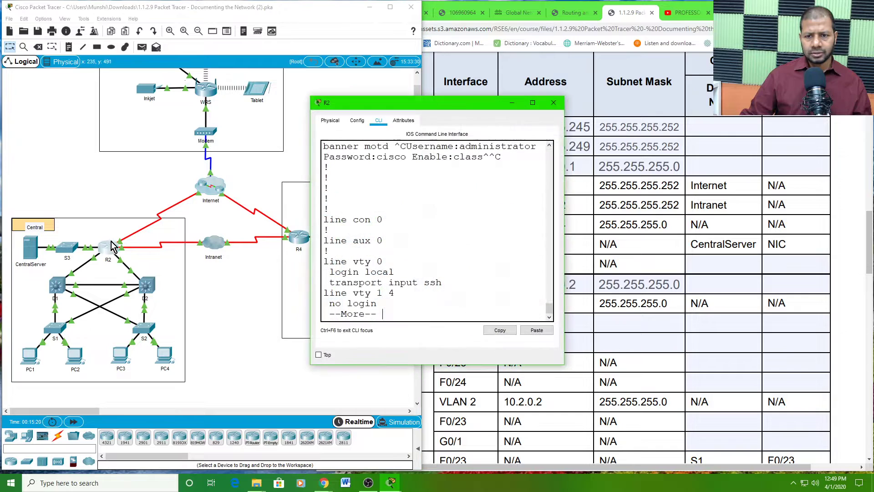
left_click_drag(420, 105, 126, 12)
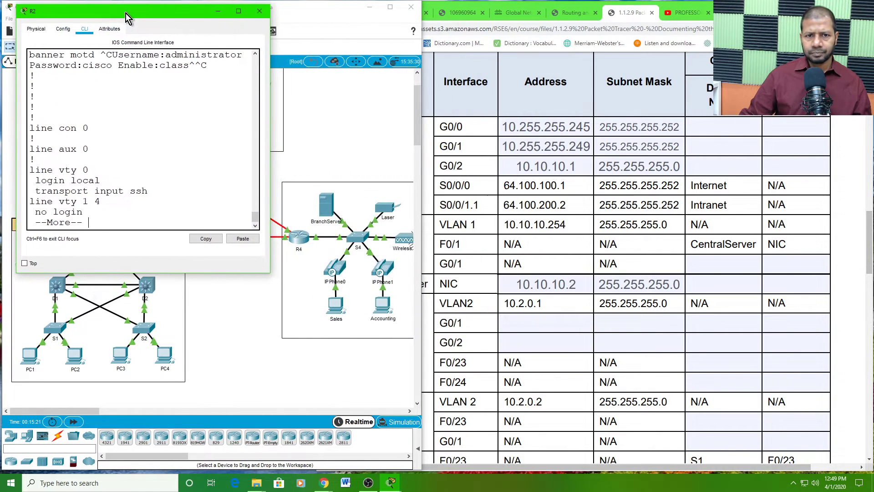
left_click(274, 134)
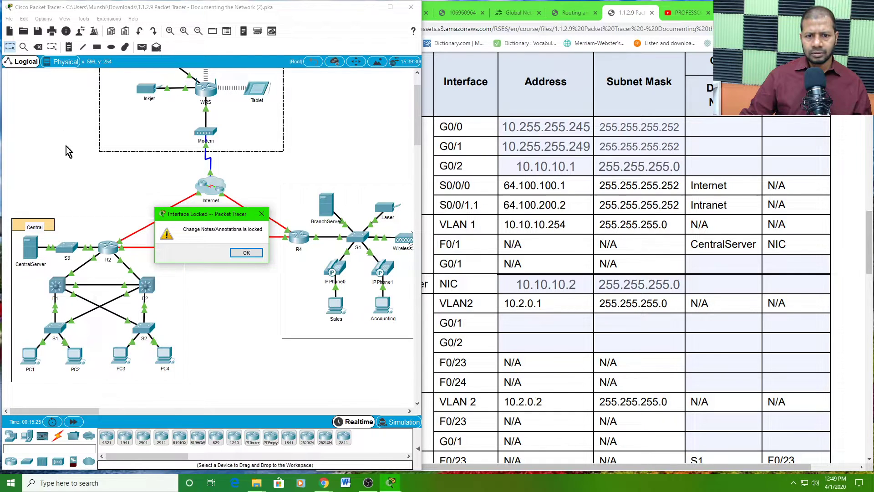
left_click(247, 252)
left_click(107, 249)
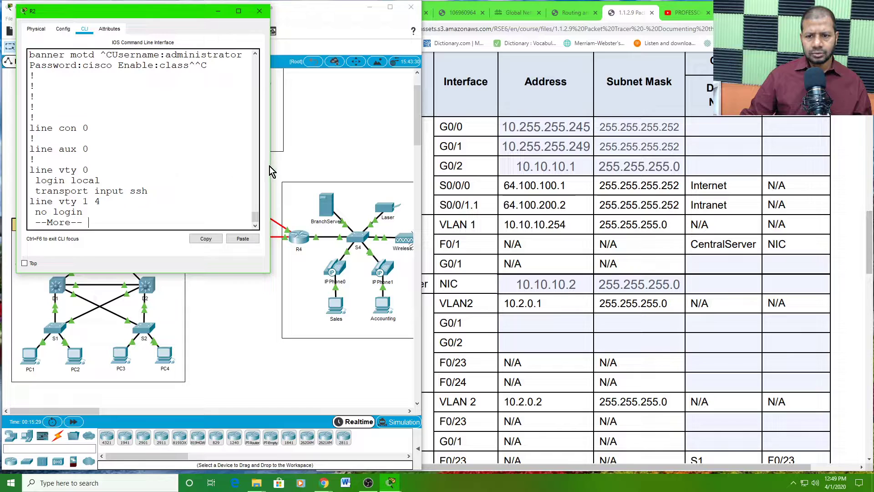
- Widen and heighten R2's window, then scroll up to the GigabitEthernet interface addresses
left_click_drag(271, 173, 424, 194)
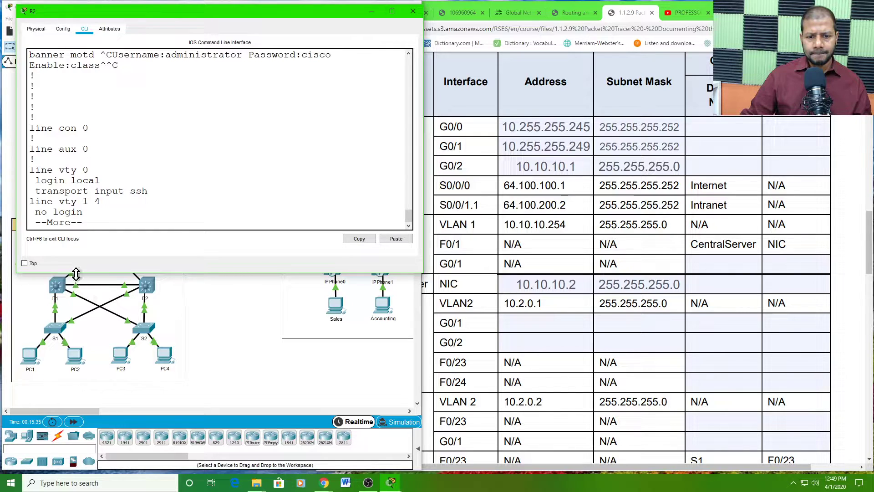
left_click_drag(77, 273, 47, 393)
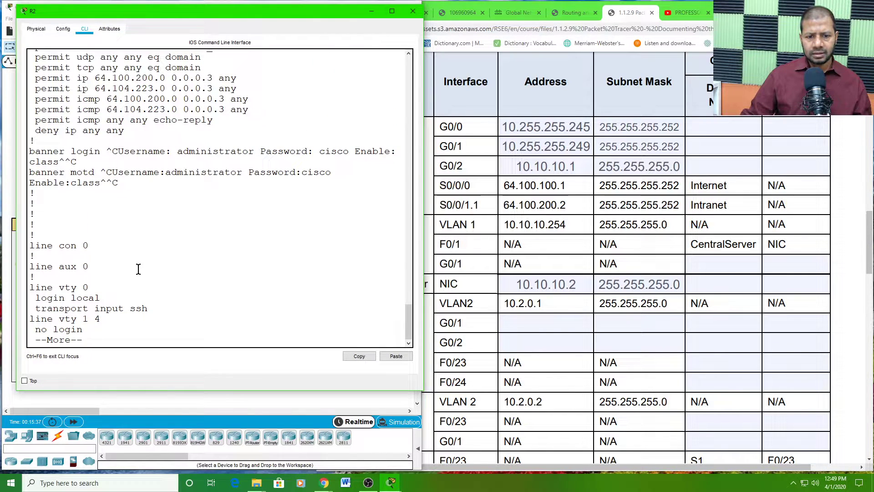
scroll(132, 282, "up", 10)
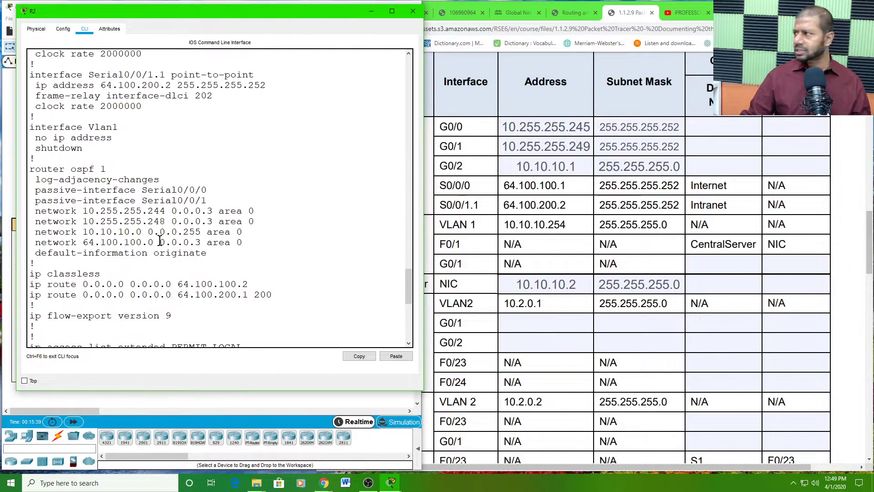
scroll(159, 241, "up", 1)
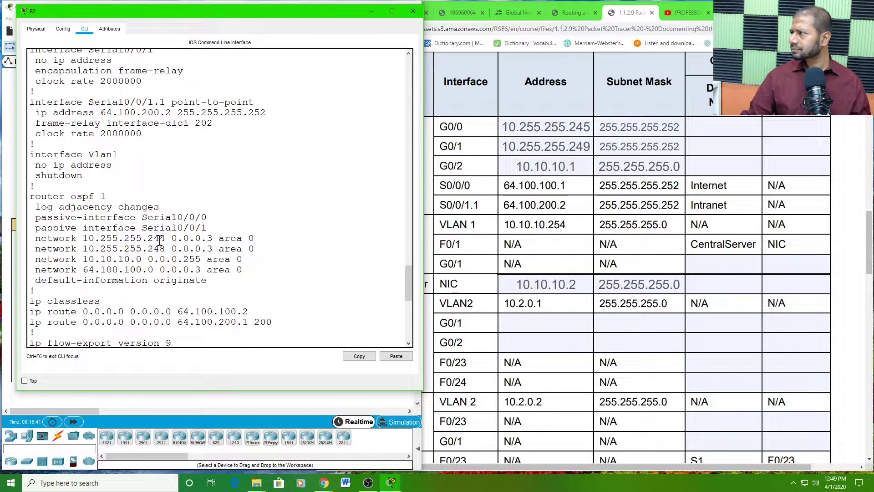
scroll(160, 241, "up", 5)
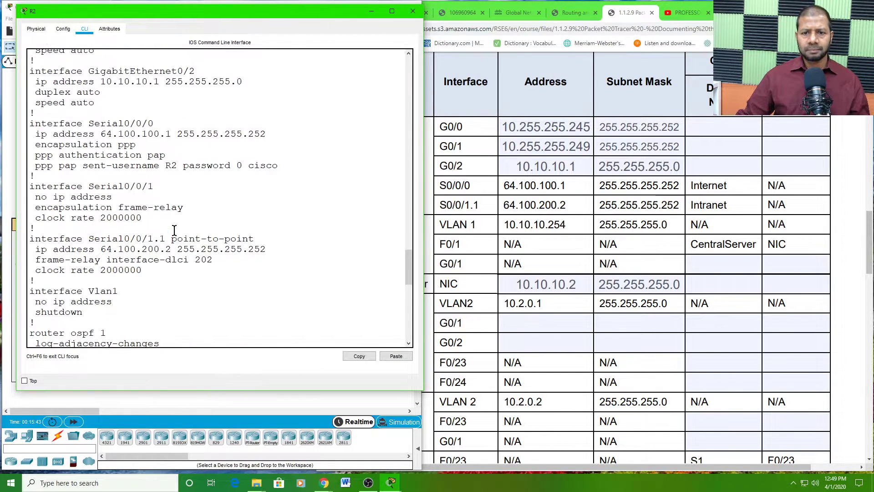
scroll(178, 230, "up", 3)
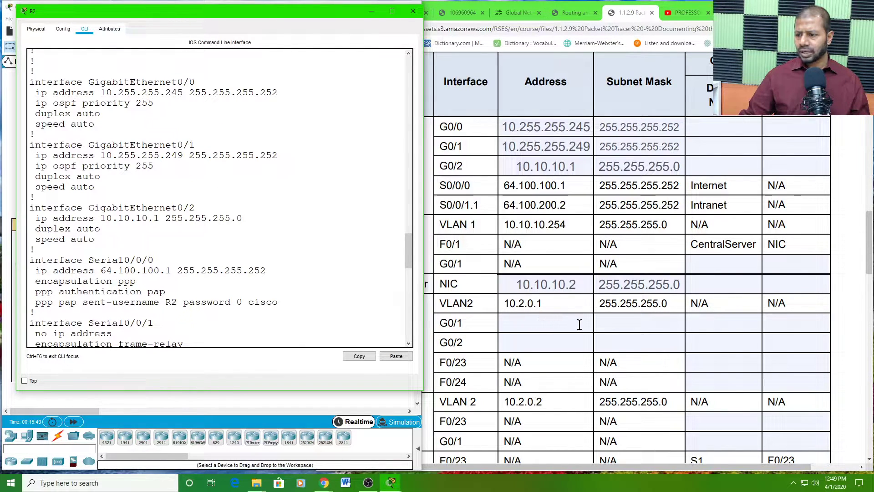
left_click(555, 319)
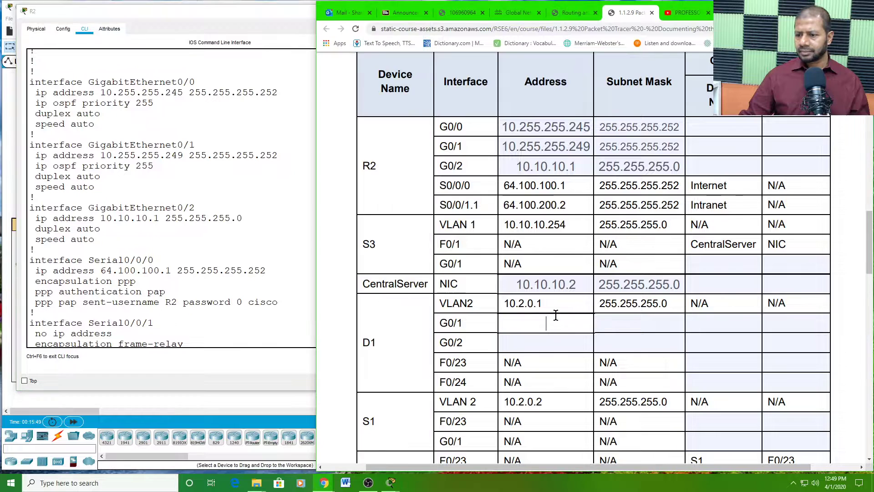
- After checking the topology, enter S3 as CentralServer NIC's connected device name
left_click(537, 283)
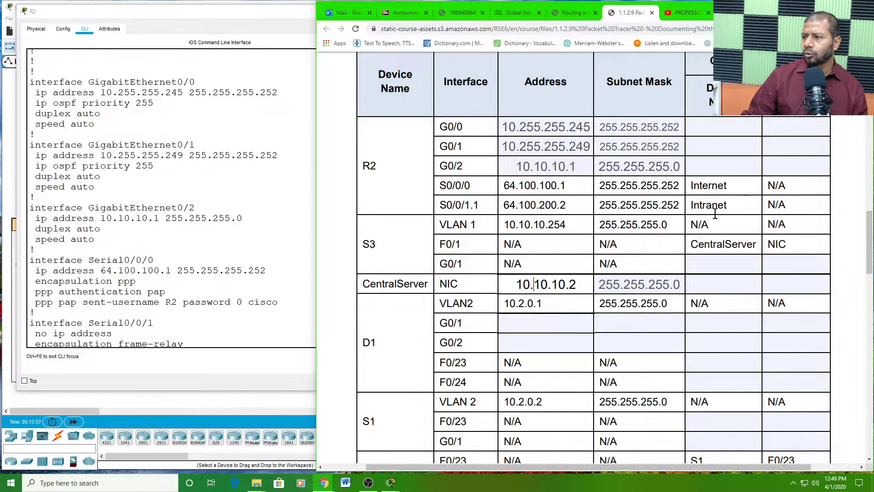
scroll(731, 156, "up", 1)
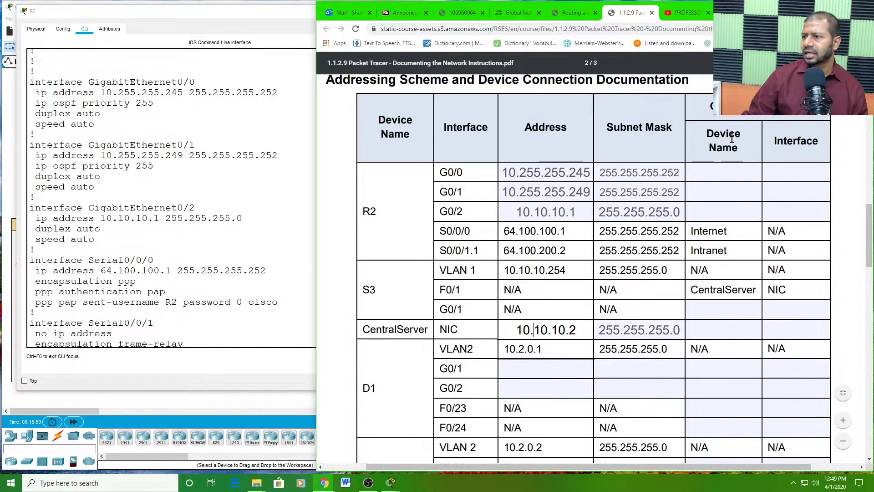
left_click(712, 103)
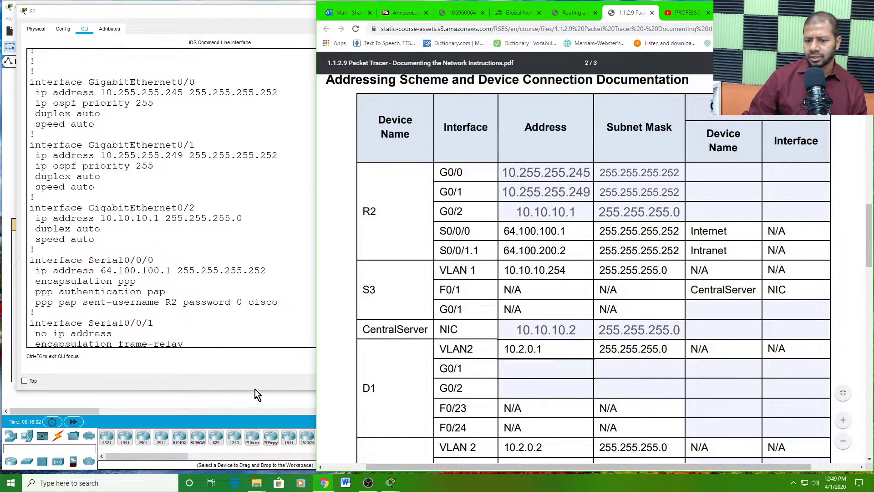
left_click(243, 404)
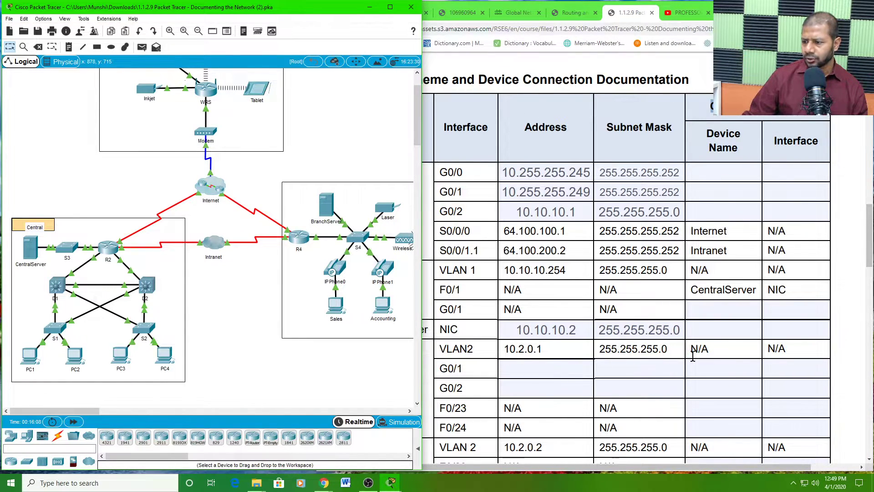
left_click(718, 330)
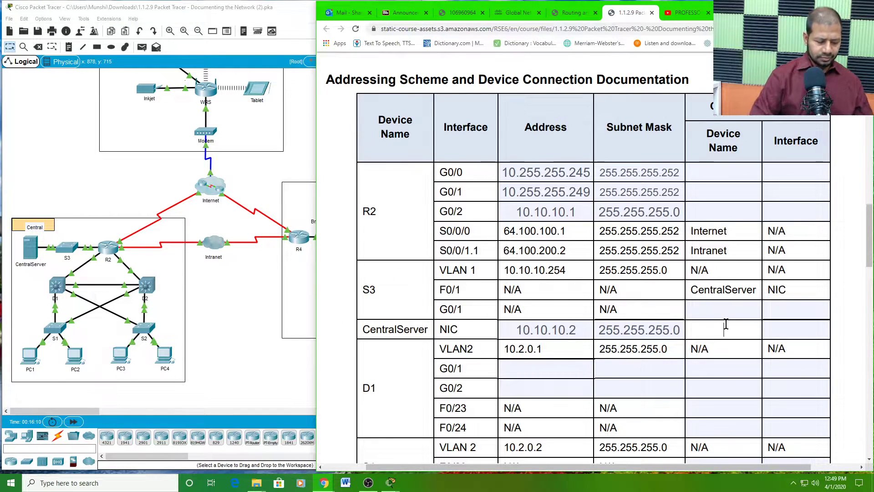
type("S3")
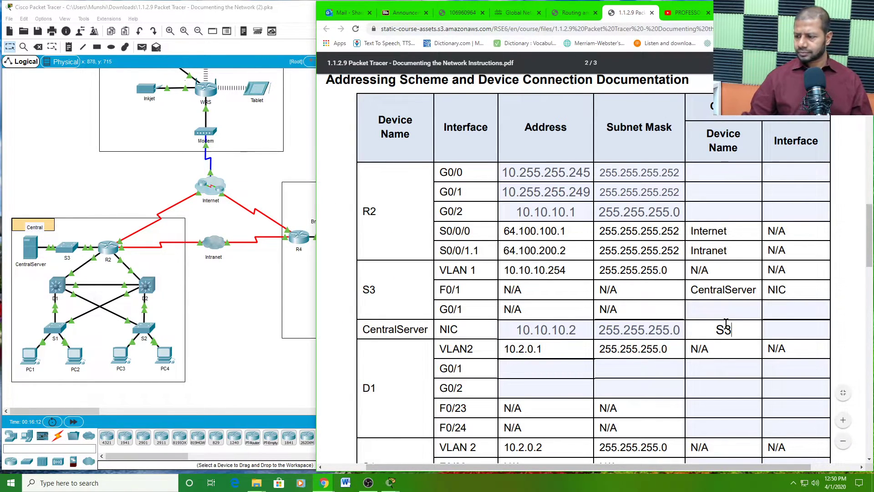
left_click(787, 327)
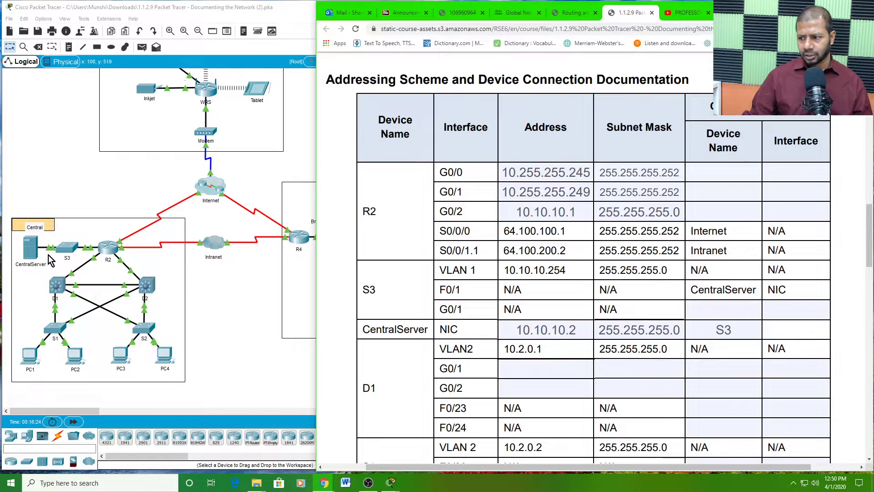
scroll(598, 368, "down", 1)
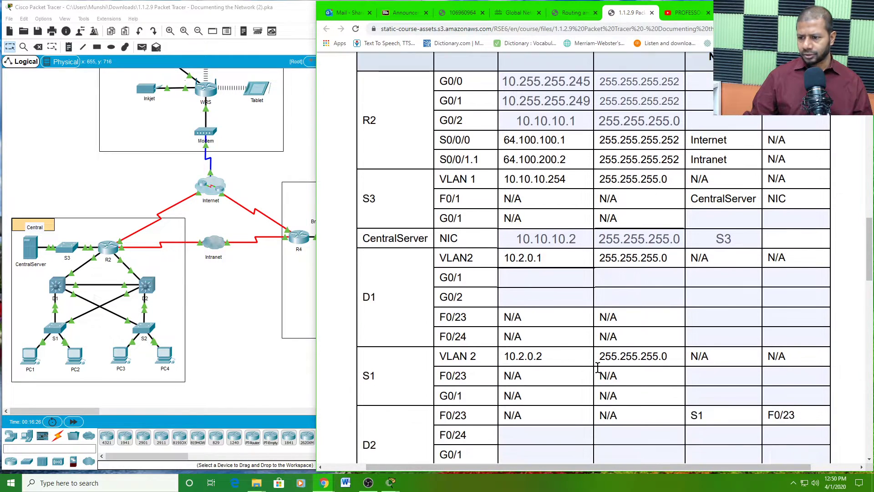
scroll(597, 365, "down", 2)
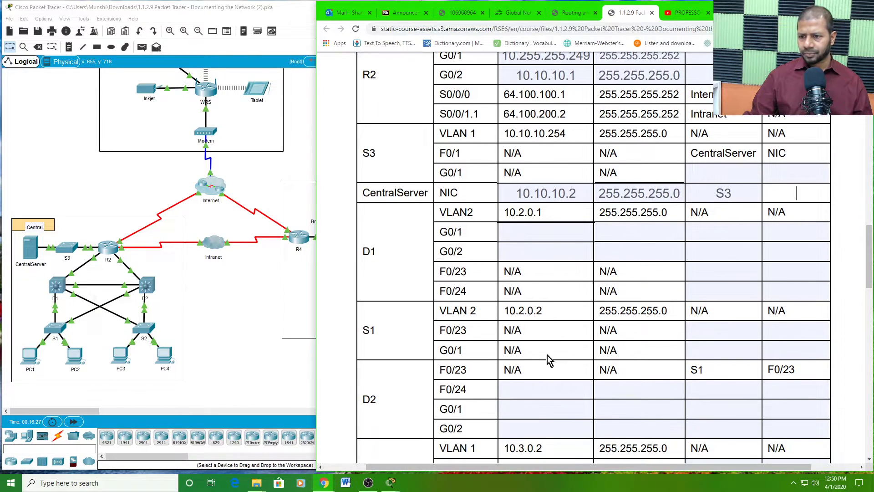
double_click(370, 251)
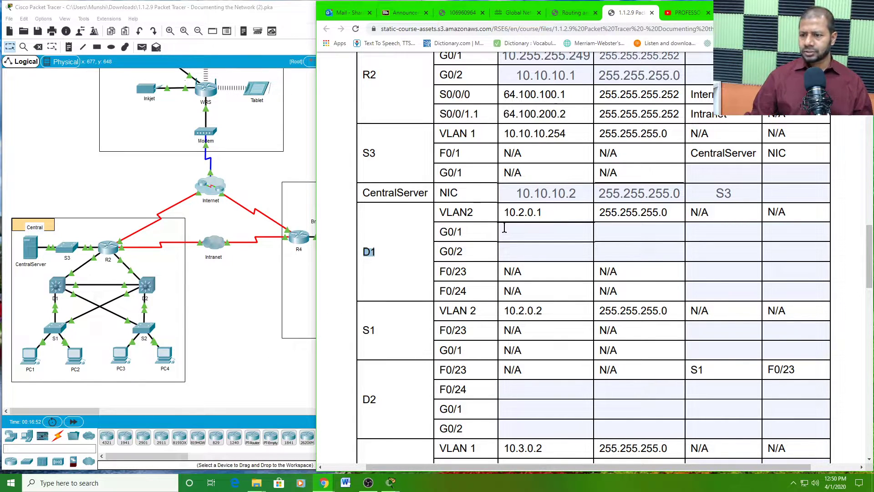
left_click(522, 232)
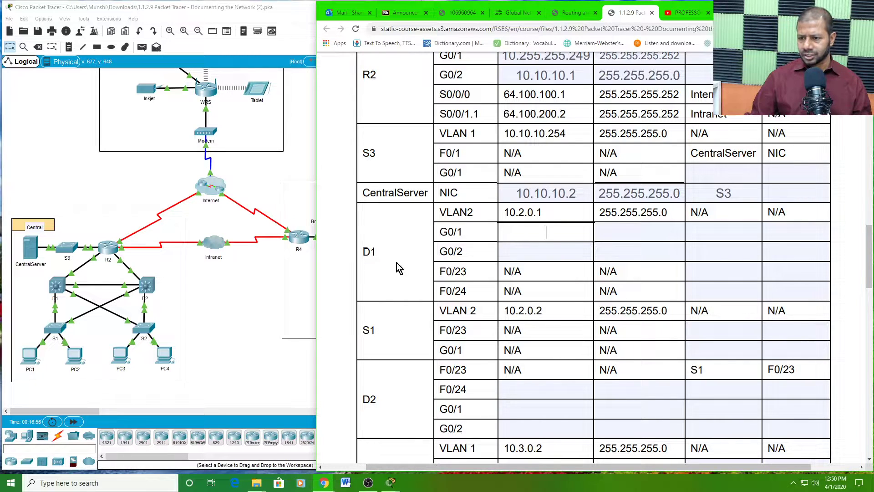
left_click_drag(464, 234, 438, 233)
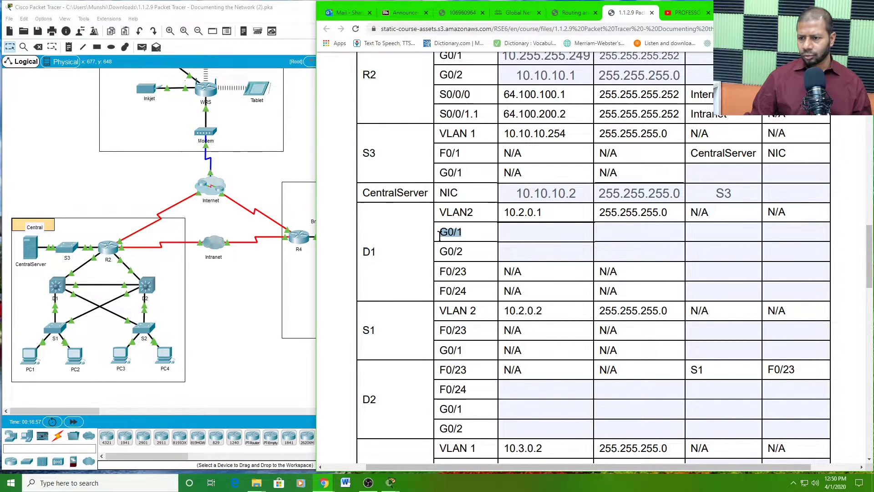
left_click(463, 249)
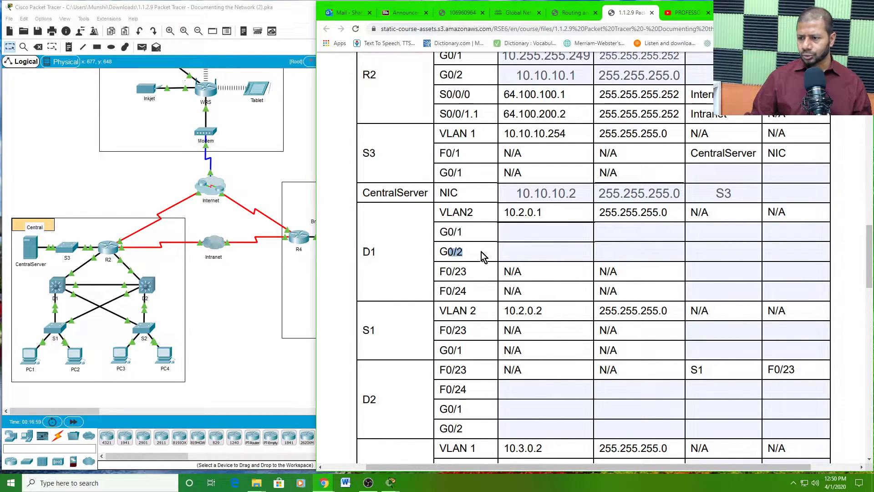
left_click(527, 233)
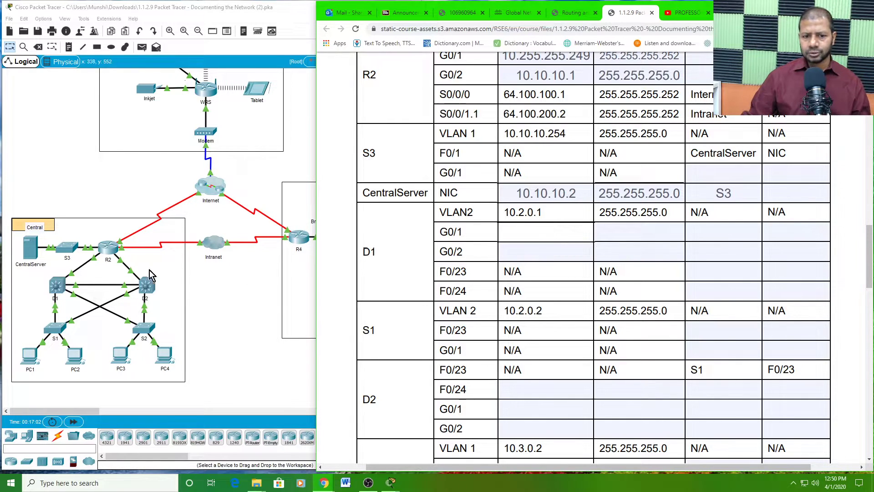
- Open D1's device window, move it left, enlarge it and show its CLI
left_click(58, 290)
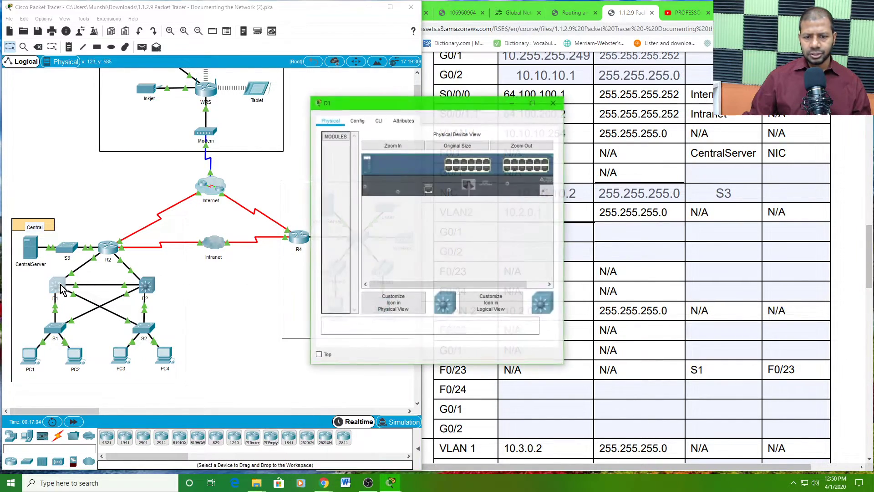
left_click_drag(447, 94, 144, 23)
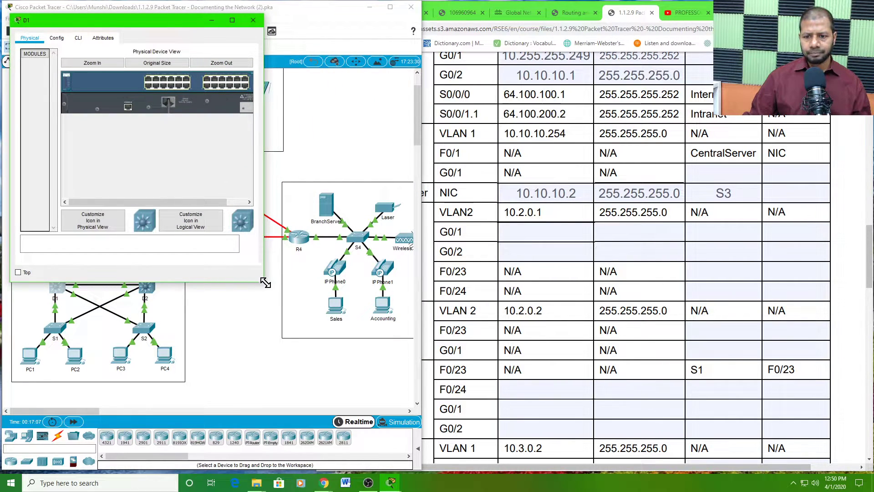
left_click_drag(265, 279, 434, 371)
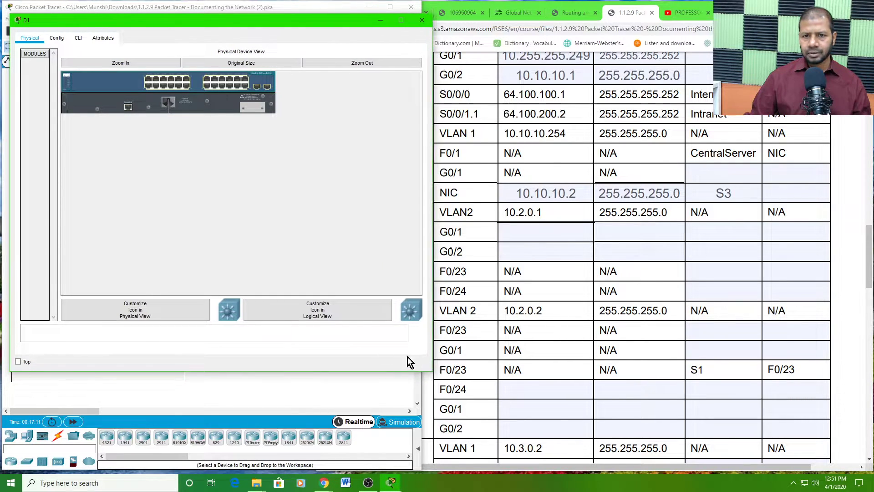
left_click(78, 40)
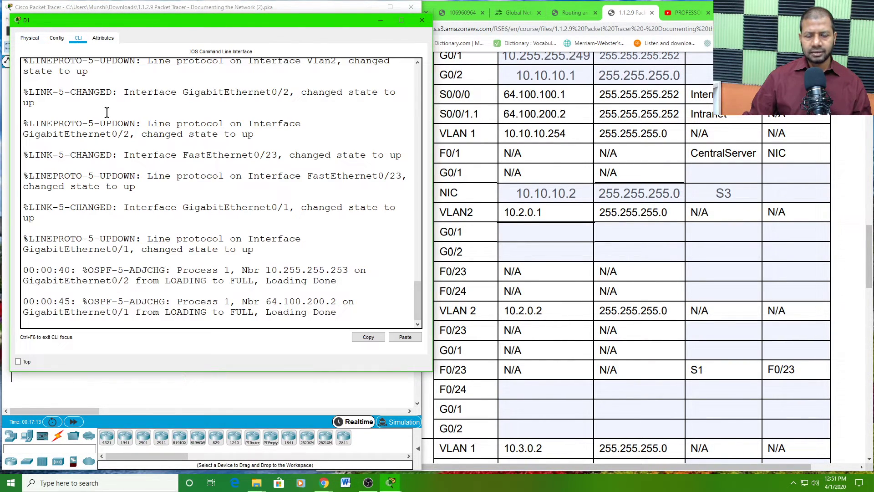
- Log in to D1's console with the line password and enter privileged mode
key("Return")
key("Return")
key("Return")
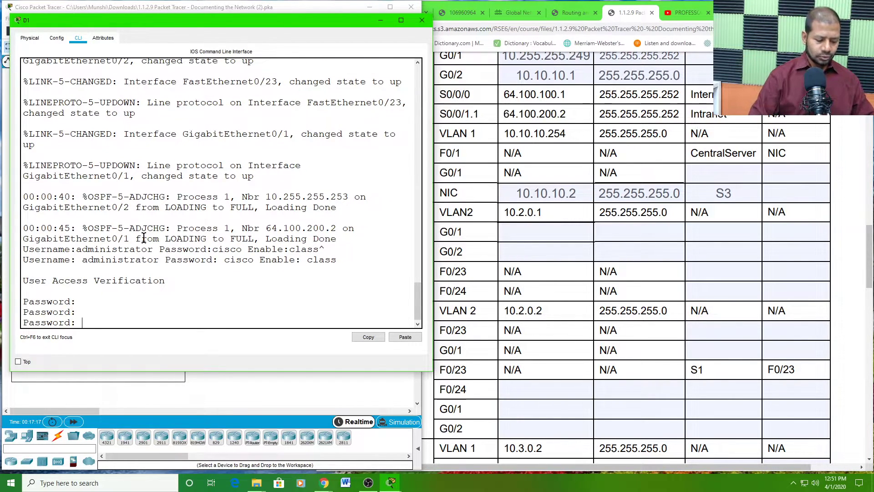
type("cisco")
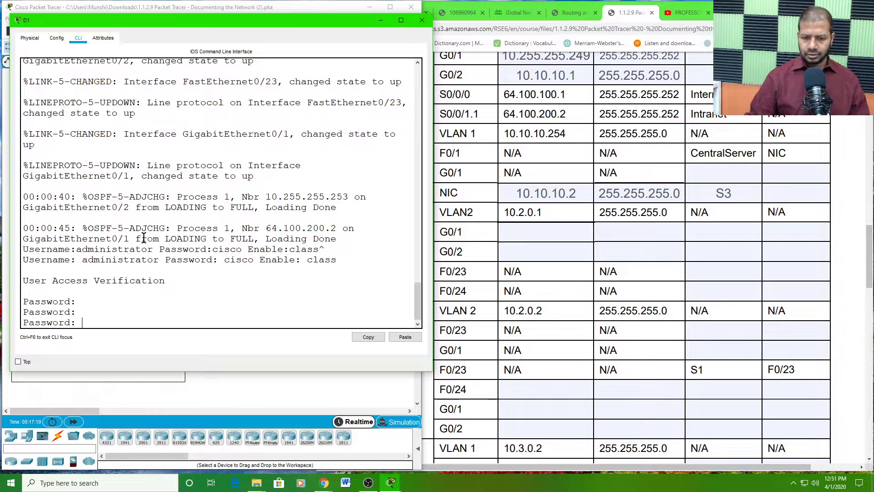
key("Return")
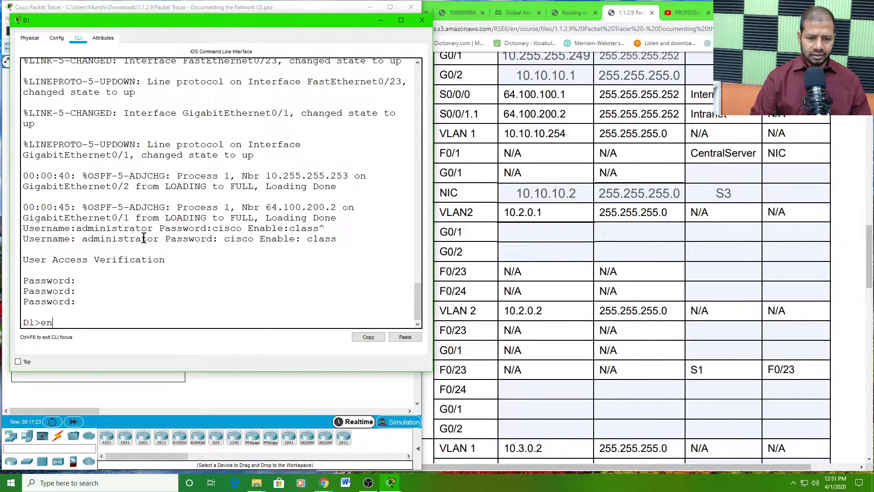
key("Return")
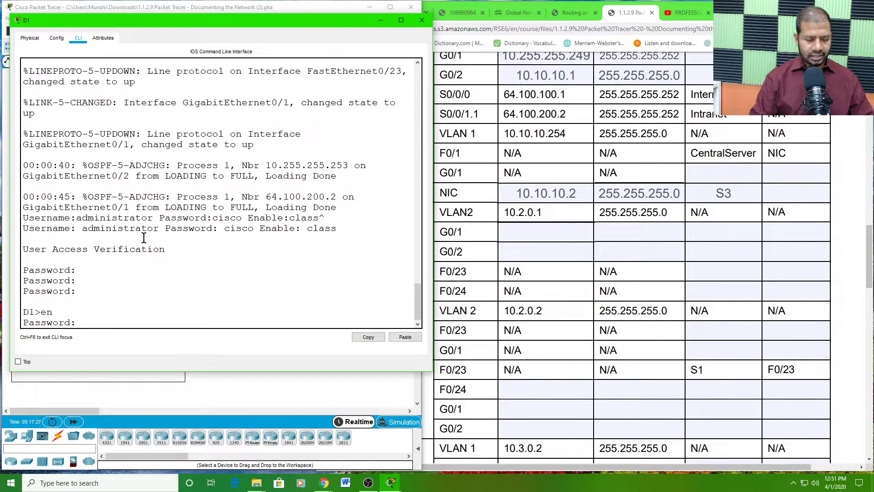
key("Return")
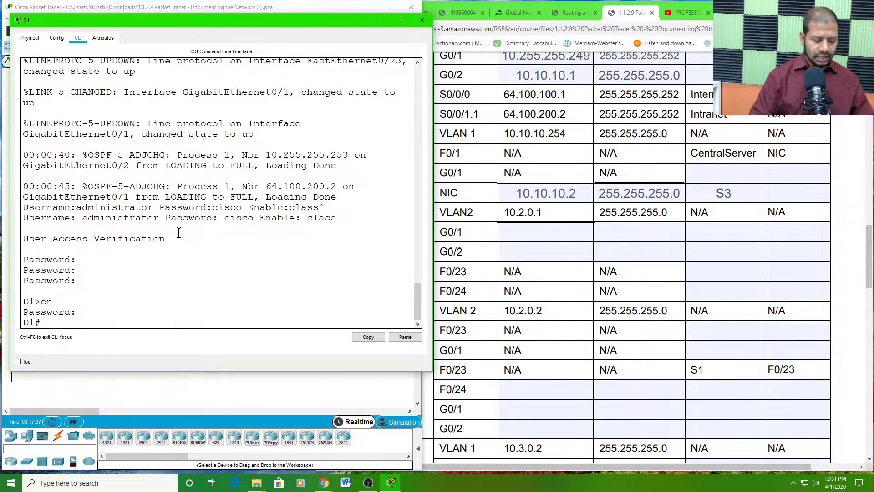
- Run show running-config on D1, fixing a typo and using Tab completion
type("shor ")
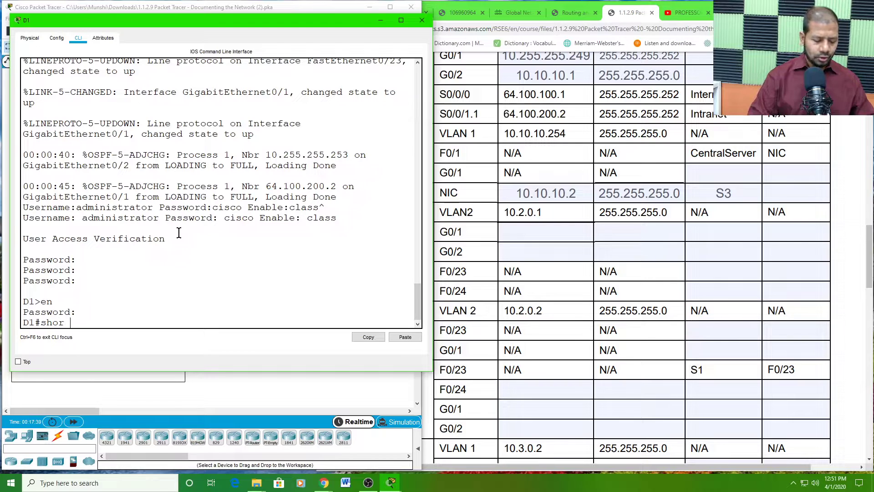
type("run")
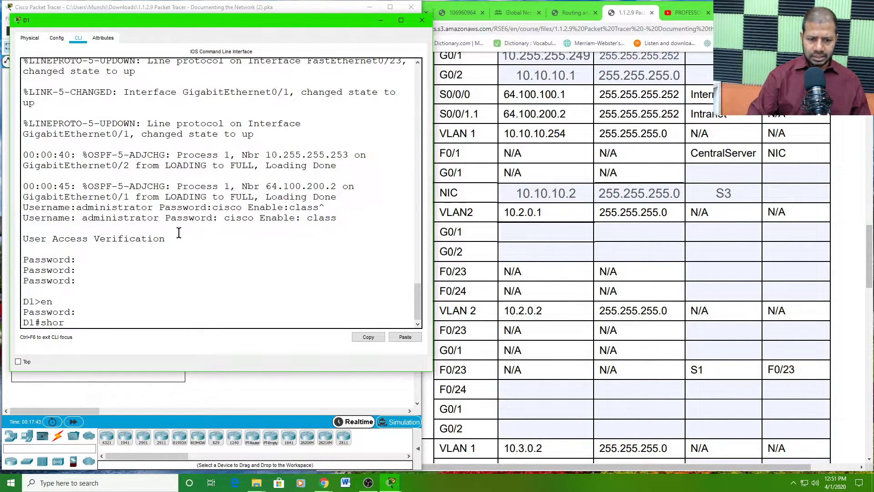
key("BackSpace")
type("w ")
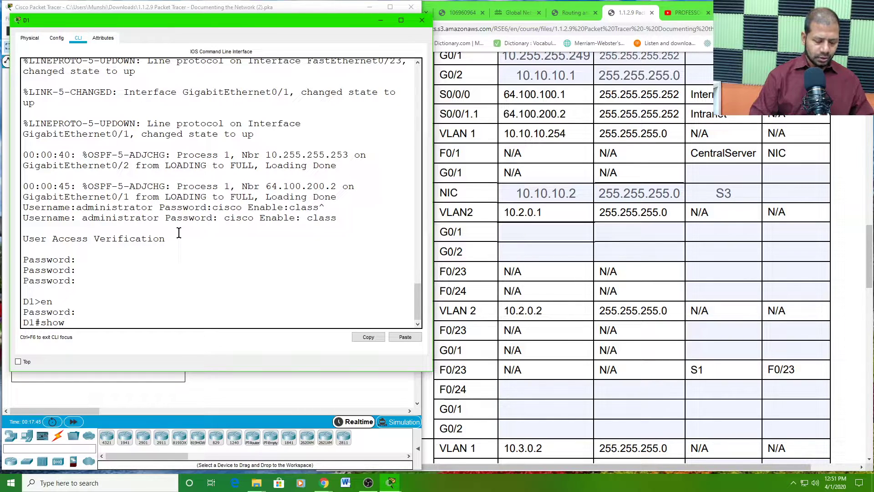
type("run")
key("Tab")
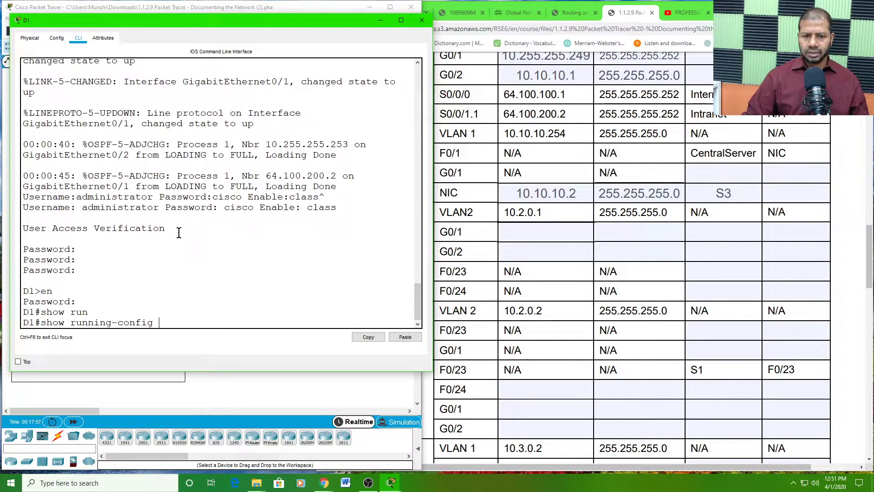
key("Return")
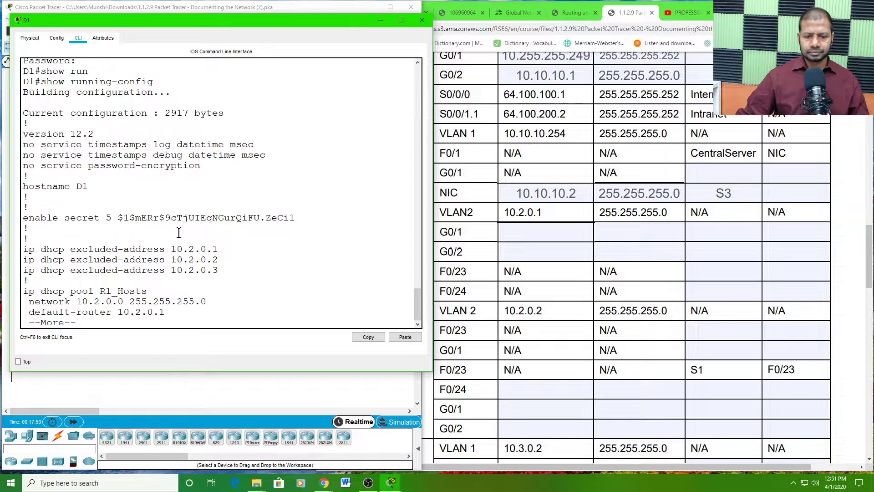
- Page to the end of D1's running-config, then scroll back and highlight the G0/2 and G0/1 lines
key("space")
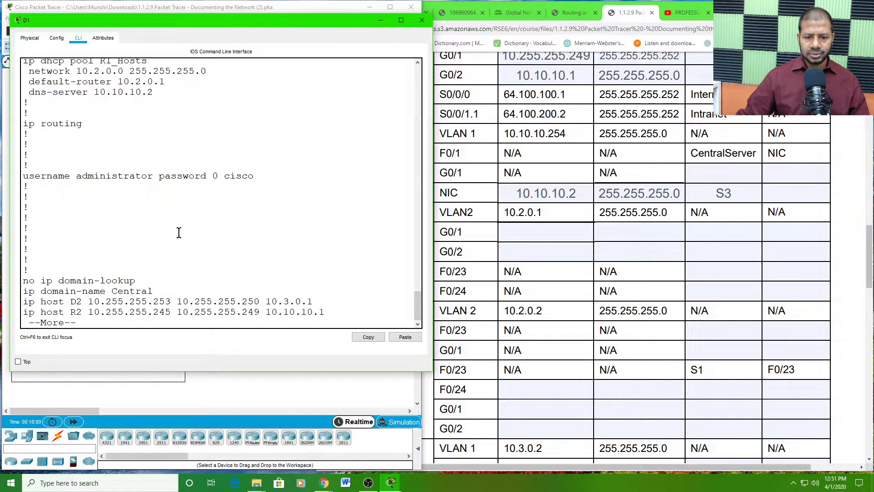
key("space")
key("space")
key("space")
key("space")
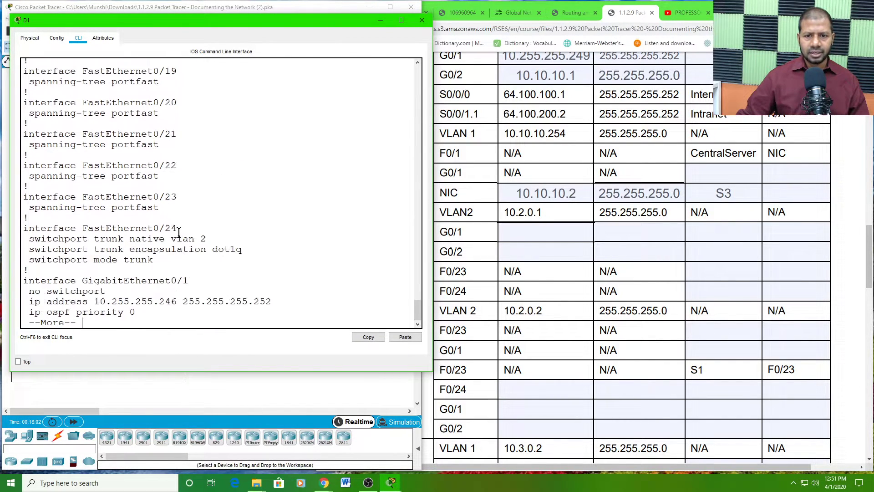
key("space")
key("space")
key("space")
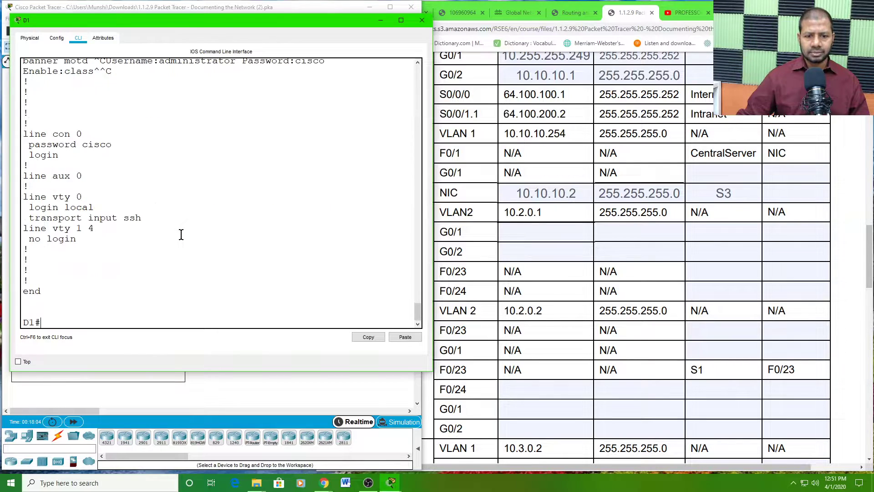
scroll(181, 234, "up", 9)
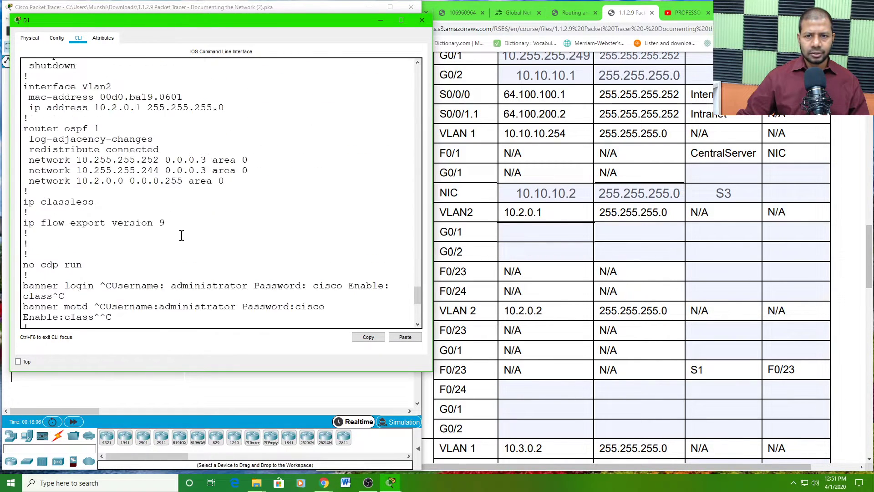
scroll(181, 235, "up", 6)
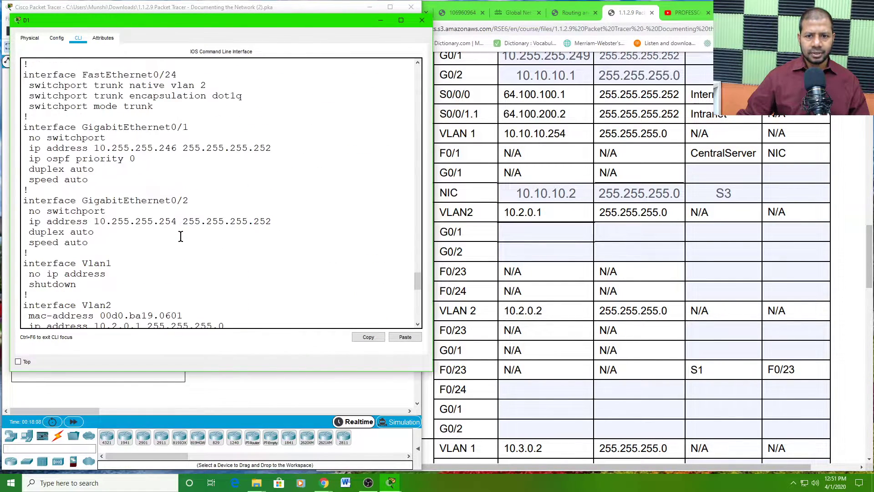
left_click_drag(272, 222, 23, 202)
left_click_drag(201, 128, 46, 137)
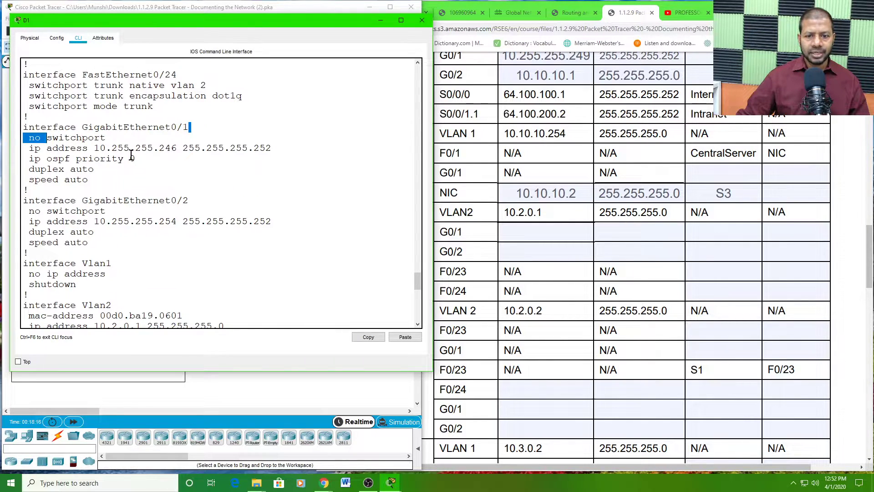
- Rework the highlights to mark D1's GigabitEthernet0/1 and GigabitEthernet0/2 address lines
scroll(191, 187, "up", 1)
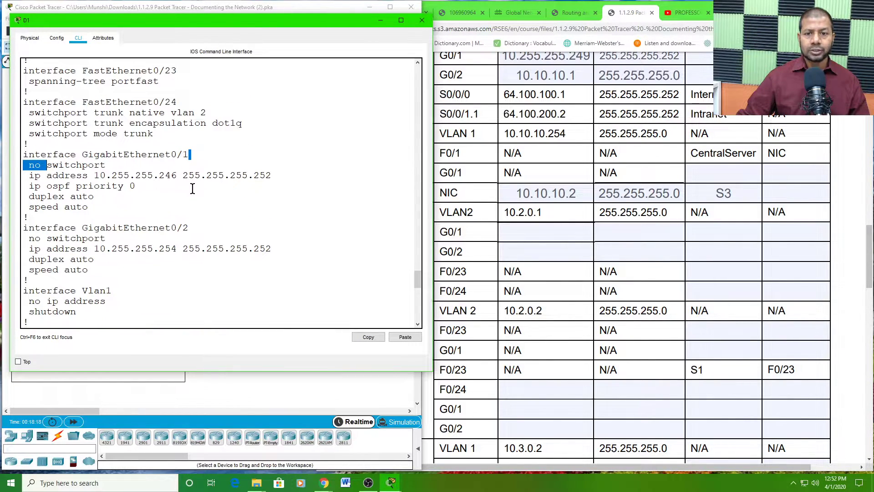
scroll(191, 191, "up", 1)
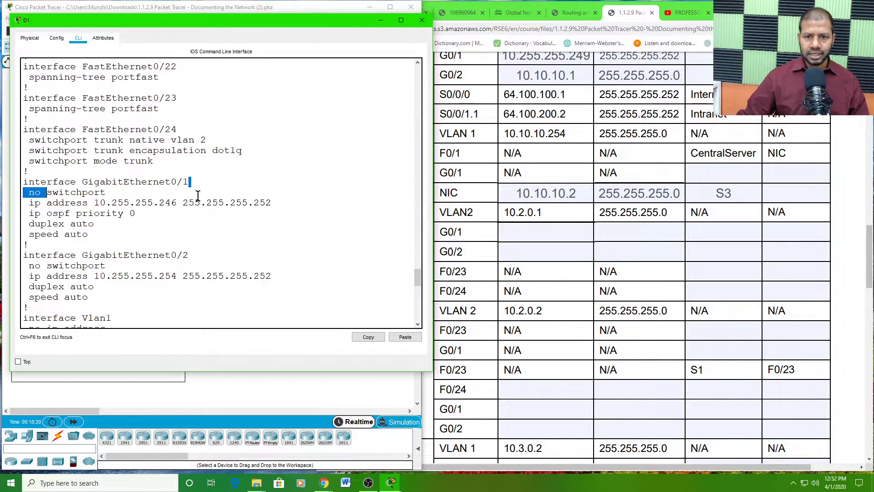
scroll(197, 197, "up", 1)
left_click(223, 225)
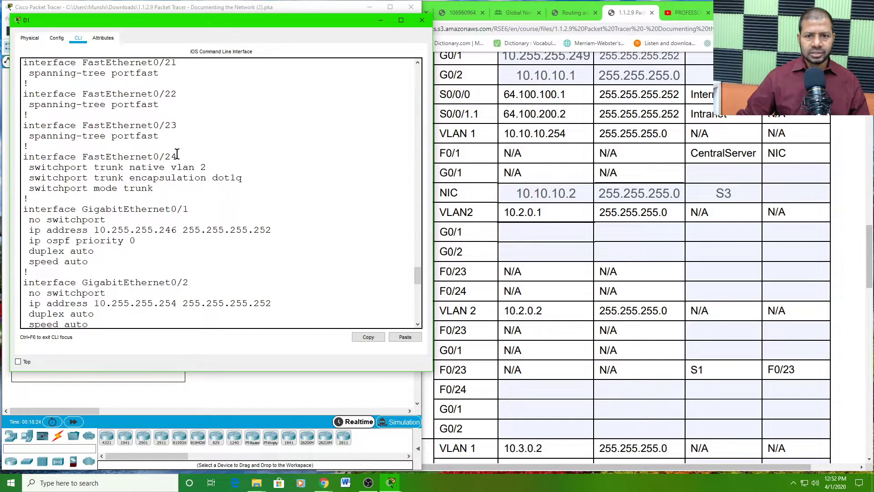
left_click_drag(177, 156, 29, 156)
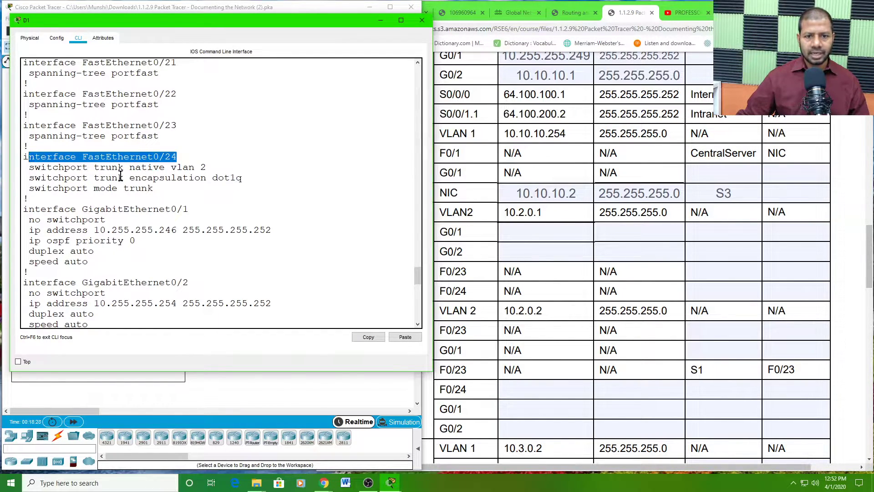
scroll(178, 206, "down", 1)
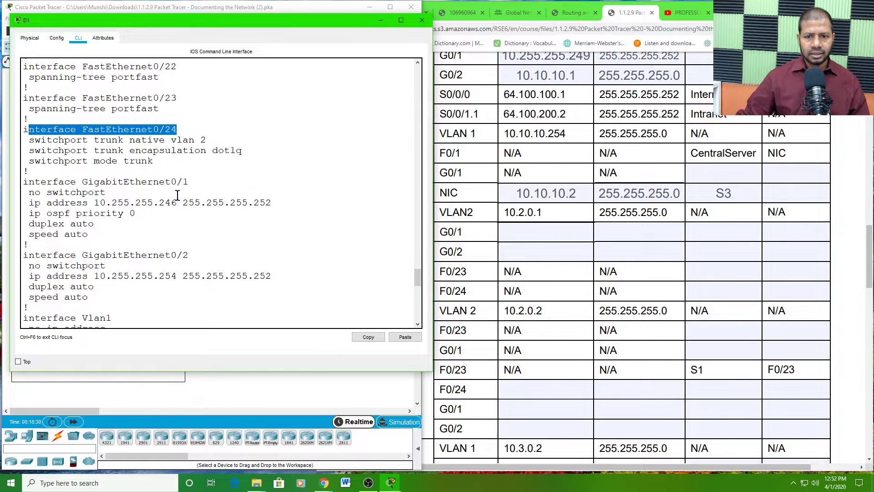
left_click(187, 183)
left_click_drag(188, 182, 84, 184)
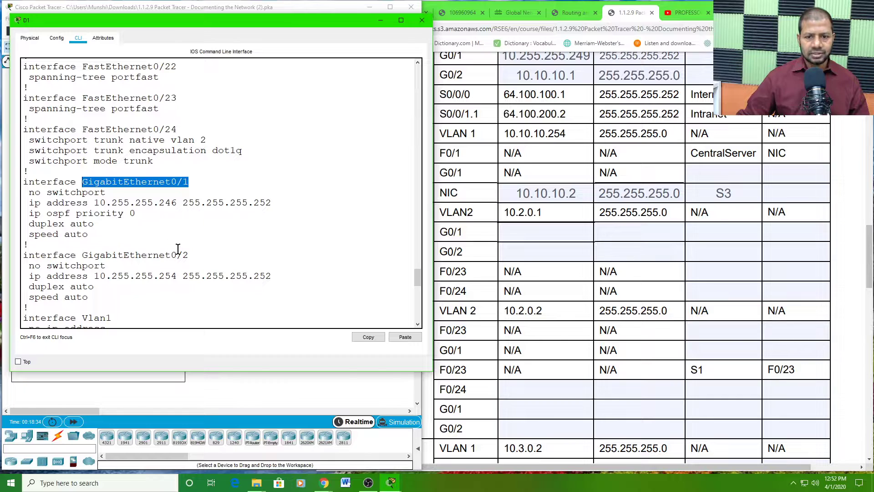
left_click_drag(189, 256, 96, 246)
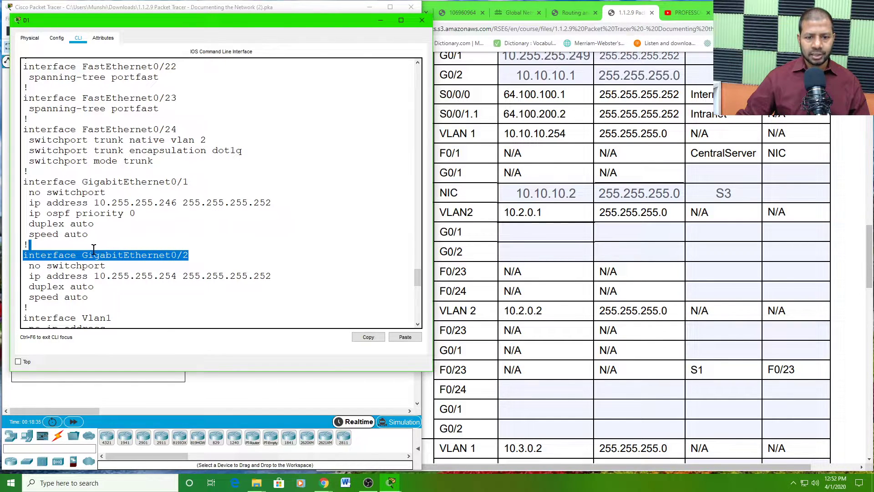
- Clear the CLI highlight and bring the addressing table up beside D1's configuration
left_click(238, 233)
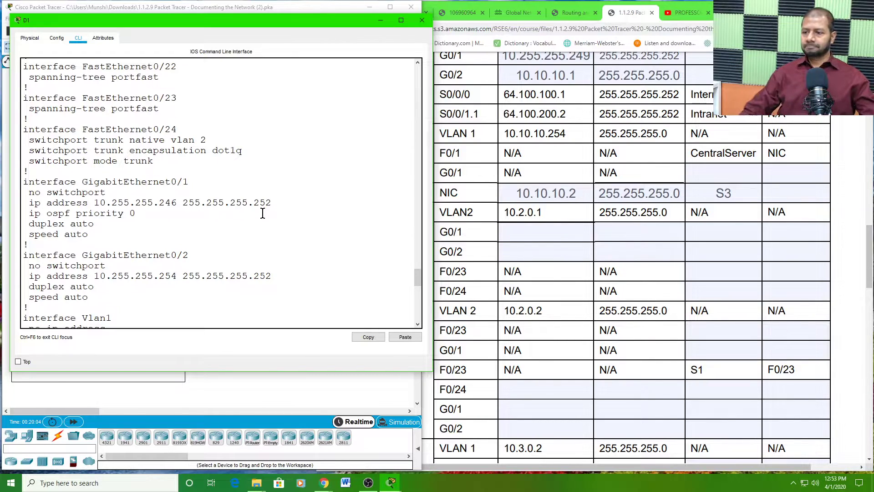
left_click(526, 231)
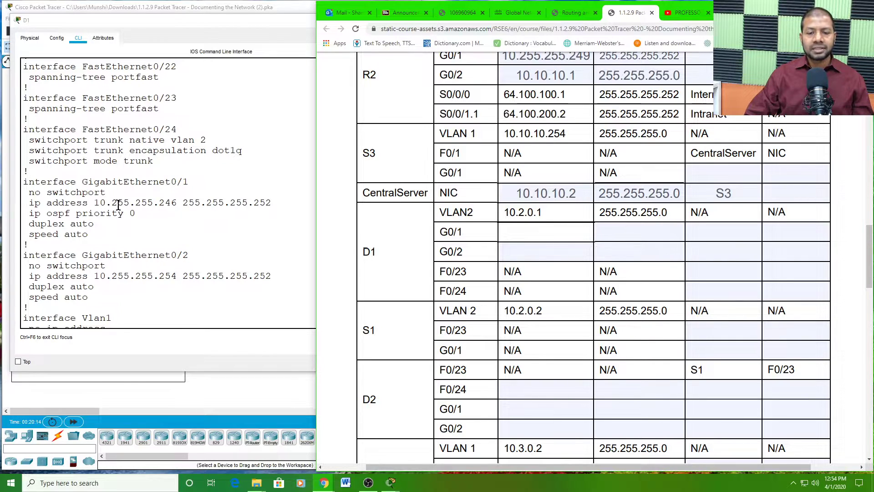
- Copy D1's G0/1 address 10.255.255.246 and mask 255.255.255.252 into the table
left_click(94, 201)
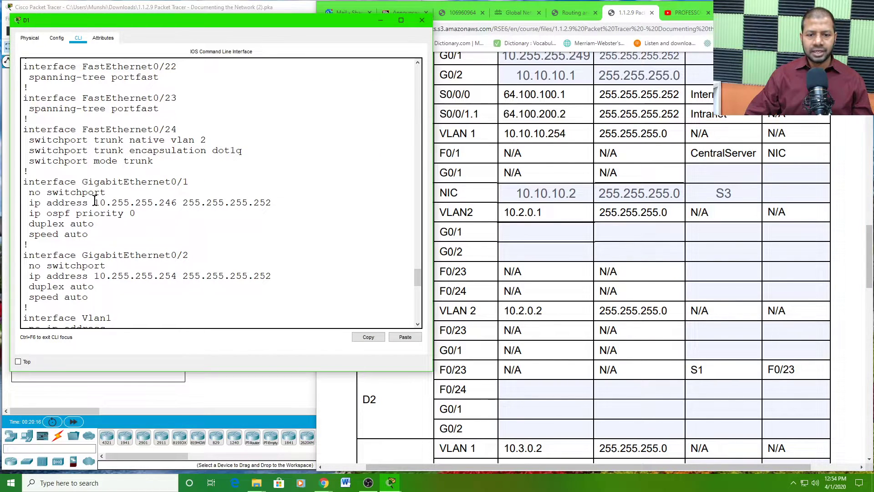
left_click_drag(95, 202, 176, 203)
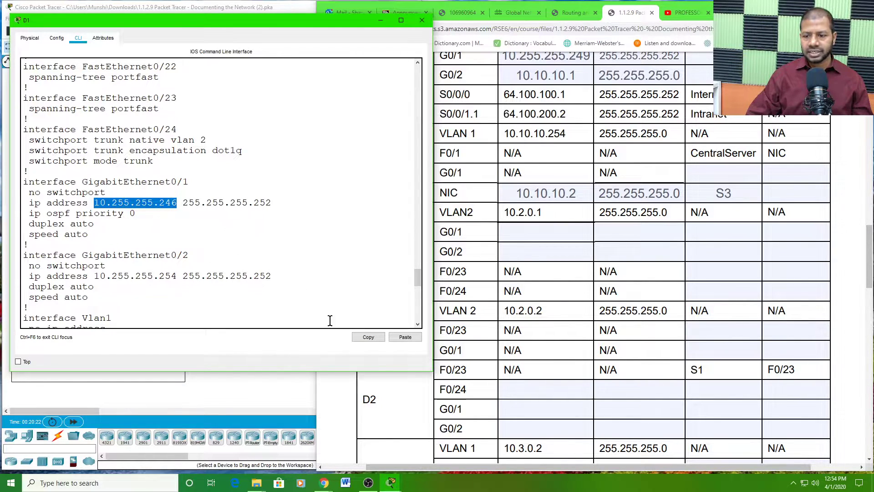
left_click(364, 338)
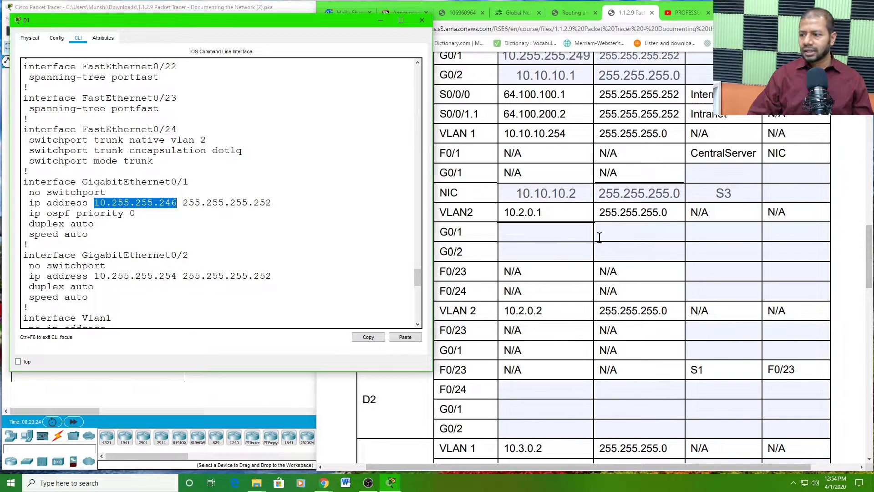
left_click(548, 233)
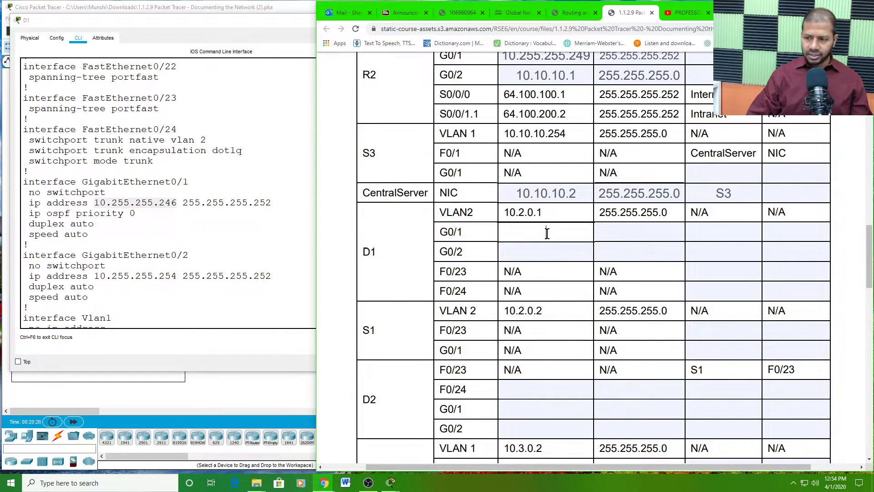
key("ctrl+v")
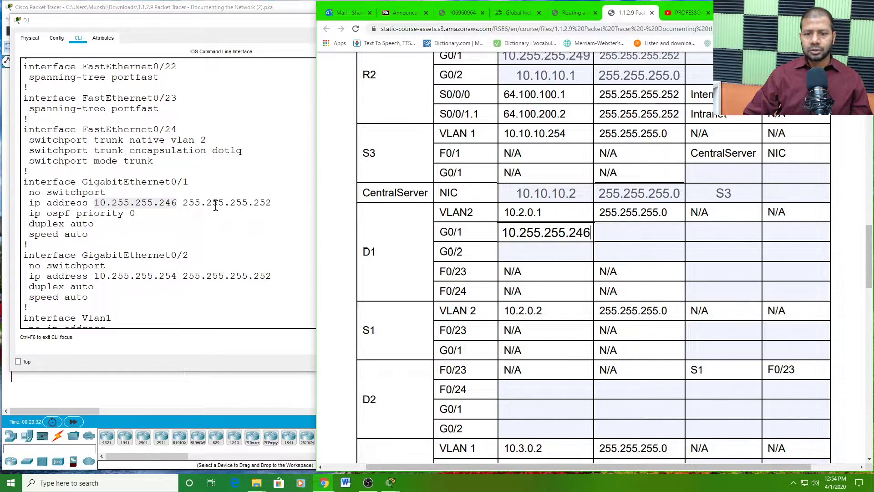
left_click_drag(183, 202, 272, 202)
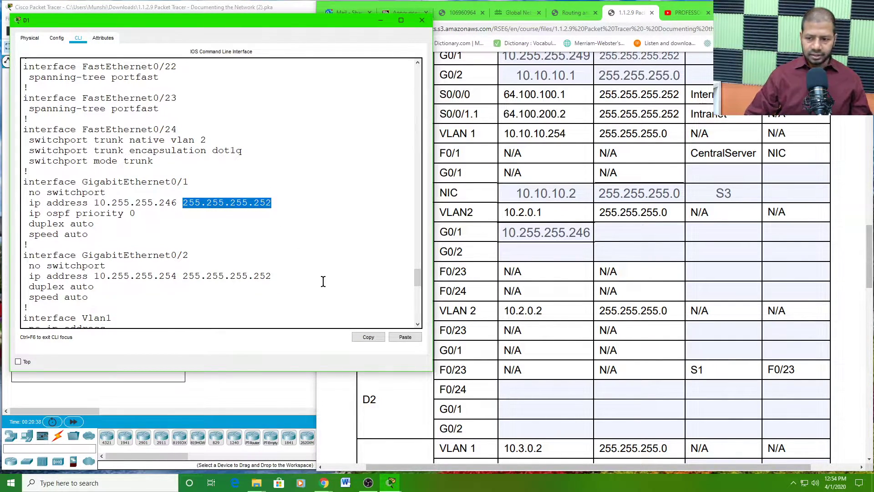
left_click(369, 338)
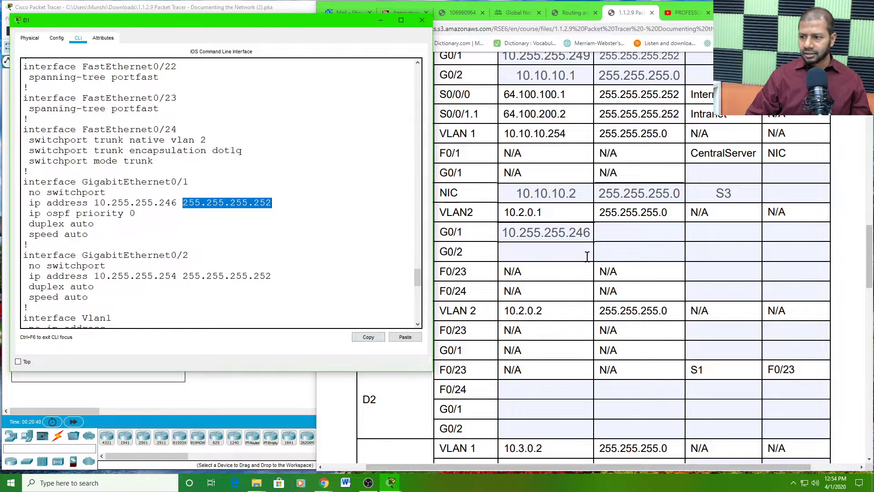
left_click(613, 230)
key("ctrl+v")
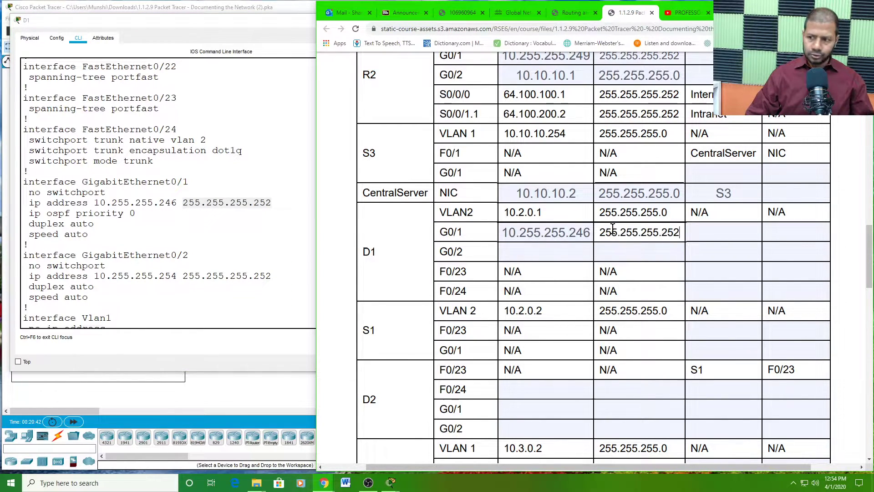
- Copy D1's G0/2 address 10.255.255.254 and mask 255.255.255.252 into the table
left_click(551, 252)
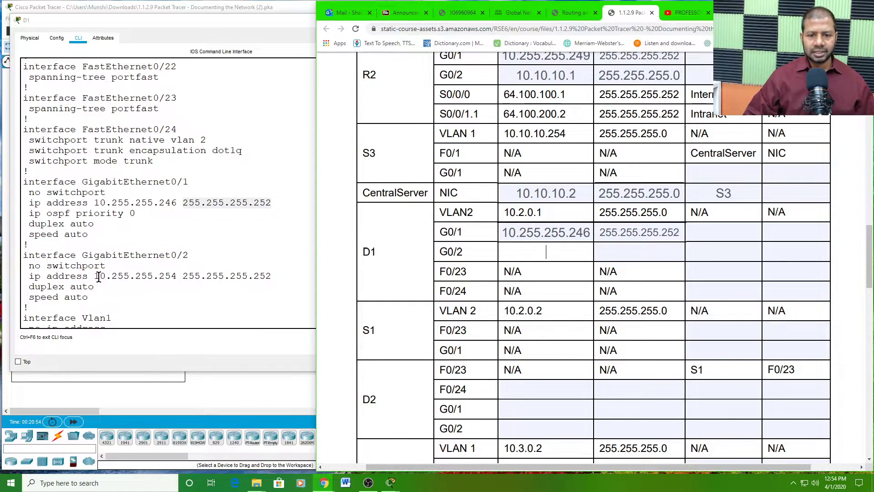
left_click_drag(96, 275, 176, 276)
left_click(369, 337)
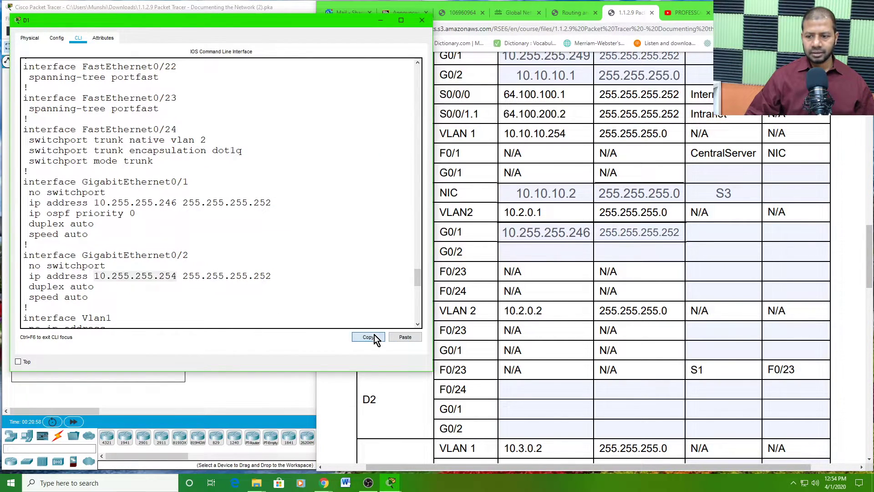
left_click(544, 253)
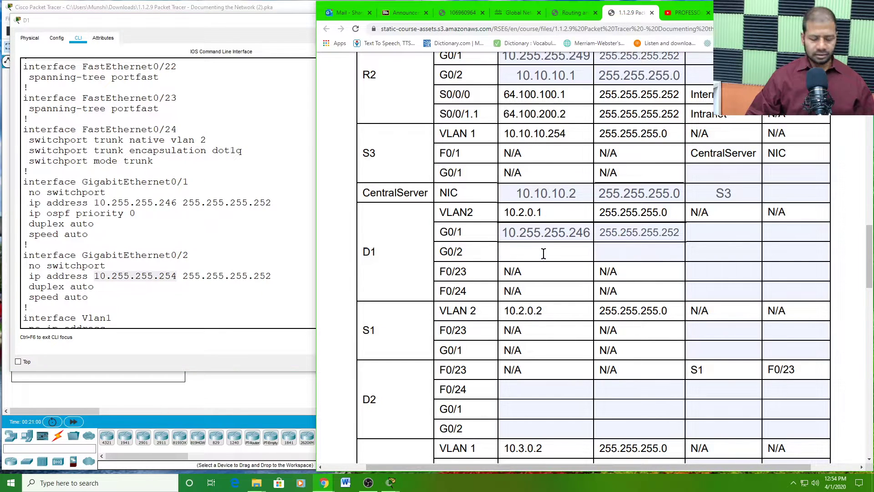
key("ctrl+v")
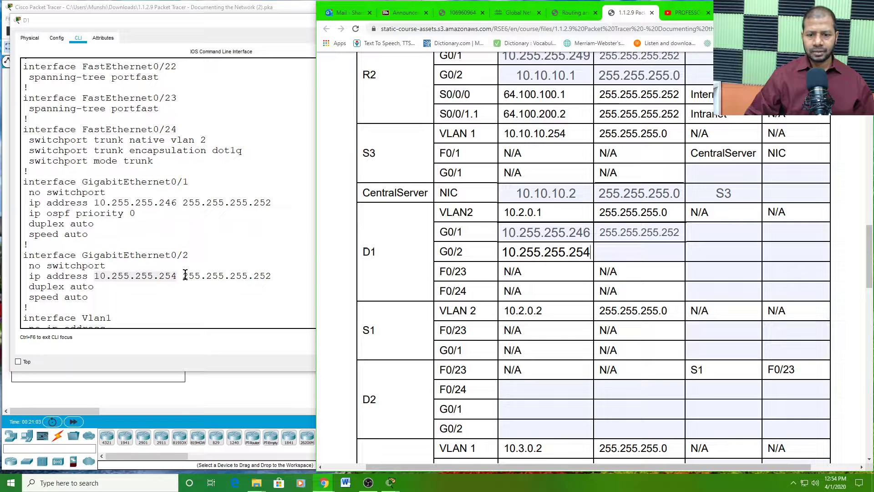
left_click_drag(184, 276, 273, 276)
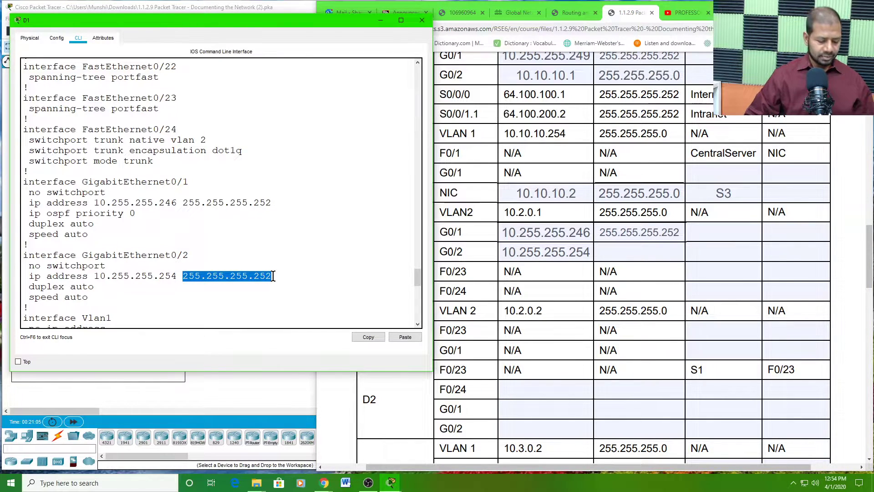
left_click(368, 337)
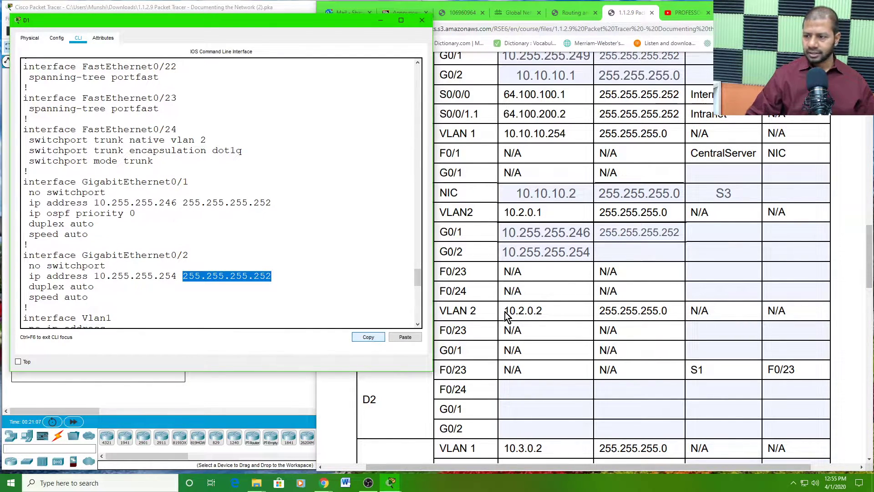
left_click(629, 252)
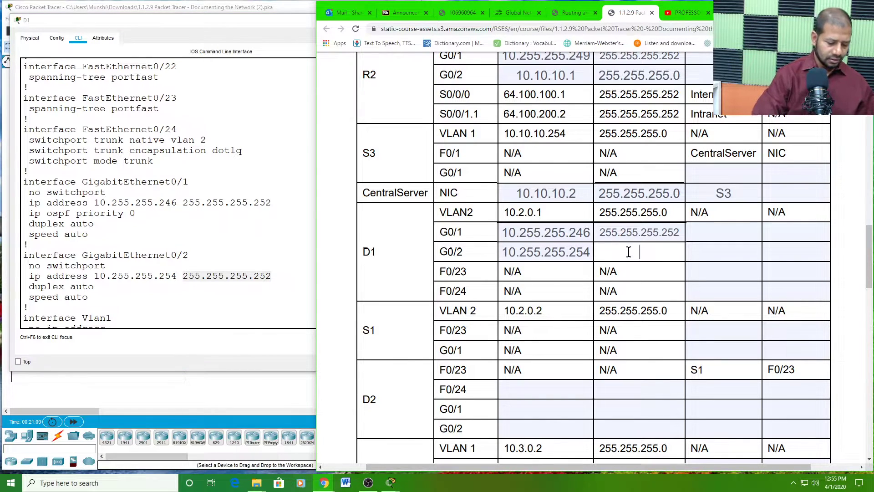
key("ctrl+v")
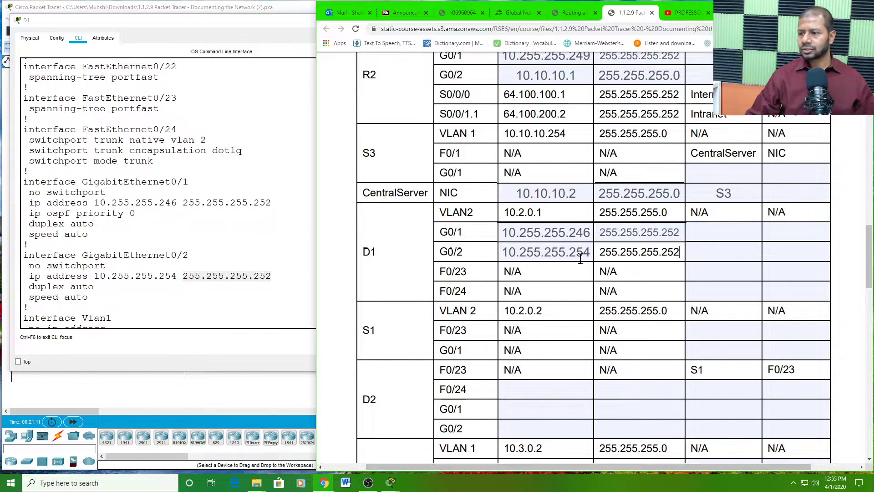
scroll(563, 250, "down", 2)
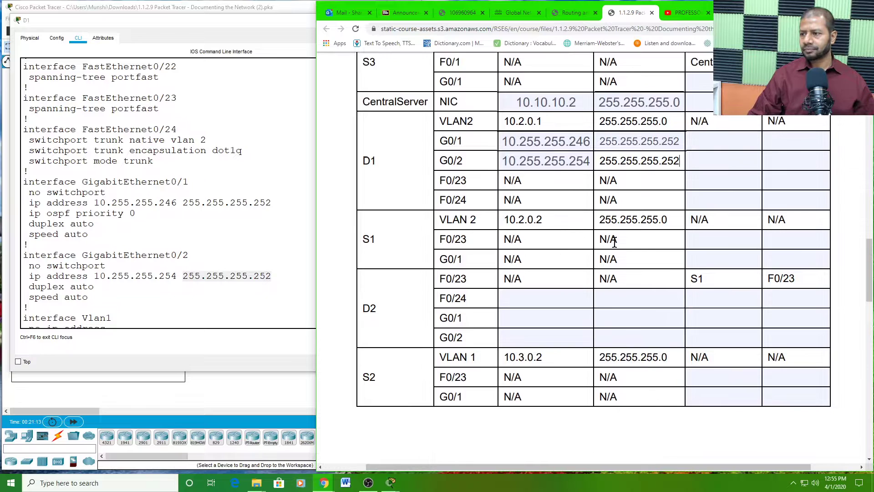
- Scroll the addressing table to find D2's still-empty rows, starting at F0/24
scroll(630, 241, "up", 6)
scroll(630, 242, "down", 4)
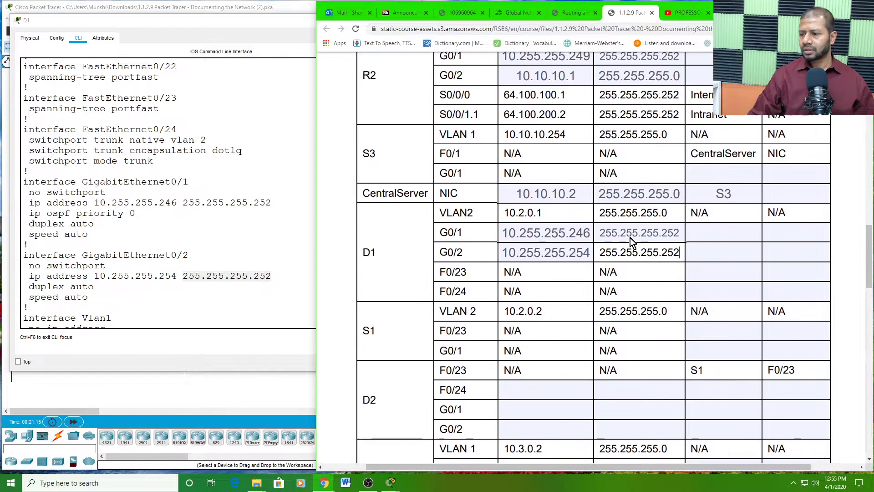
scroll(592, 246, "down", 3)
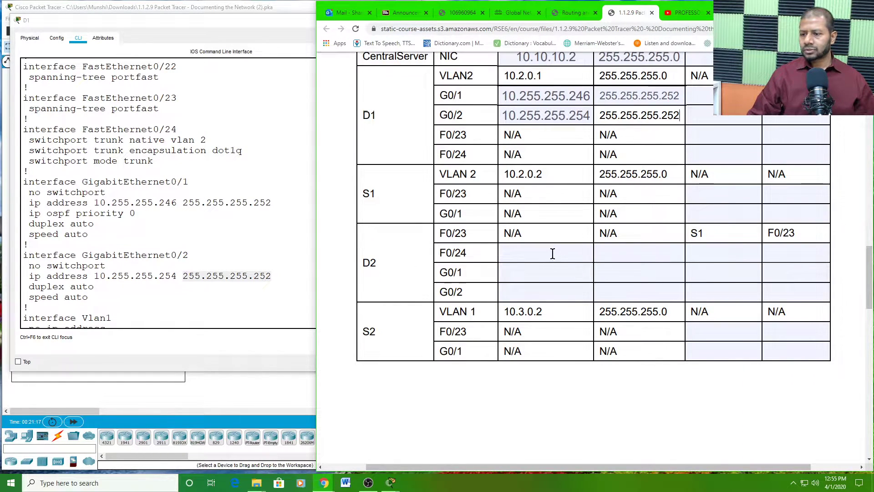
left_click(552, 253)
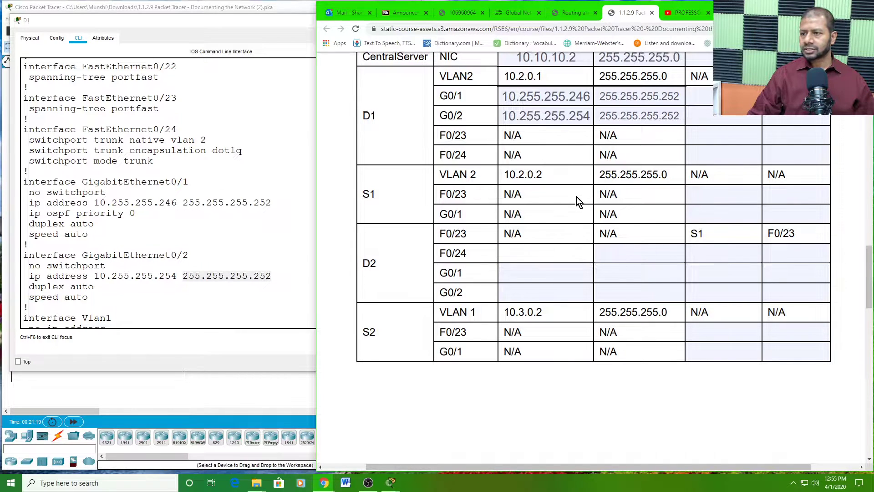
scroll(577, 197, "up", 8)
scroll(553, 187, "down", 1)
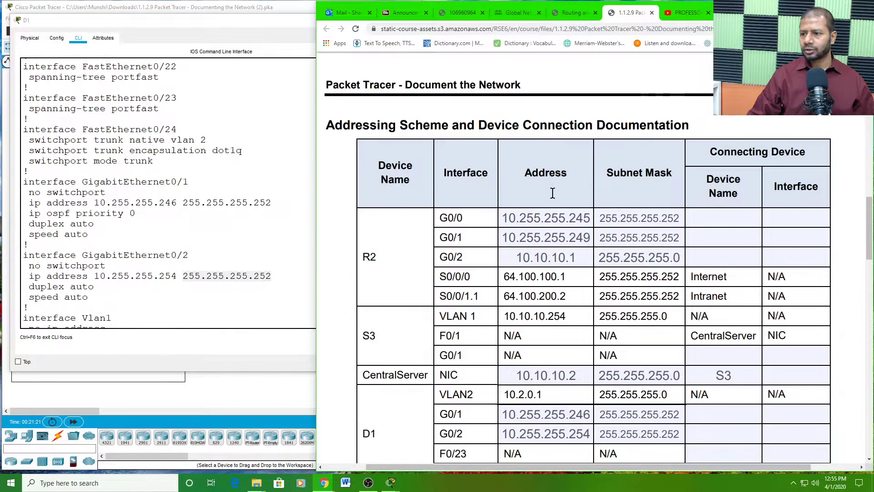
scroll(634, 174, "down", 4)
scroll(719, 150, "up", 4)
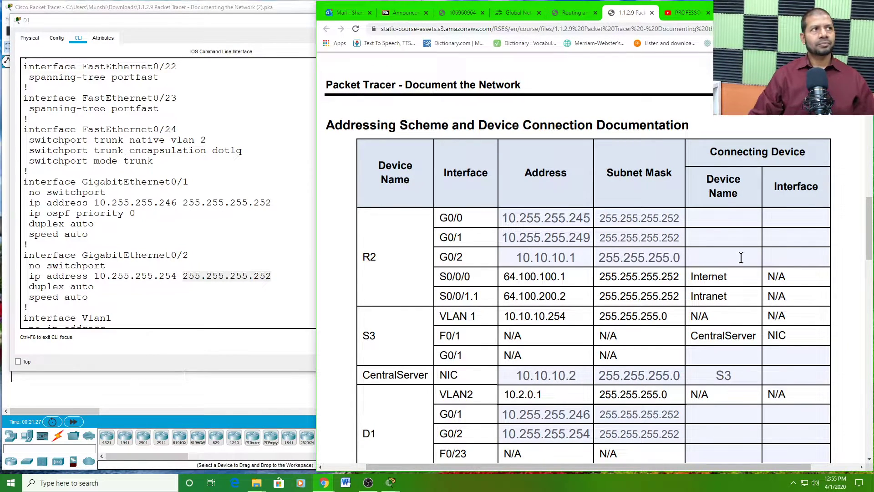
scroll(741, 259, "down", 1)
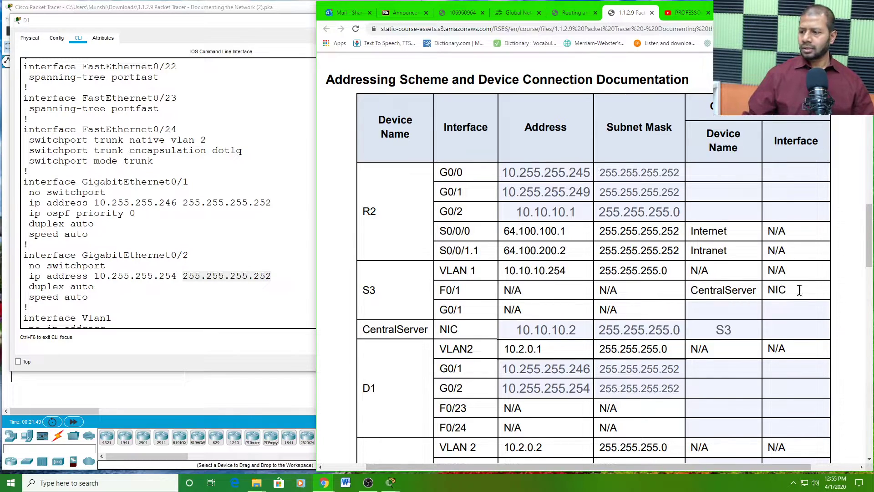
scroll(677, 384, "down", 5)
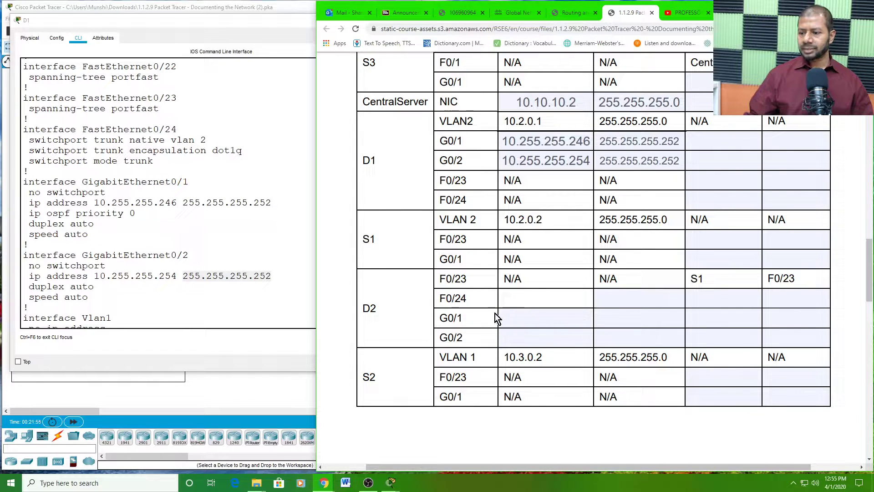
- Inspect D2's F0/24, G0/1 and G0/2 interface labels, then bring the topology forward
left_click(475, 301)
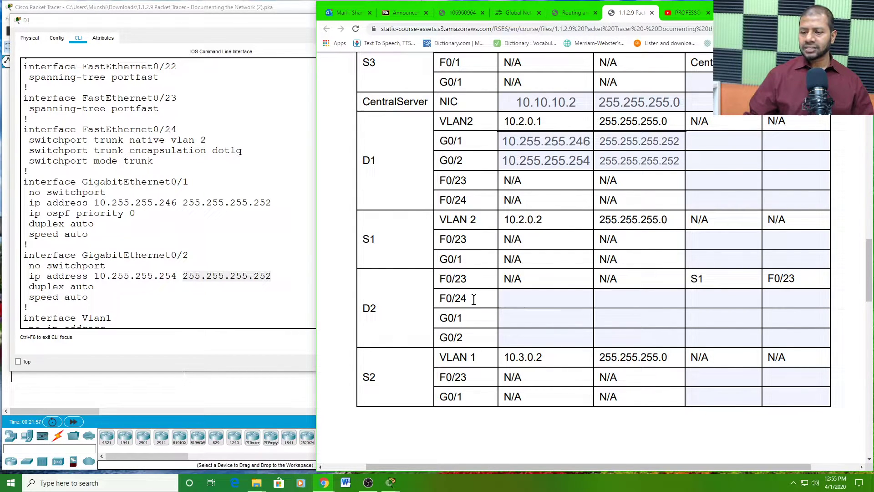
left_click_drag(460, 295, 440, 318)
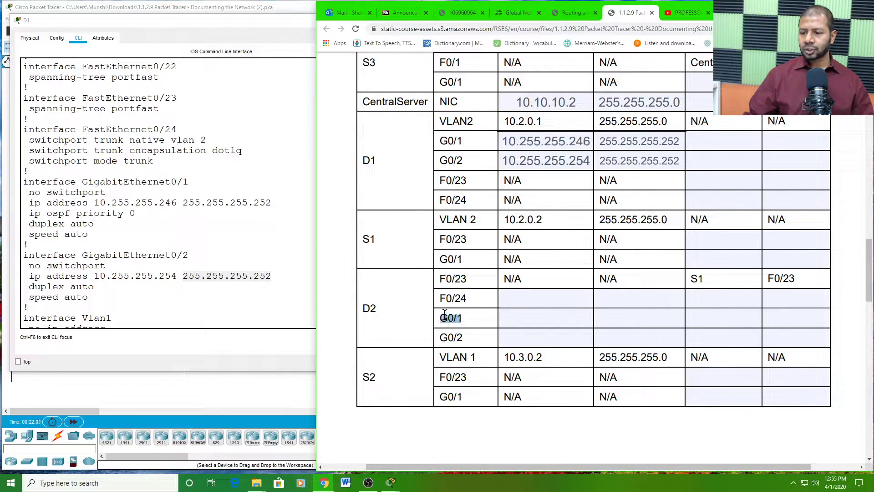
left_click(469, 339)
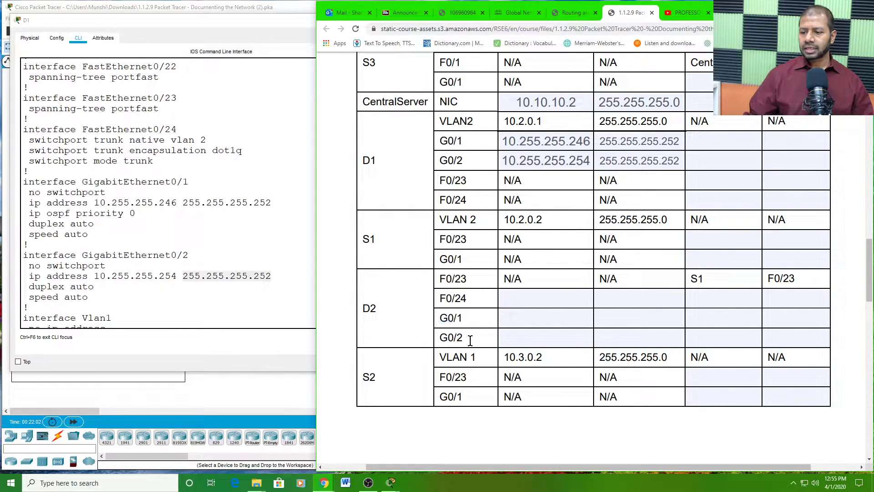
left_click(506, 300)
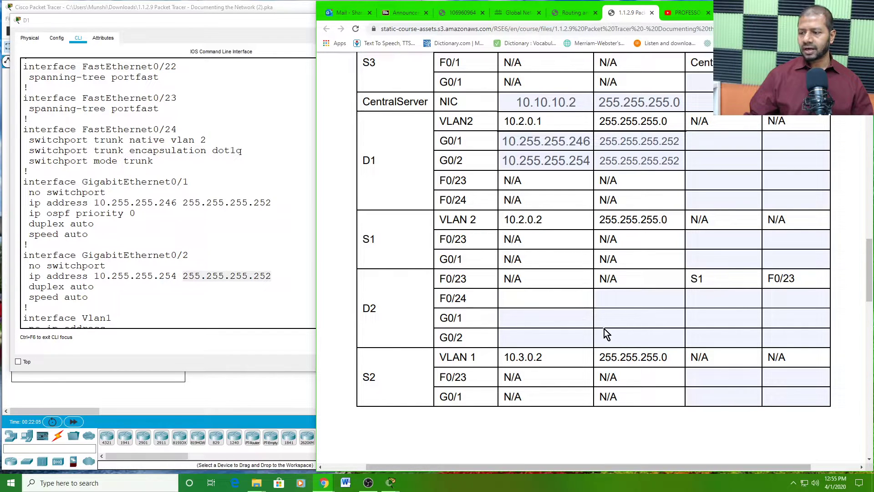
left_click(567, 323)
left_click(237, 392)
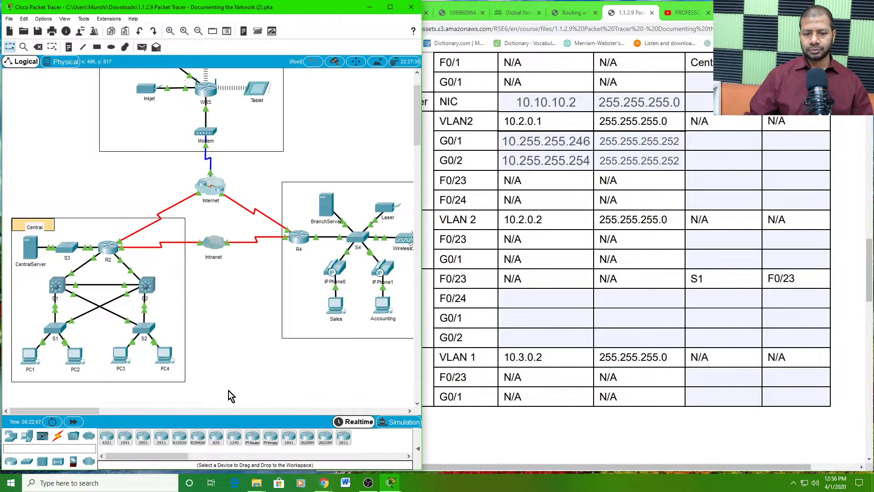
- Open D2's window, enlarge it, and log in to its CLI in privileged mode
left_click(149, 290)
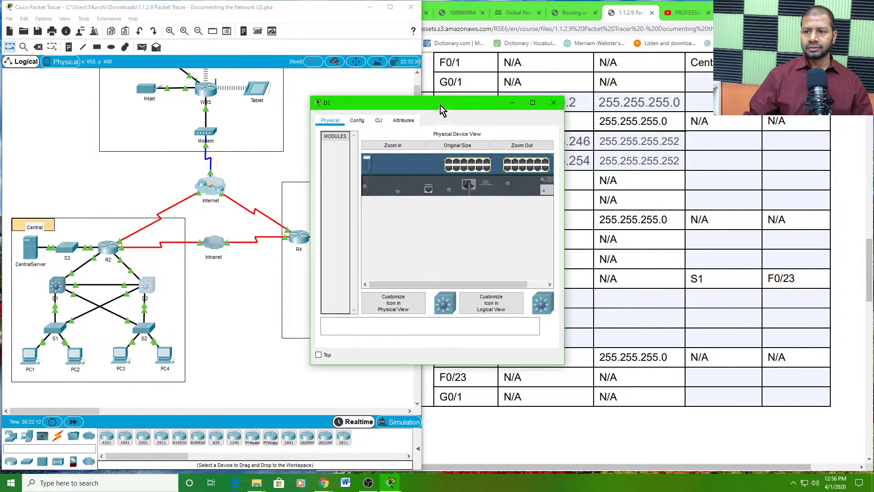
left_click_drag(444, 106, 130, 18)
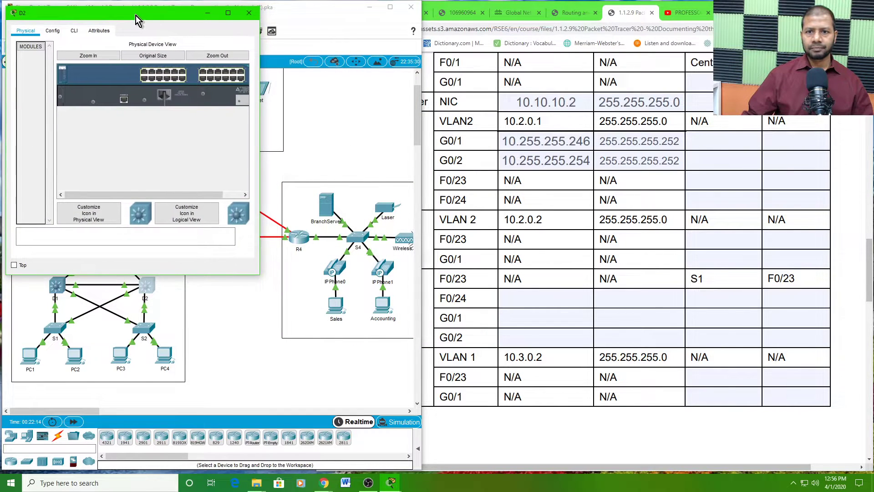
left_click_drag(260, 274, 415, 367)
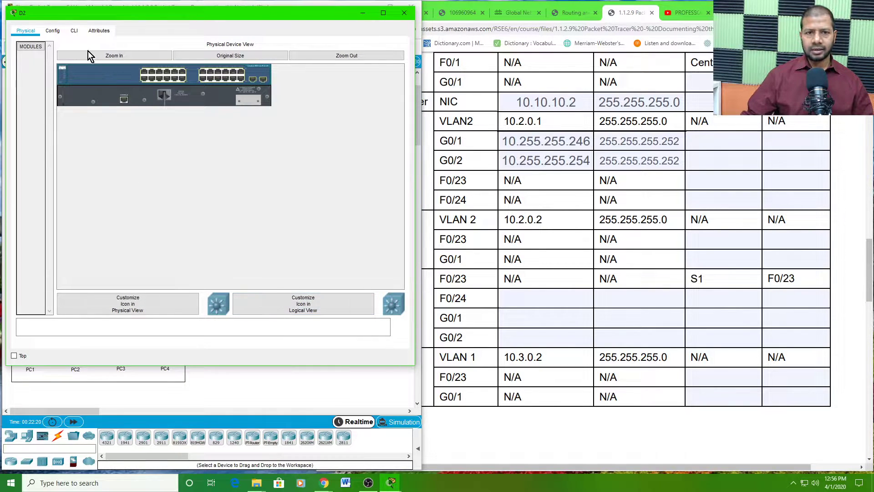
left_click(73, 31)
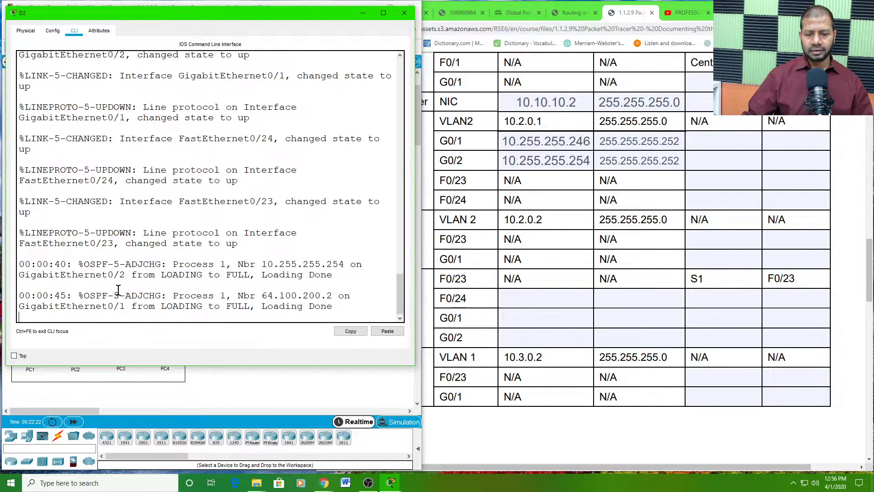
key("Return")
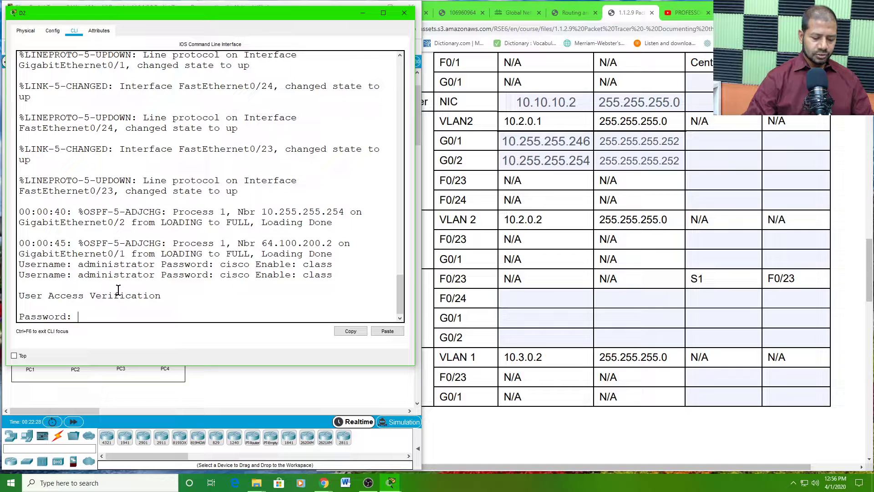
key("Return")
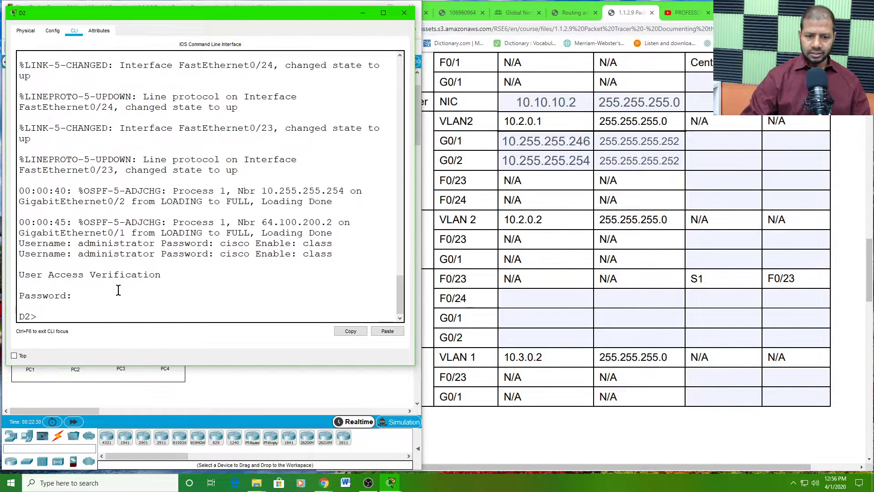
key("Return")
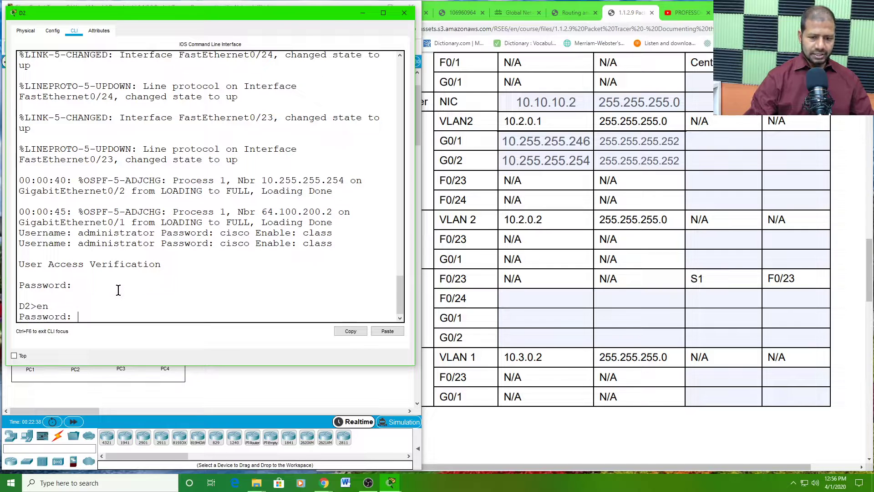
key("Return")
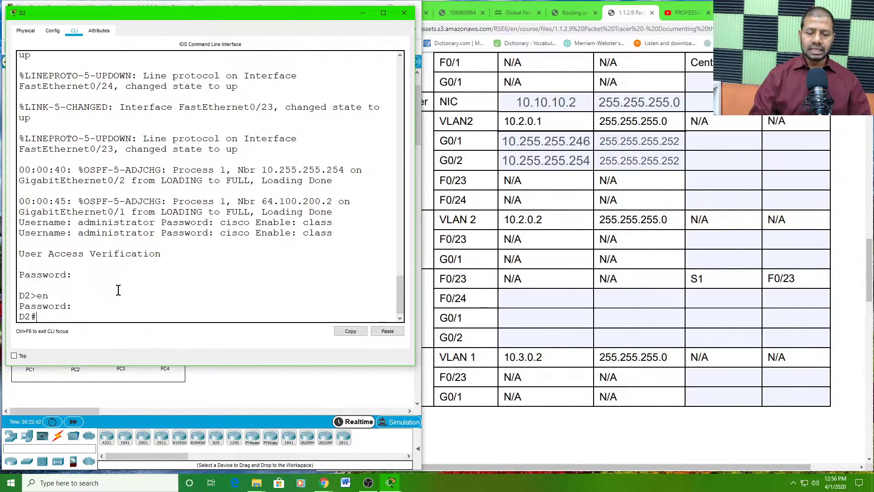
- Show D2's full running-config and select the FastEthernet0/24 address 10.3.0.1
type("show run")
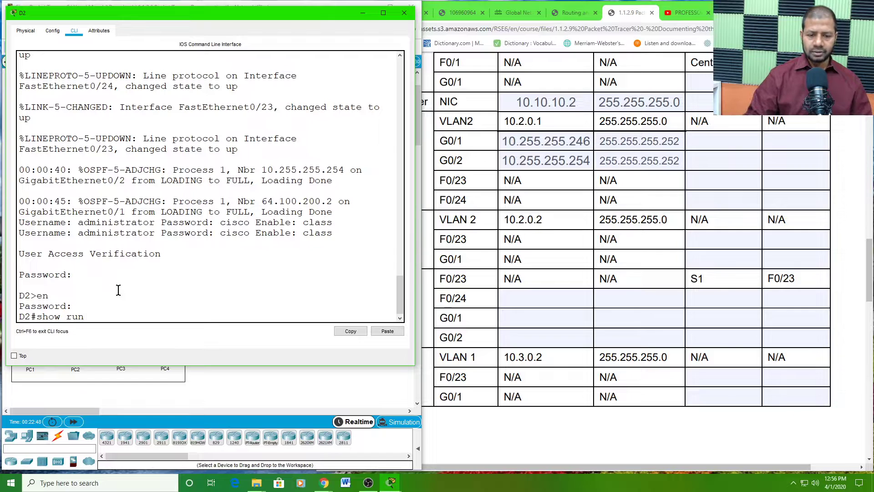
key("Return")
key("space")
key("space")
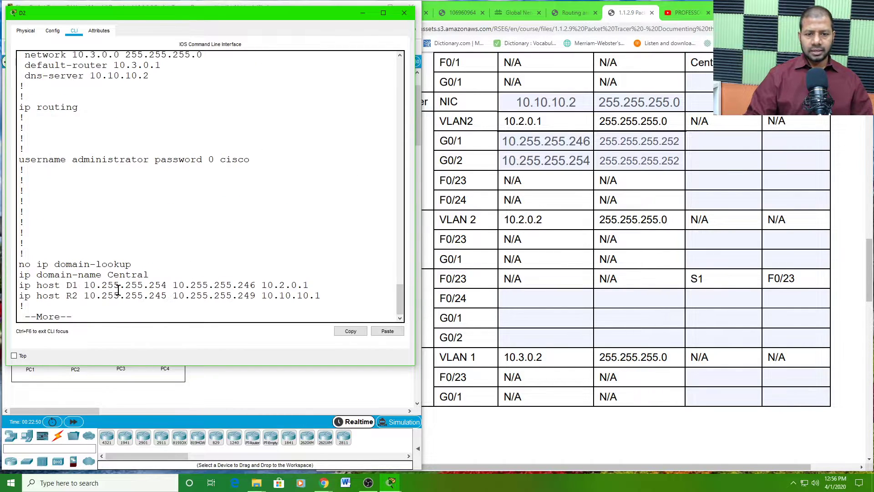
key("space")
key("space")
key("space")
key("space")
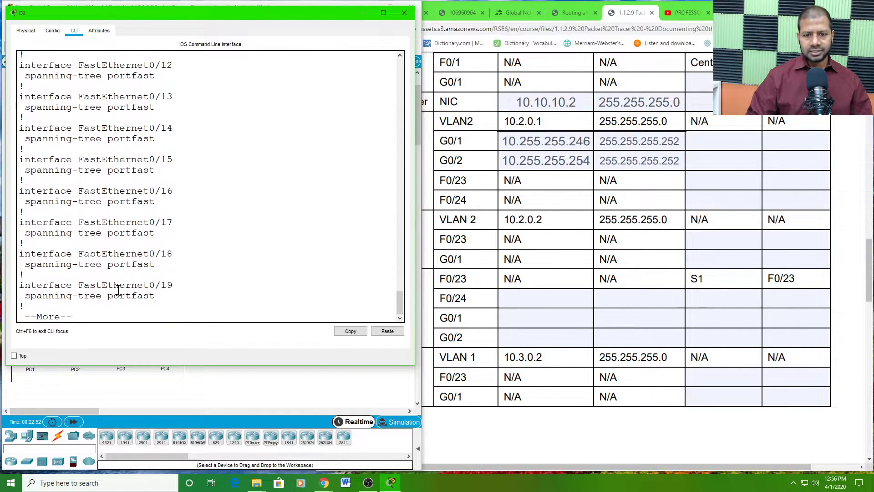
scroll(172, 255, "up", 9)
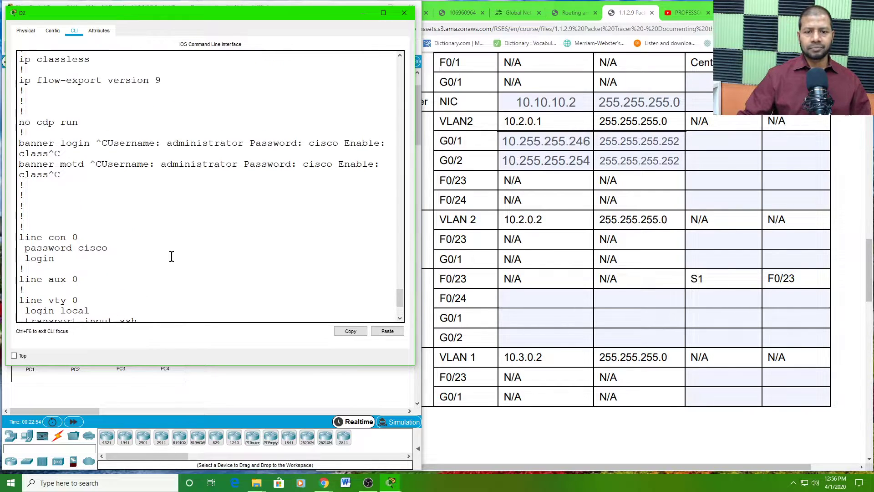
scroll(171, 257, "up", 6)
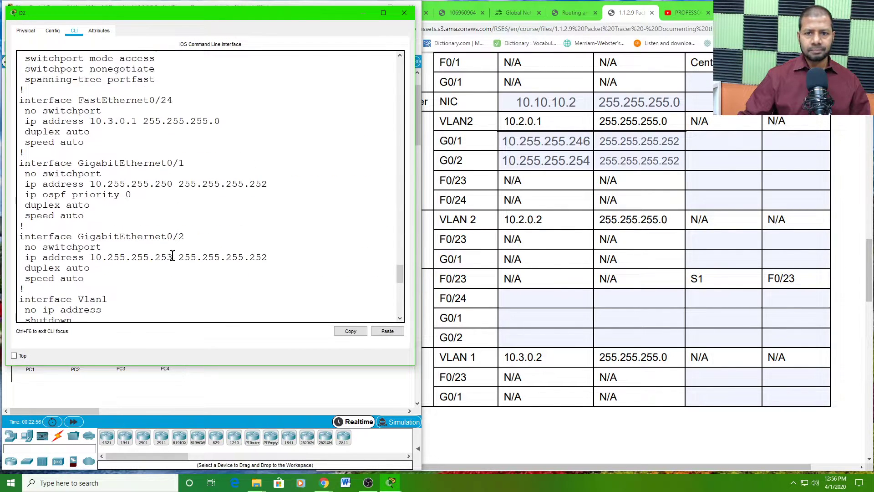
scroll(172, 254, "up", 3)
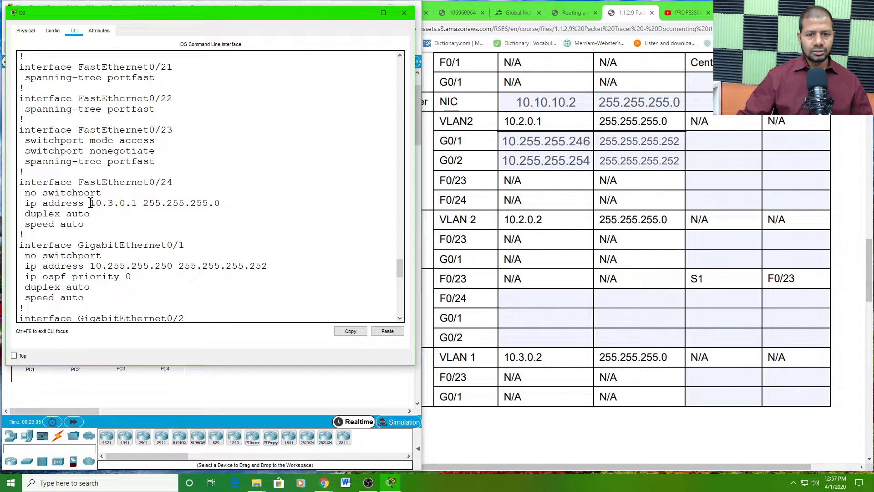
left_click_drag(91, 202, 139, 205)
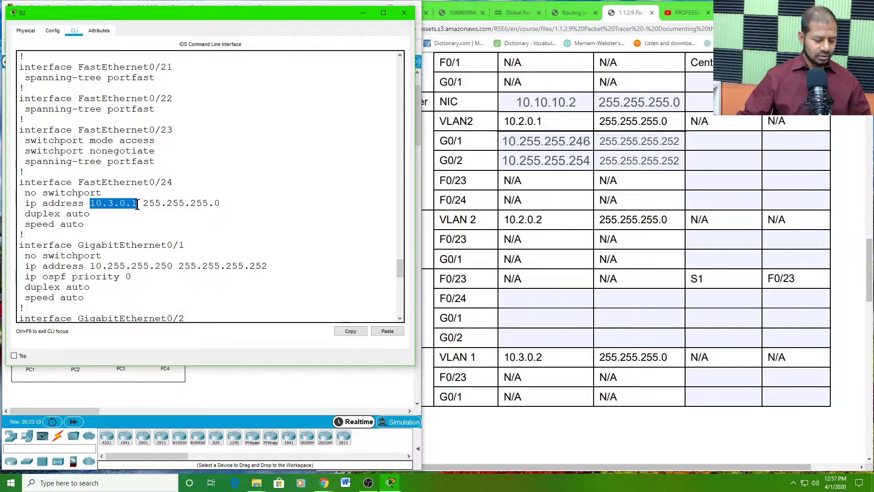
- Copy D2's F0/24 address 10.3.0.1 and mask 255.255.255.0 into the addressing table
left_click(351, 331)
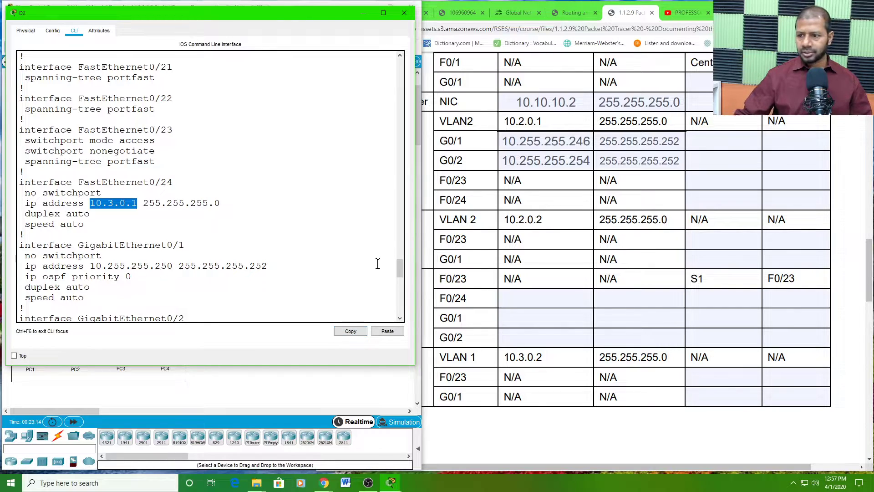
left_click(502, 306)
right_click(520, 292)
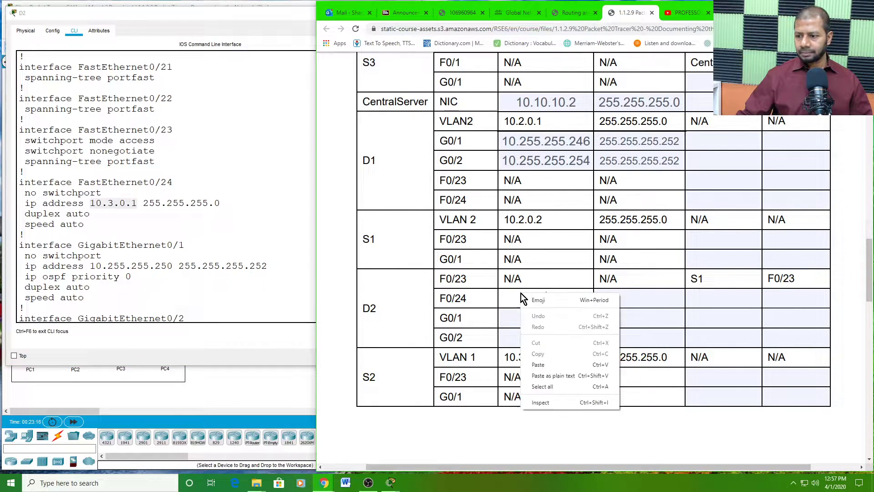
left_click(544, 363)
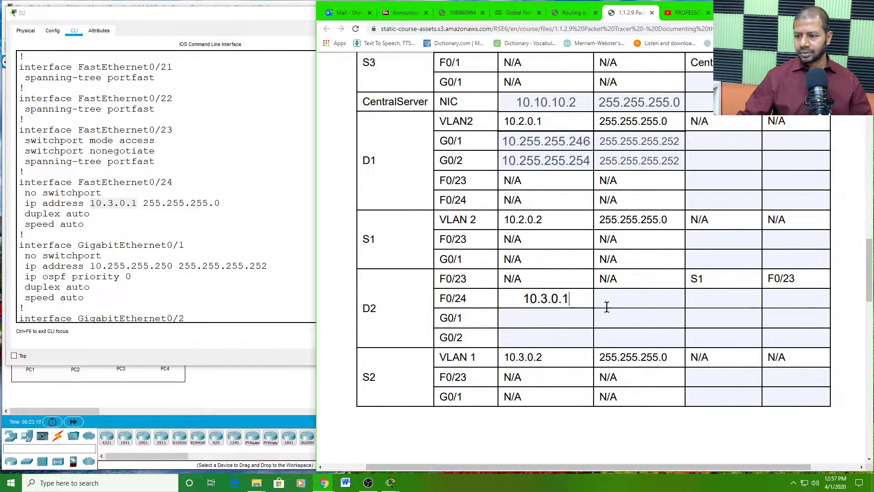
left_click_drag(144, 203, 218, 205)
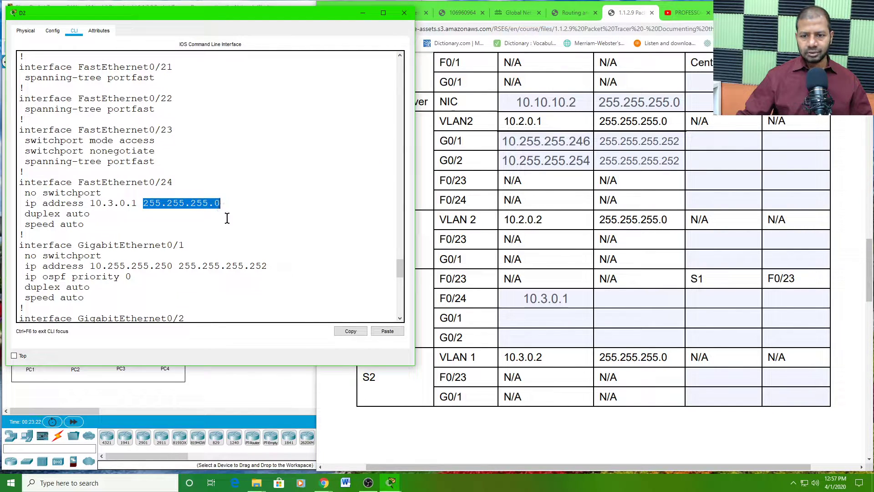
left_click(351, 328)
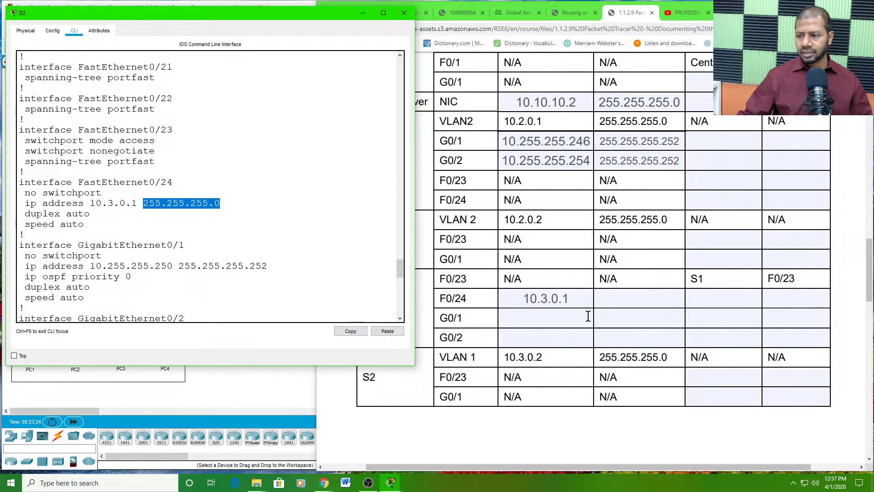
right_click(611, 299)
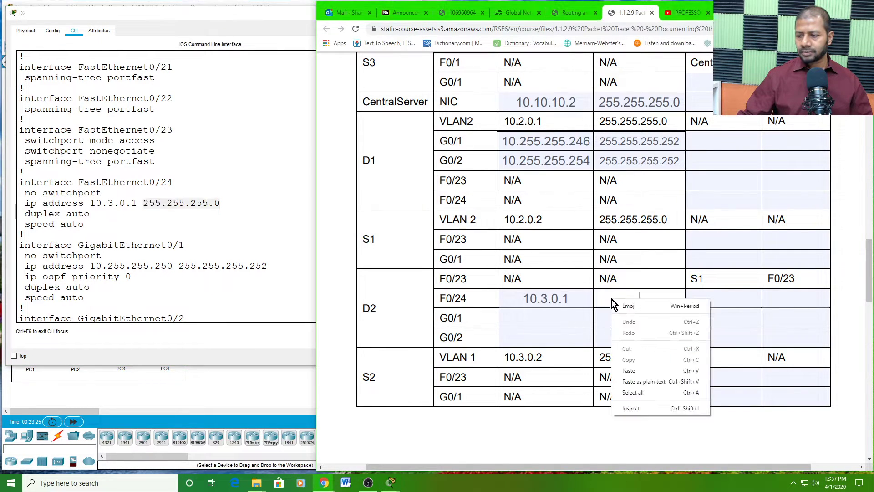
left_click(632, 369)
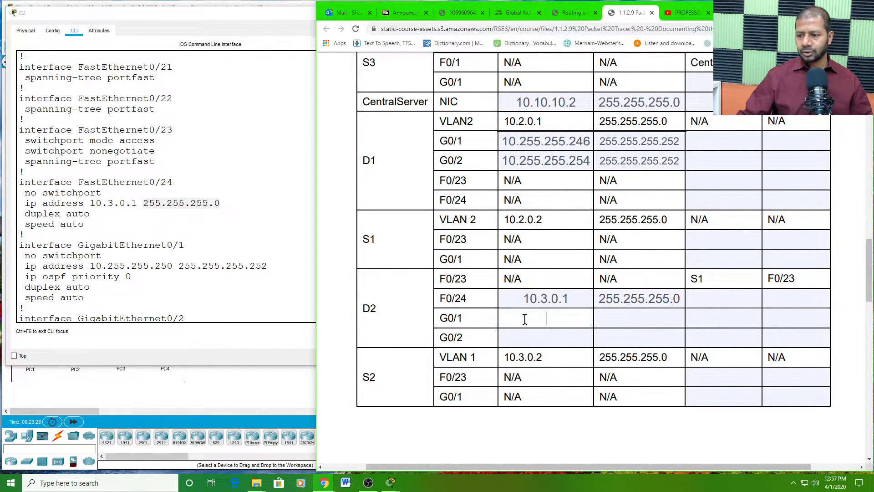
- Copy D2's G0/1 address 10.255.255.250 into its addressing table cell
scroll(173, 267, "down", 1)
scroll(172, 266, "down", 1)
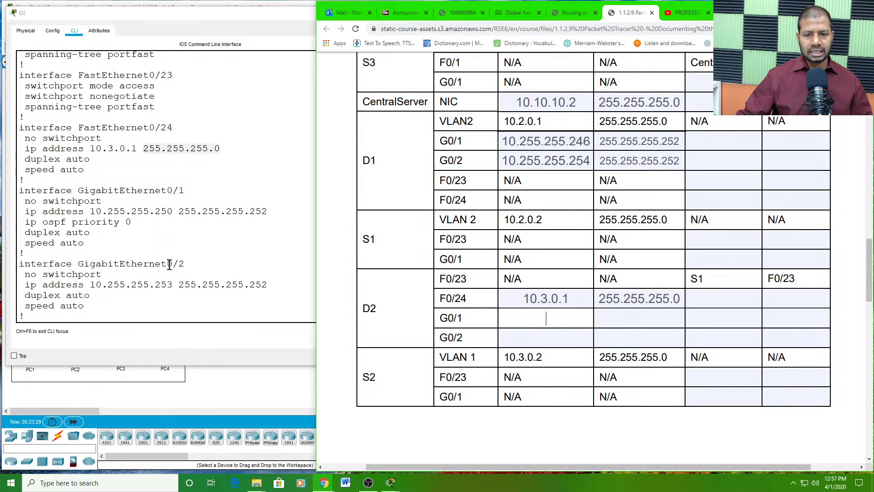
left_click(93, 209)
left_click_drag(91, 210, 171, 210)
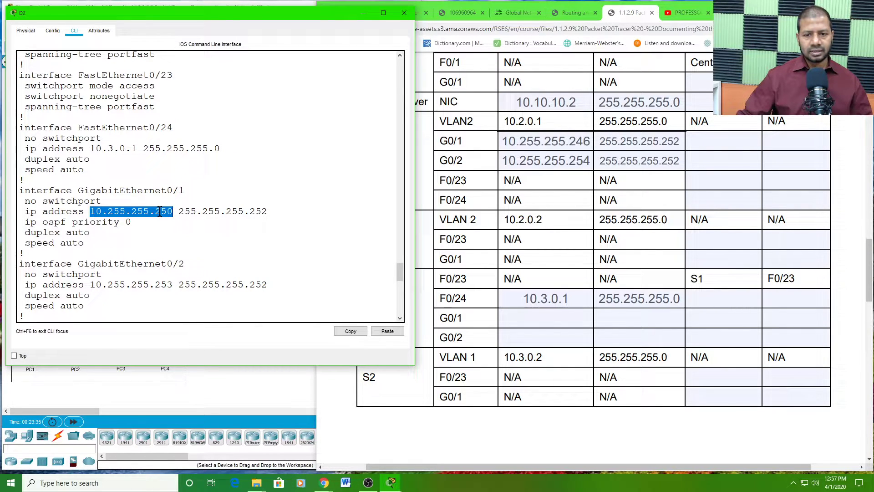
right_click(160, 211)
left_click(175, 219)
left_click(550, 318)
right_click(550, 317)
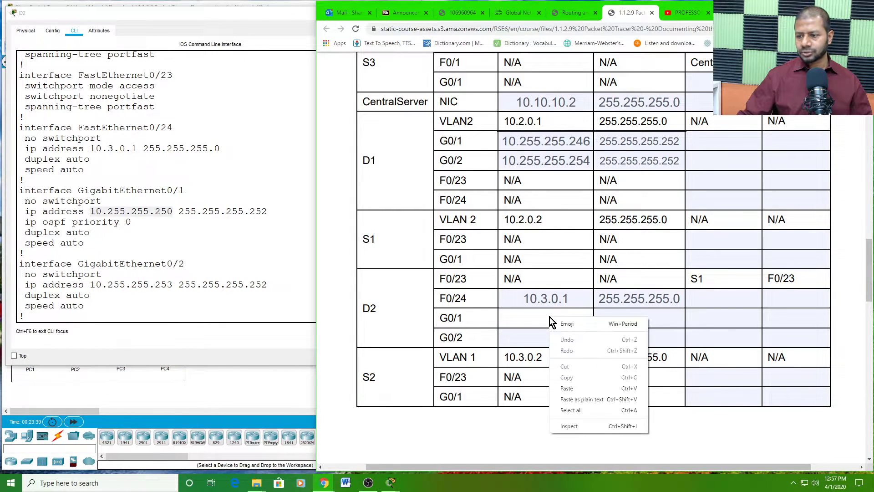
left_click(568, 389)
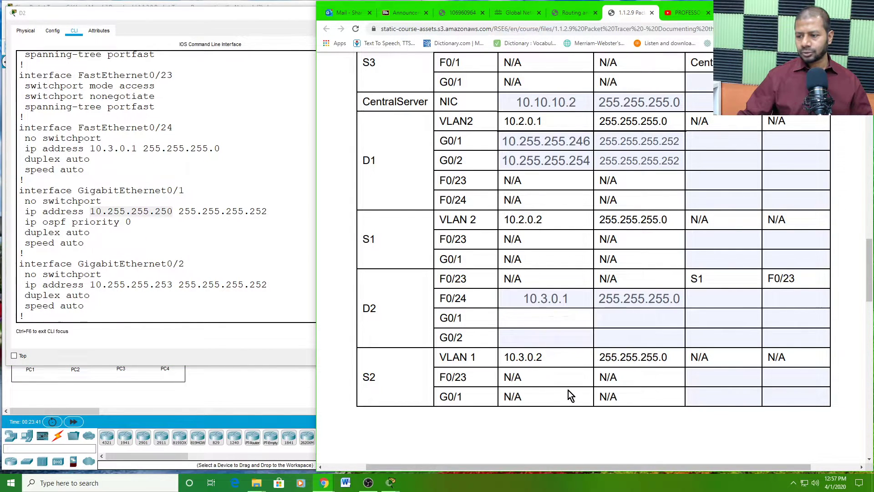
- Copy D2's G0/1 mask 255.255.255.252 into its addressing table cell
left_click(197, 242)
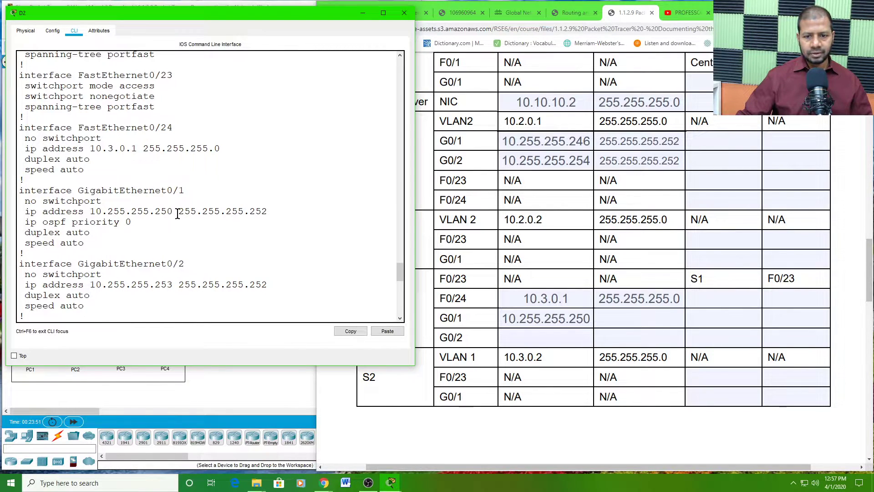
left_click_drag(179, 211, 265, 214)
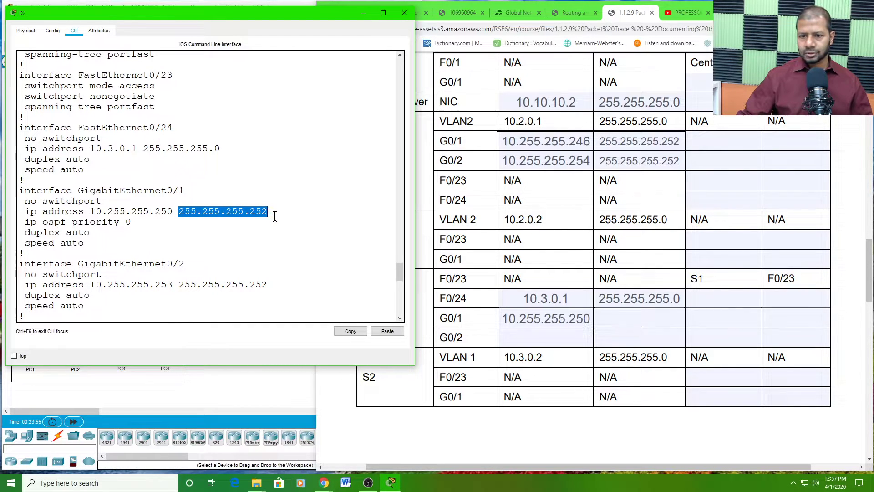
right_click(247, 212)
left_click(256, 215)
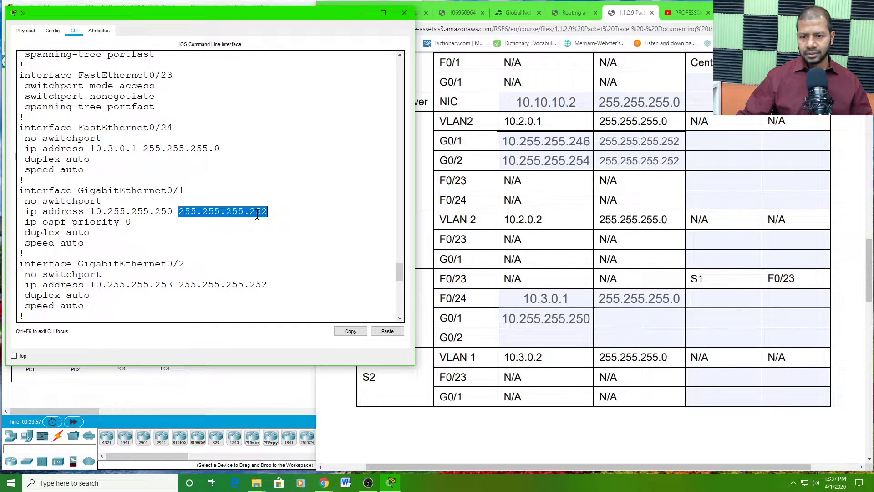
left_click(616, 319)
right_click(619, 318)
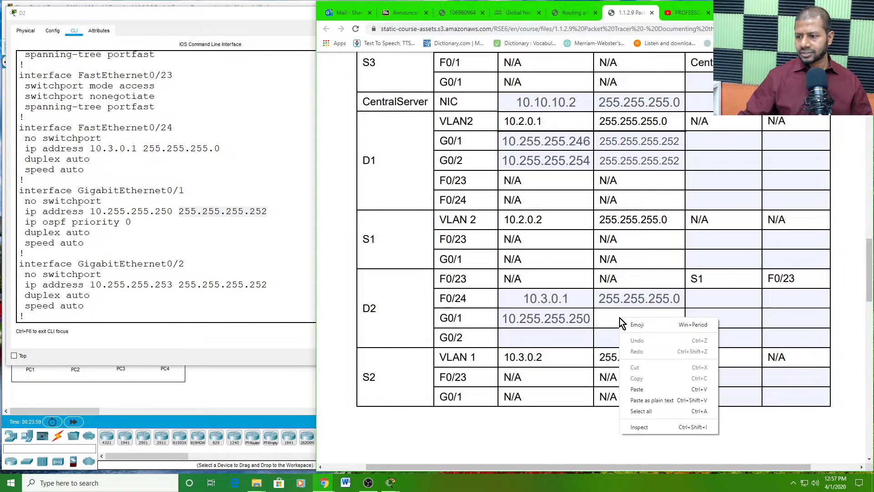
left_click(646, 389)
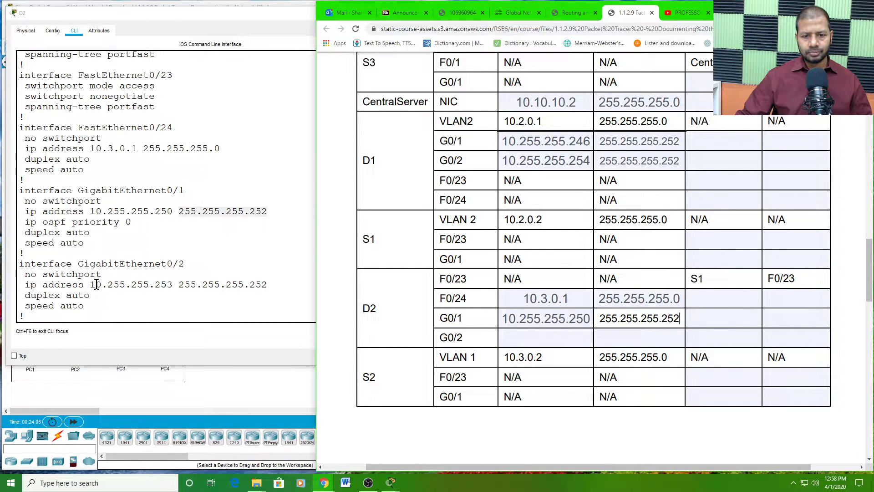
- Copy D2's G0/2 address 10.255.255.253 and mask 255.255.255.252 into the table
left_click_drag(93, 285, 171, 290)
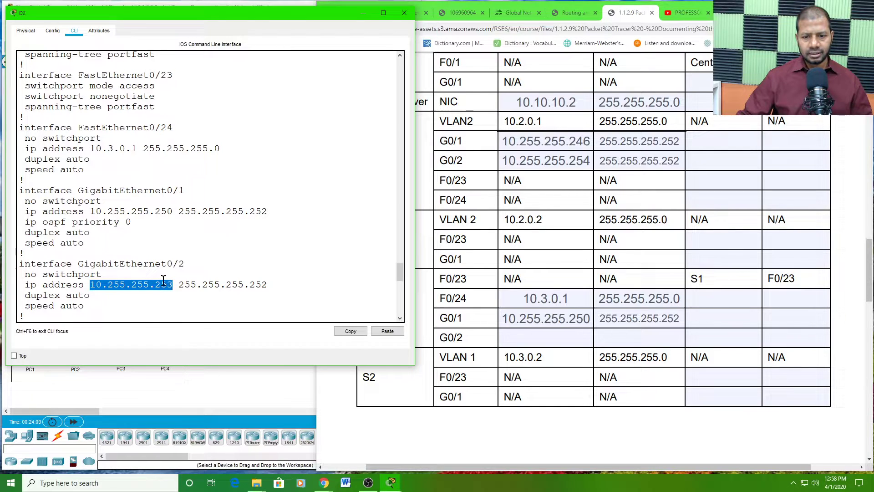
right_click(163, 281)
left_click(177, 286)
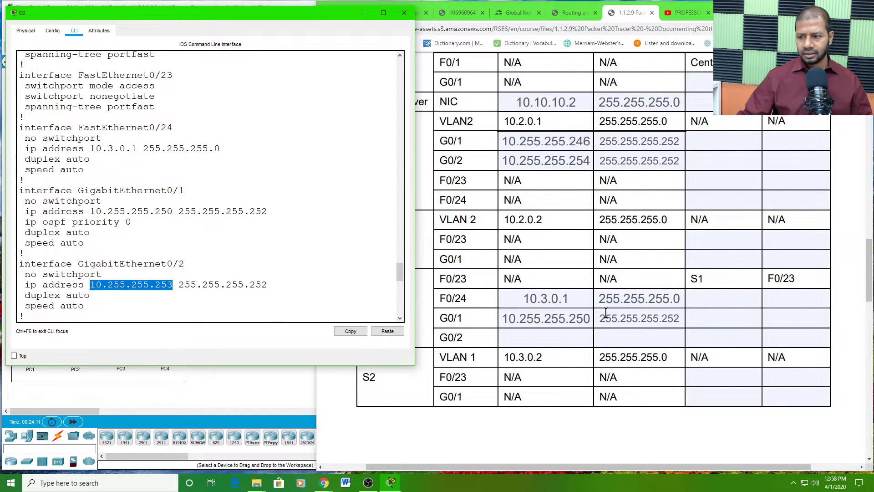
left_click(547, 338)
right_click(553, 342)
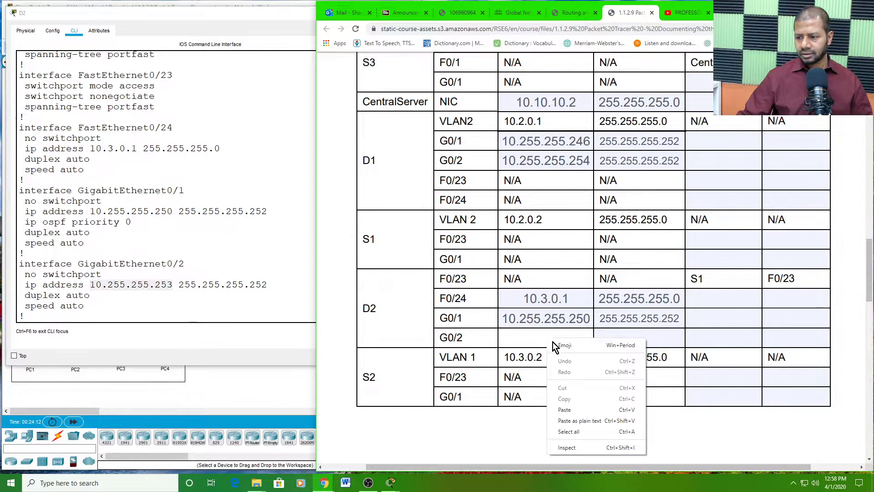
left_click(569, 409)
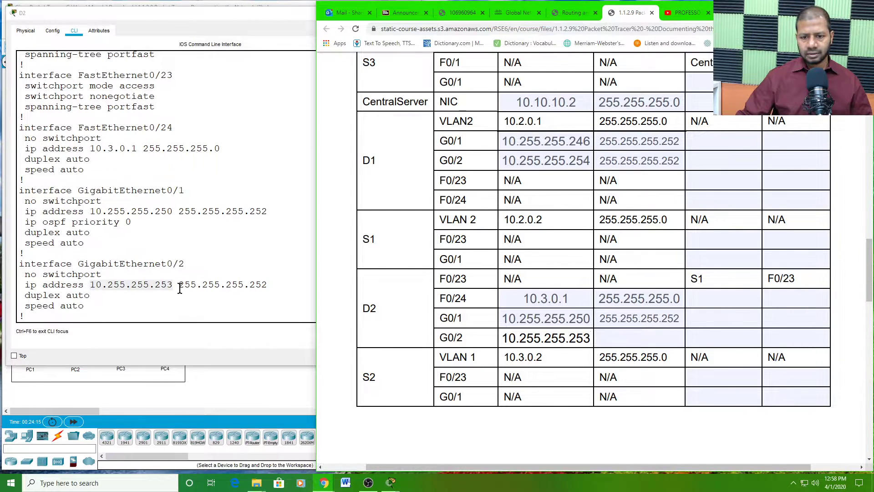
left_click_drag(179, 288, 268, 288)
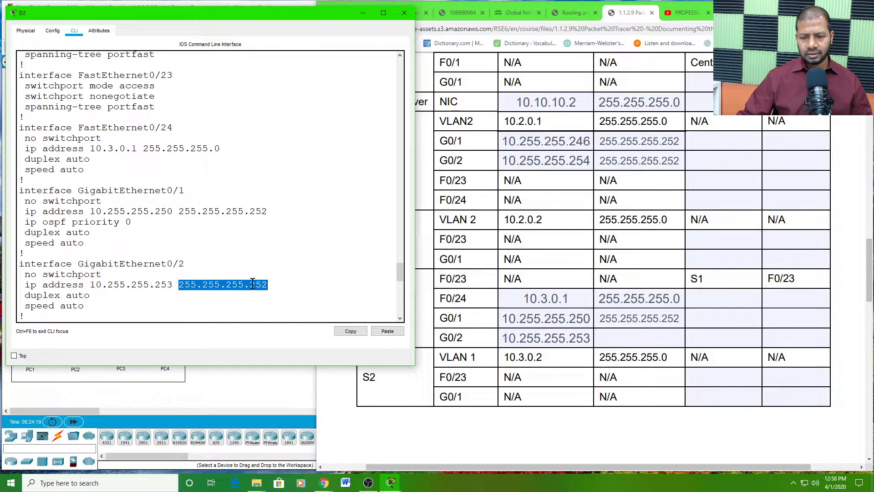
right_click(260, 283)
left_click(269, 289)
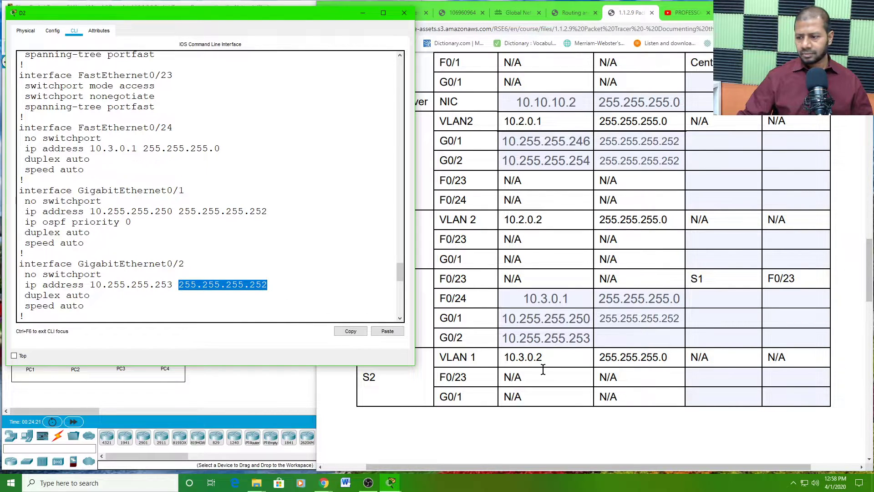
left_click(637, 340)
right_click(637, 339)
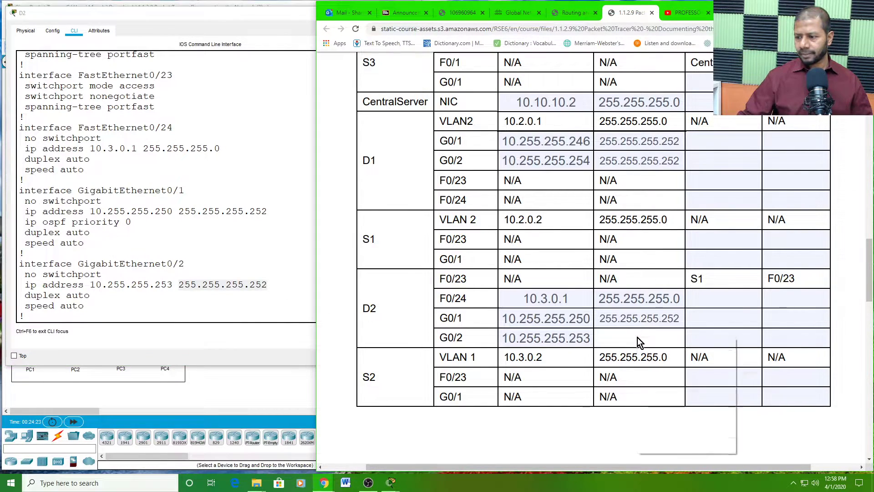
left_click(661, 411)
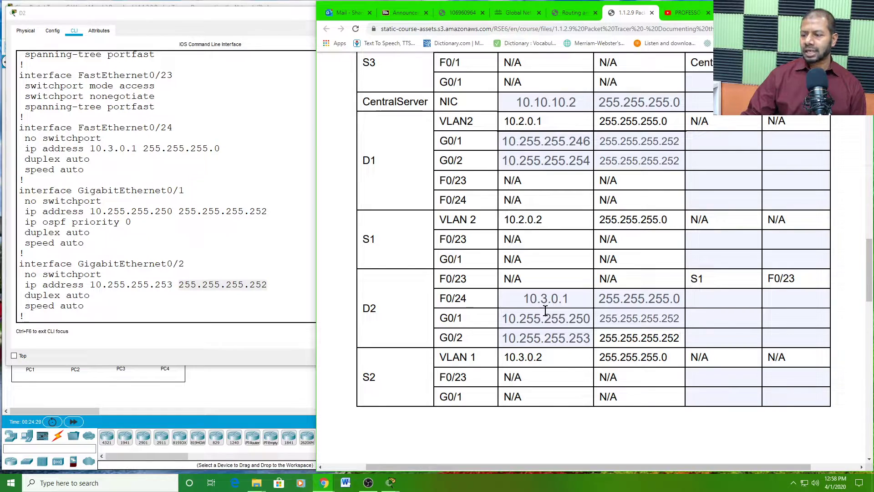
- Highlight R2's G0/0 row in the addressing table and bring the Packet Tracer topology forward
scroll(566, 339, "up", 6)
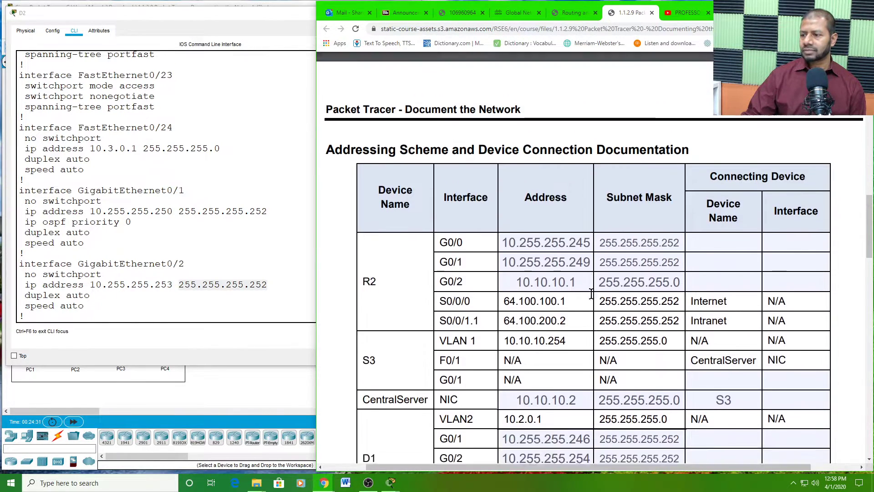
scroll(592, 294, "down", 10)
scroll(592, 305, "up", 6)
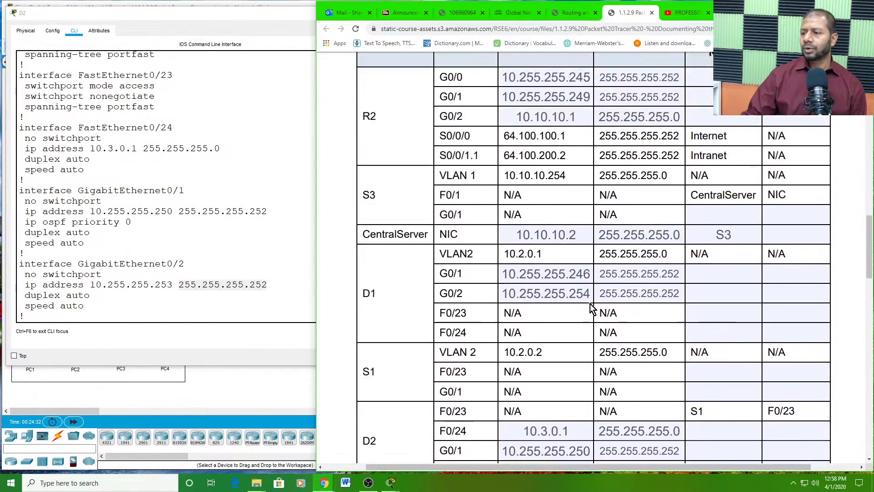
scroll(592, 305, "up", 5)
scroll(613, 293, "down", 2)
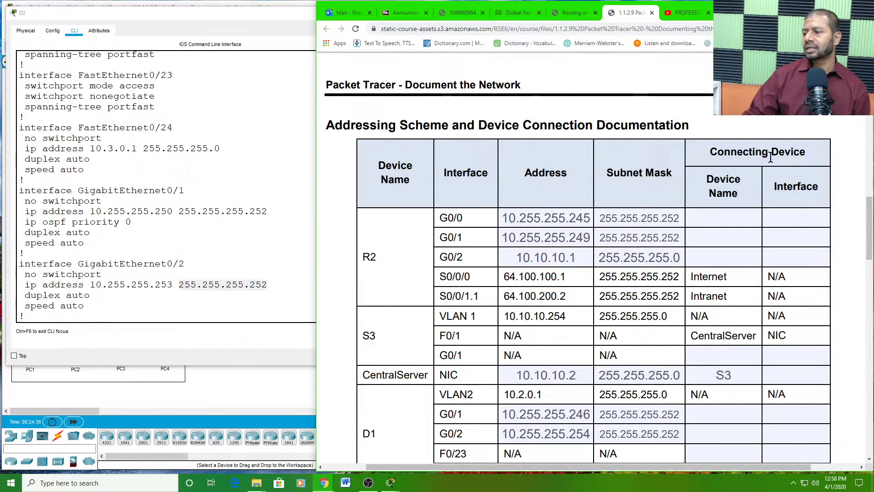
scroll(744, 191, "down", 1)
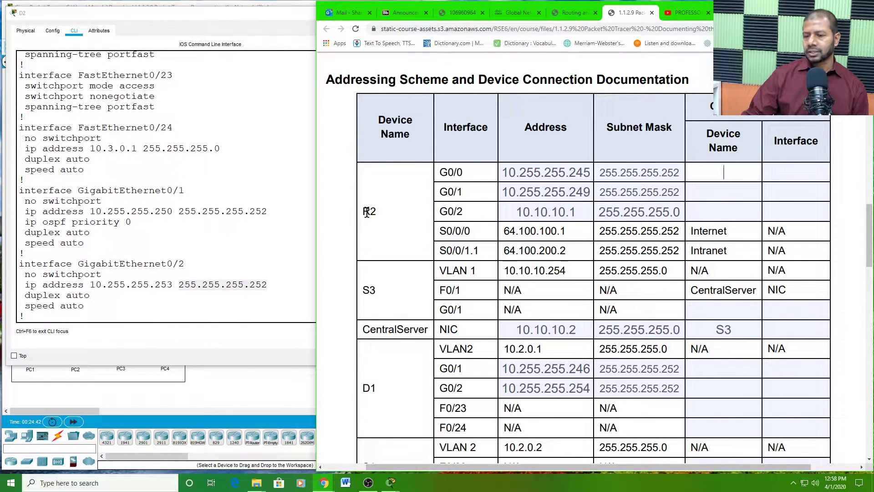
left_click_drag(363, 211, 379, 215)
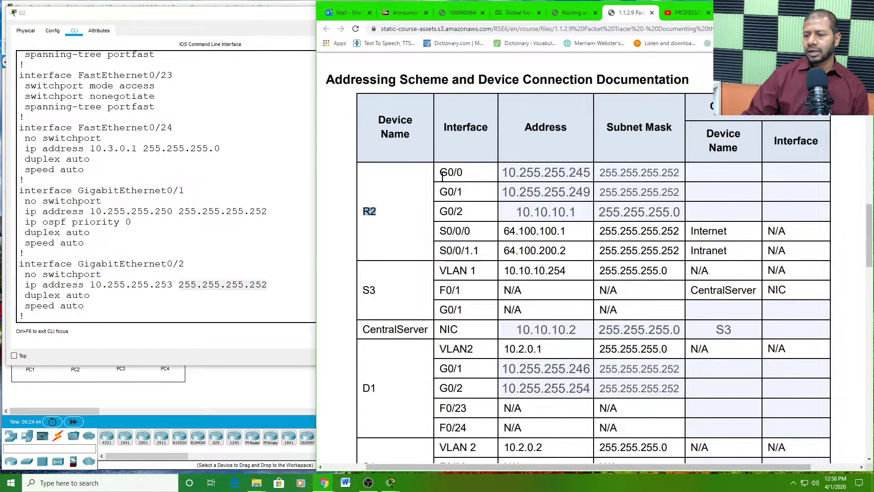
left_click_drag(468, 173, 441, 170)
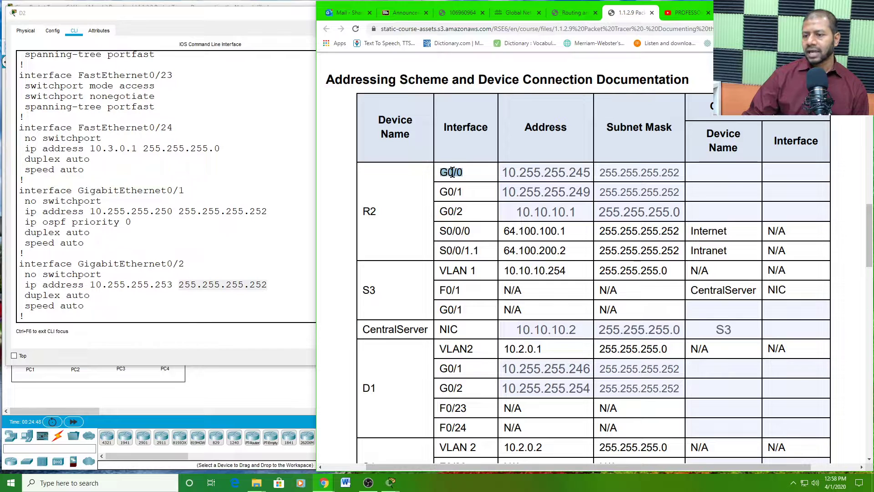
left_click(712, 172)
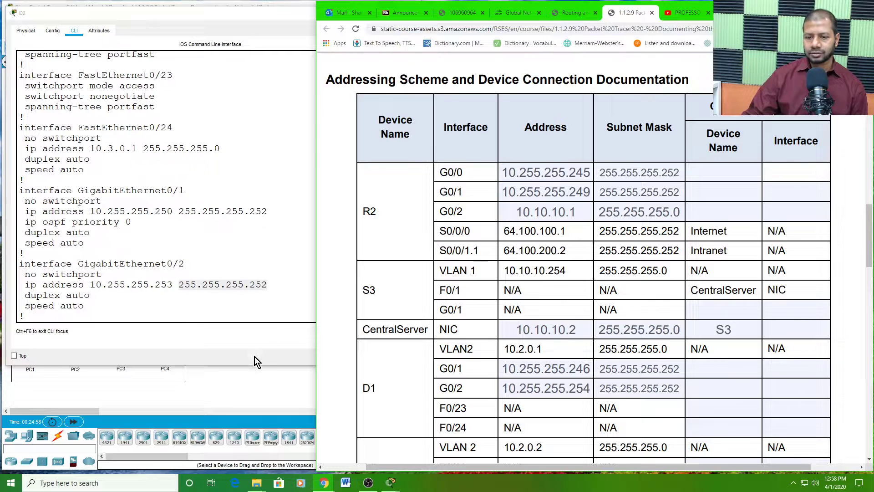
left_click(238, 381)
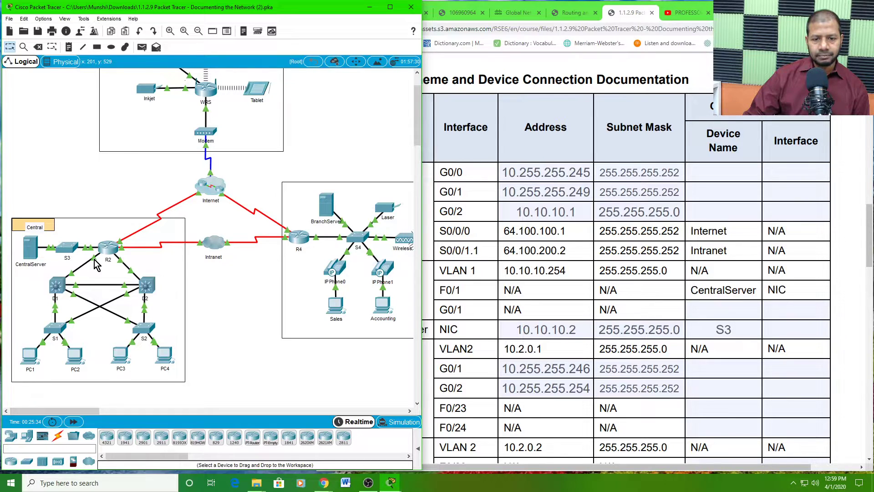
left_click(44, 19)
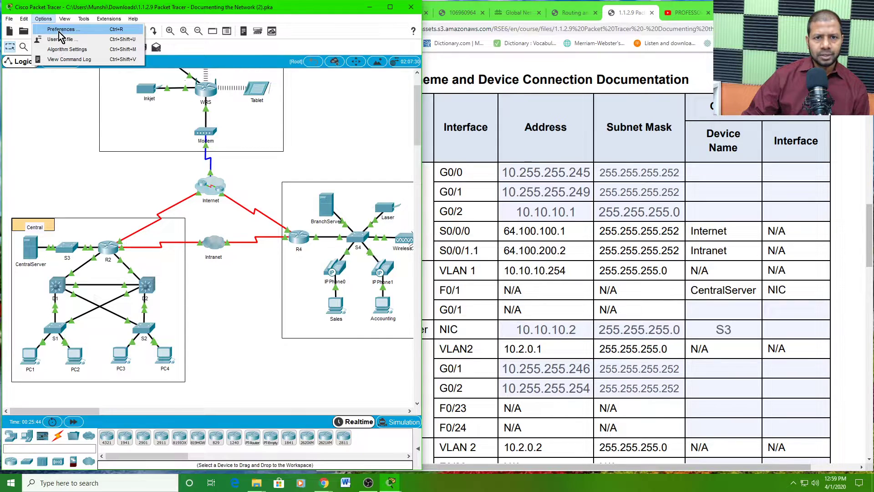
- Enable port labels on mouse-over, leave Always Show Port Labels off, and magnify the screen 200%
left_click(63, 30)
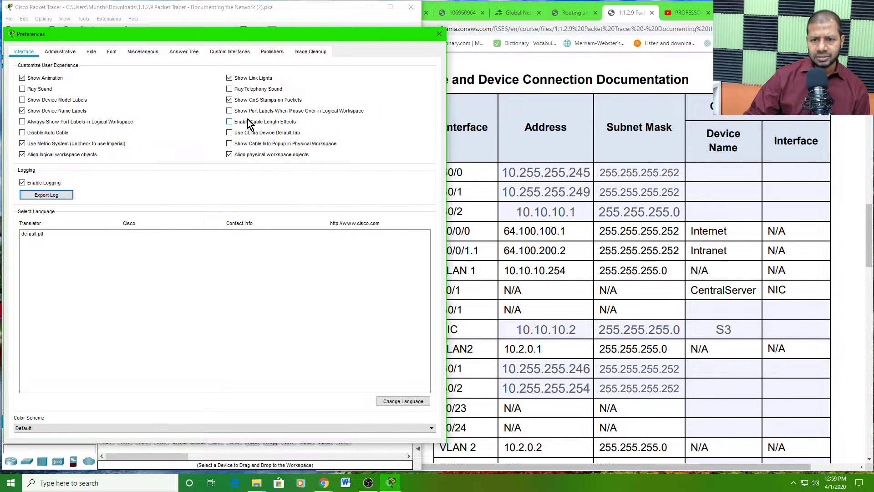
left_click(230, 112)
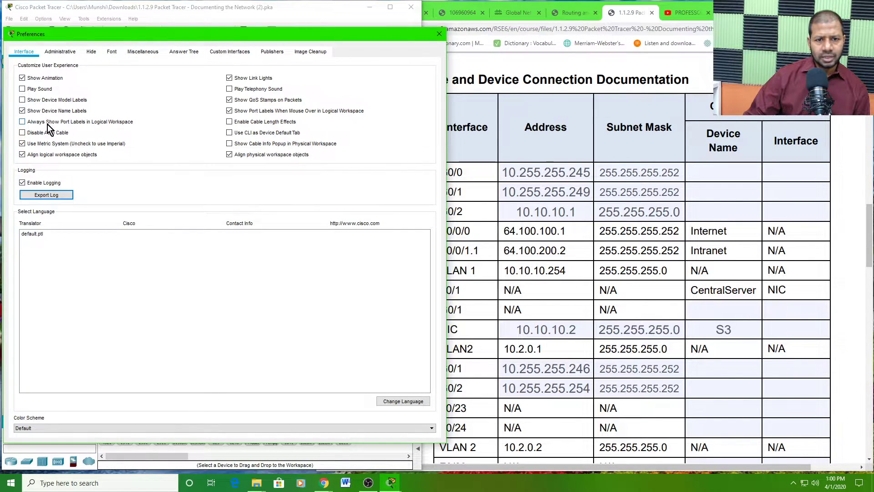
left_click(22, 122)
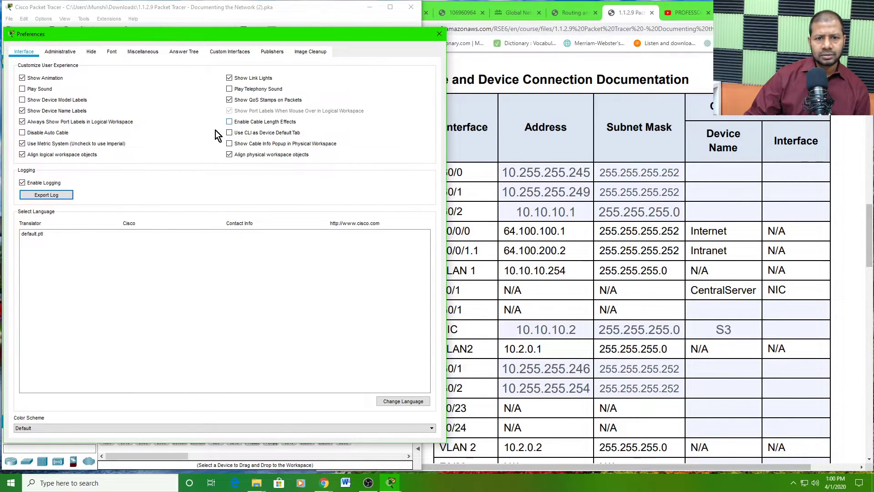
left_click(23, 122)
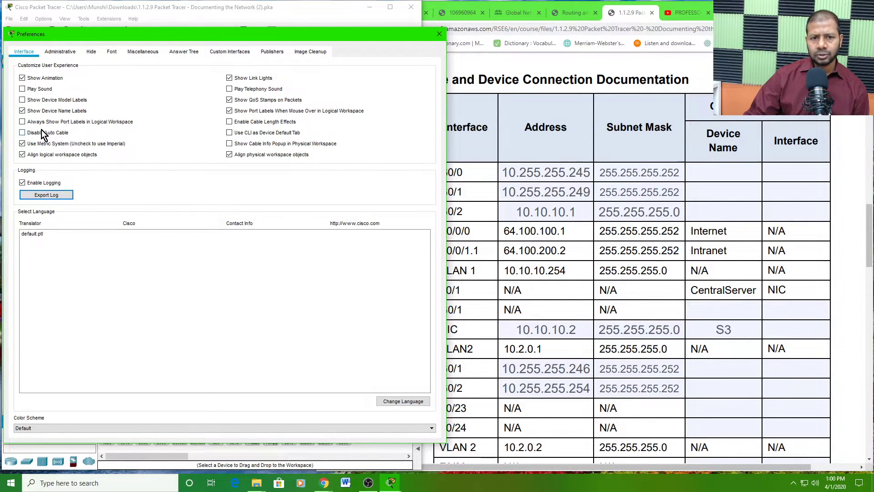
left_click(28, 122)
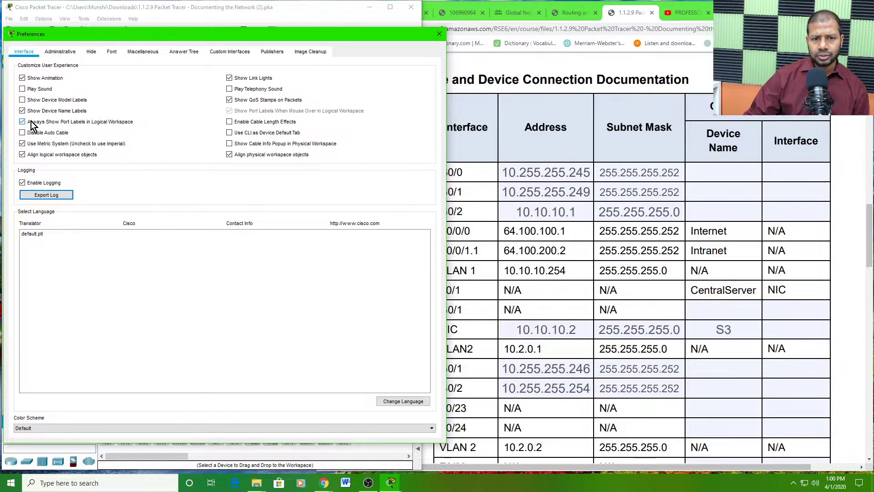
left_click(24, 122)
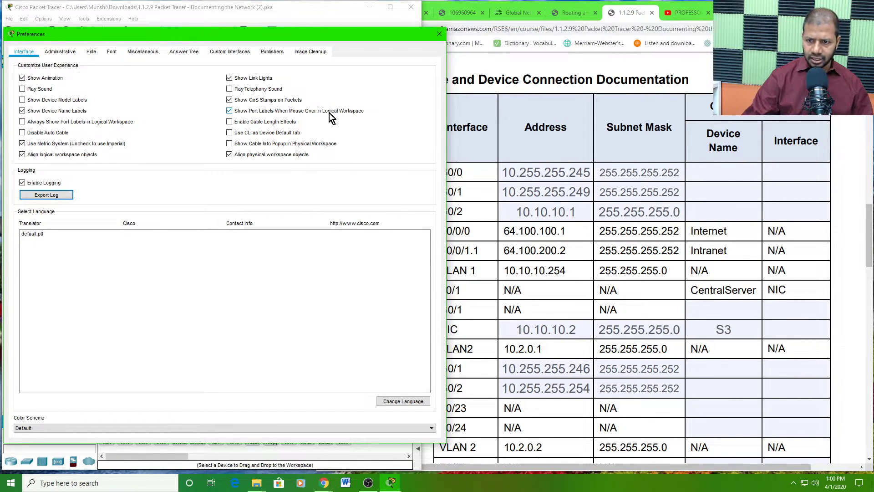
key("super+plus")
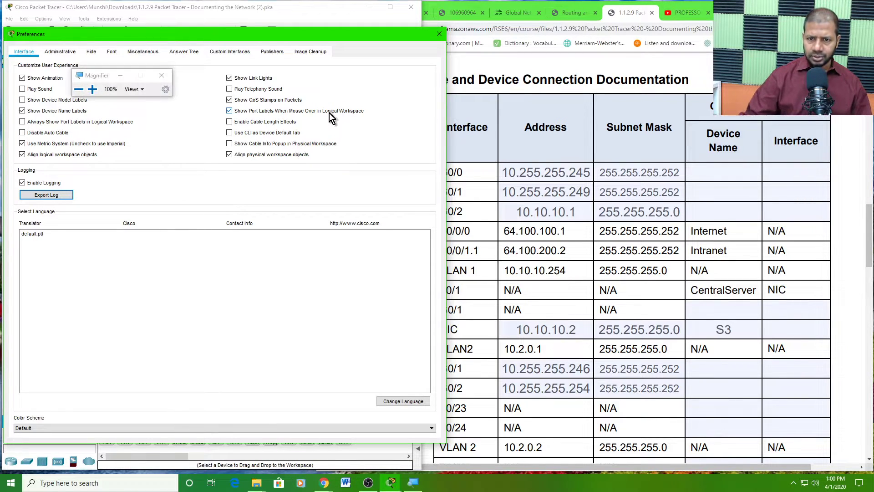
left_click(92, 89)
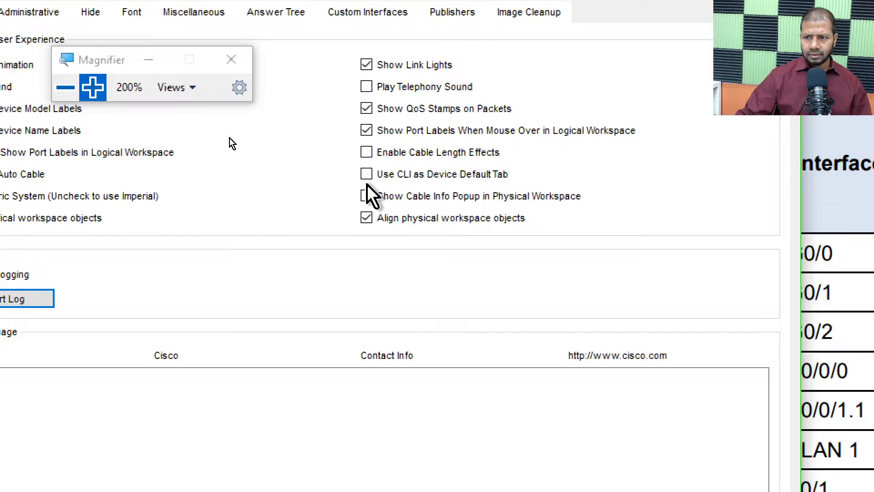
left_click(148, 59)
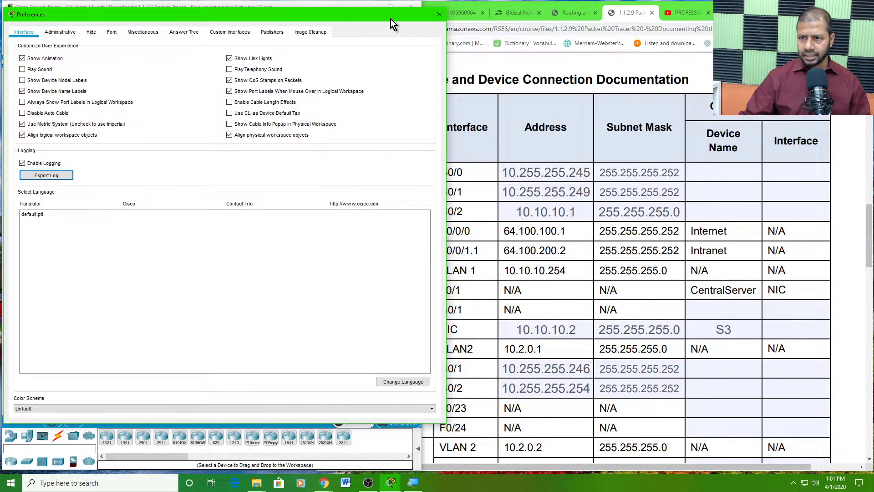
left_click_drag(391, 20, 492, 15)
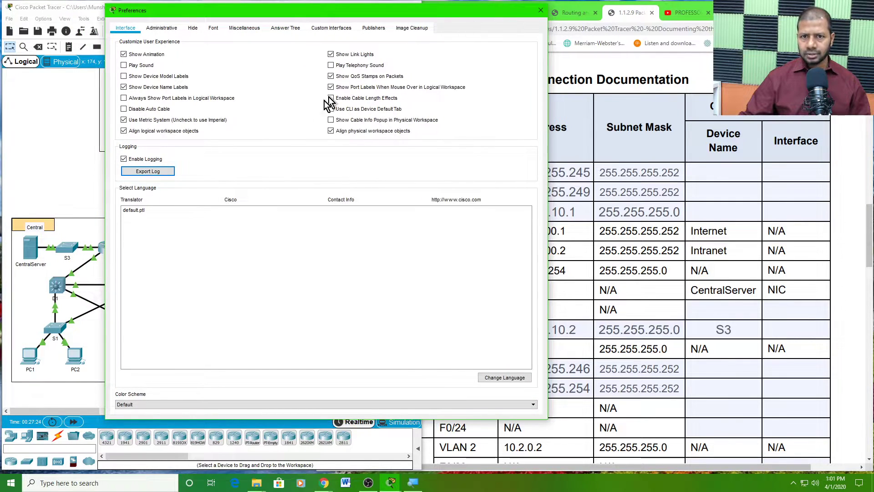
- Close Preferences and dismiss the 'Interface Locked' warnings triggered by the Central area annotation
left_click(541, 12)
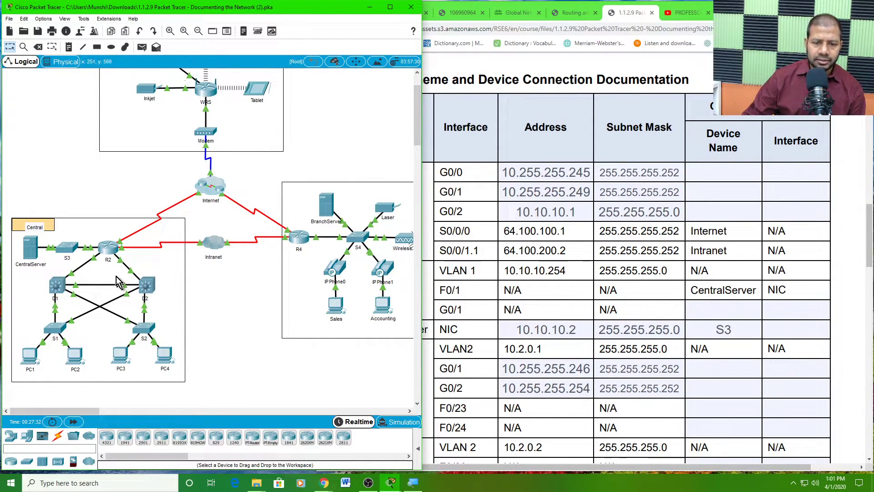
left_click(95, 262)
left_click(235, 252)
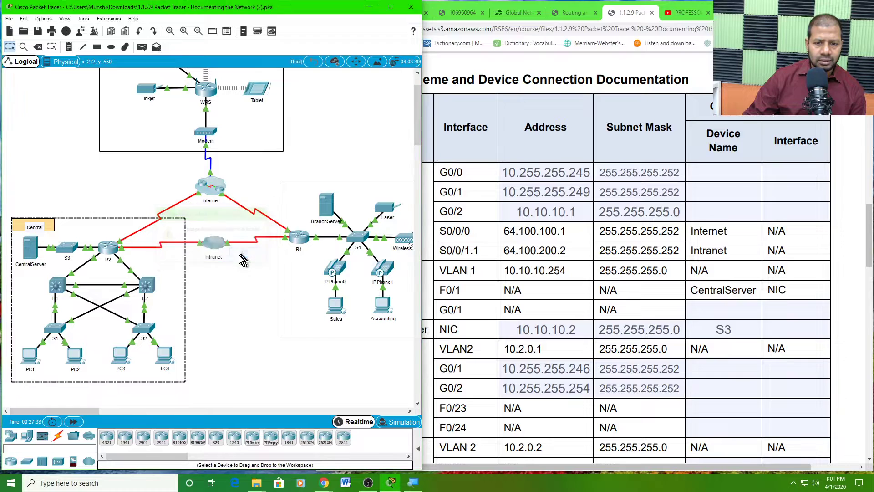
left_click(162, 269)
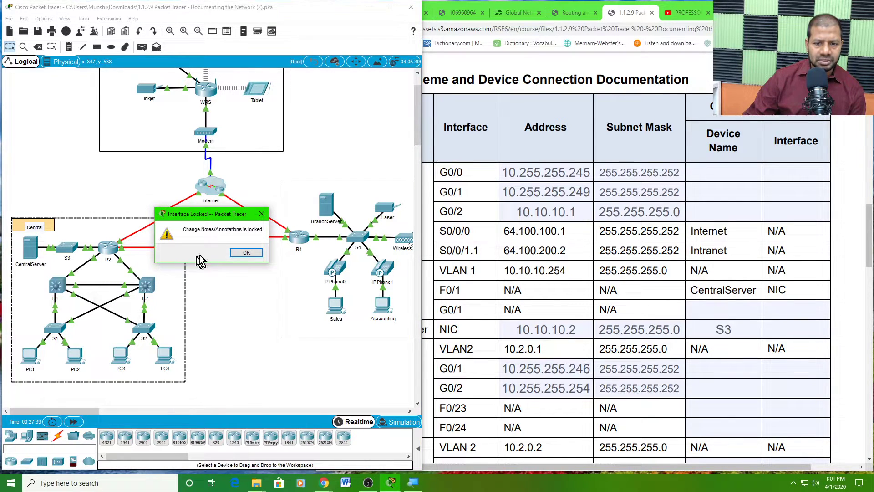
left_click(235, 252)
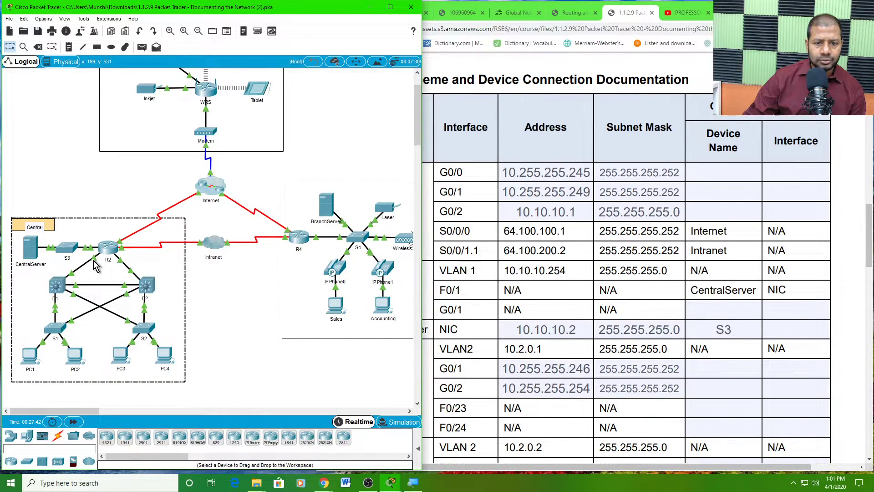
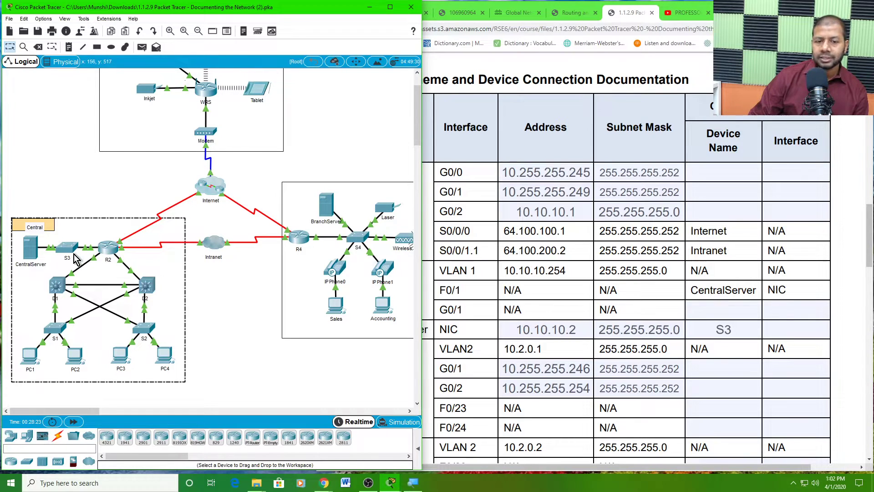
- Open R2's CLI in a widened window and reach the R2# prompt with the enable password
left_click(106, 250)
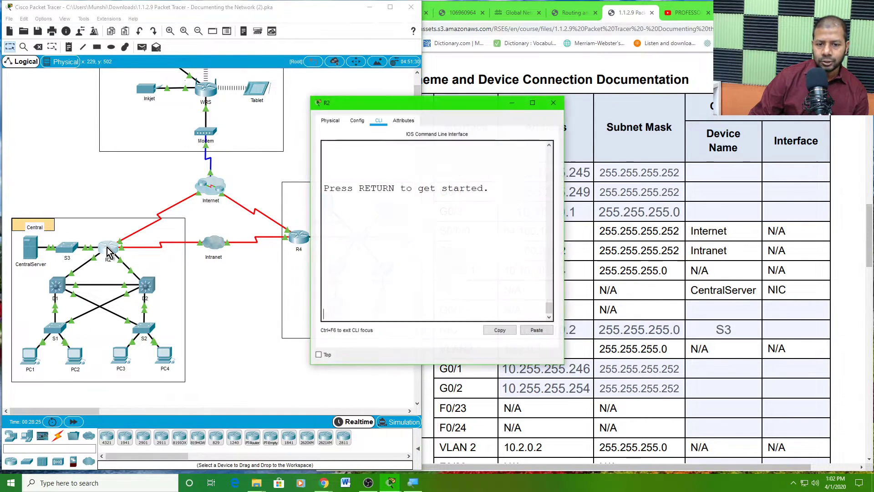
left_click_drag(398, 105, 255, 20)
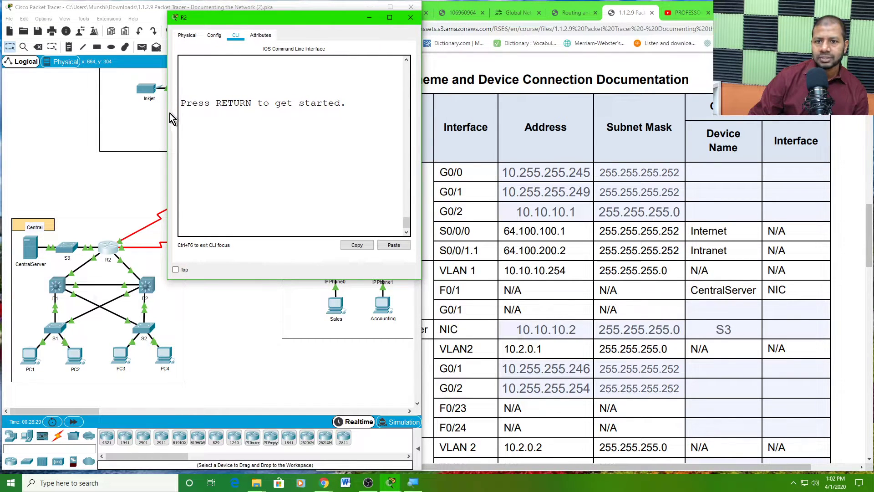
left_click_drag(167, 119, 42, 113)
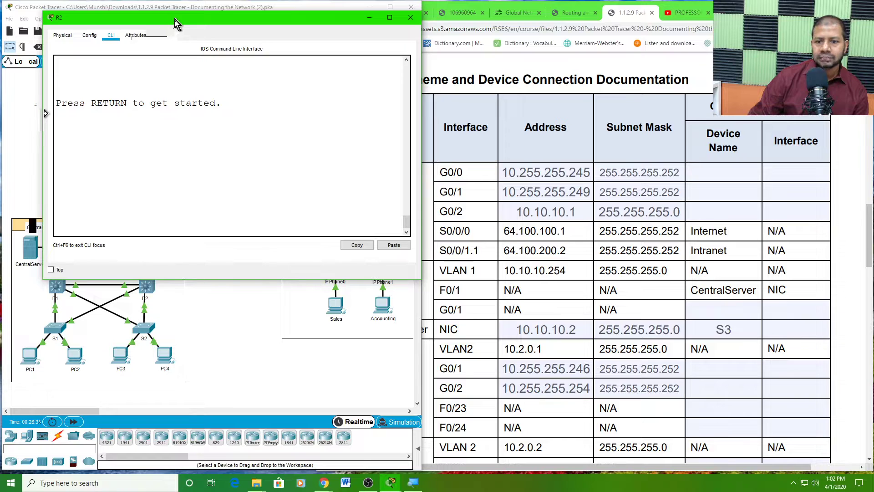
left_click_drag(174, 19, 184, 10)
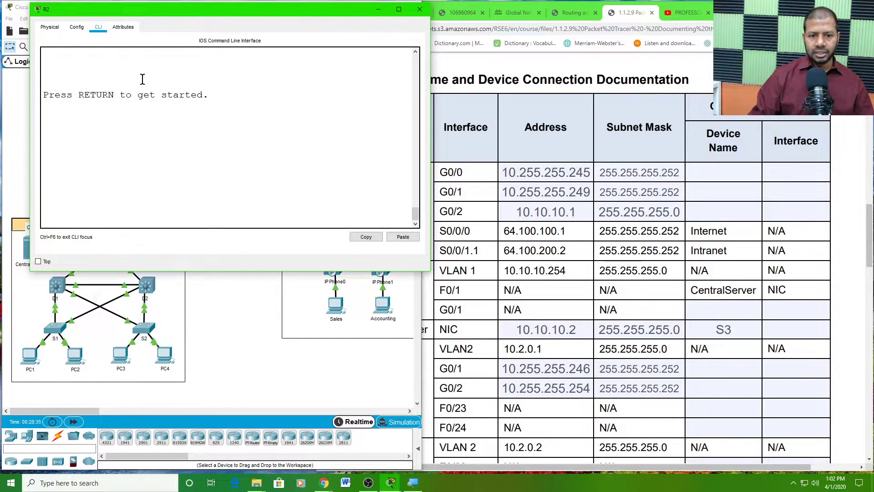
key("Return")
key("Return")
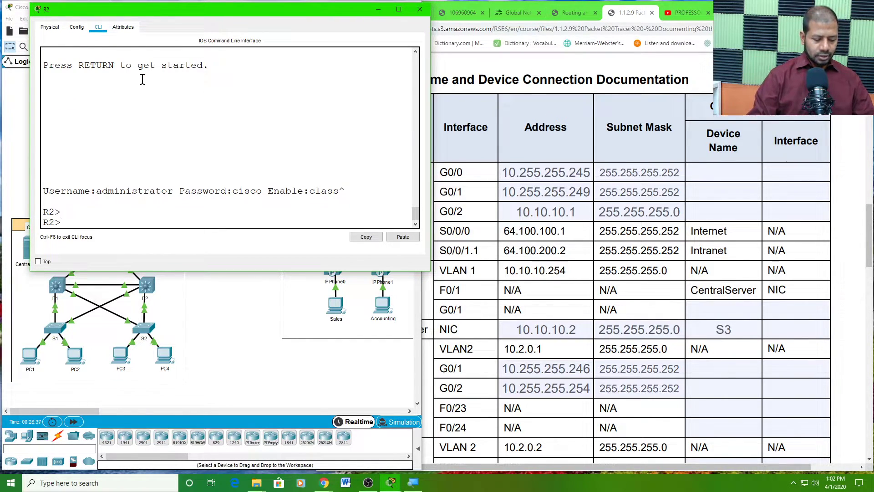
type("en")
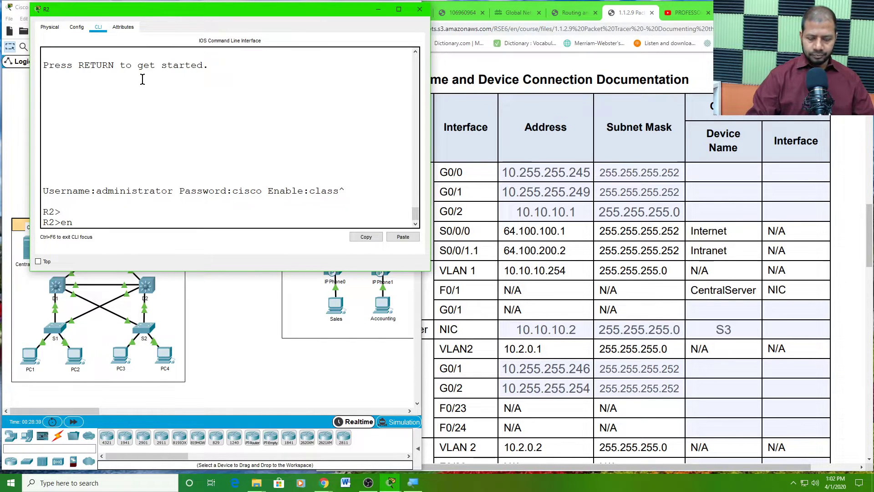
key("Return")
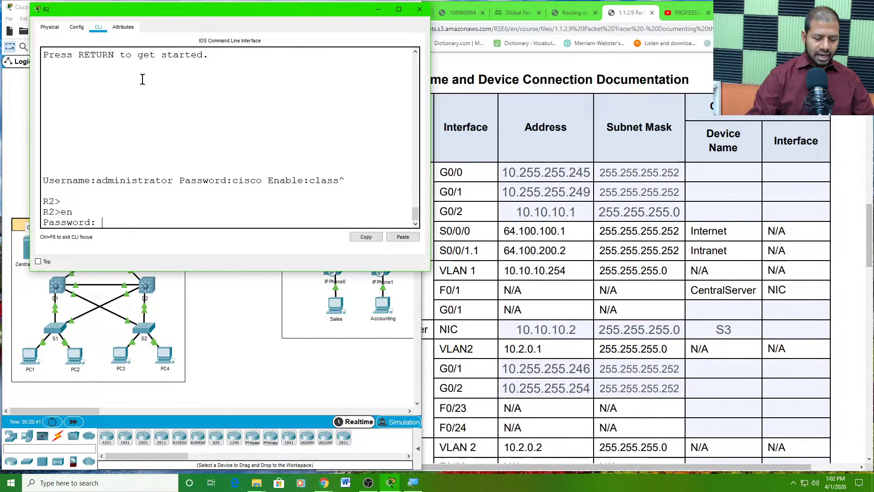
type("class")
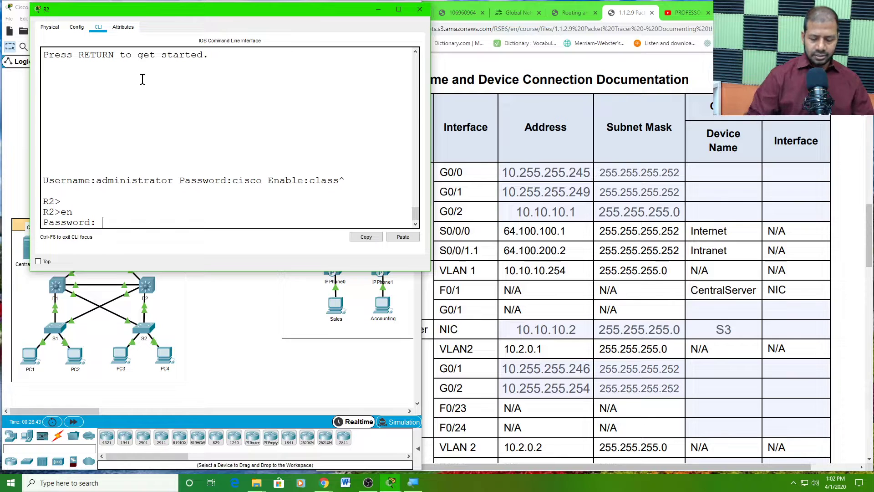
key("Return")
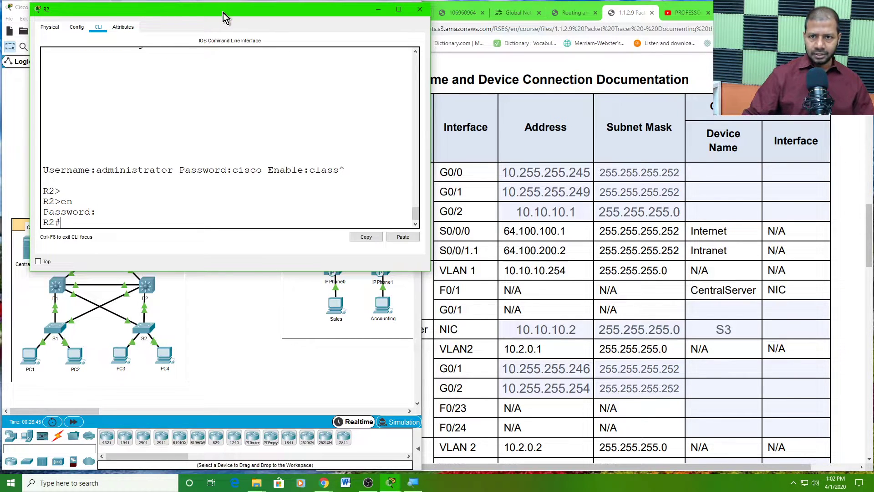
left_click_drag(224, 12, 303, 27)
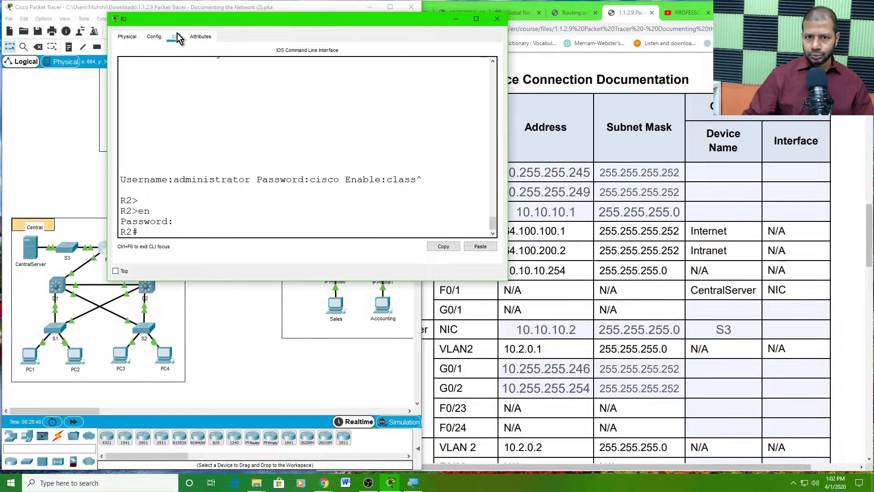
- Open S3's CLI in an enlarged window and enter privileged mode with the enable password
left_click(68, 255)
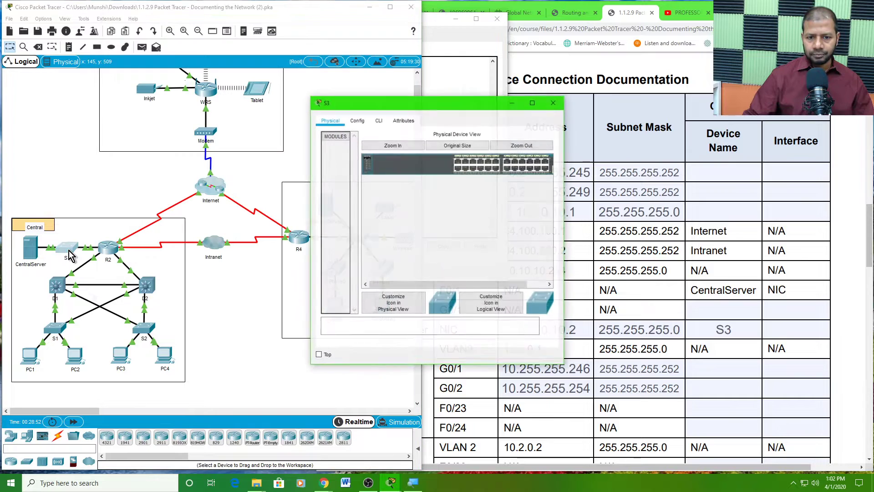
left_click_drag(413, 99, 96, 45)
left_click(66, 61)
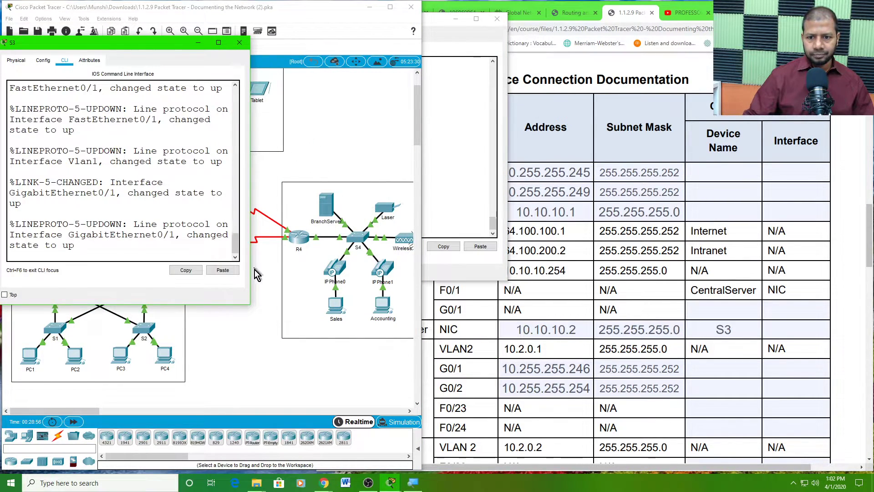
left_click_drag(249, 304, 393, 329)
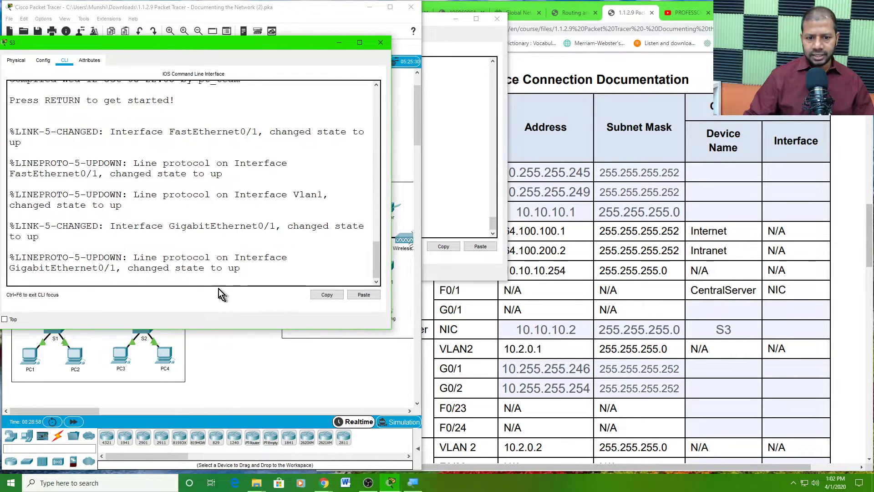
key("Return")
key("Return")
key("Return")
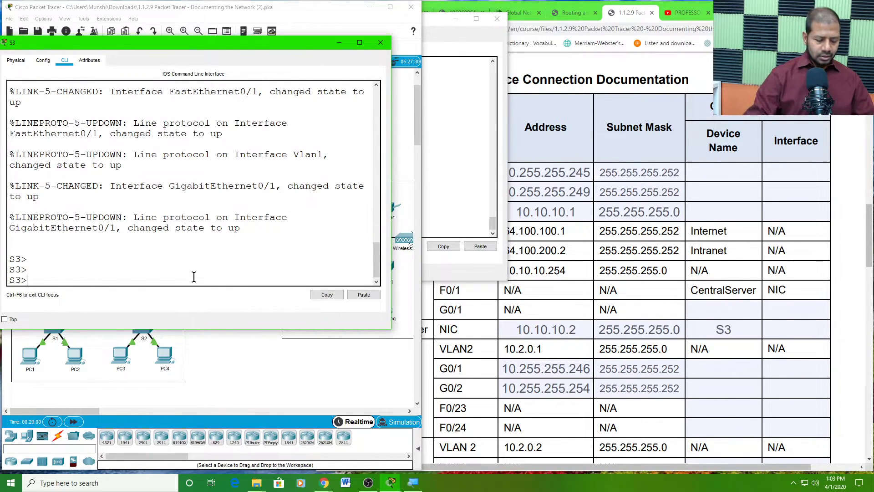
type("en")
key("Return")
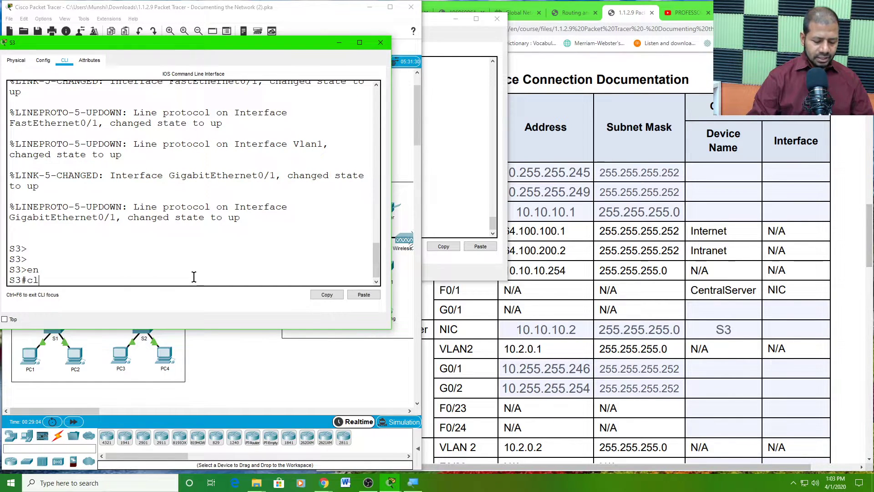
type("class")
key("Return")
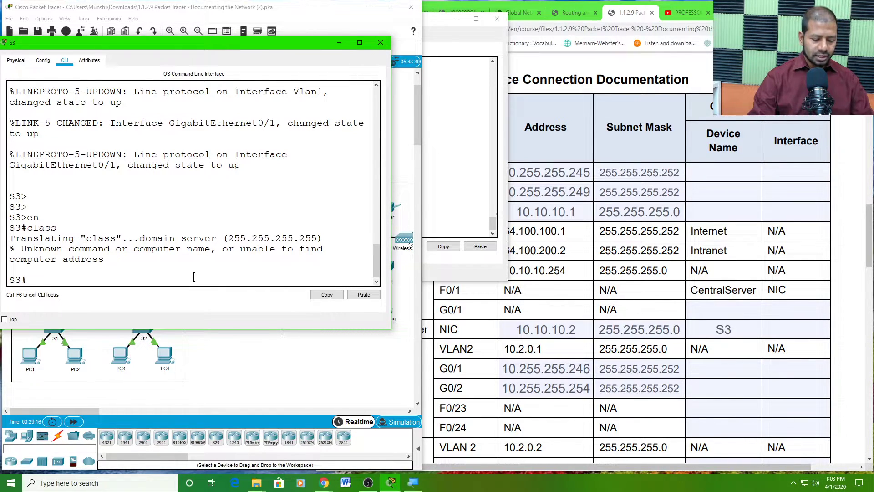
- Reload switch S3 and confirm the restart
type("reload")
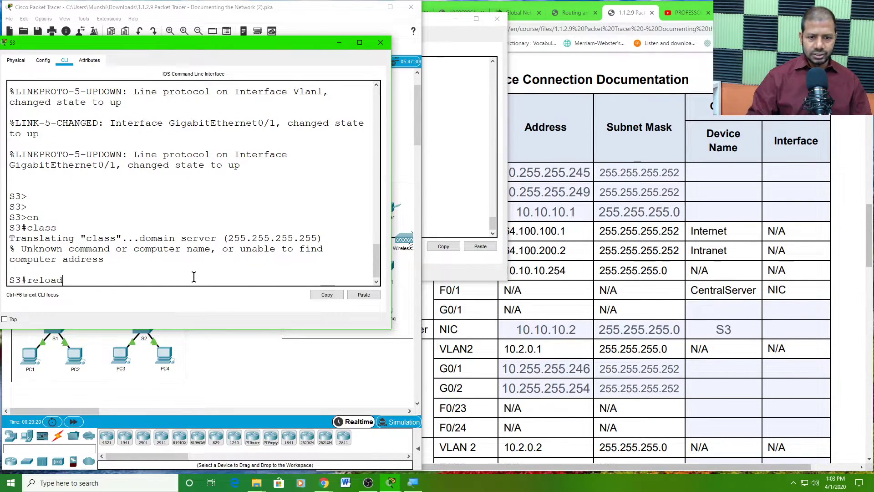
key("Return")
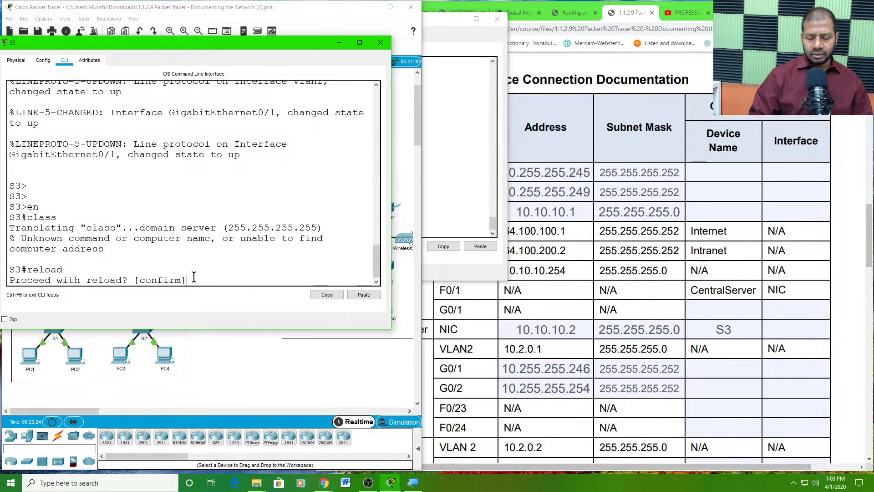
key("Return")
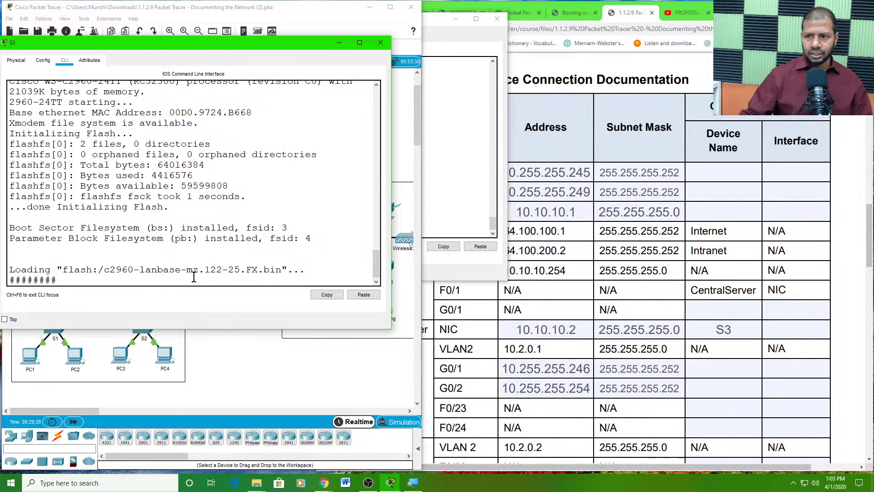
left_click(250, 383)
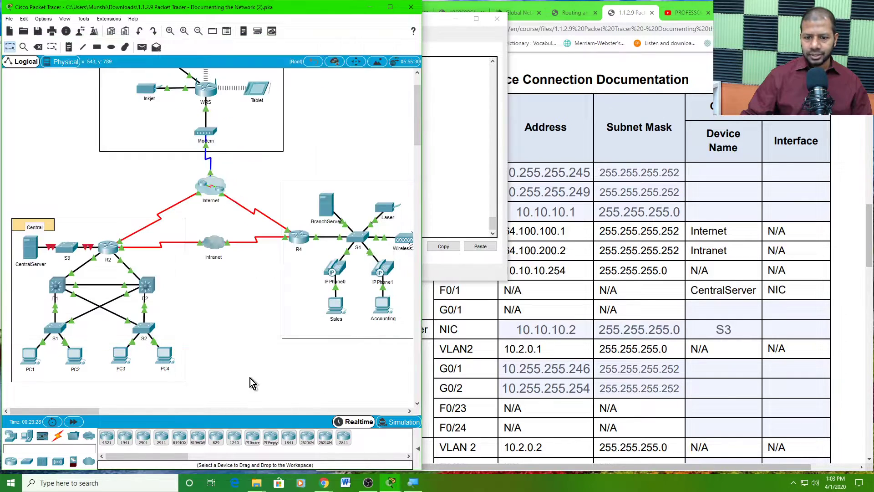
- Reopen R2's console to see GigabitEthernet0/2 go down and come back up
left_click(109, 247)
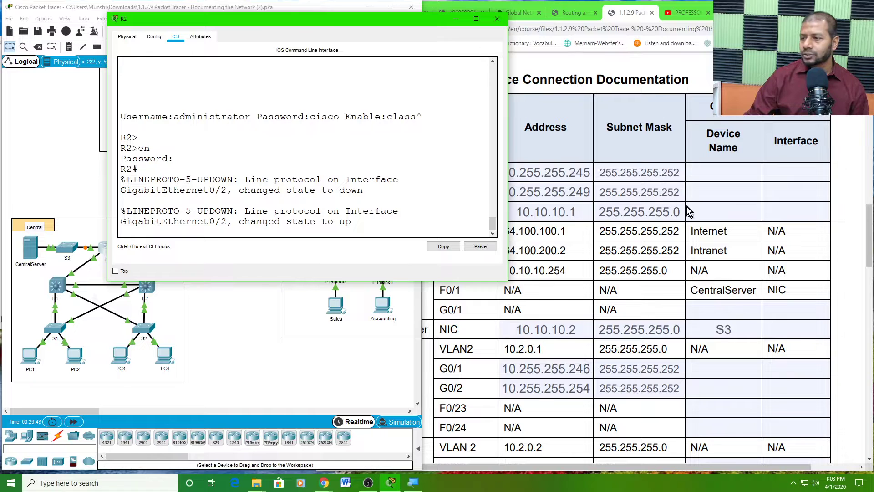
left_click(709, 171)
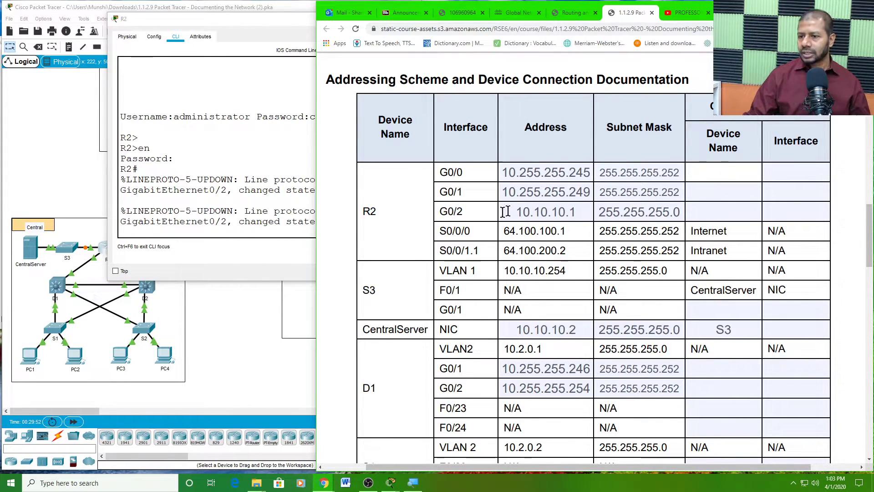
- Enter S3 as the connecting Device Name in R2's G0/2 row of the addressing table
left_click_drag(464, 212, 440, 212)
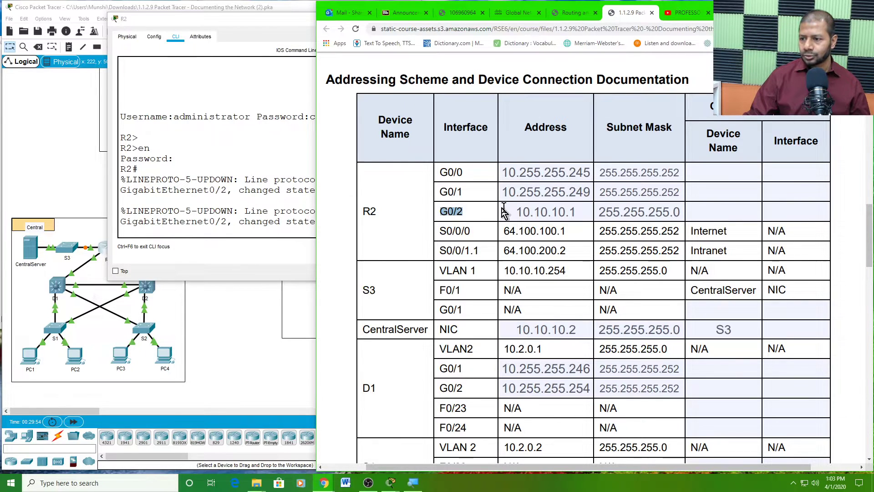
left_click(703, 211)
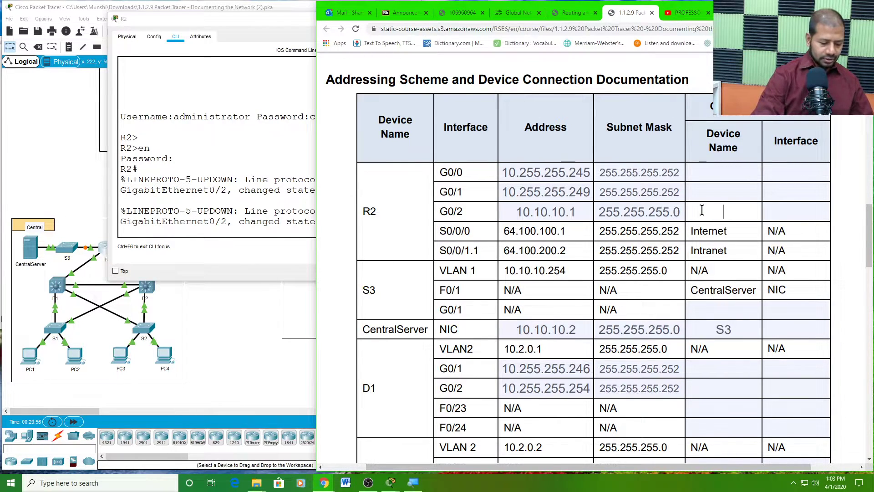
type("S3")
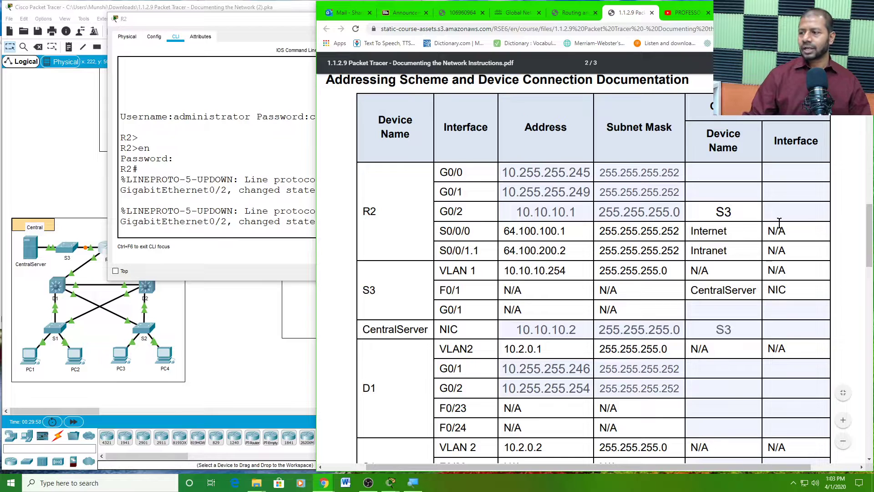
left_click(784, 213)
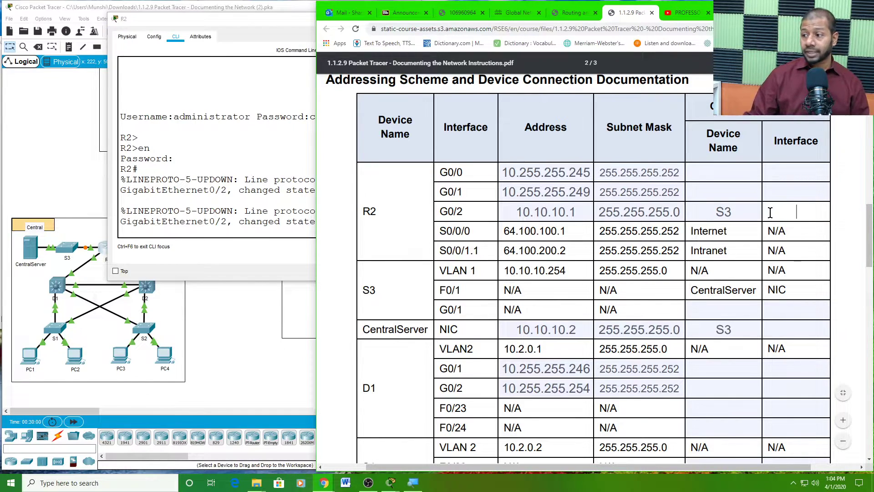
left_click(69, 163)
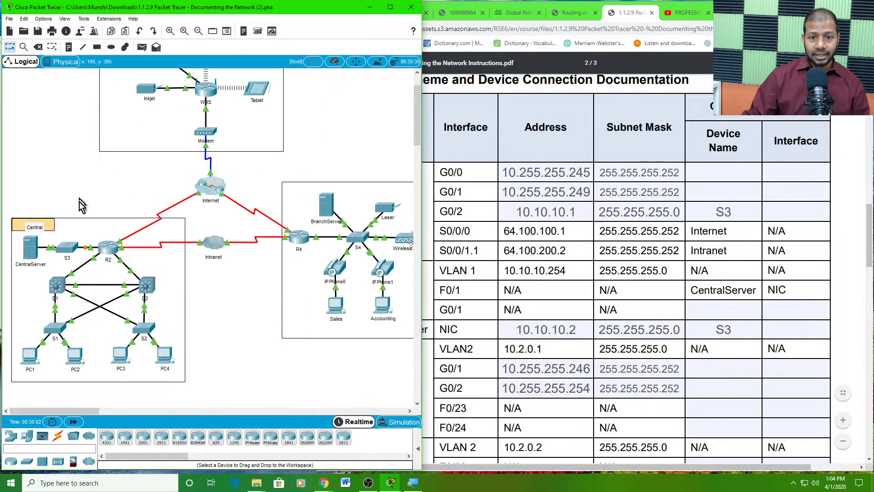
left_click(68, 252)
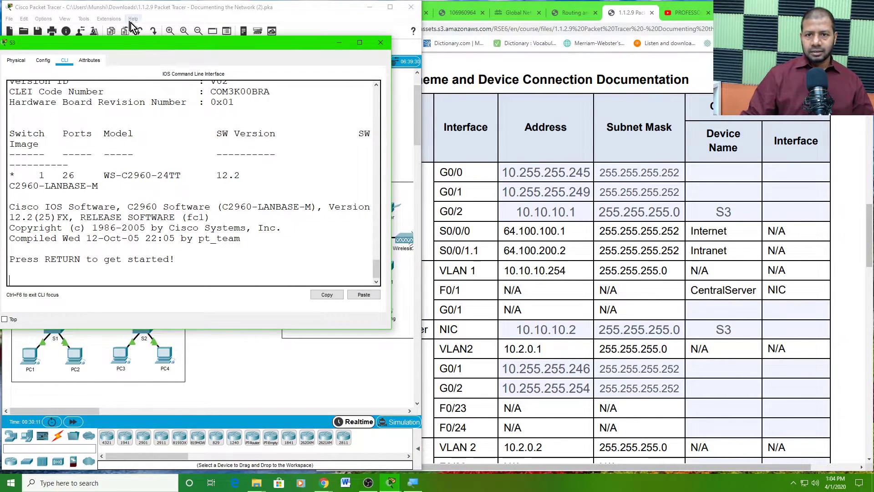
- Enter privileged mode on the rebooted S3 and run 'show ip int brief' in an enlarged console
left_click_drag(159, 42, 347, 28)
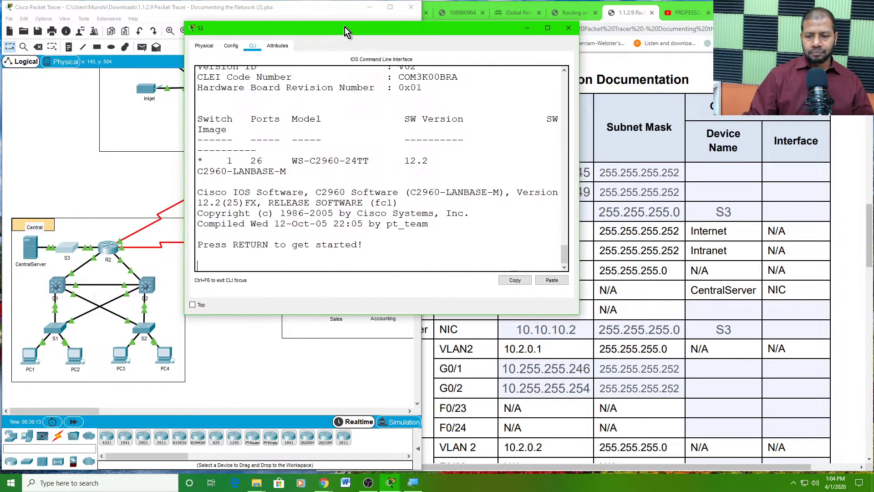
key("Return")
key("Return")
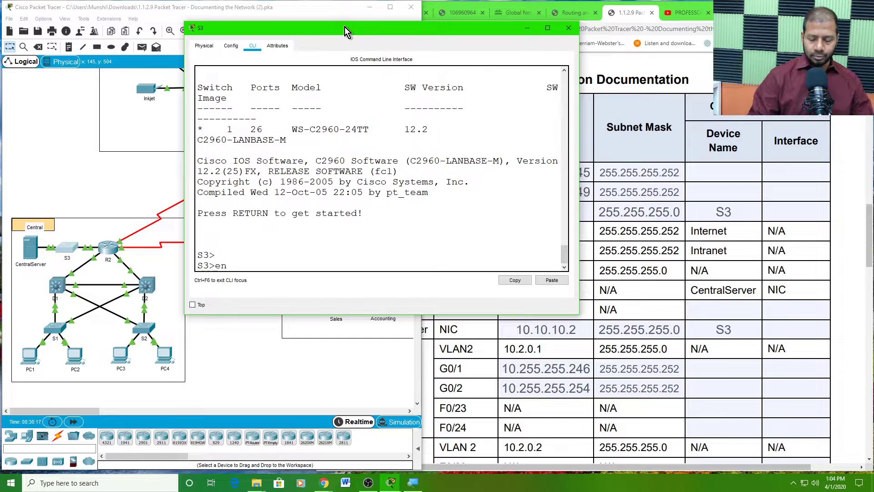
key("Return")
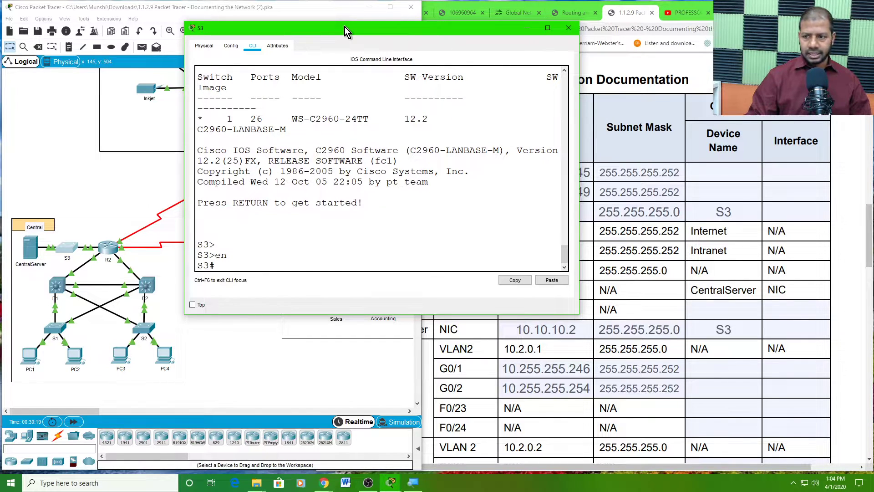
left_click_drag(185, 153, 48, 153)
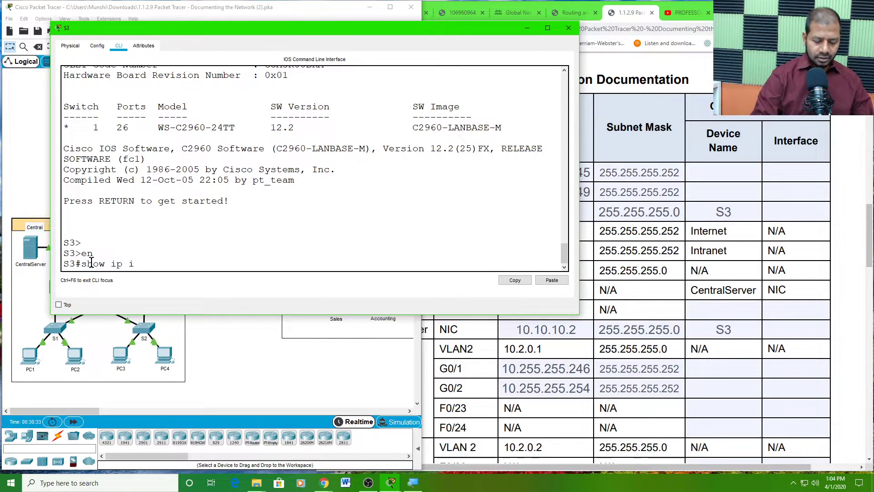
type("nt")
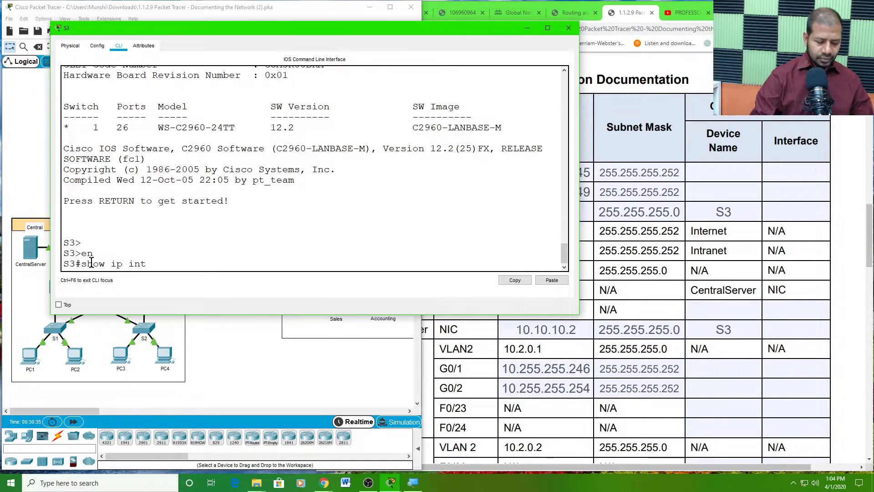
type(" brie")
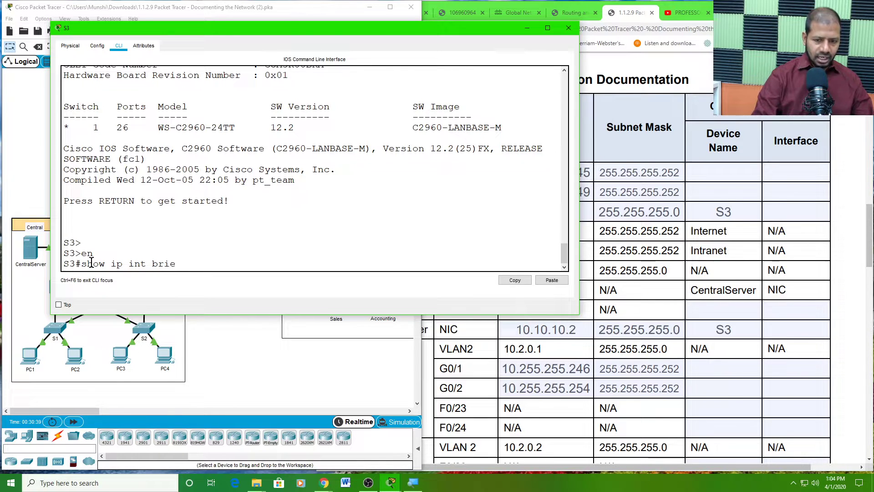
type("f")
key("Return")
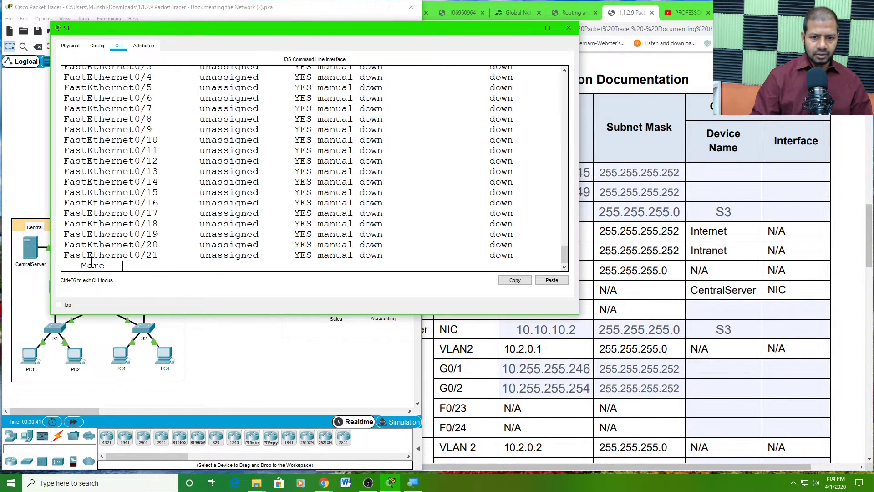
key("space")
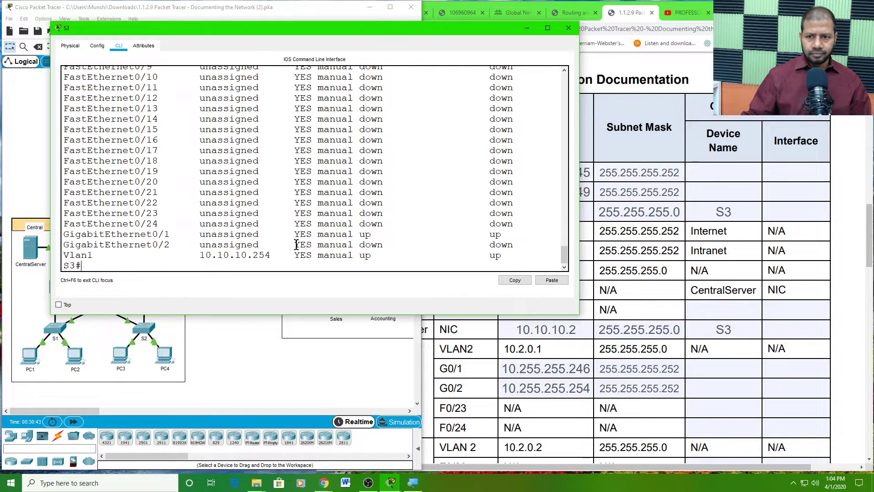
left_click_drag(262, 316, 209, 420)
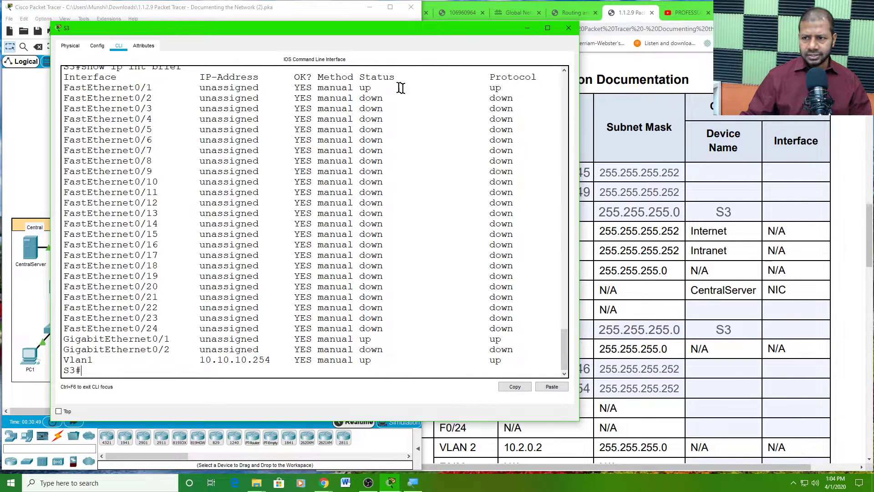
- Highlight the up FastEthernet0/1 and GigabitEthernet0/1 lines in S3's interface listing
left_click_drag(506, 89, 65, 89)
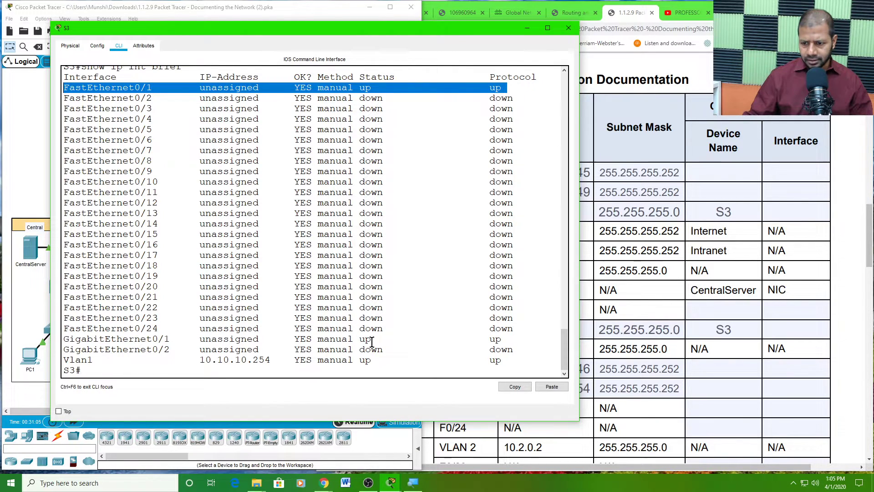
left_click_drag(374, 341, 65, 343)
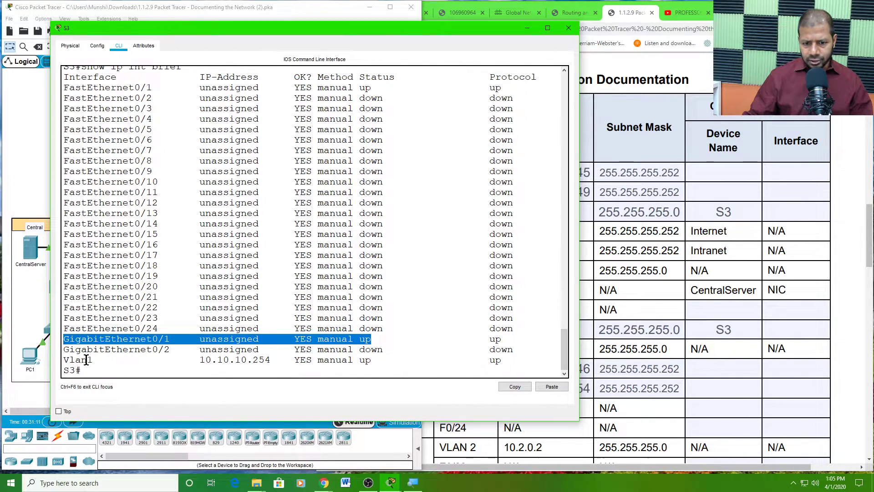
left_click_drag(377, 360, 64, 362)
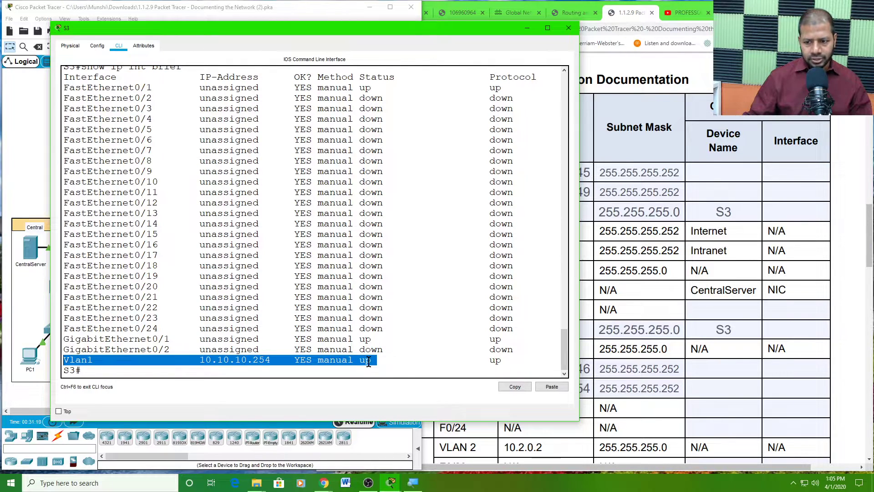
left_click(376, 339)
left_click_drag(376, 339, 64, 339)
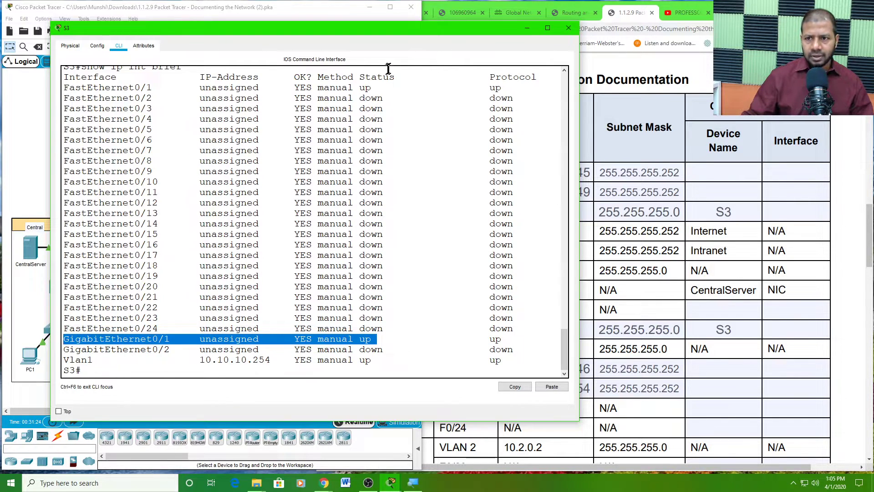
left_click_drag(381, 92, 67, 91)
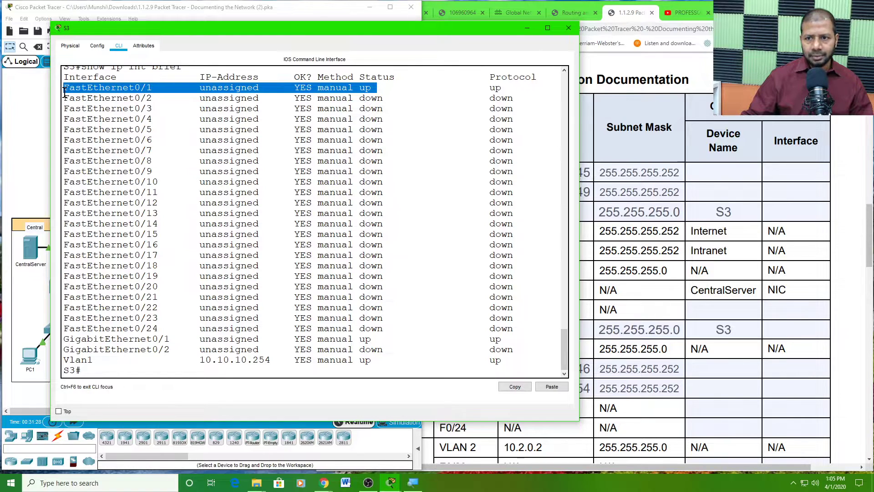
double_click(367, 88)
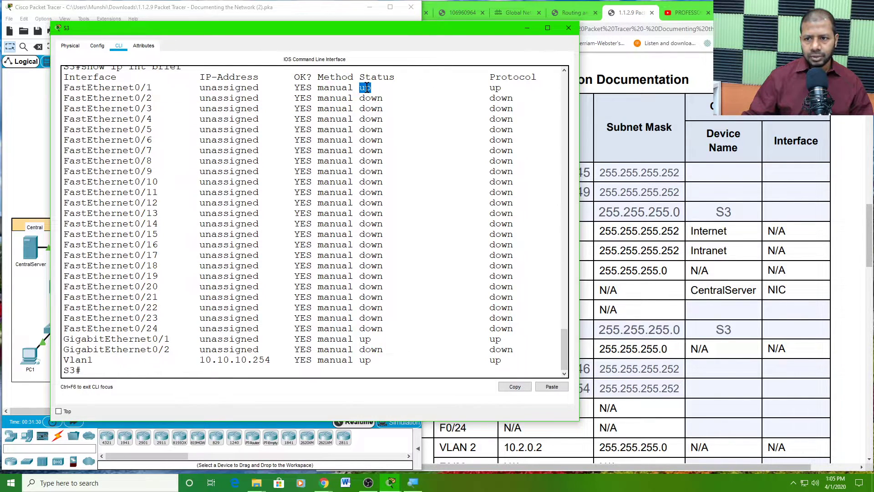
double_click(365, 338)
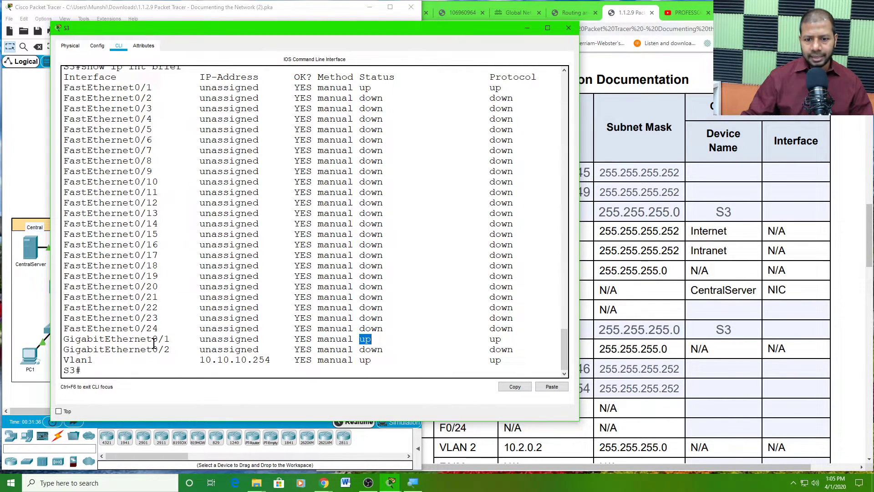
left_click(53, 302)
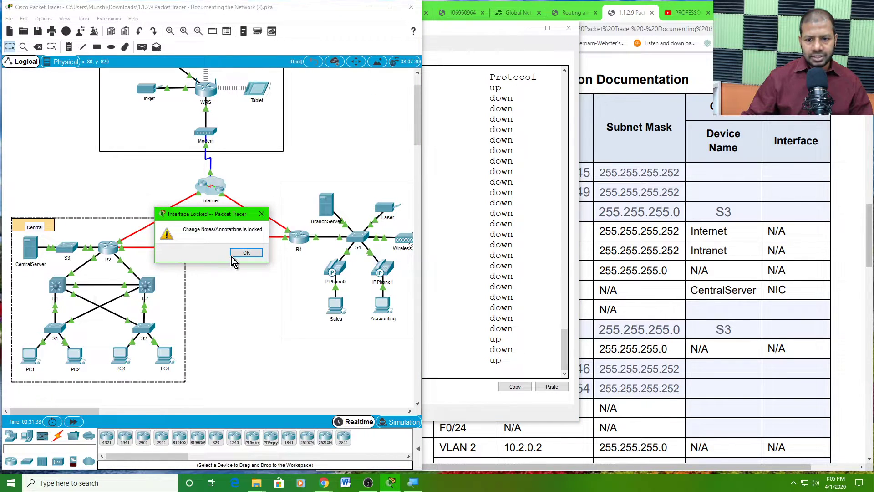
- Dismiss the 'Interface Locked' warning about locked annotations
left_click(232, 254)
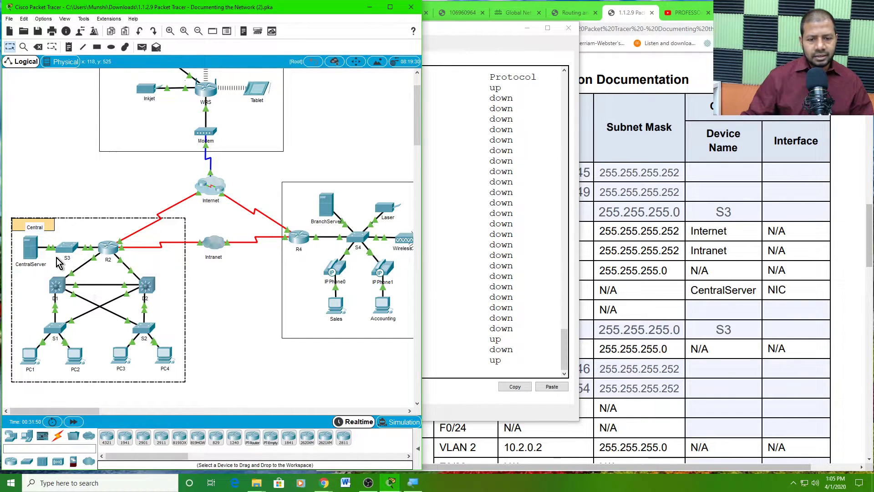
left_click(30, 255)
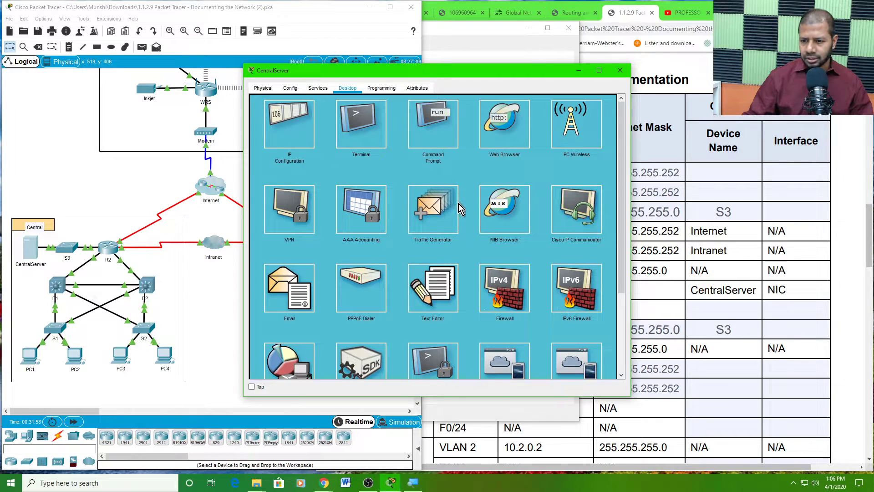
scroll(486, 236, "down", 2)
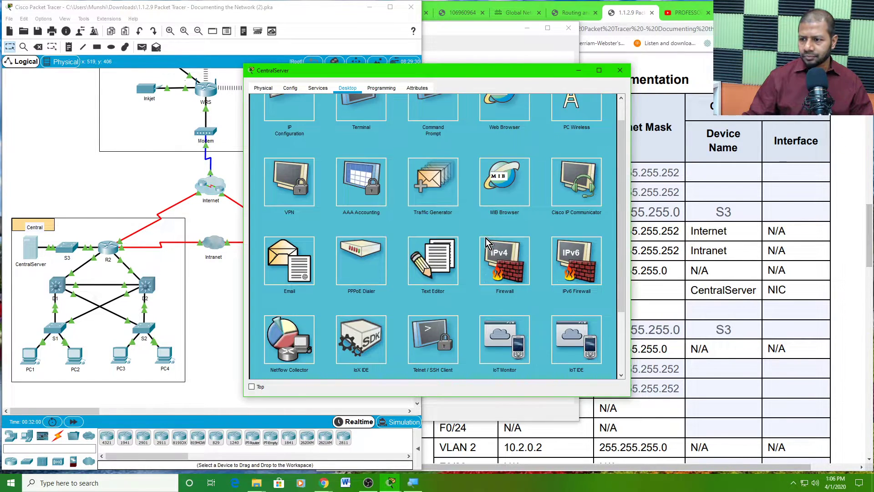
scroll(487, 241, "up", 2)
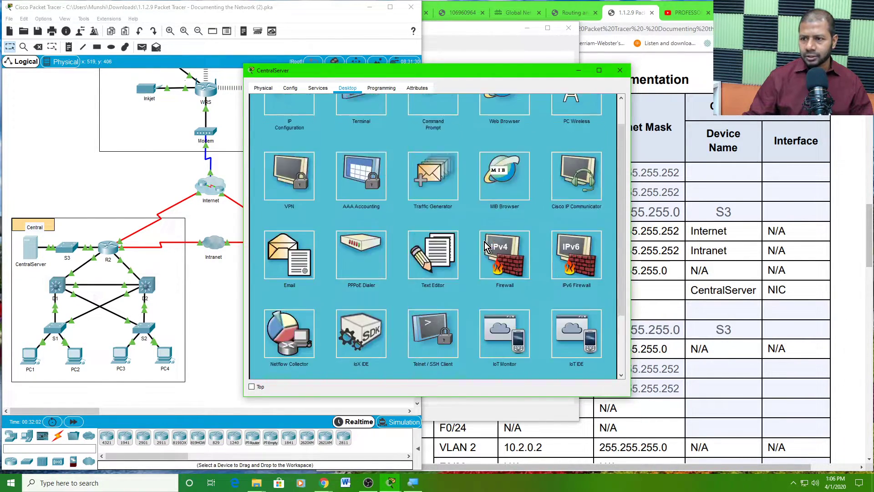
left_click(620, 70)
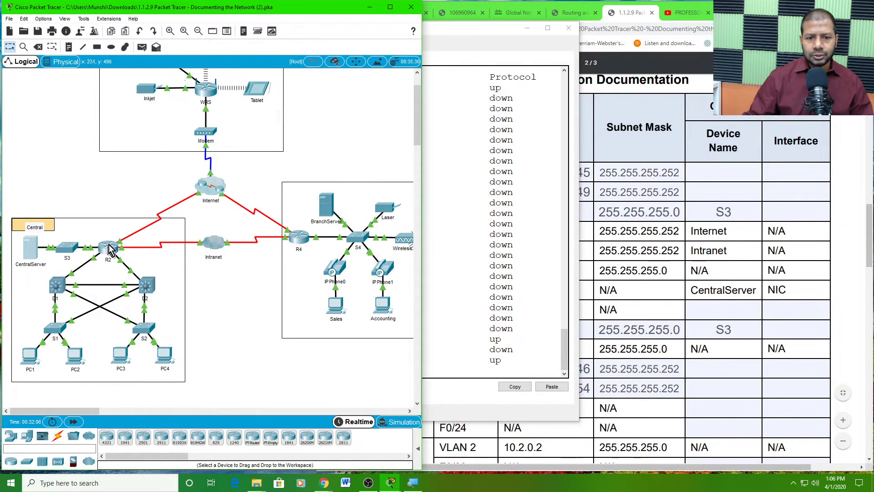
left_click(71, 255)
left_click_drag(293, 28, 247, 13)
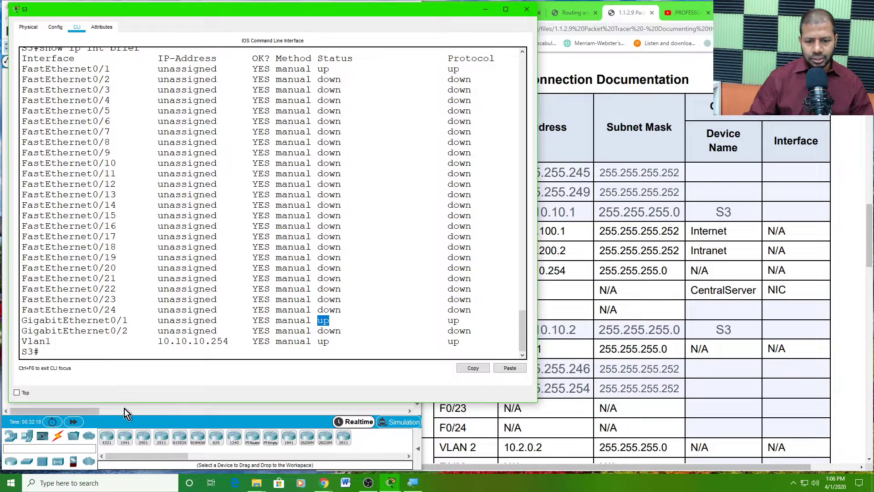
left_click_drag(125, 402, 160, 296)
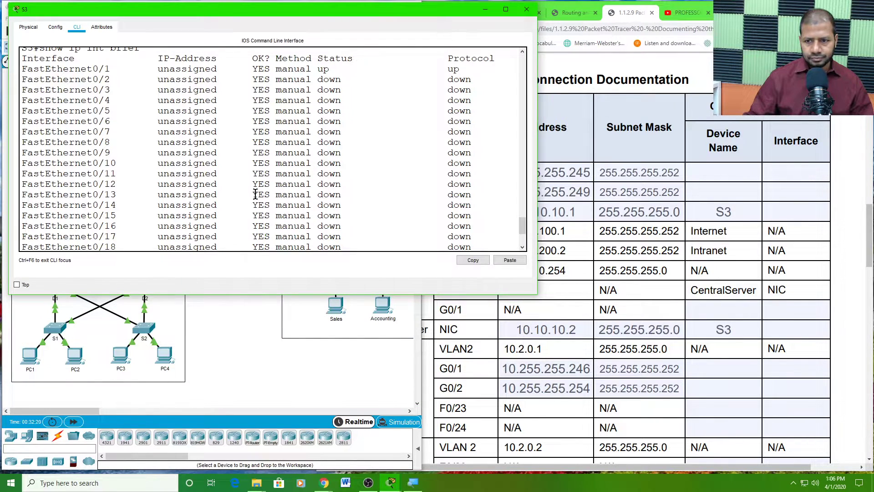
scroll(255, 193, "down", 4)
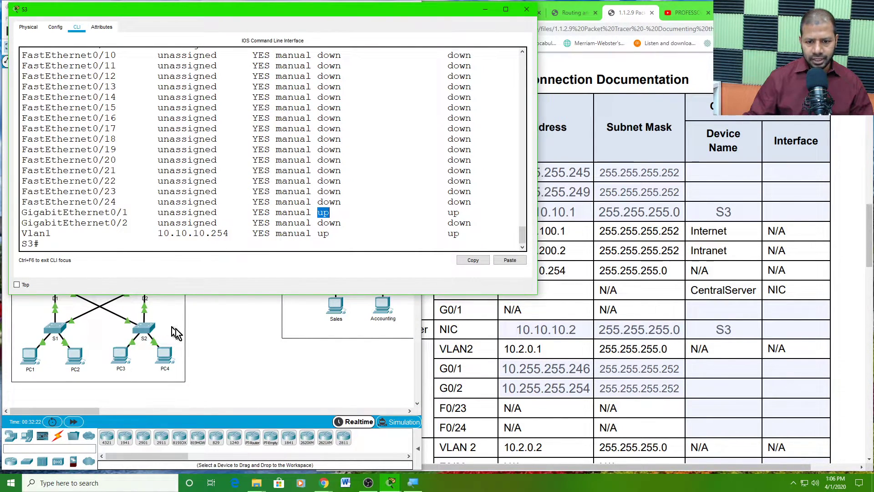
left_click(217, 340)
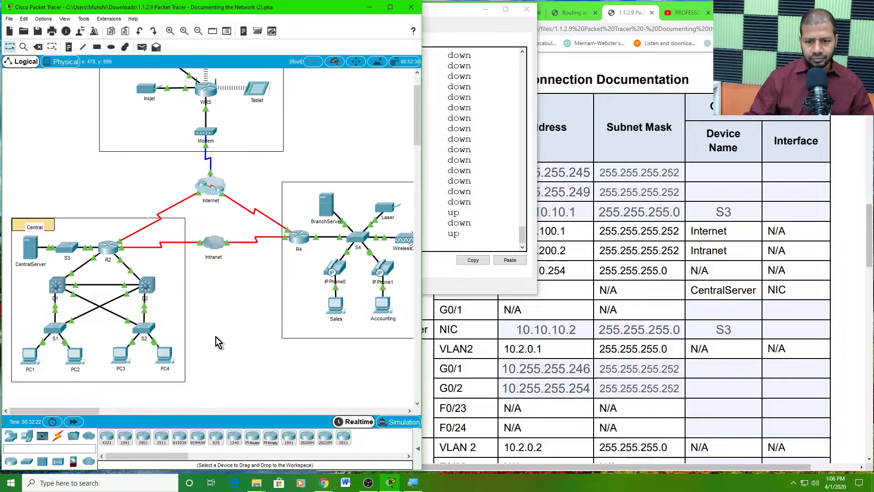
left_click(112, 254)
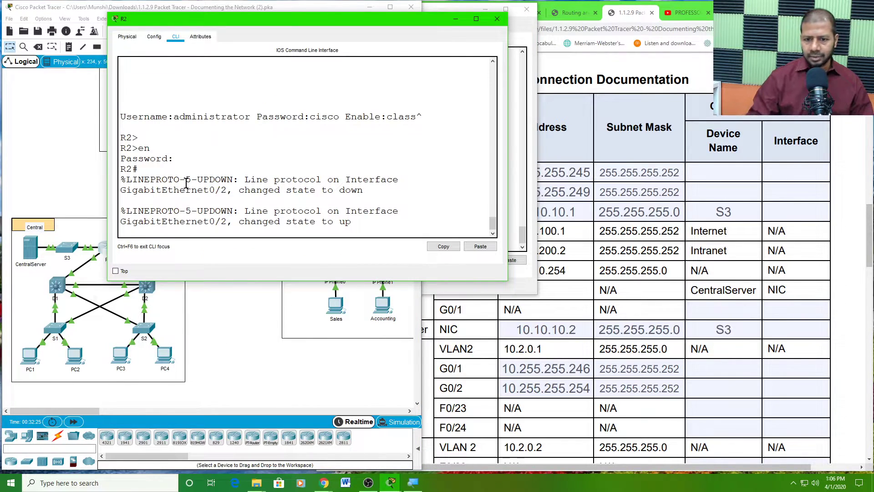
- Reload router R2 from its privileged prompt and confirm the restart
key("Return")
key("Return")
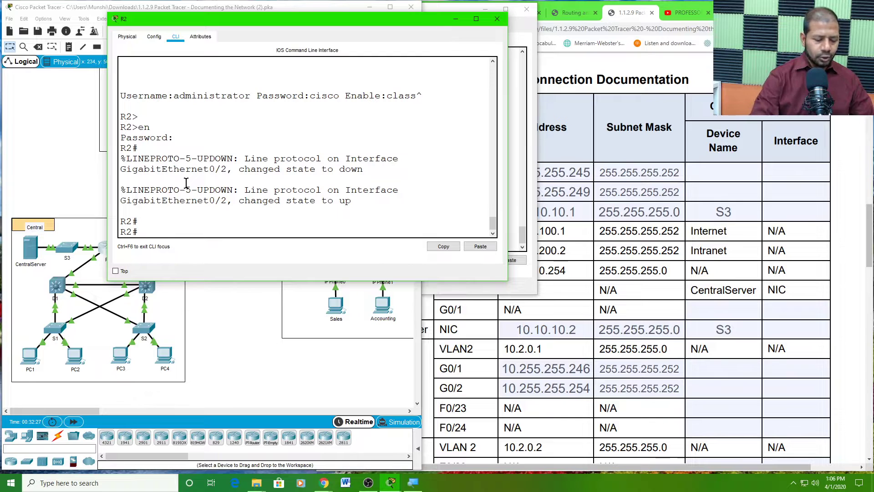
type("reload")
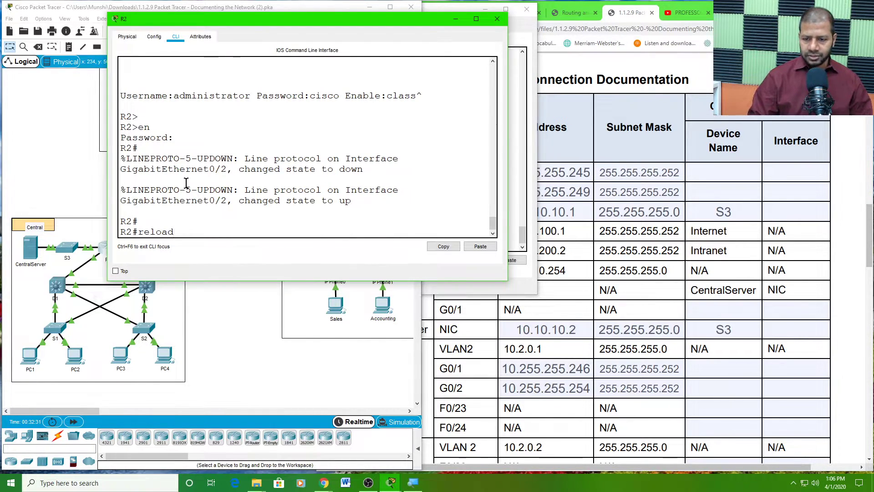
key("Return")
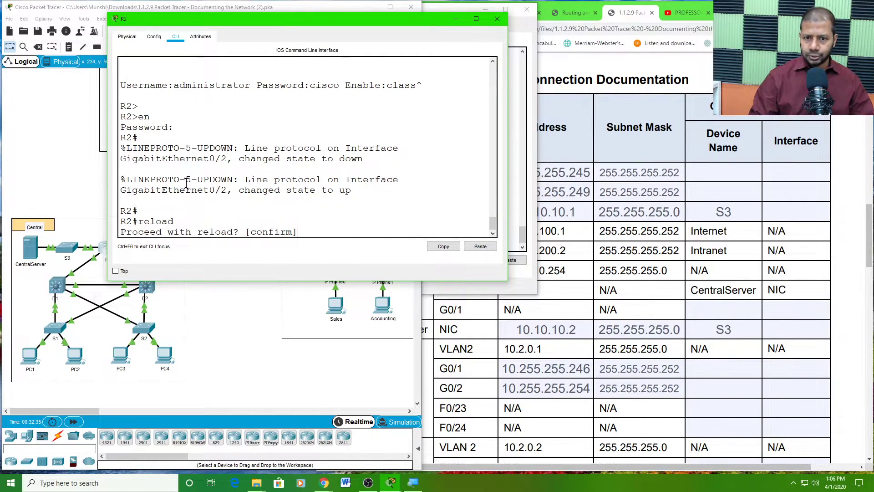
key("Return")
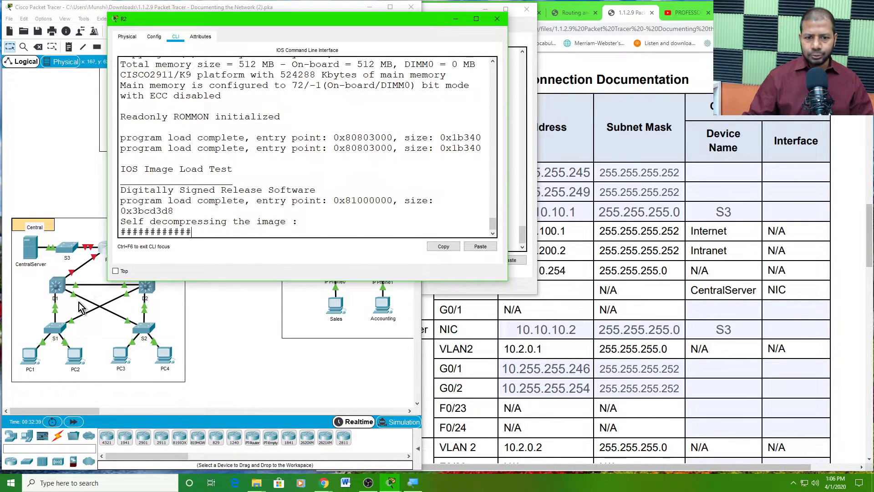
- Highlight GigabitEthernet0/1 in S3's link-down and link-up log messages
left_click(67, 255)
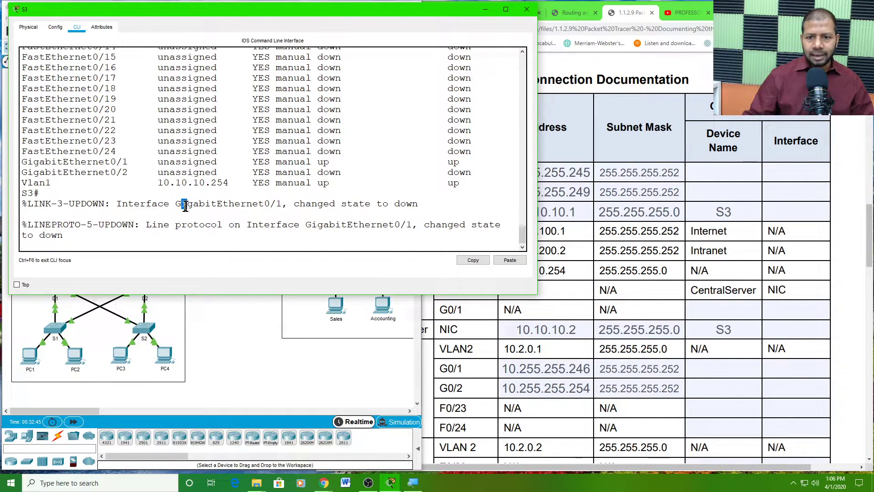
left_click_drag(185, 205, 270, 215)
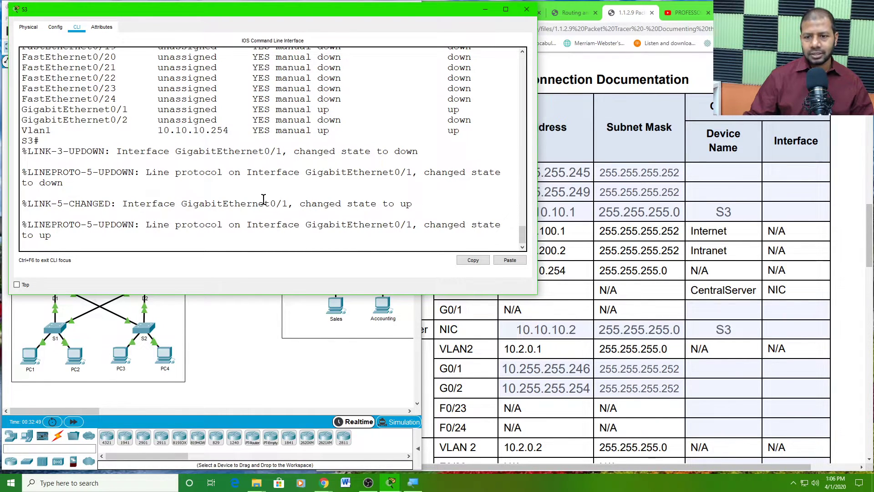
left_click_drag(264, 200, 296, 206)
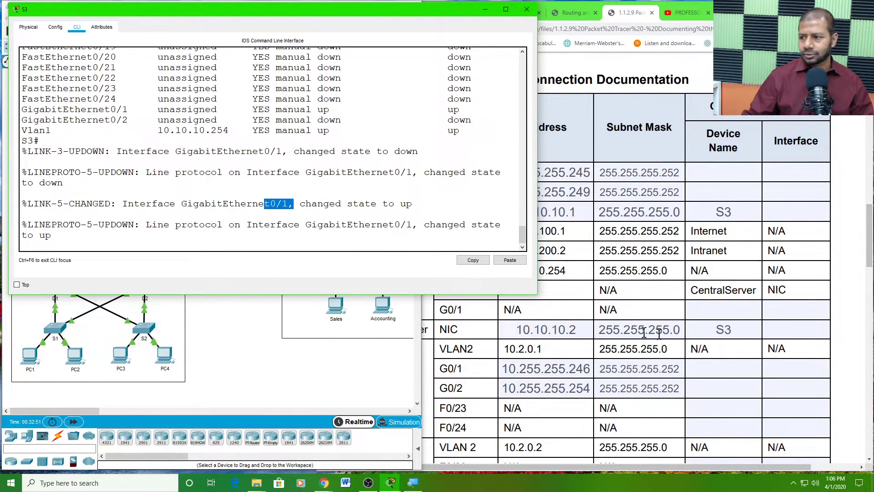
left_click(732, 214)
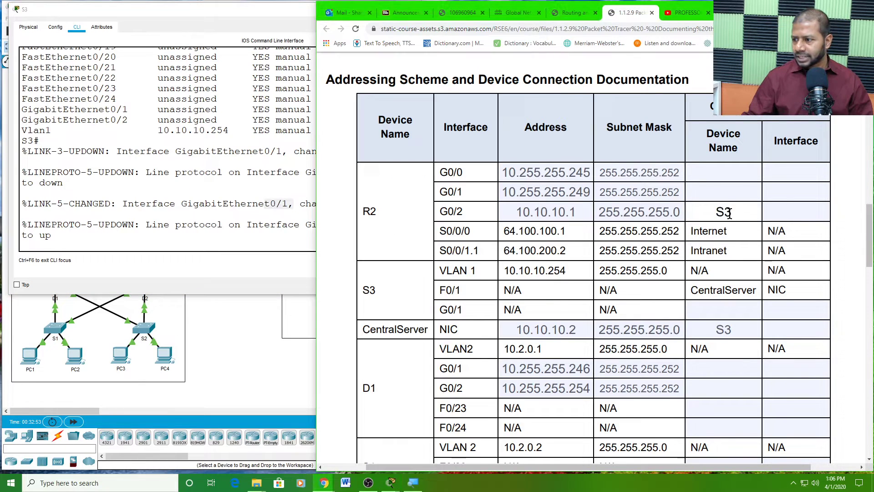
- Enter G0/1 as the connecting S3 interface in R2's G0/2 row
left_click_drag(715, 212, 733, 213)
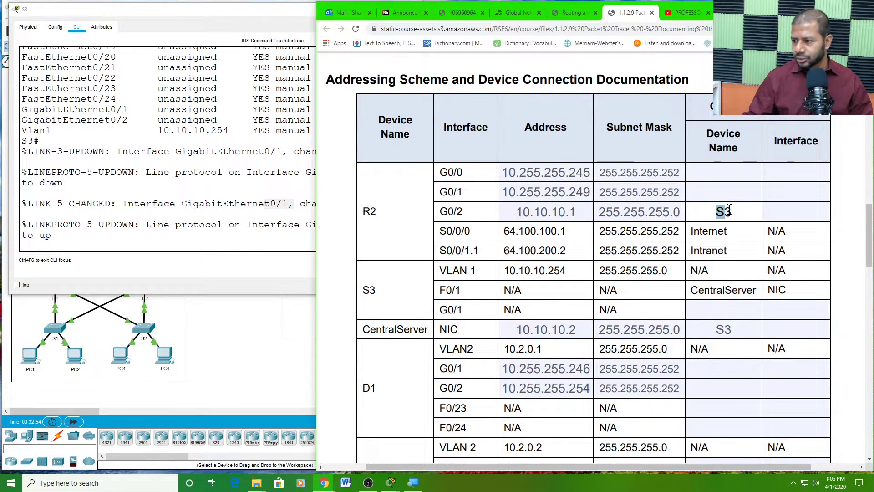
left_click(780, 210)
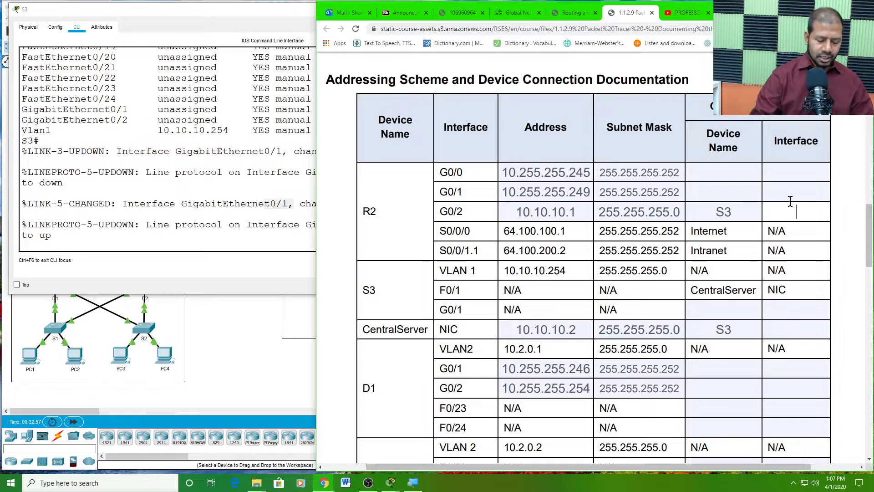
type("G")
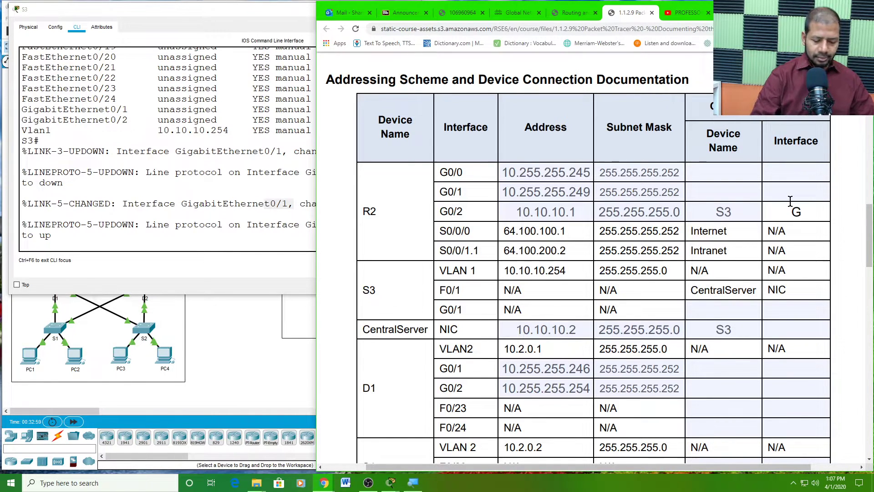
type("0/1")
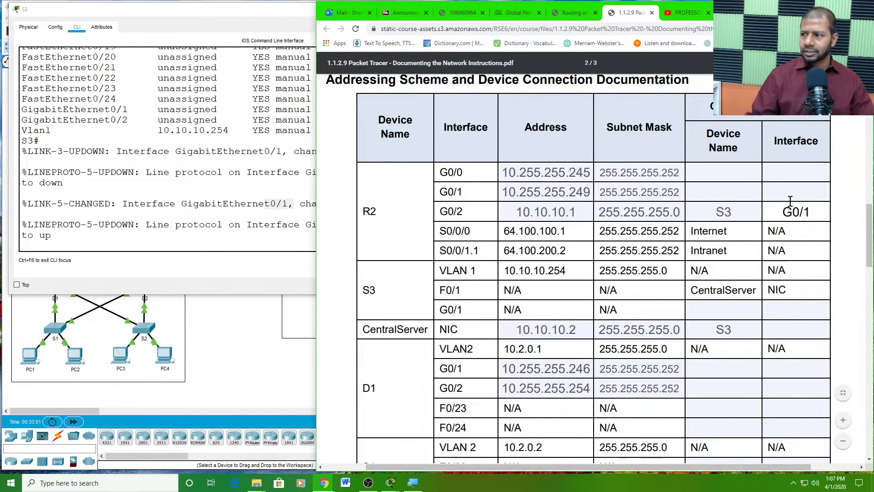
left_click(795, 190)
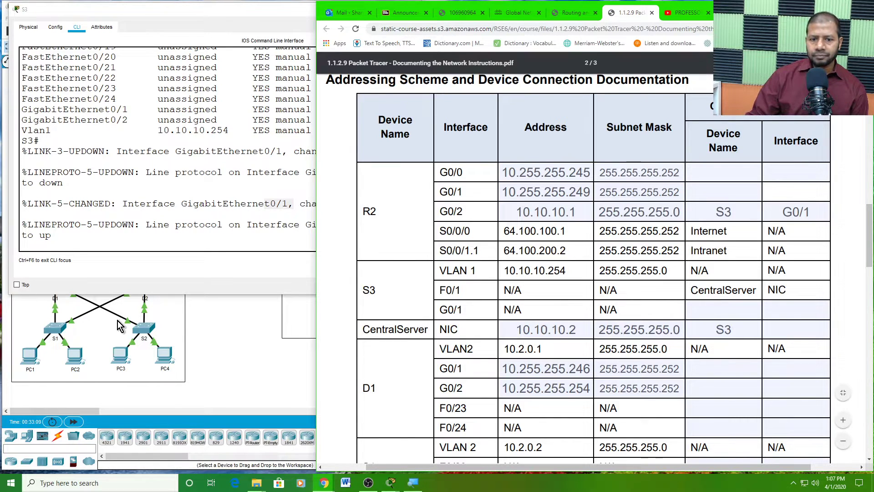
left_click(195, 313)
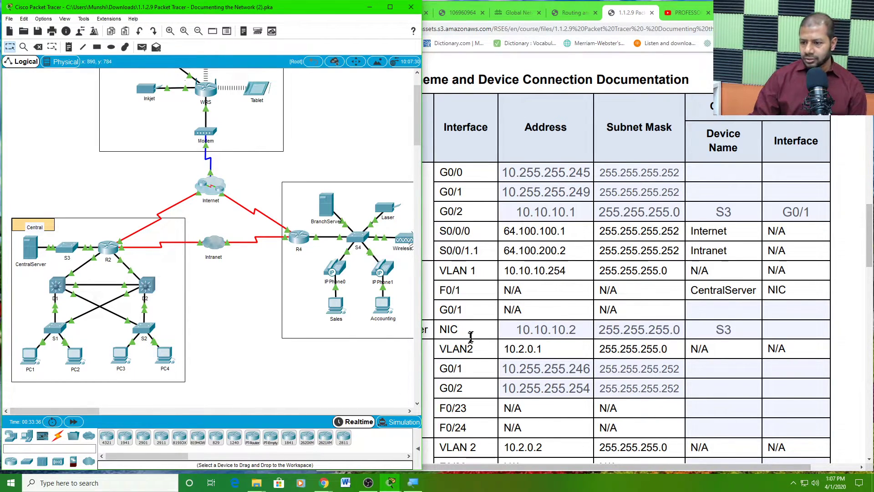
- Enter F0/1 as the S3 interface in CentralServer's row of the addressing table
left_click(551, 309)
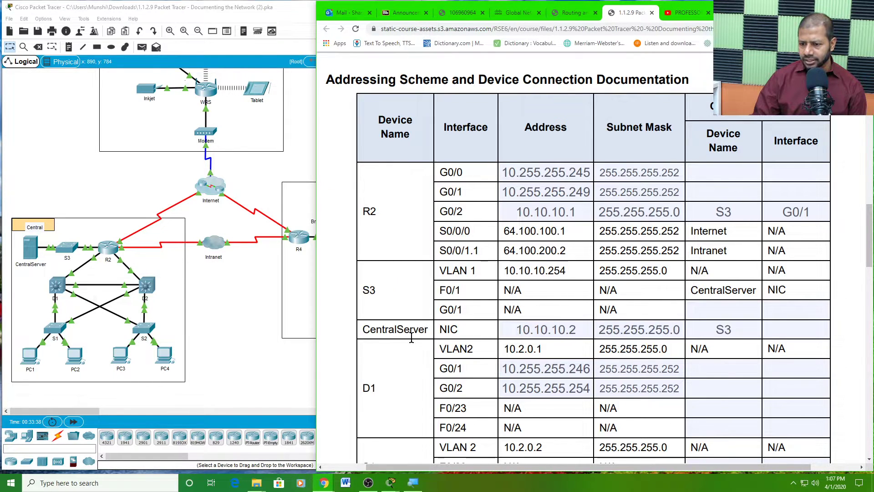
left_click_drag(364, 328, 426, 330)
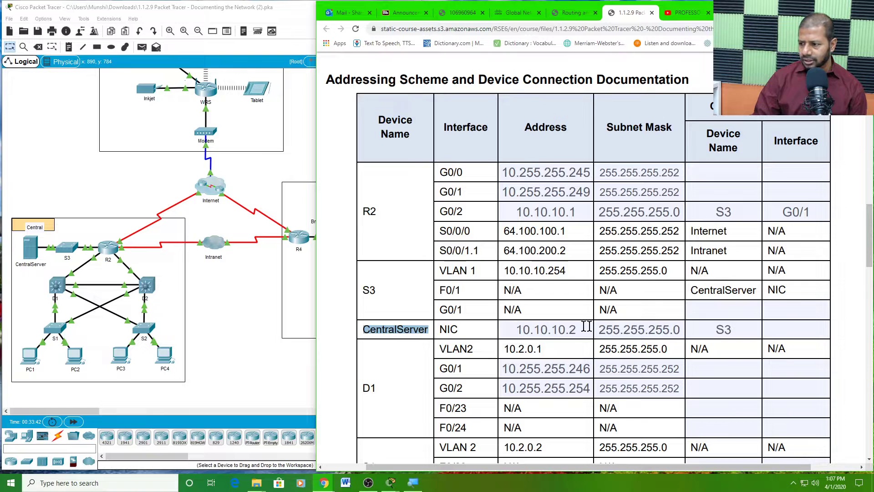
left_click(718, 329)
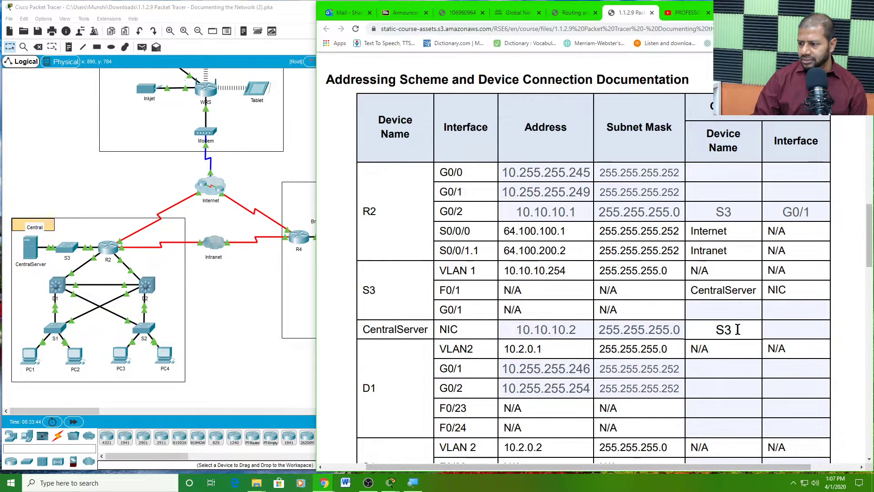
left_click(777, 329)
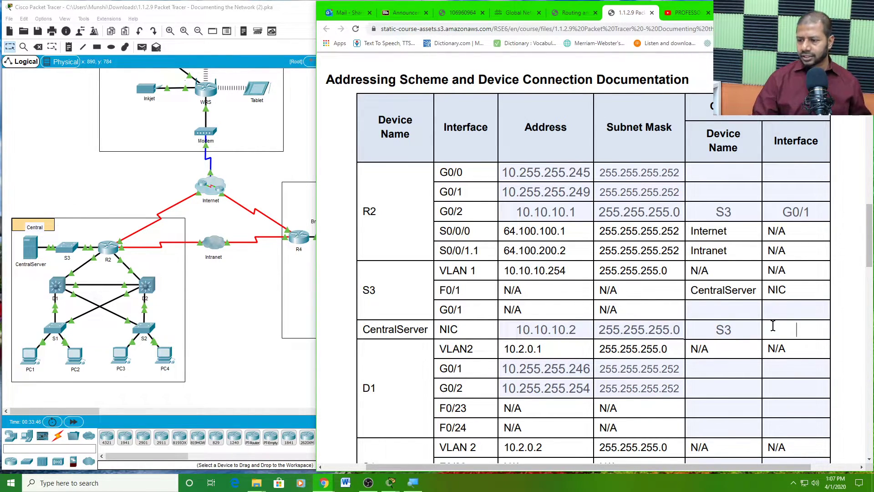
left_click(773, 325)
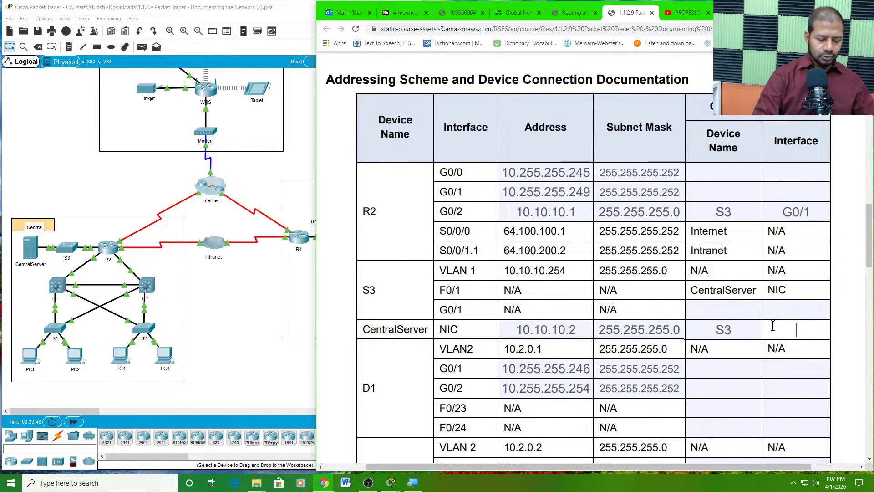
type("F")
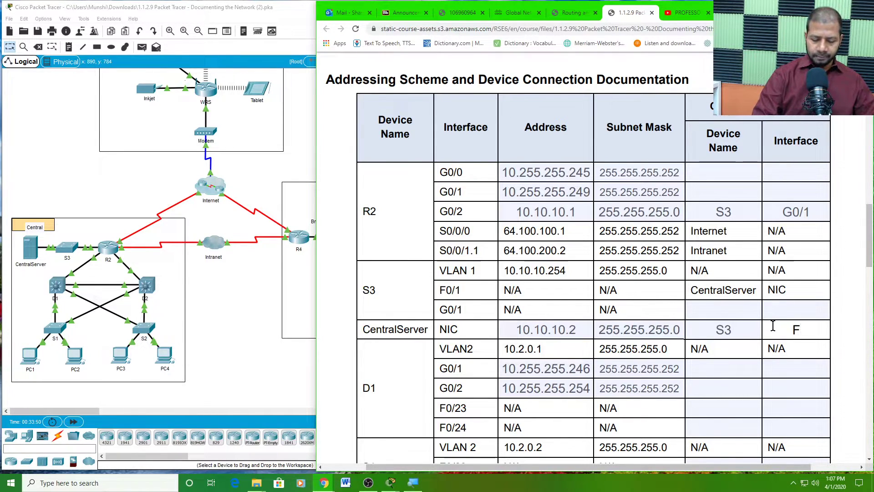
type("0/1")
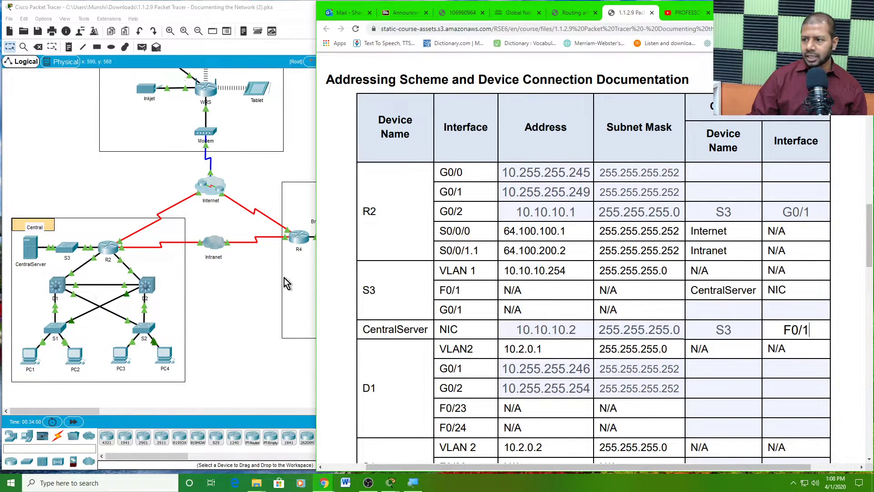
left_click(710, 191)
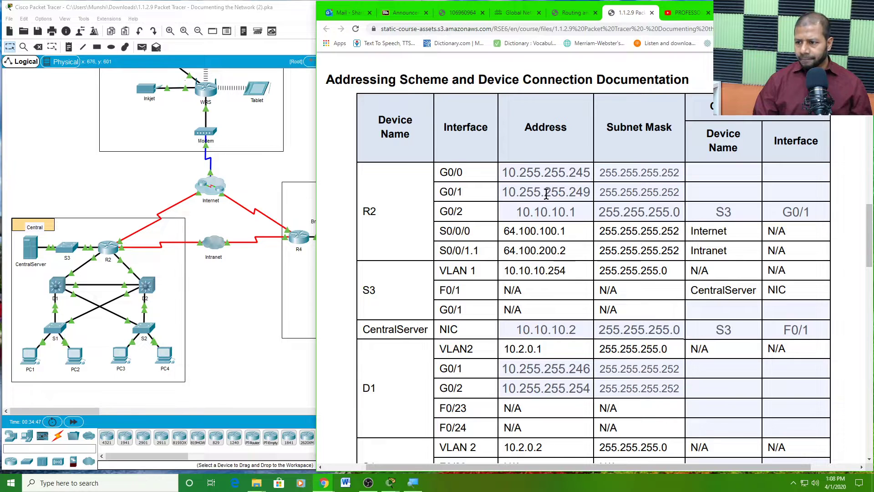
left_click(504, 190)
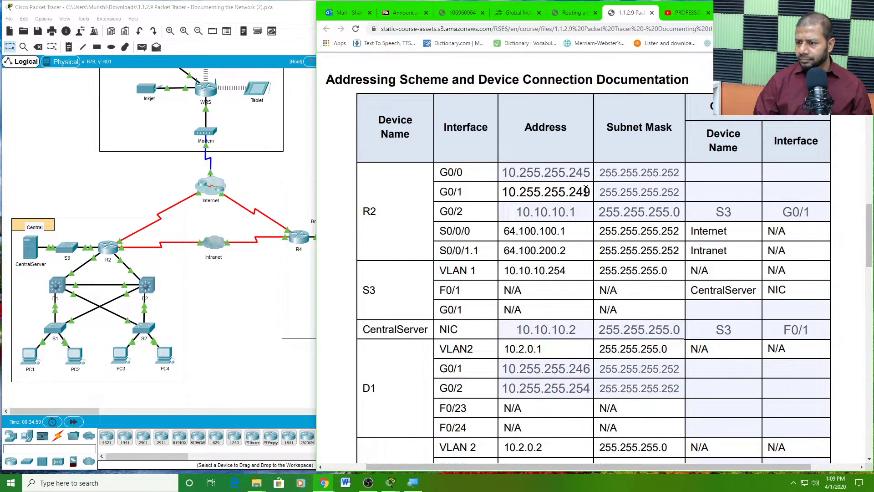
left_click_drag(591, 192, 570, 189)
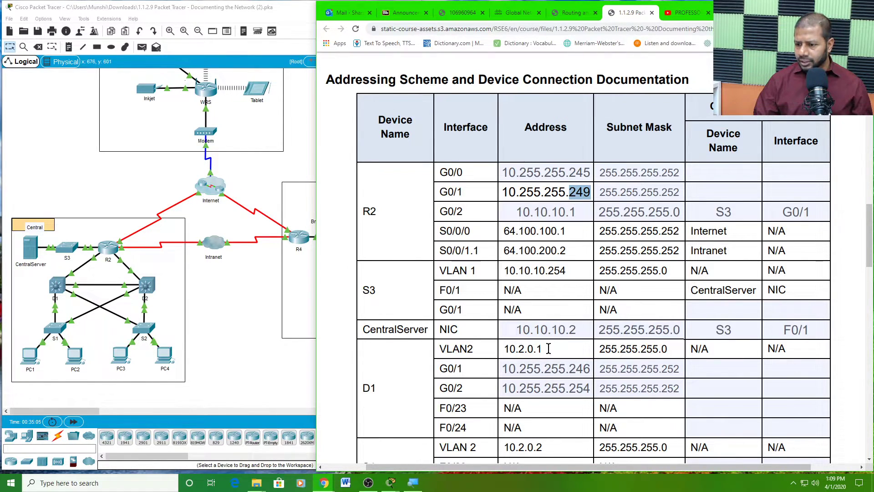
- Review the D1 G0/1 (10.255.255.246), D1 G0/2 (10.255.255.254) and D2 G0/1 (10.255.255.250) addresses
scroll(531, 374, "down", 3)
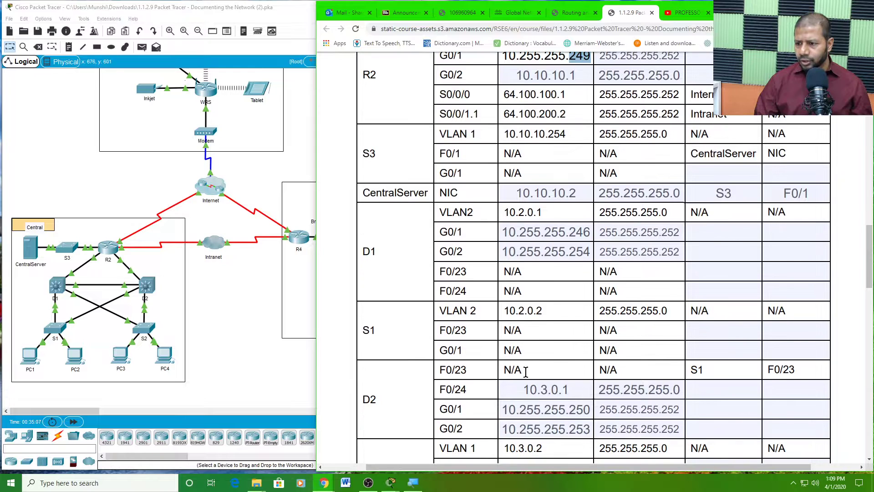
double_click(583, 231)
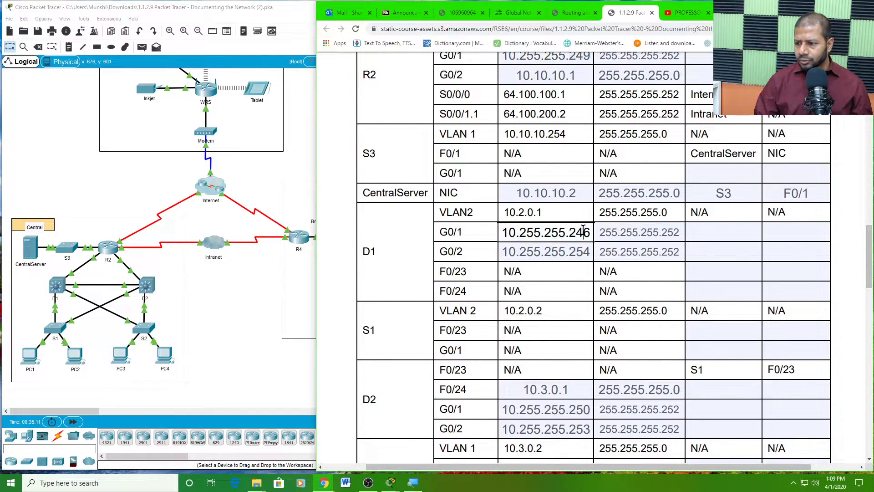
double_click(581, 253)
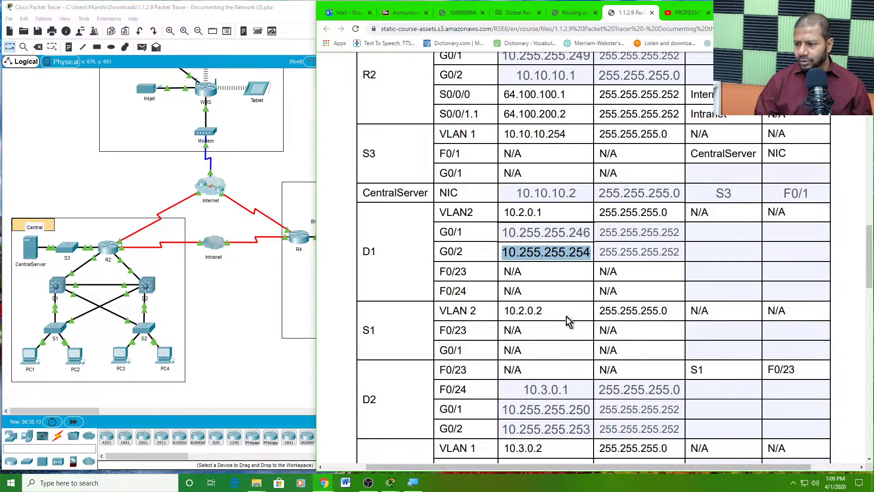
scroll(566, 316, "down", 2)
left_click(578, 319)
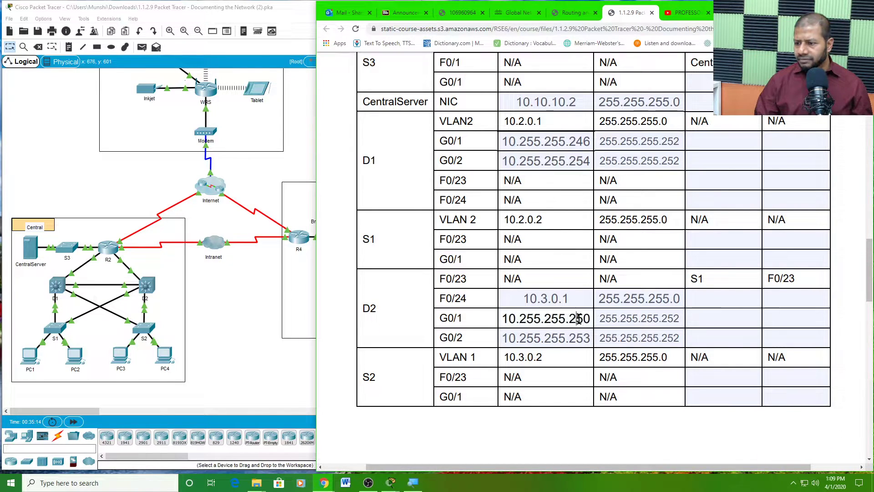
double_click(579, 318)
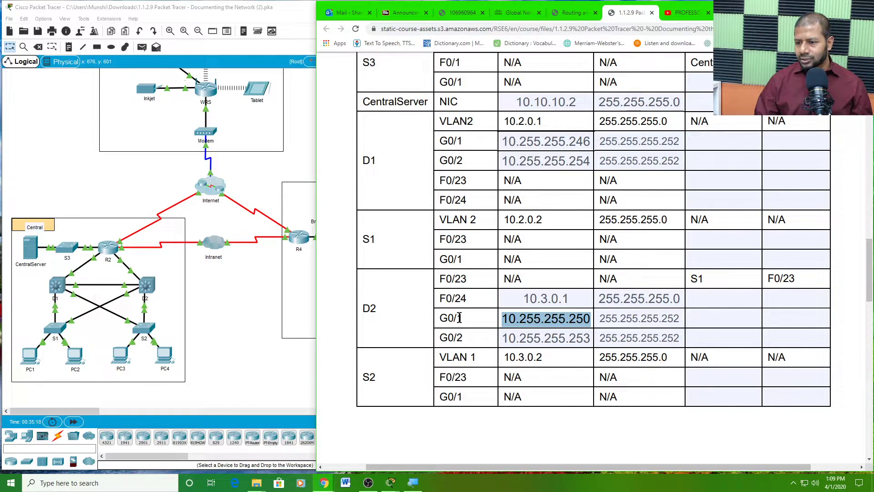
scroll(492, 342, "up", 6)
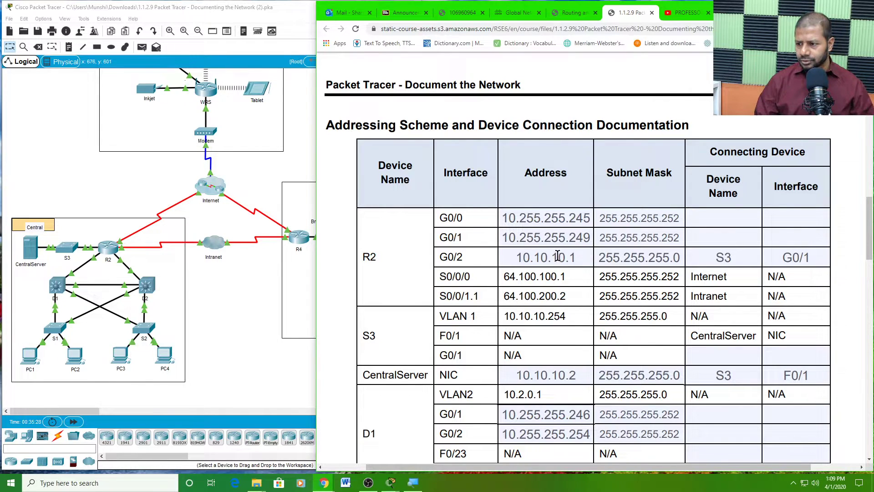
left_click(209, 298)
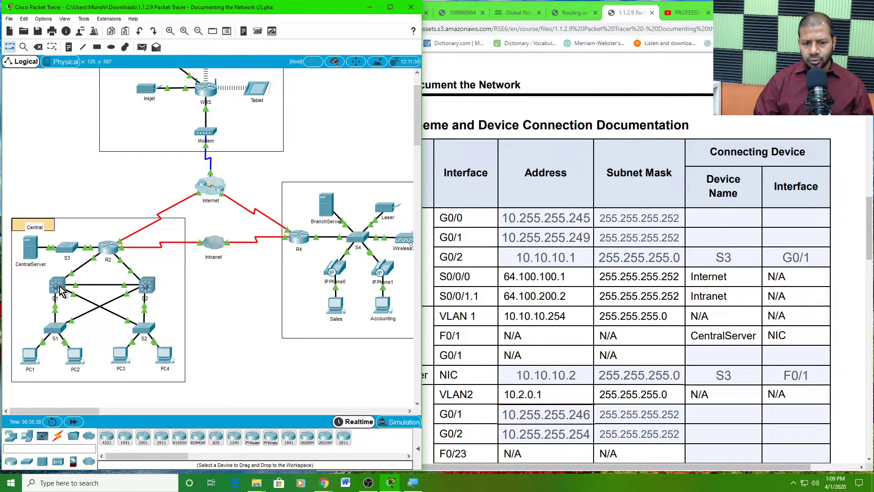
- Bring R2 to the R2# prompt with 'en' and its enable password, then show the topology again
left_click(109, 256)
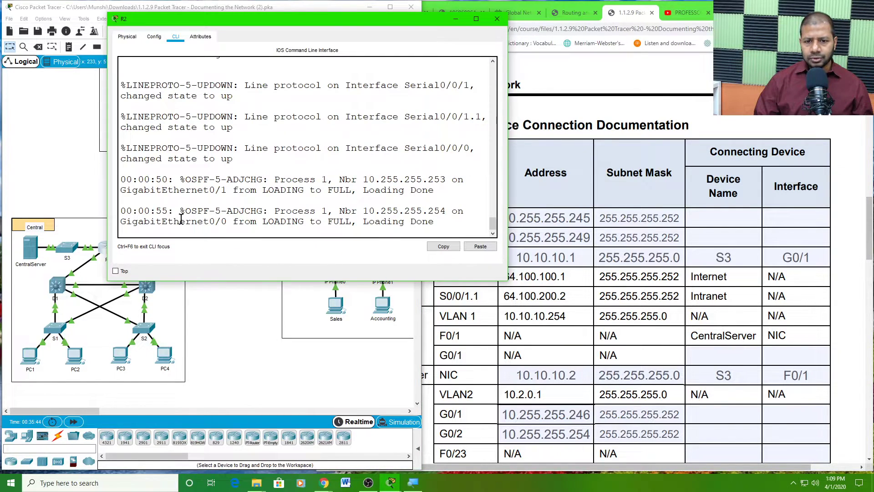
key("Return")
key("Return")
key("Return")
key("Return")
key("Return")
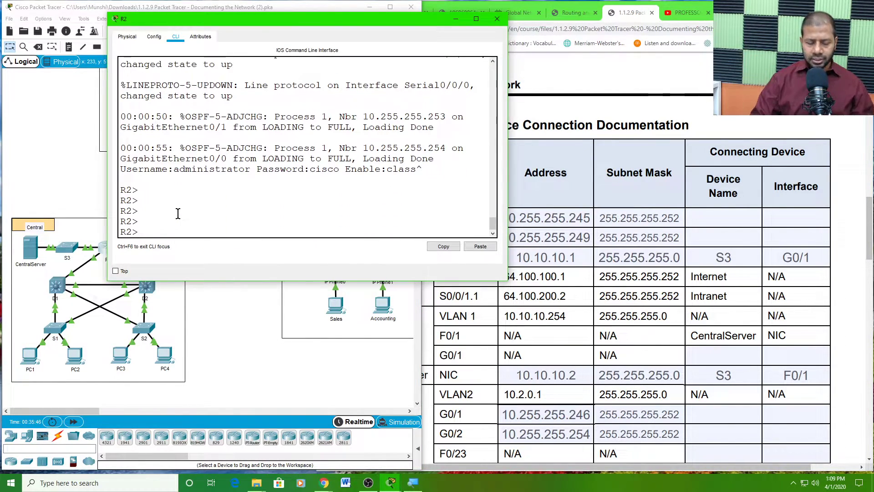
type("en")
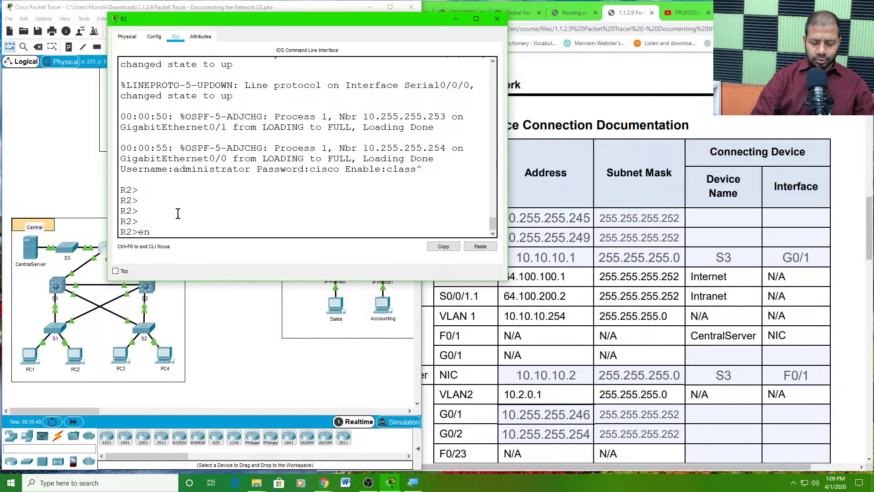
key("Return")
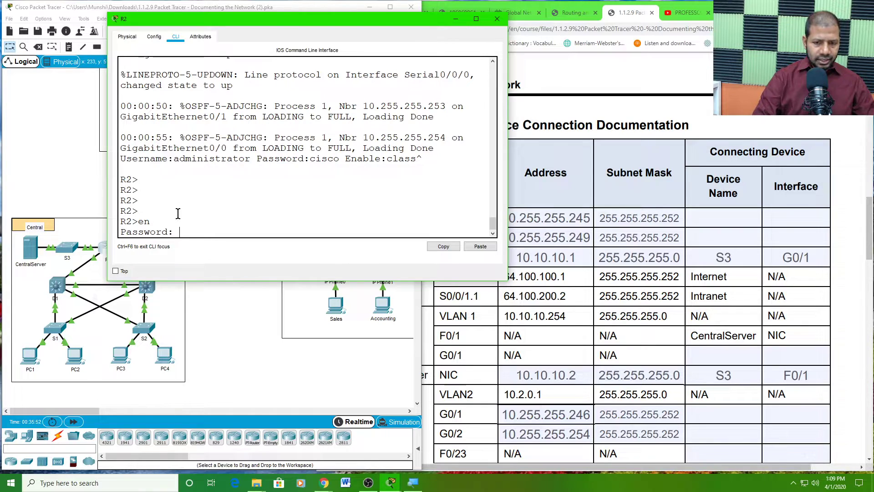
type("class")
key("Return")
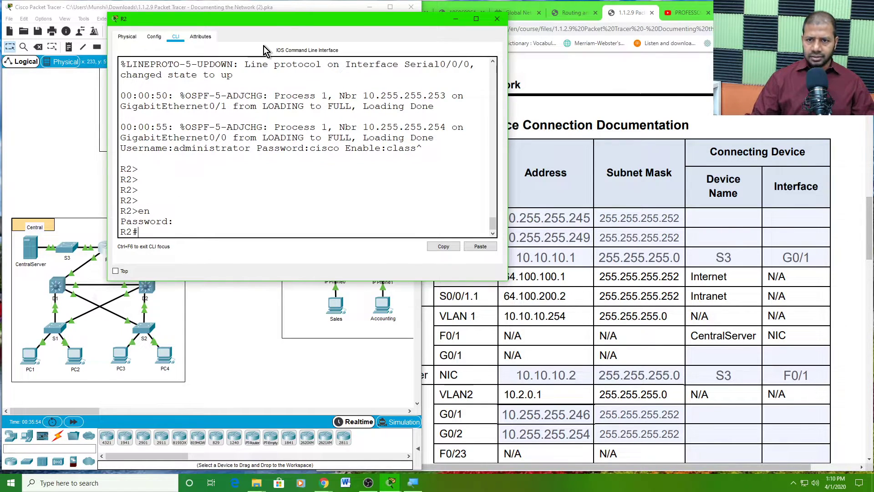
left_click_drag(300, 20, 340, 13)
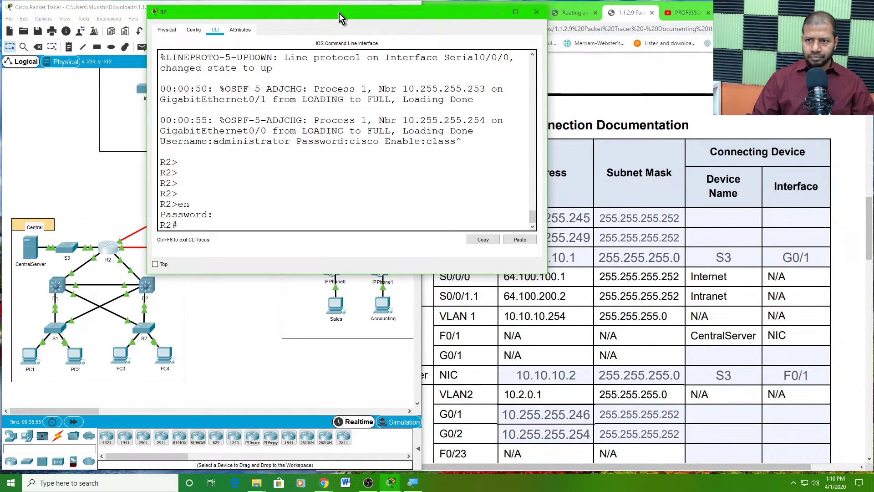
left_click(59, 291)
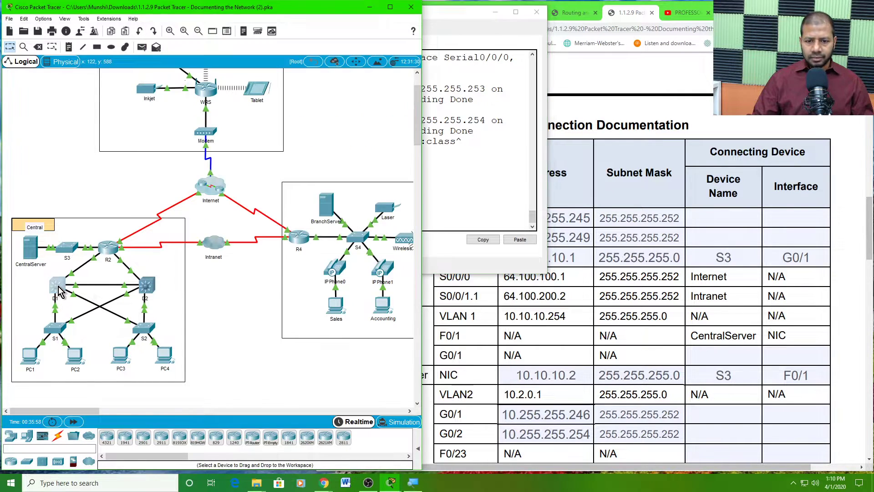
- Enlarge D1's console and log in to its privileged mode with the login and enable passwords
left_click_drag(444, 103, 149, 10)
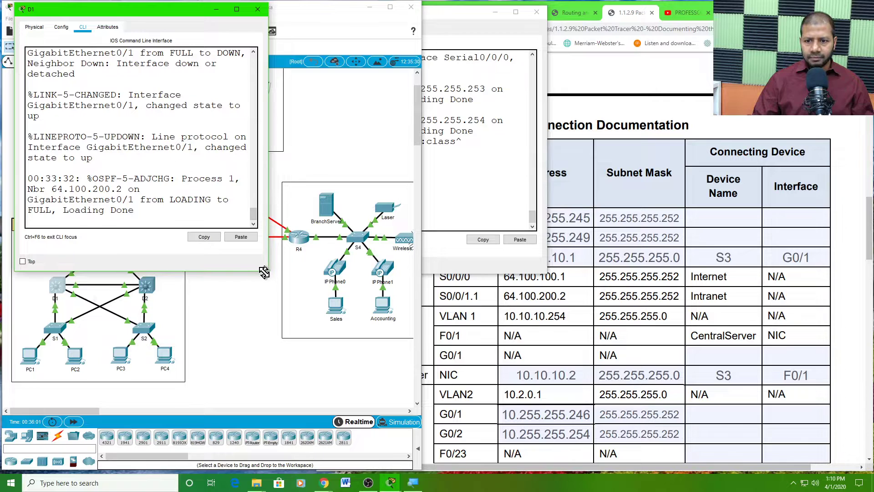
left_click_drag(264, 272, 373, 321)
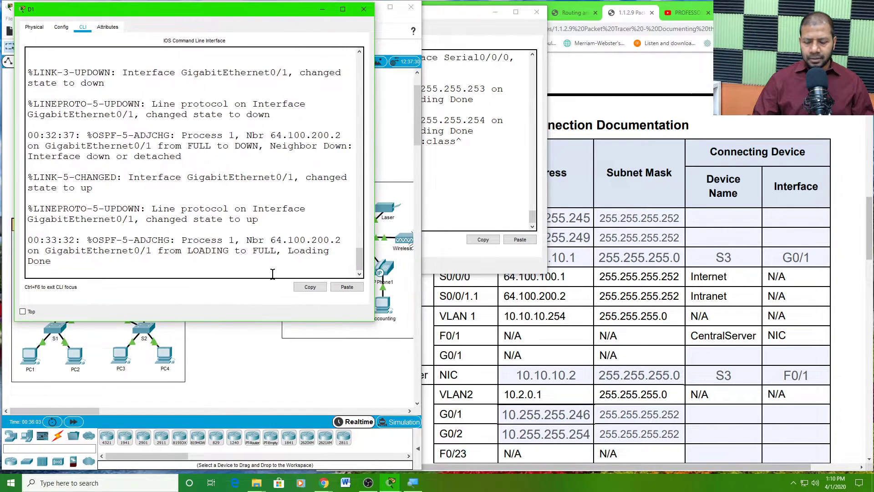
key("ctrl+v")
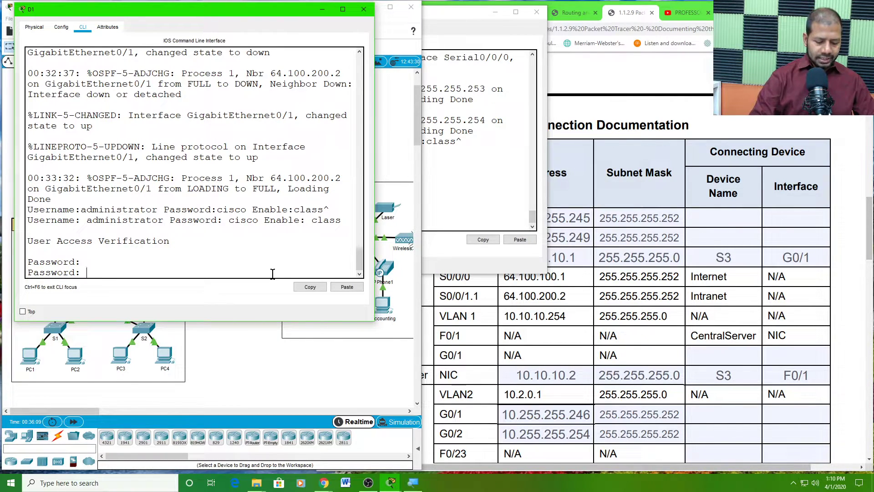
key("Return")
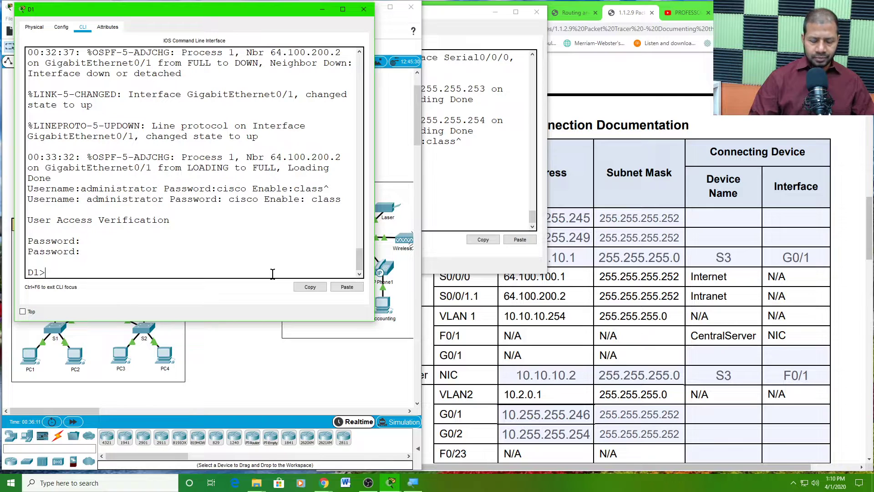
type("en")
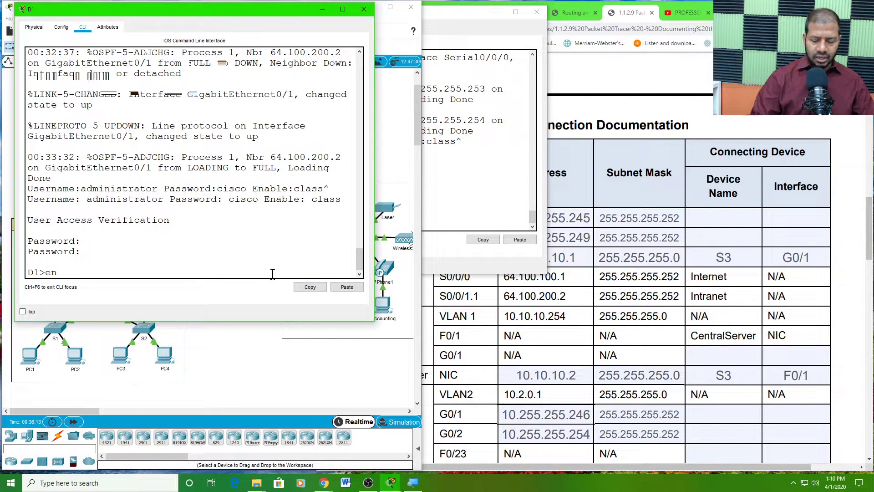
key("Return")
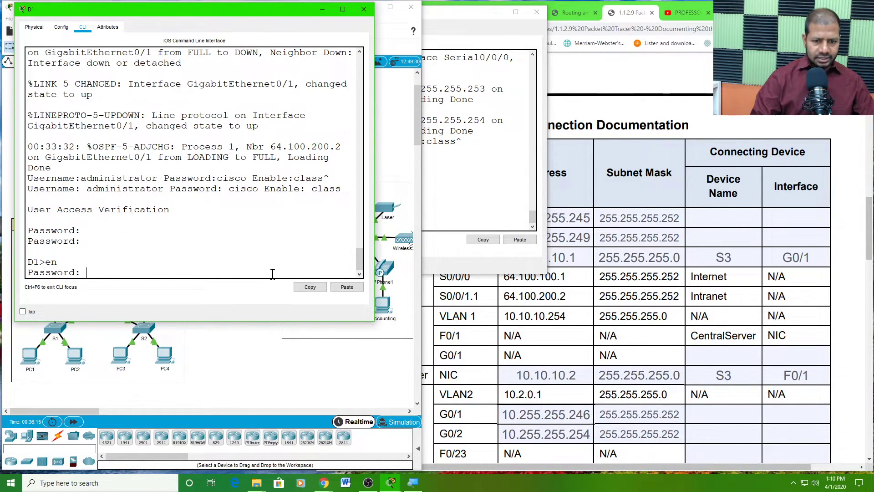
key("Return")
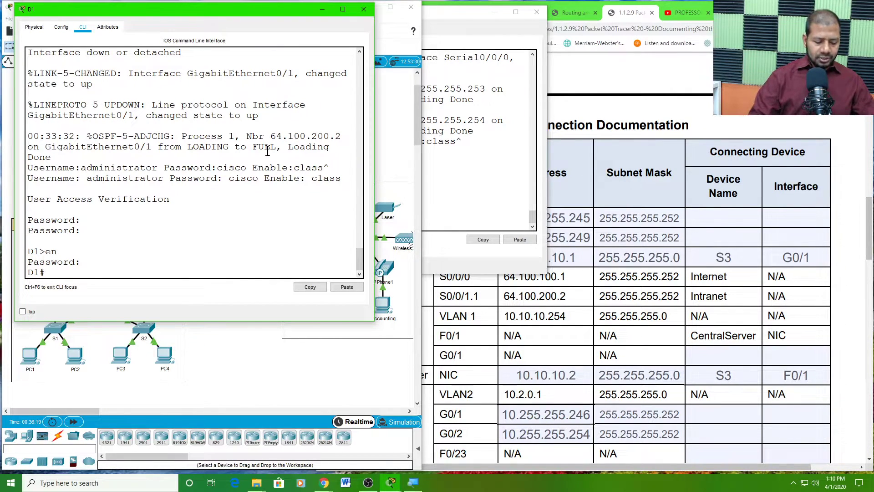
- Run 'reload' on switch D1 and confirm the restart
type("rel")
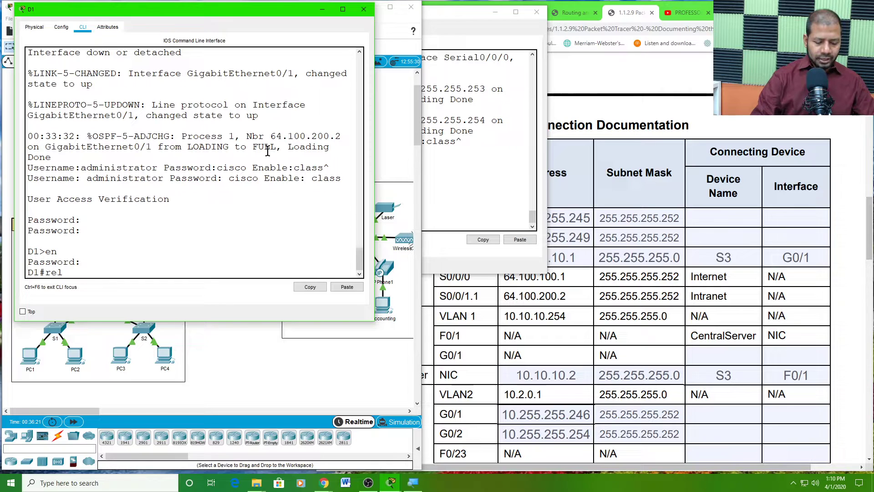
type("oad")
key("Return")
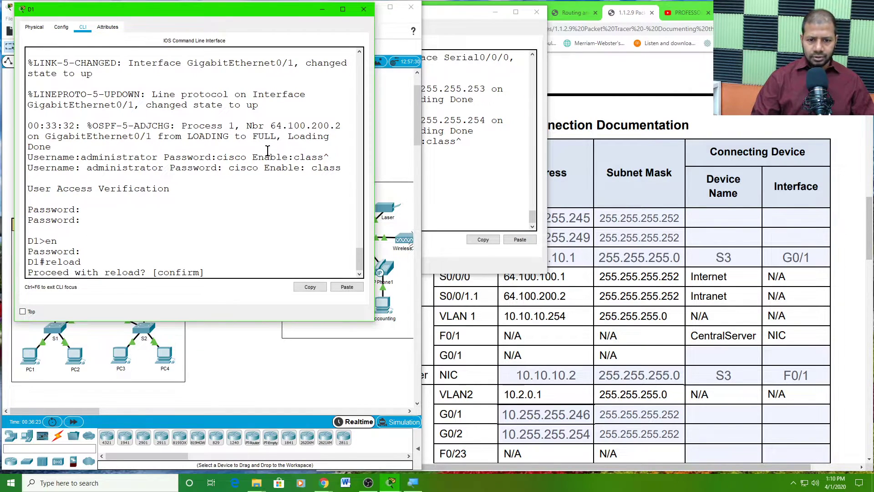
key("Return")
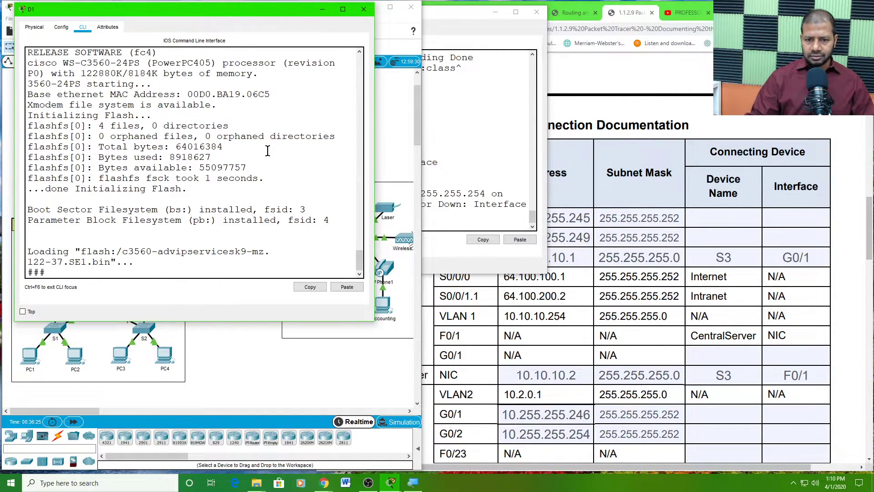
left_click(501, 111)
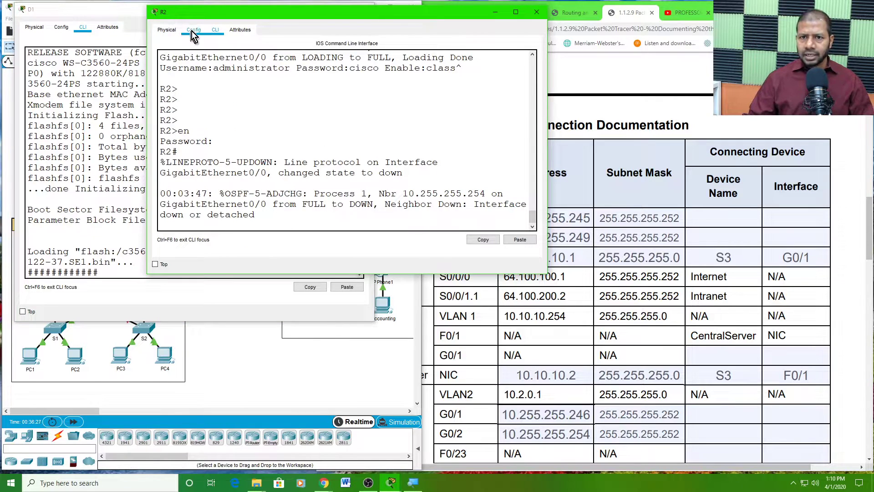
- Highlight R2's log message of GigabitEthernet0/0 changing state to down, and dismiss the Interface Locked warning
left_click_drag(239, 11, 133, 87)
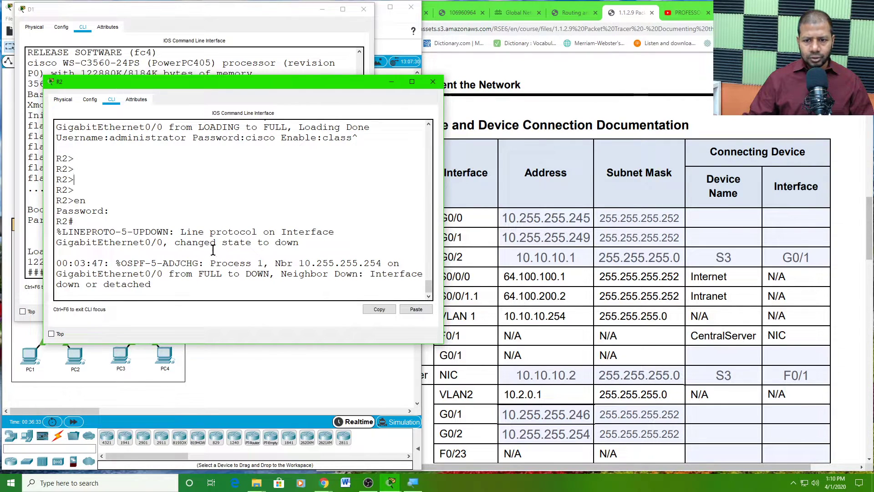
left_click_drag(108, 245, 159, 246)
left_click(153, 243)
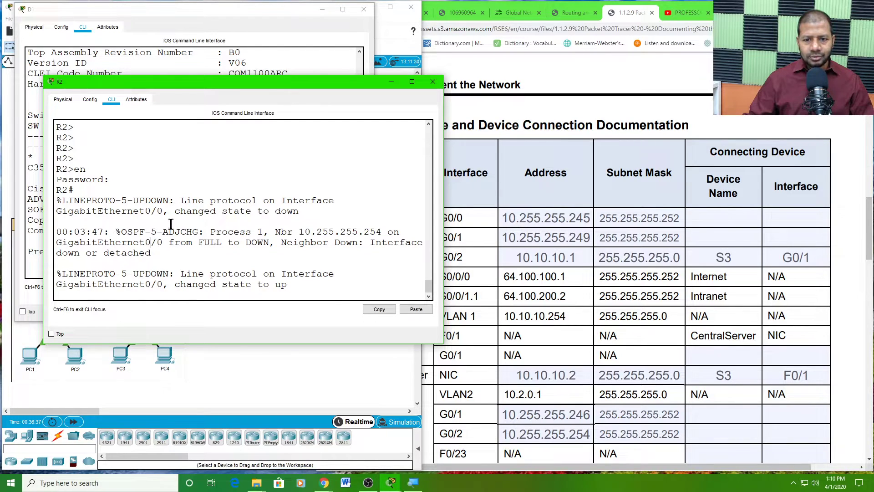
triple_click(158, 211)
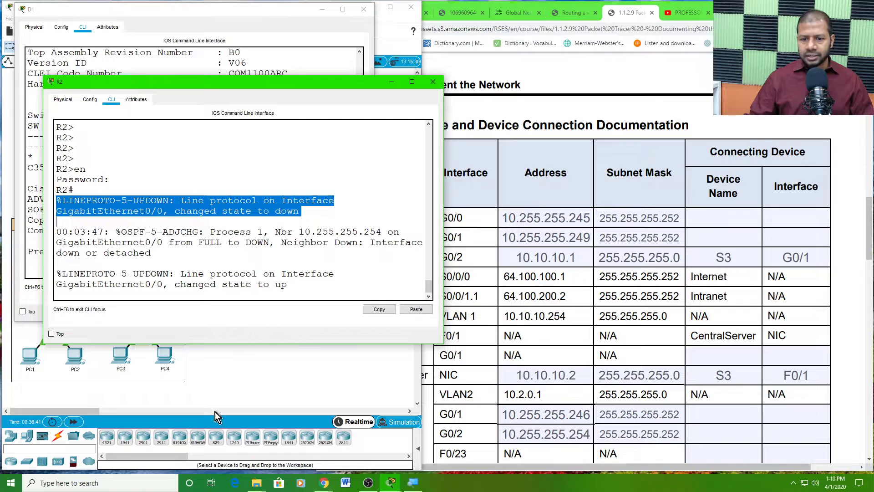
left_click(149, 378)
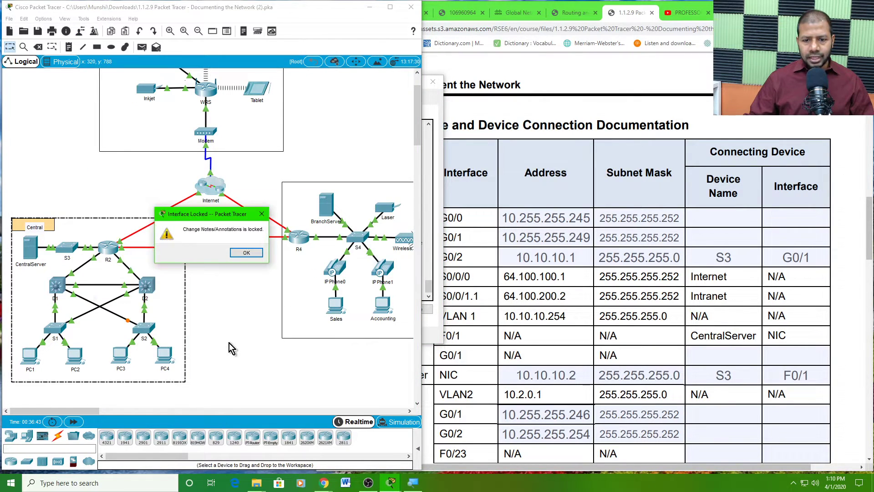
left_click(254, 256)
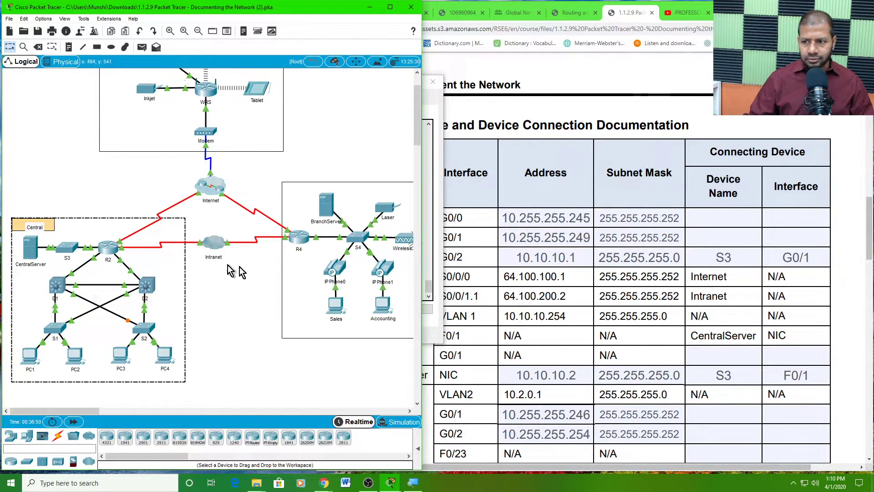
left_click(479, 247)
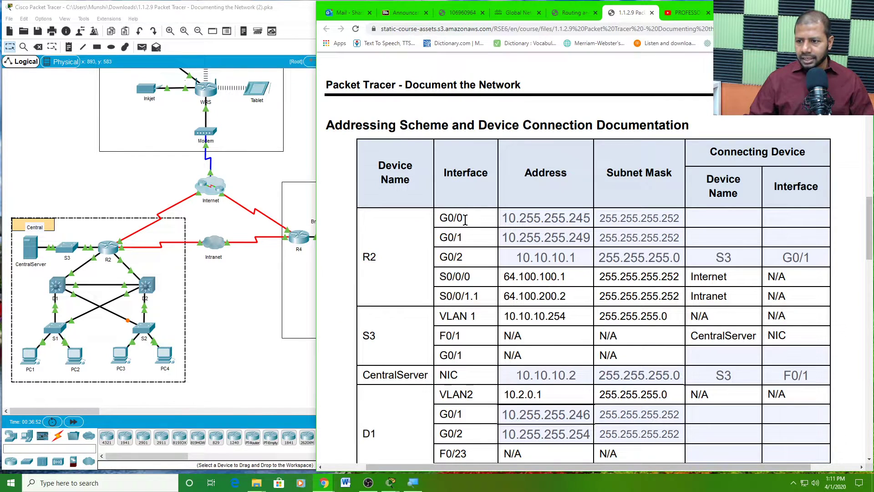
- Enter D1 and D2 as the connecting device names for R2's G0/0 and G0/1
left_click(689, 218)
type("D1")
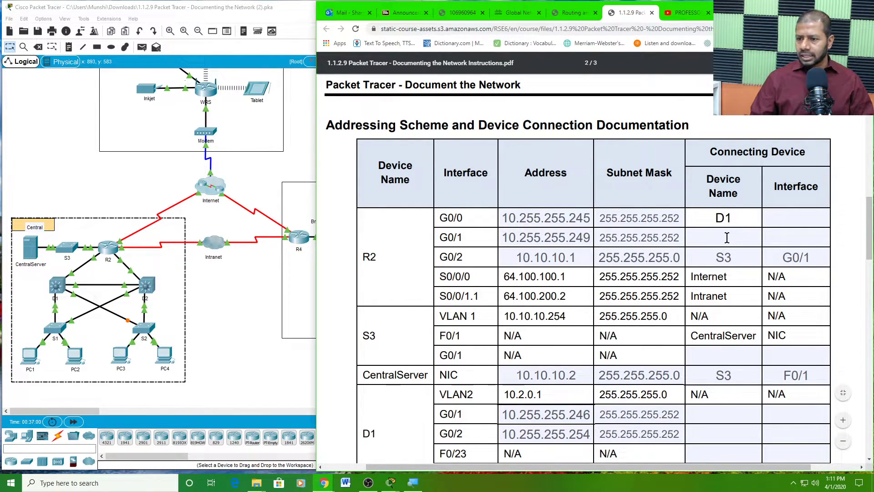
left_click(695, 230)
type("D2")
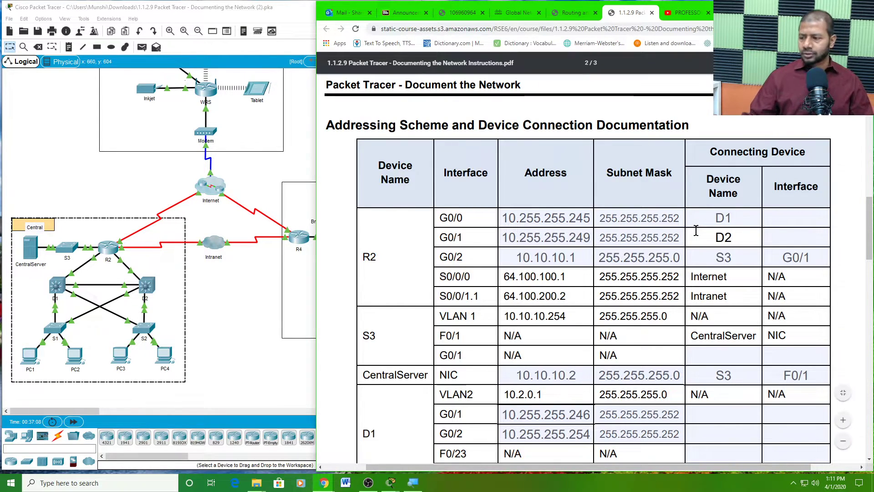
left_click(771, 216)
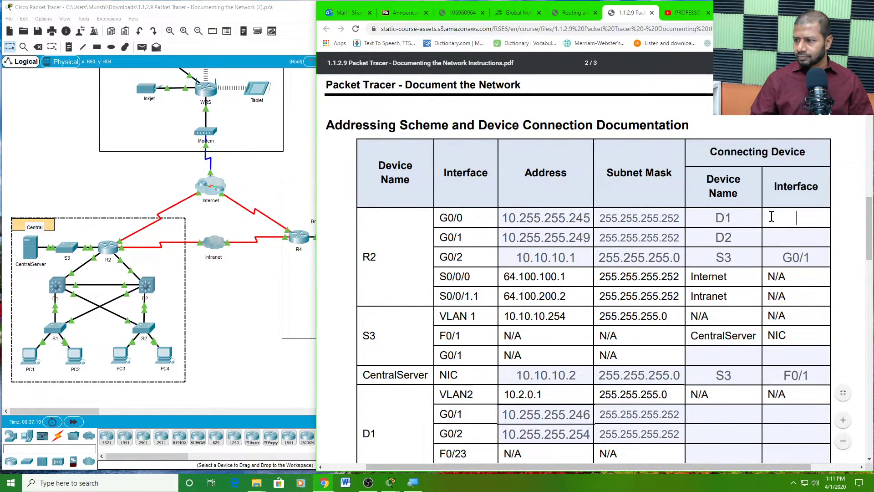
- Check the S3 entry in R2's G0/2 row and the D2 entry in the G0/1 row
left_click(728, 256)
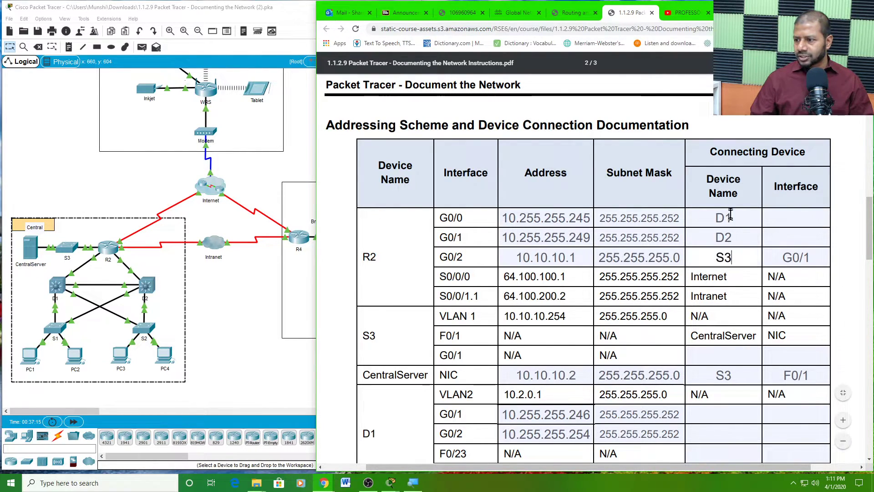
left_click(720, 237)
double_click(718, 237)
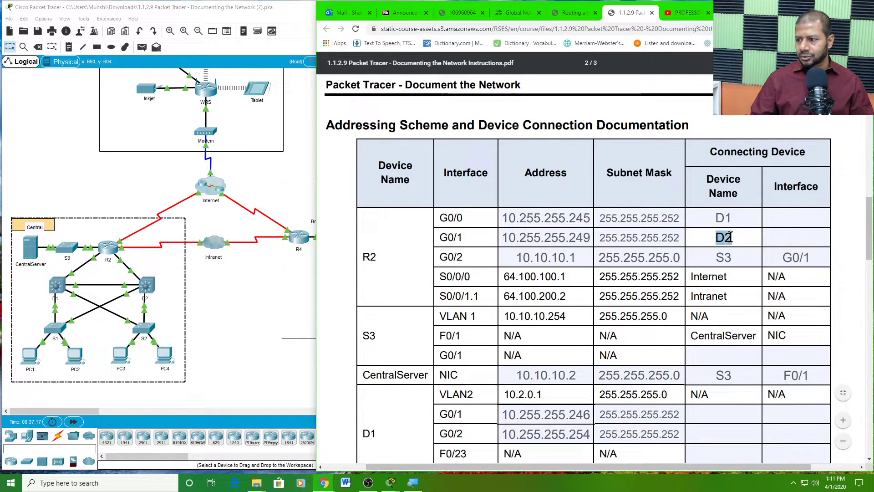
left_click(755, 235)
left_click(784, 219)
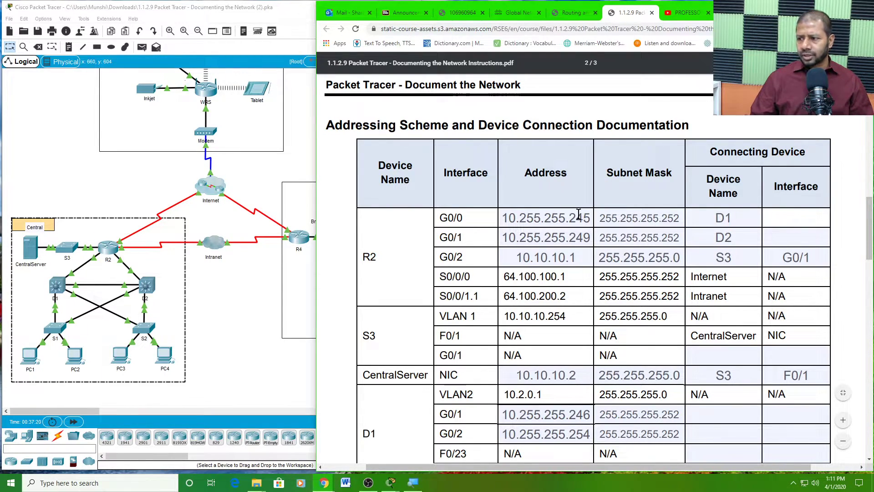
left_click(58, 287)
- Log D1 back in to the D1# prompt after its reload, then restore its console and show the topology
key("Return")
key("Return")
key("Return")
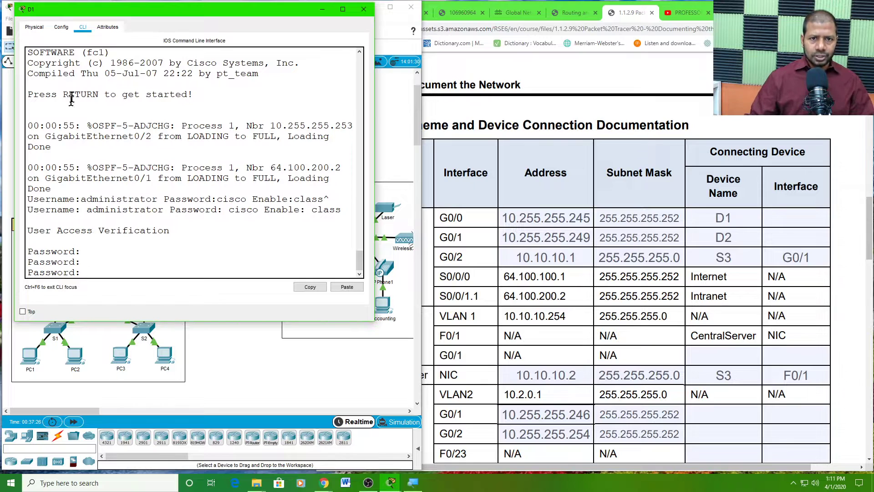
left_click_drag(173, 11, 242, 14)
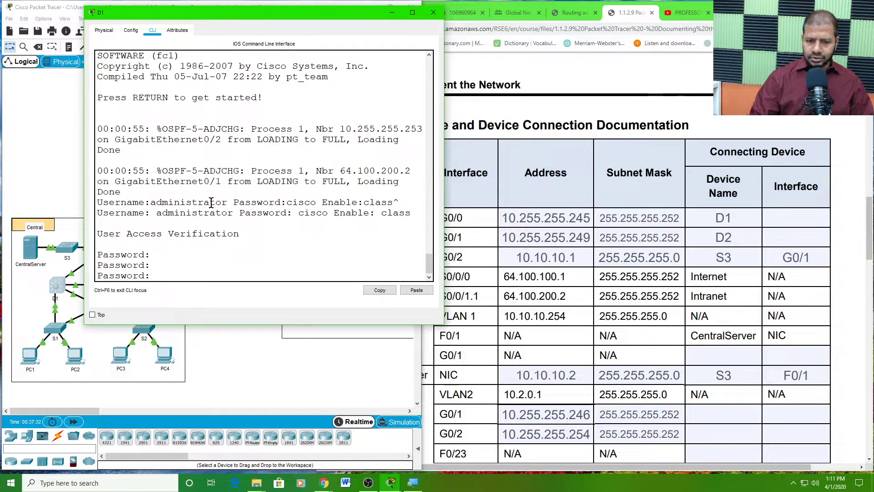
key("Return")
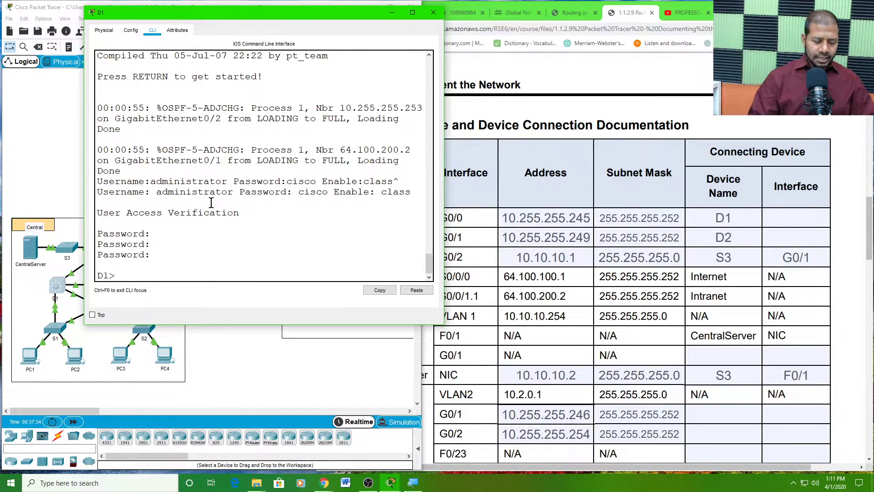
type("en")
key("Return")
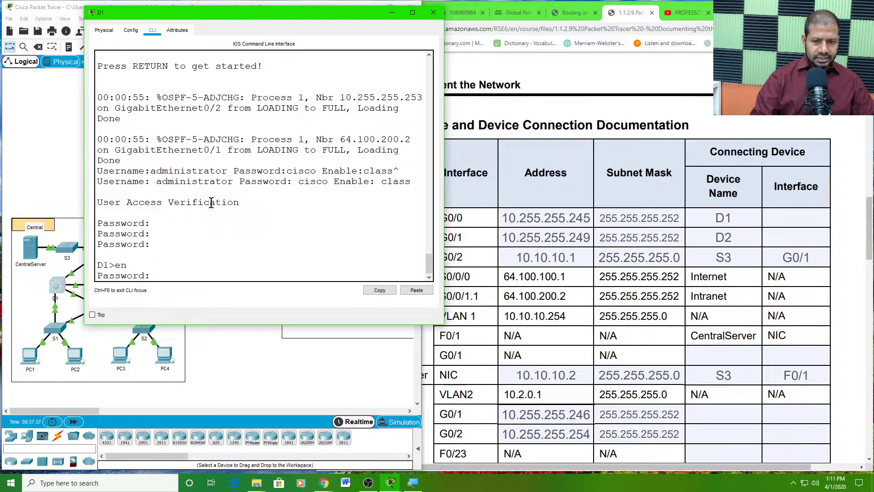
key("Return")
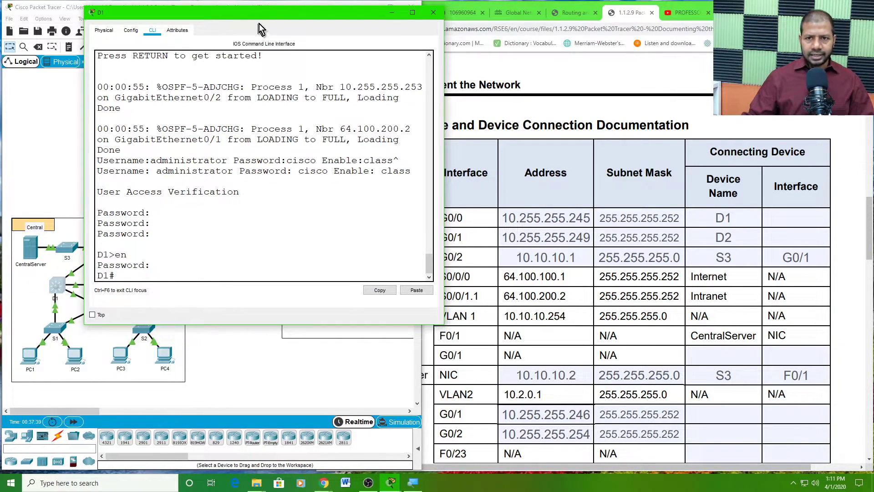
mouse_move(271, 12)
left_mouse_down()
mouse_move(434, 43)
mouse_move(429, 16)
mouse_move(258, 1)
left_mouse_up()
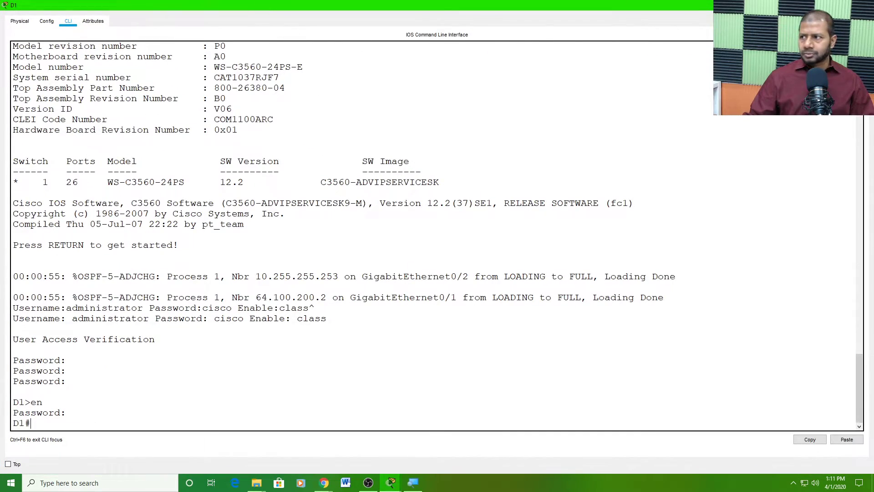
left_click(842, 5)
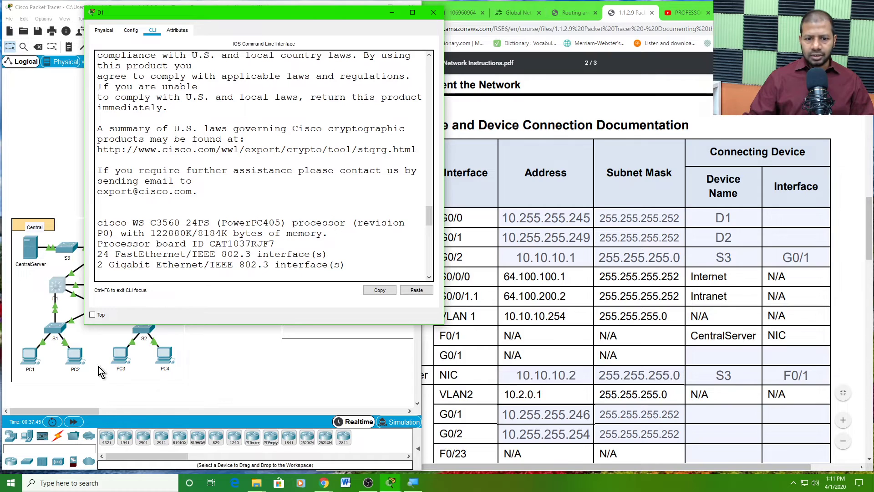
left_click(238, 385)
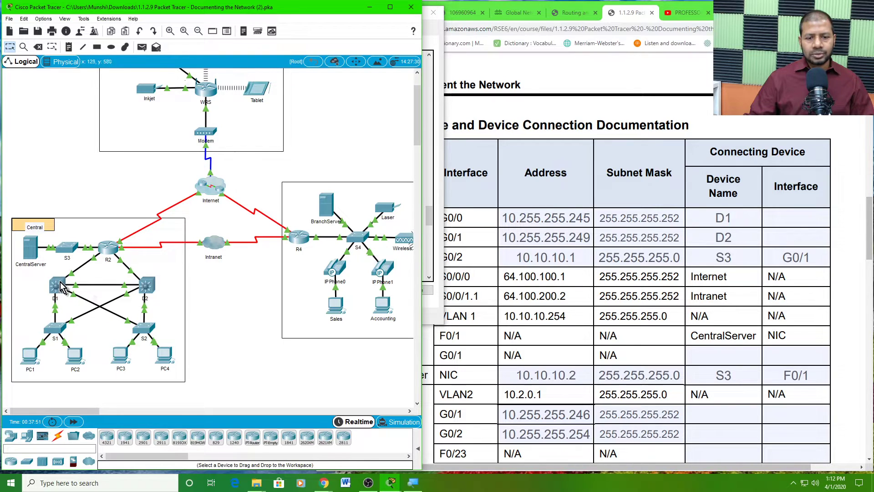
- Run 'reload' on router R2, confirm it, and dismiss the warning
left_click(109, 248)
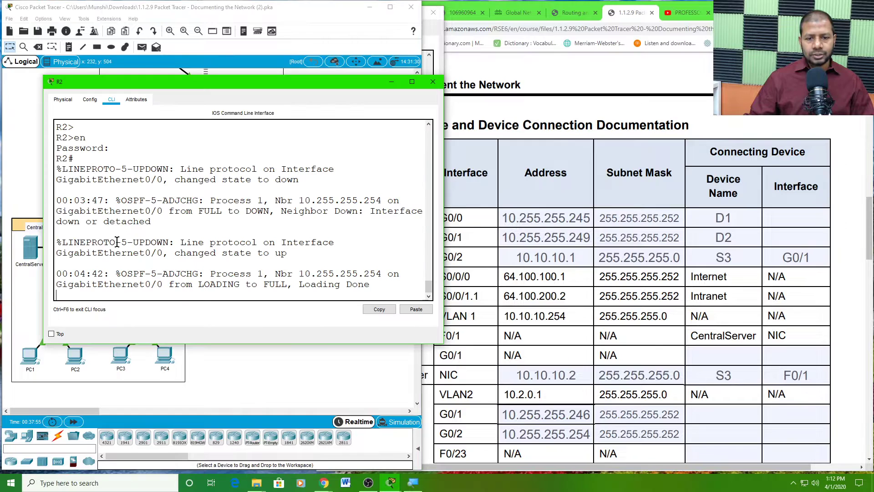
key("Return")
key("Return")
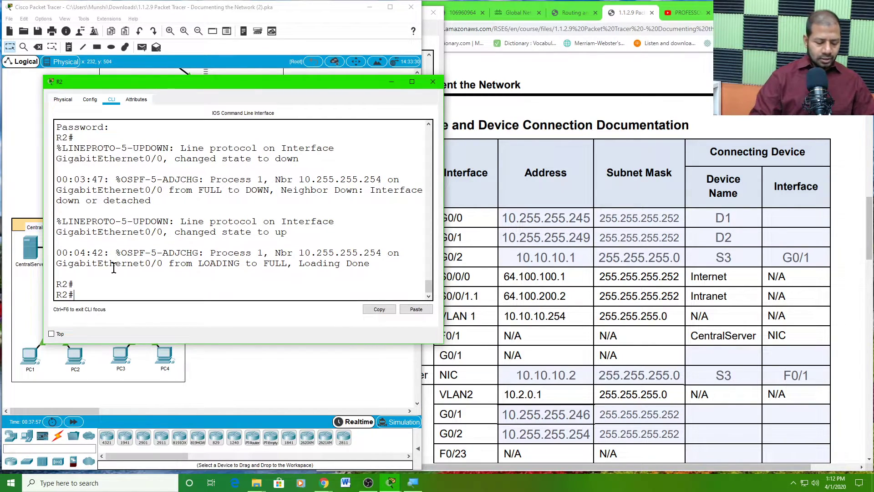
type("reloa")
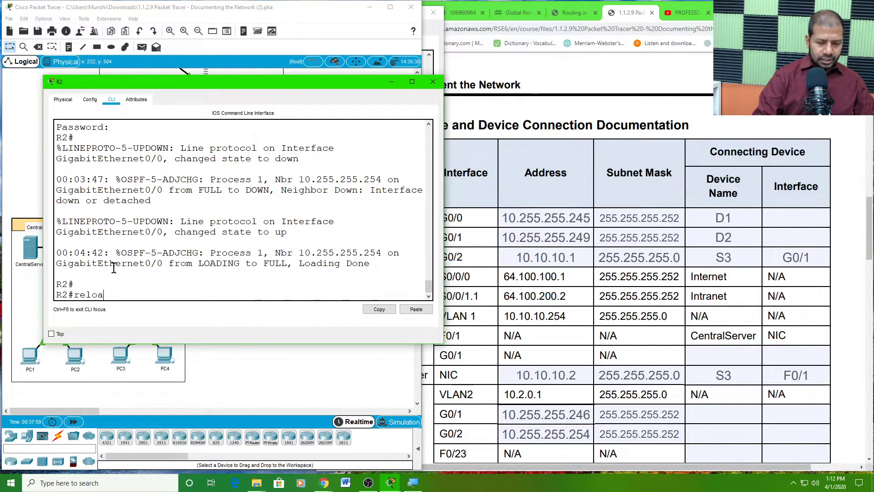
type("d")
key("Return")
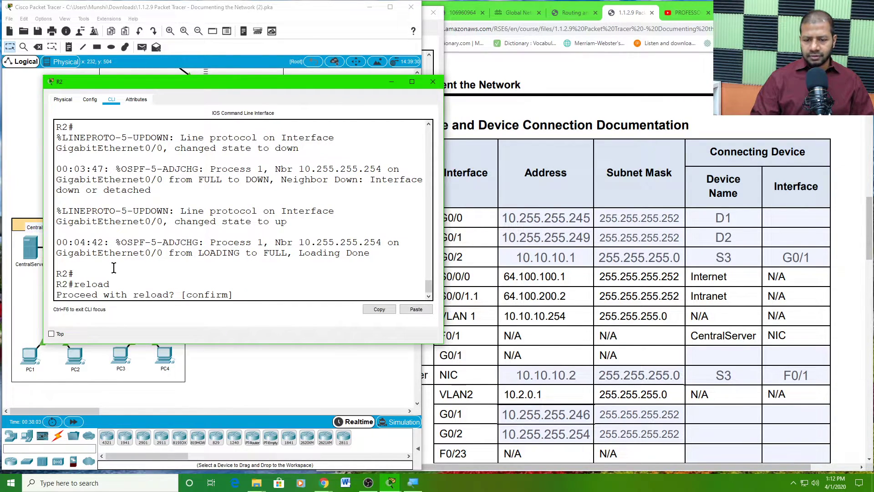
key("Return")
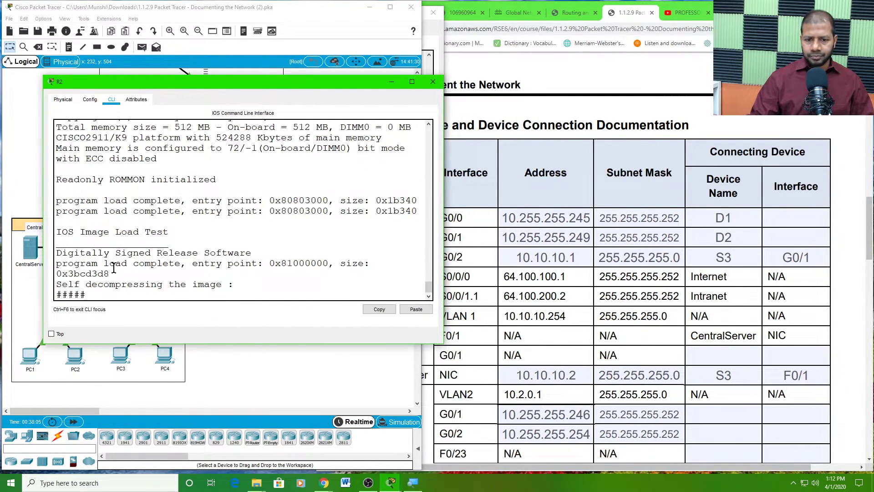
left_click(39, 306)
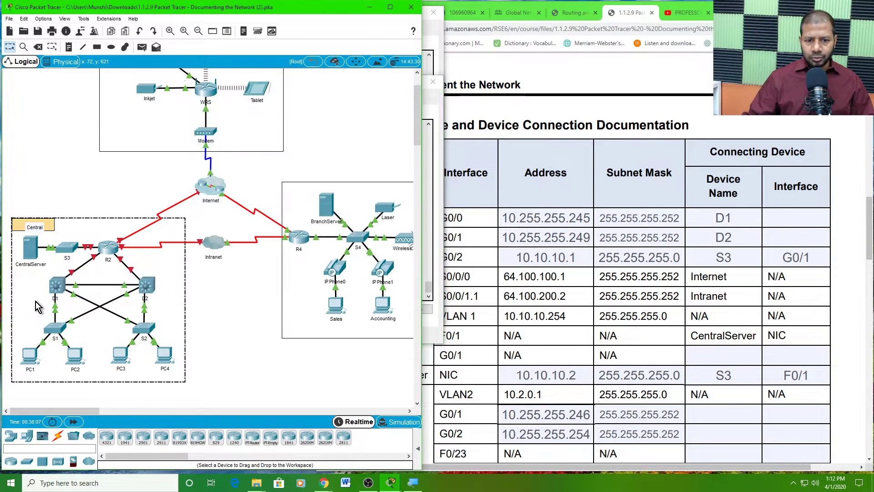
left_click(248, 258)
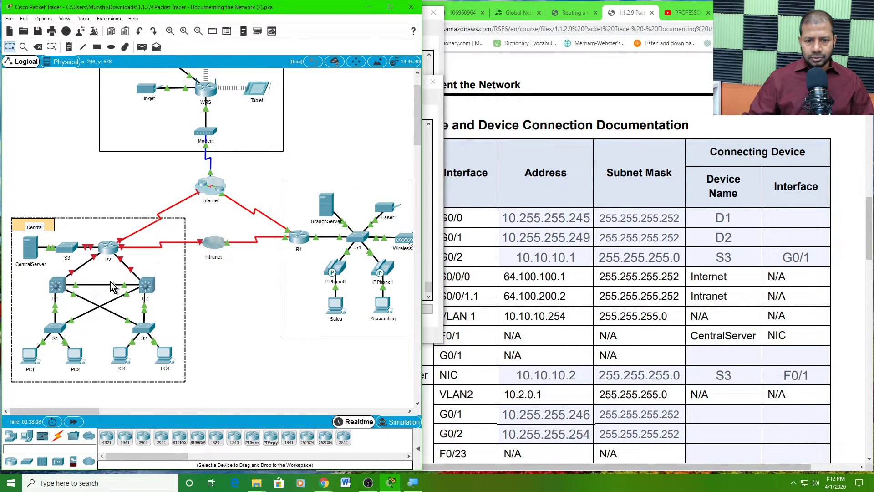
- Highlight D1's log lines showing GigabitEthernet0/1 going down and coming back up
left_click(56, 285)
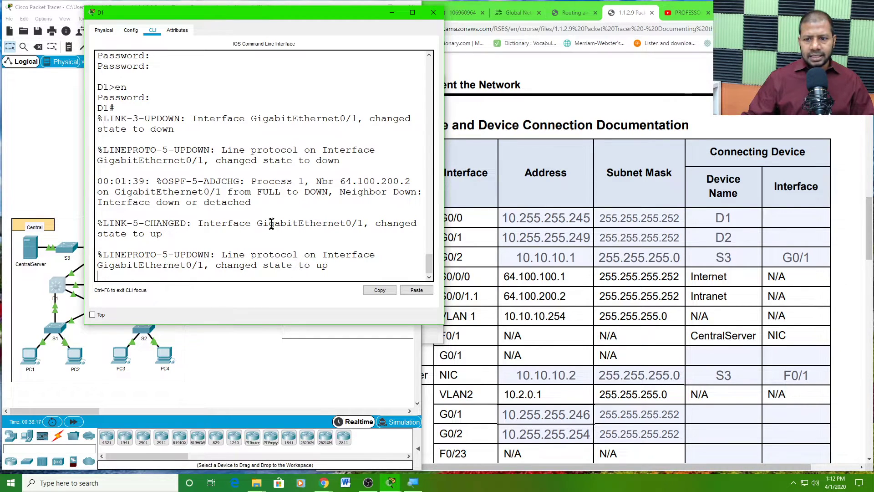
left_click_drag(273, 223, 363, 223)
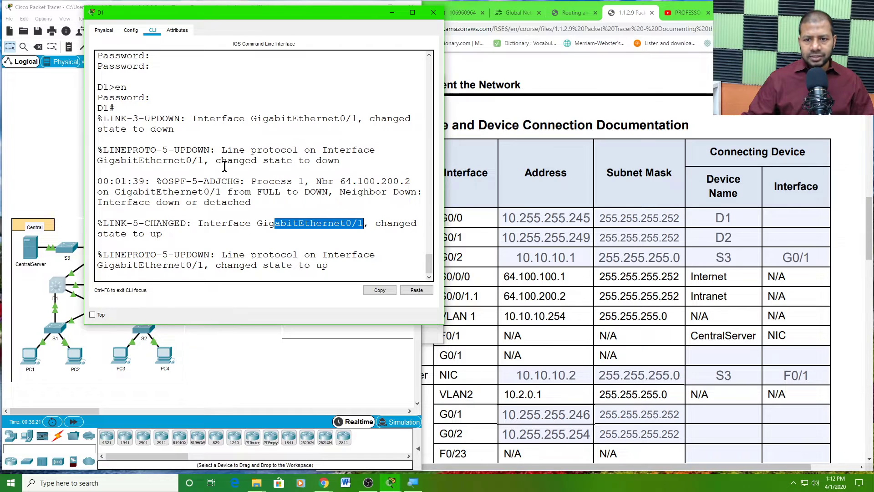
left_click_drag(224, 166, 339, 173)
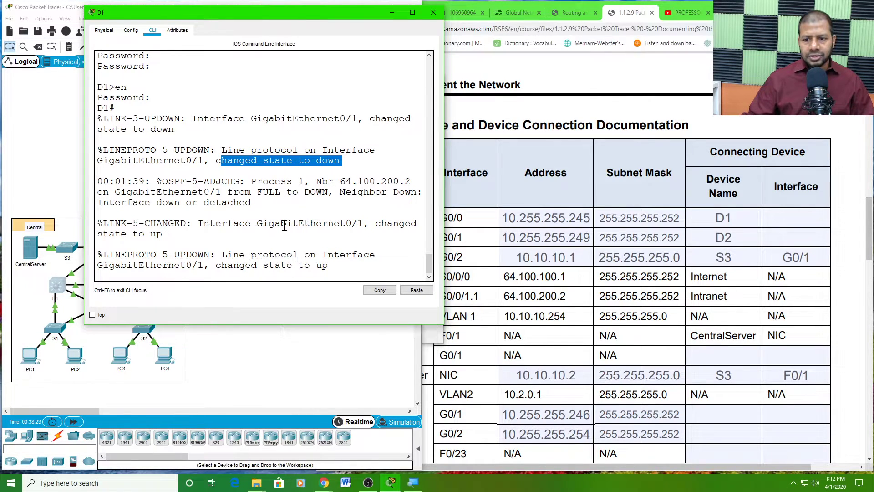
left_click_drag(286, 224, 407, 233)
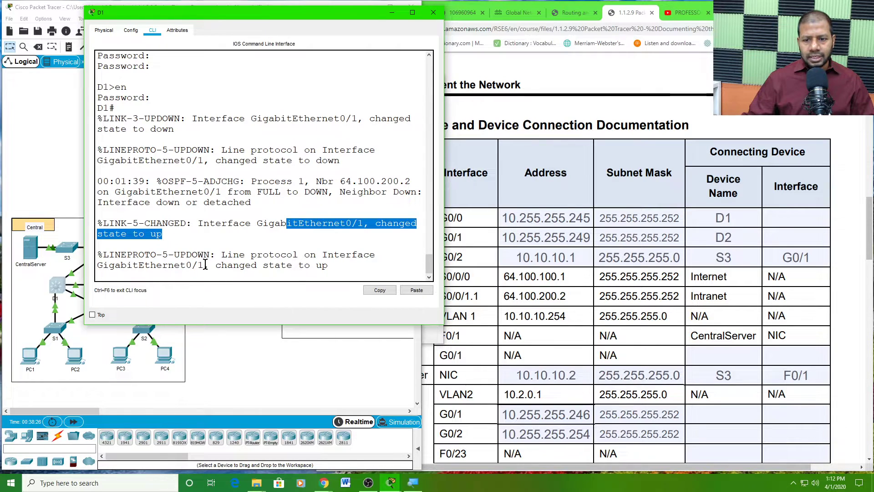
left_click_drag(205, 264, 105, 259)
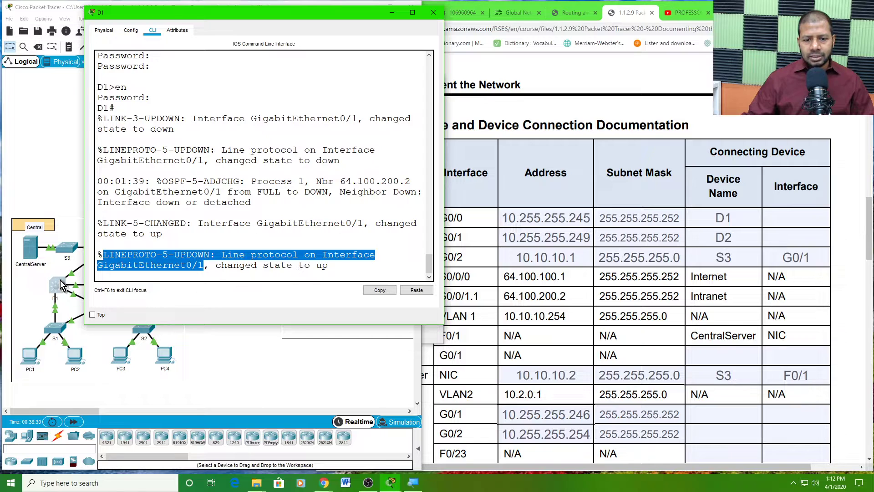
left_click(775, 218)
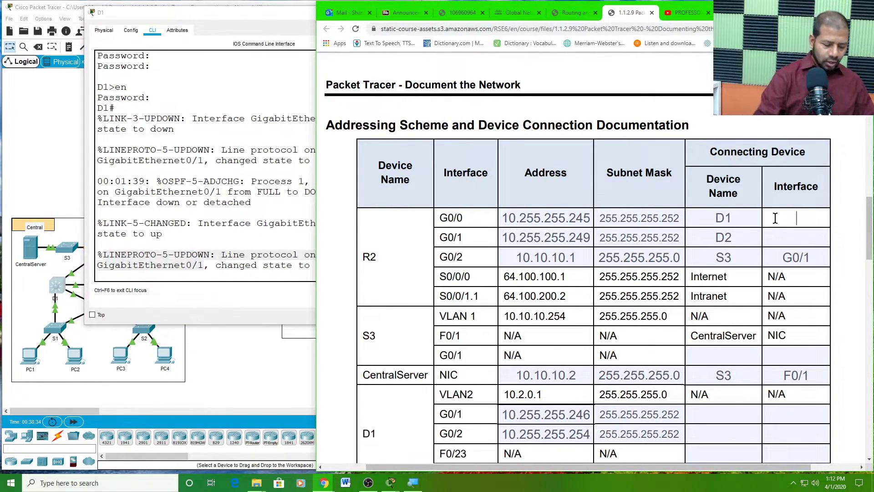
- Enter G0/1 as D1's connecting interface in R2's G0/0 row
type("G0/")
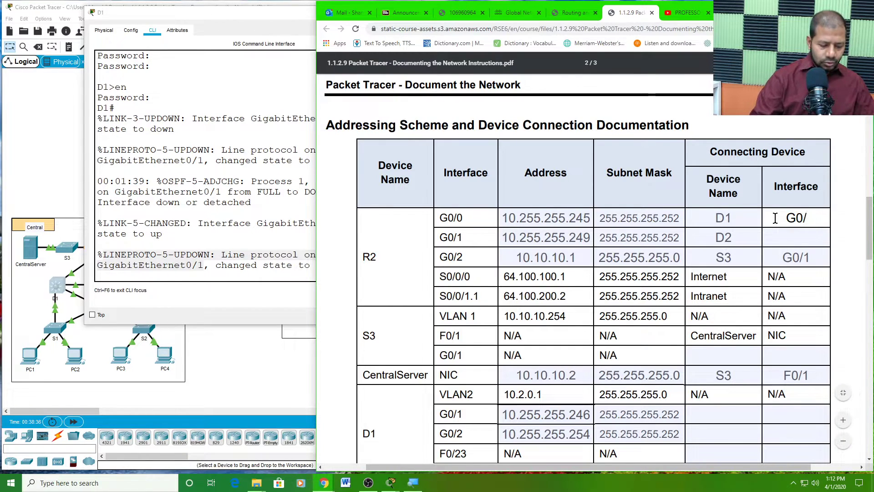
type("1")
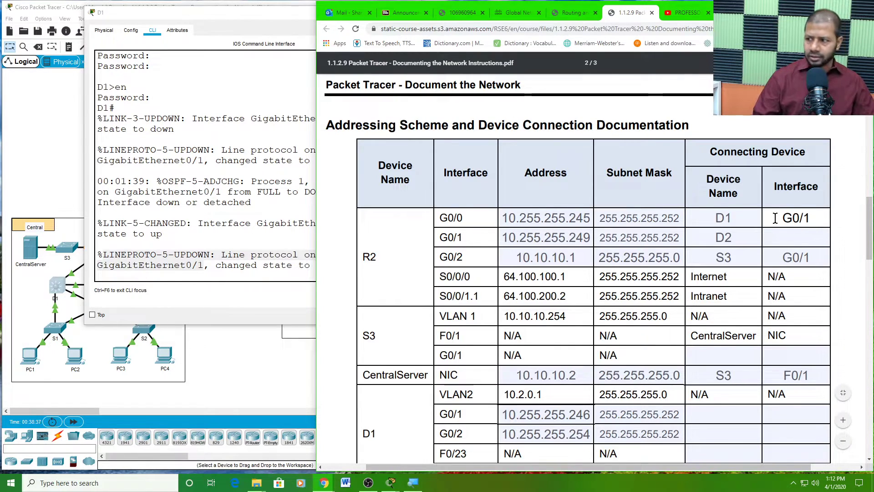
left_click(739, 238)
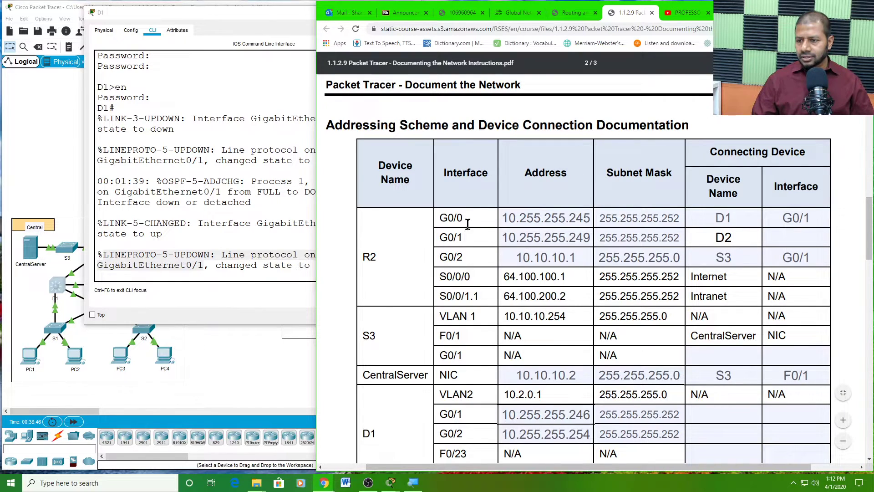
left_click(377, 255)
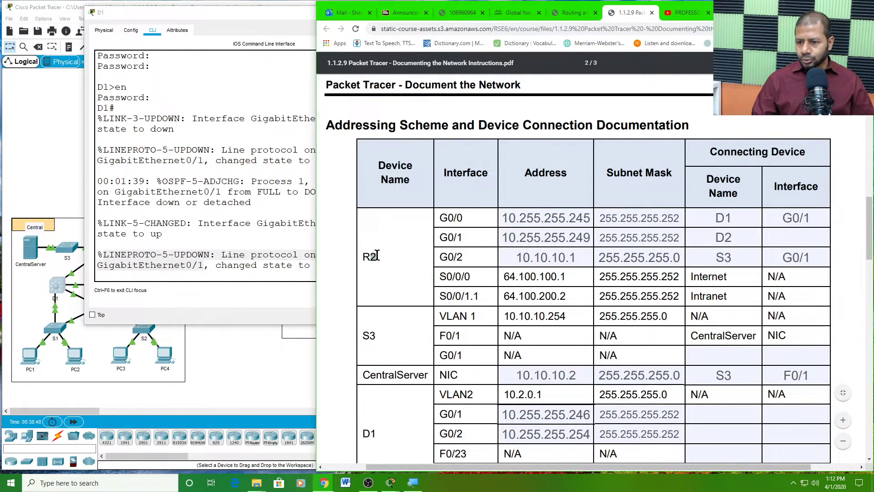
- Review the completed row: R2 G0/0 connects to D1 on G0/1
left_click_drag(377, 255, 365, 256)
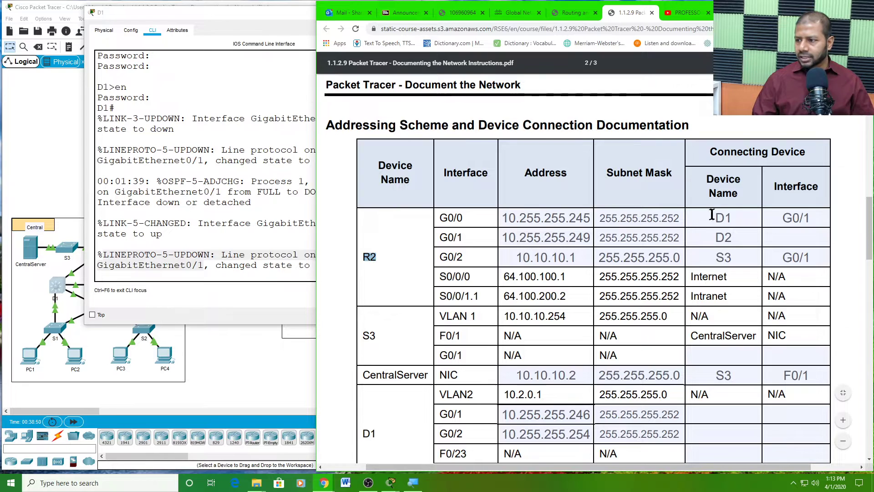
left_click(735, 216)
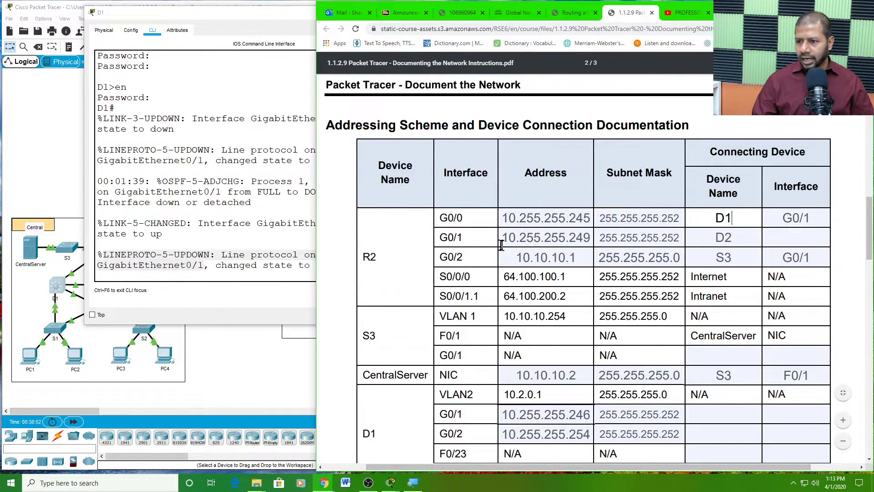
left_click_drag(467, 218, 440, 219)
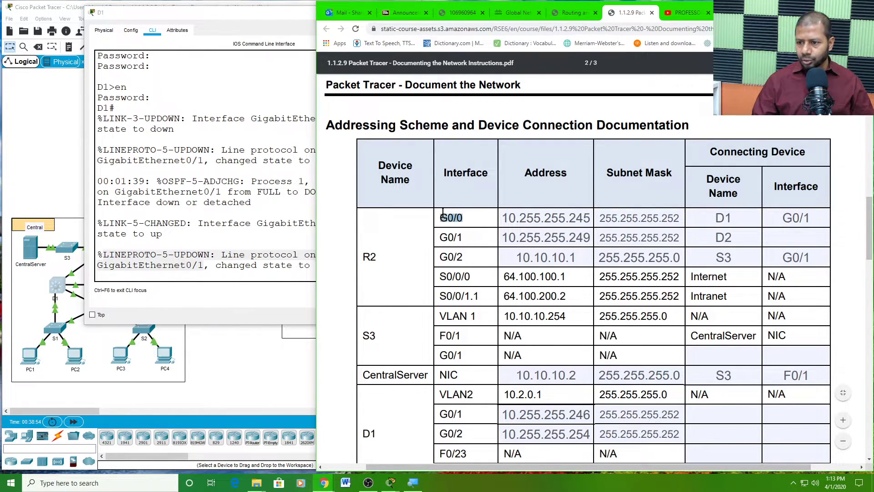
left_click(737, 219)
left_click(795, 220)
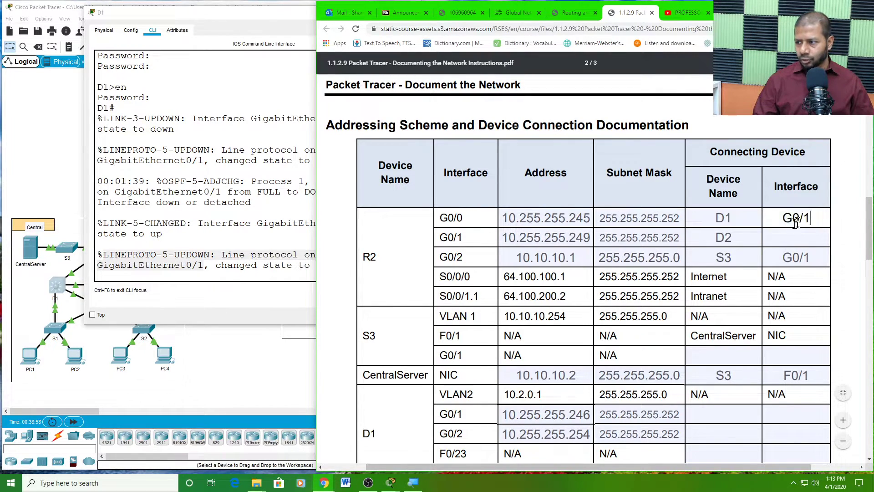
double_click(788, 218)
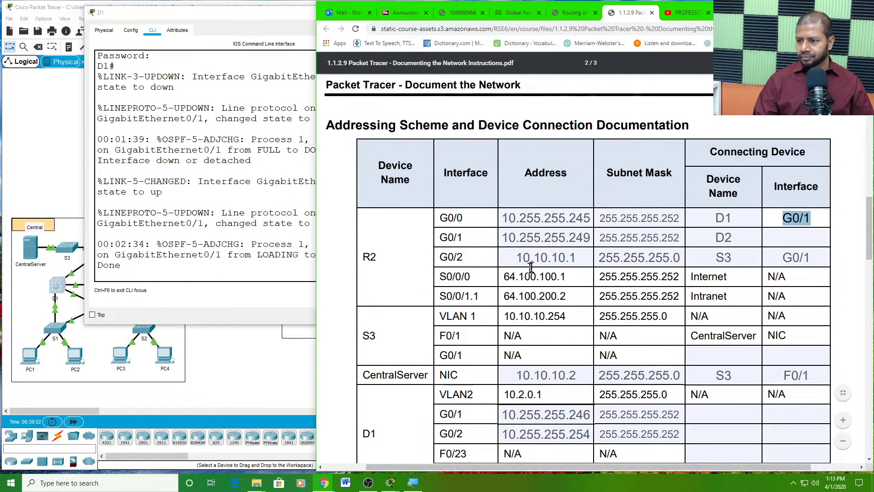
left_click(755, 237)
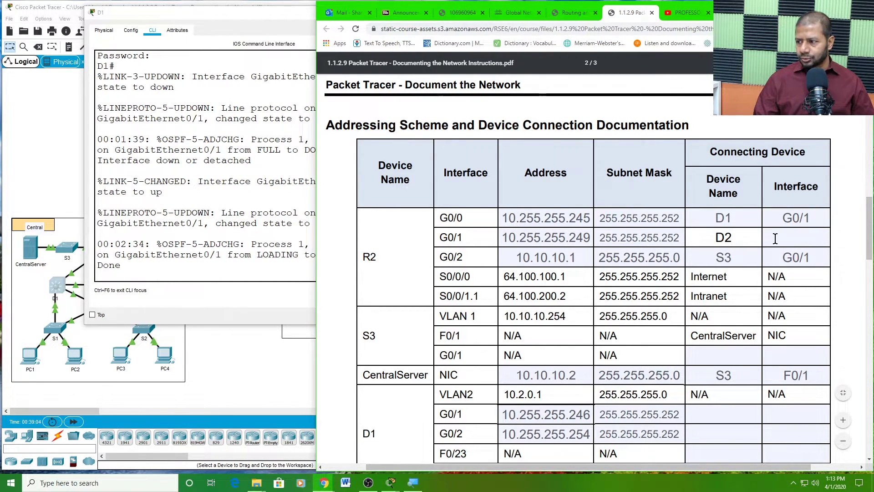
left_click(198, 368)
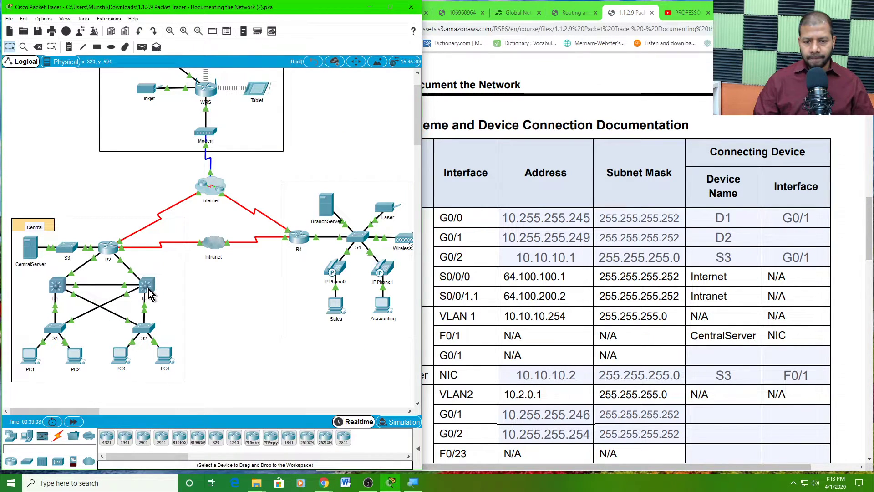
- Log in to switch D2 and reach the D2# prompt using its login and enable passwords
left_click(783, 235)
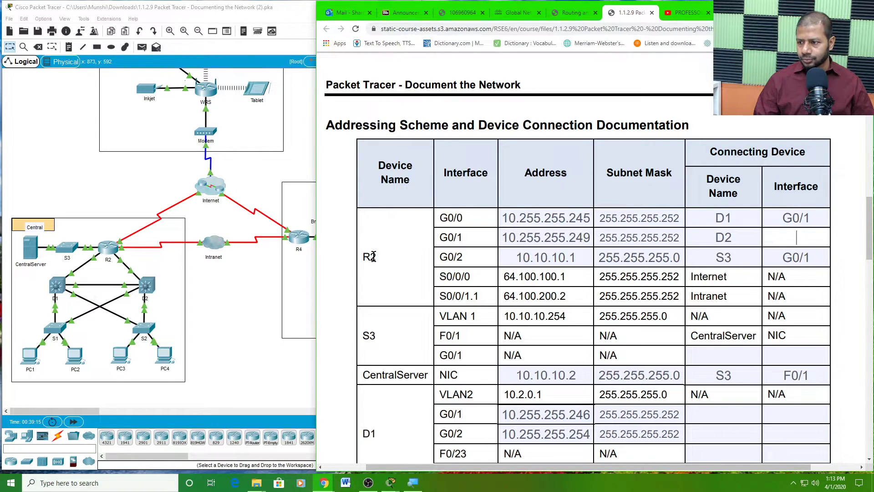
left_click(148, 288)
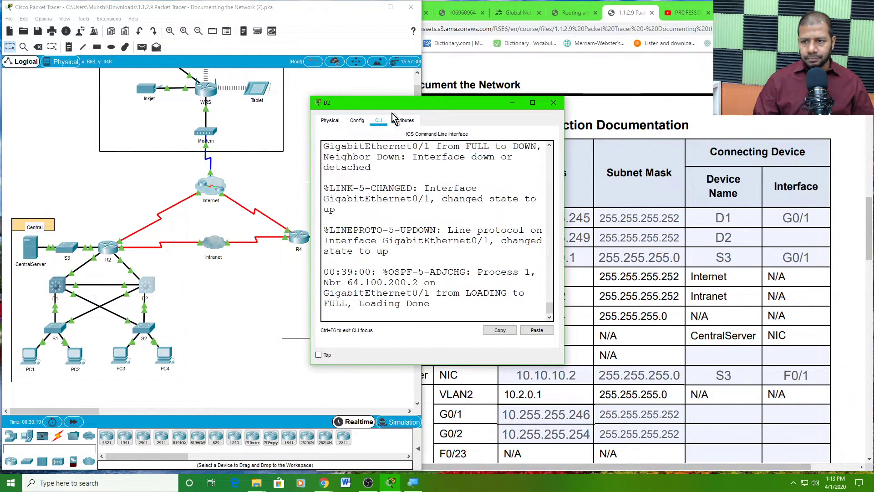
left_click_drag(398, 103, 131, 18)
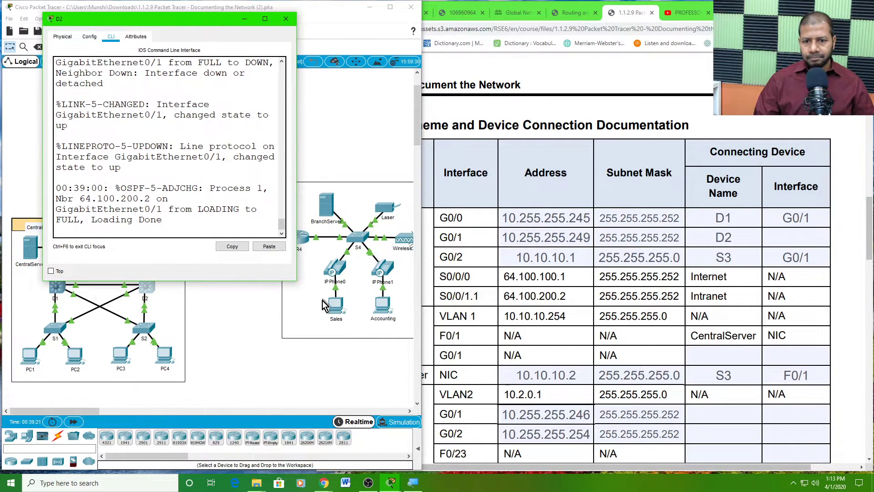
left_click_drag(296, 280, 390, 319)
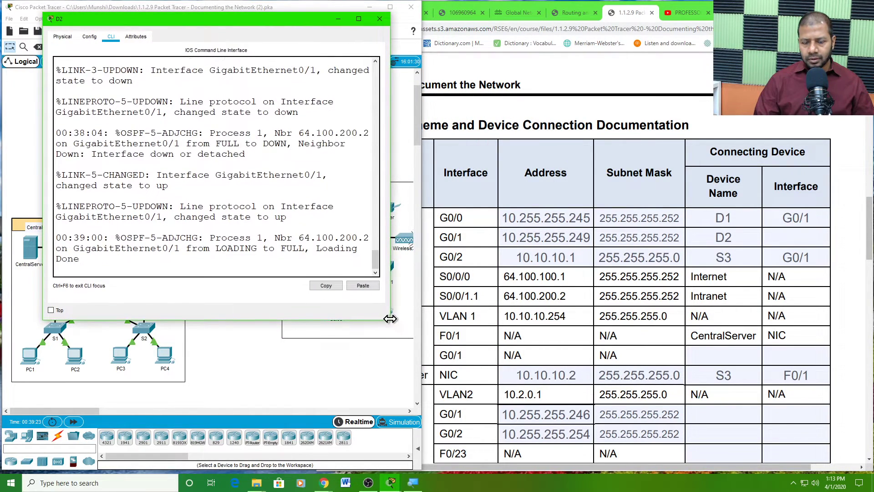
key("Return")
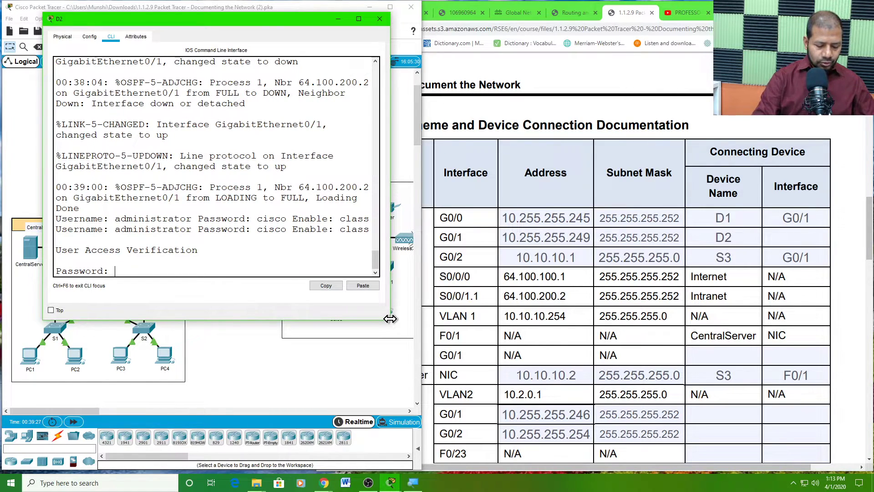
key("Return")
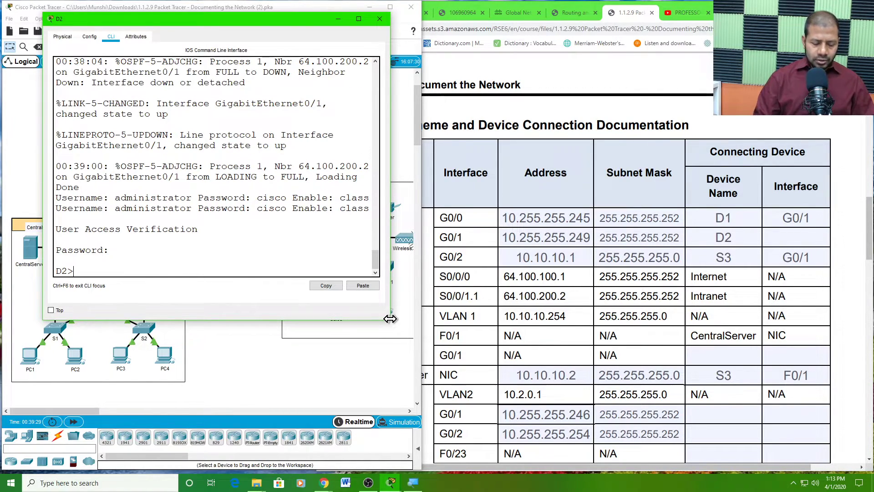
type("en")
key("Return")
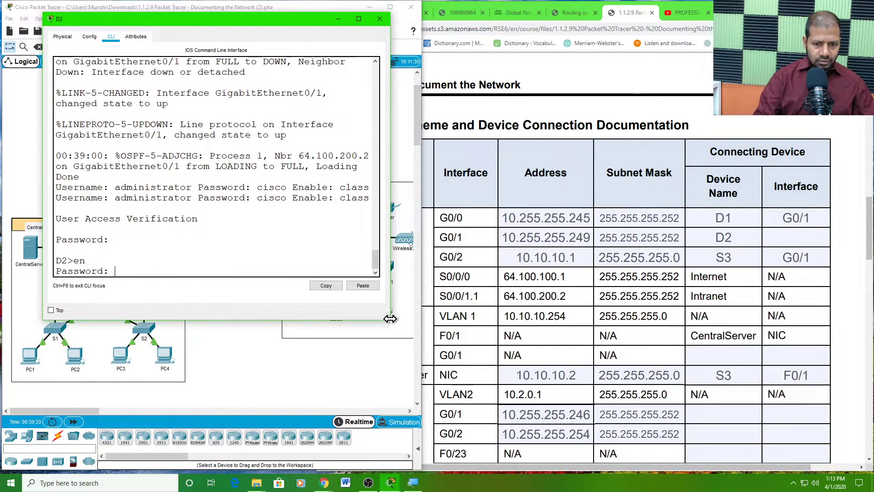
key("Return")
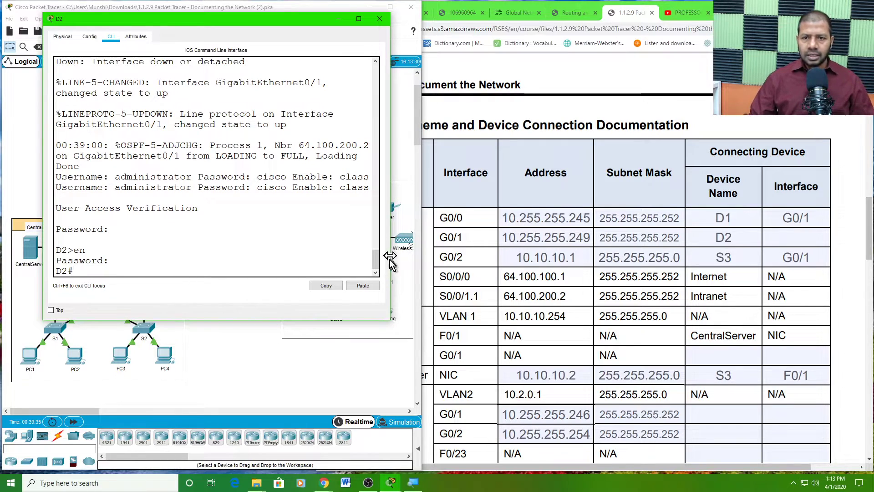
mouse_move(154, 20)
left_mouse_down()
mouse_move(195, 84)
mouse_move(136, 53)
mouse_move(149, 34)
left_mouse_up()
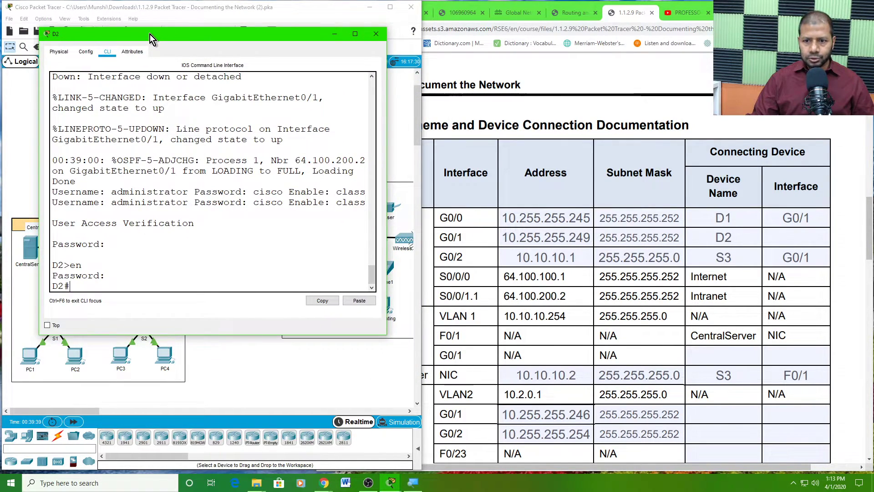
left_click(234, 373)
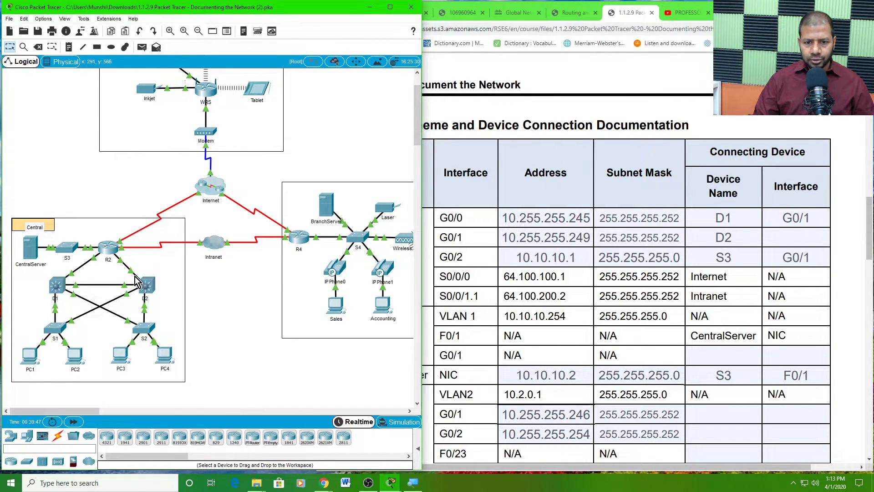
left_click(108, 246)
- Enable privileged mode on R2, then run 'reload' and confirm the restart
key("Return")
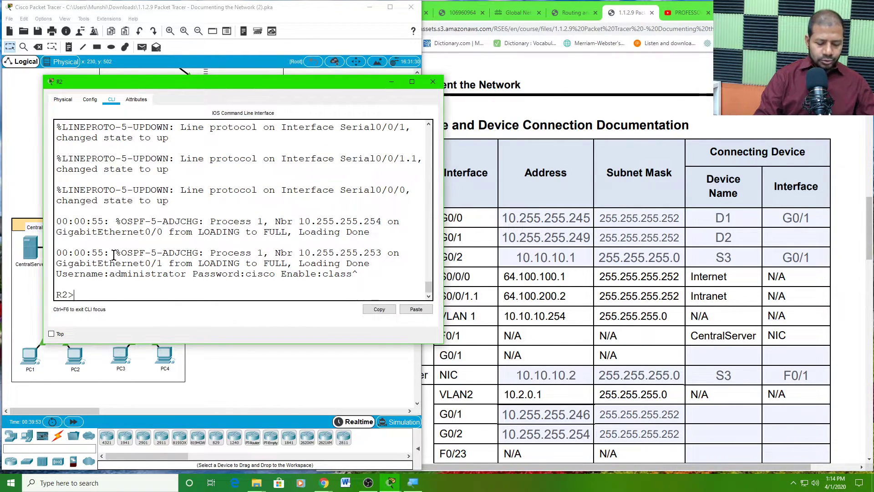
type("en")
key("Return")
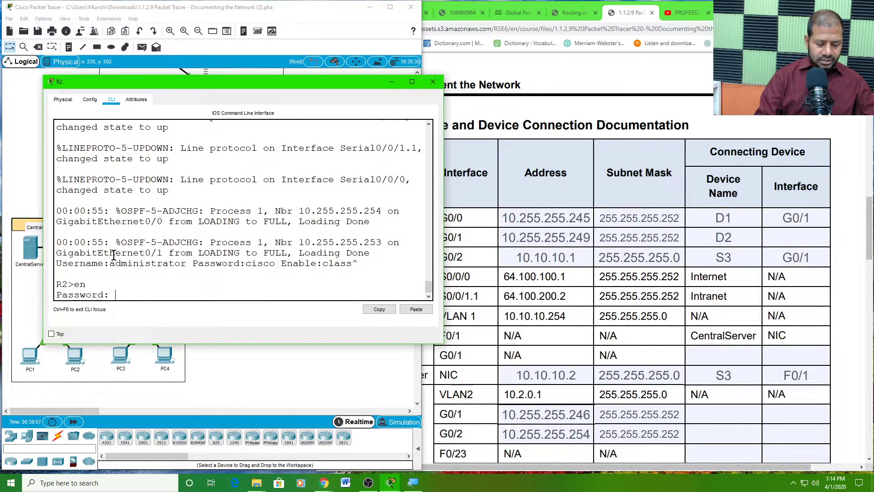
key("Return")
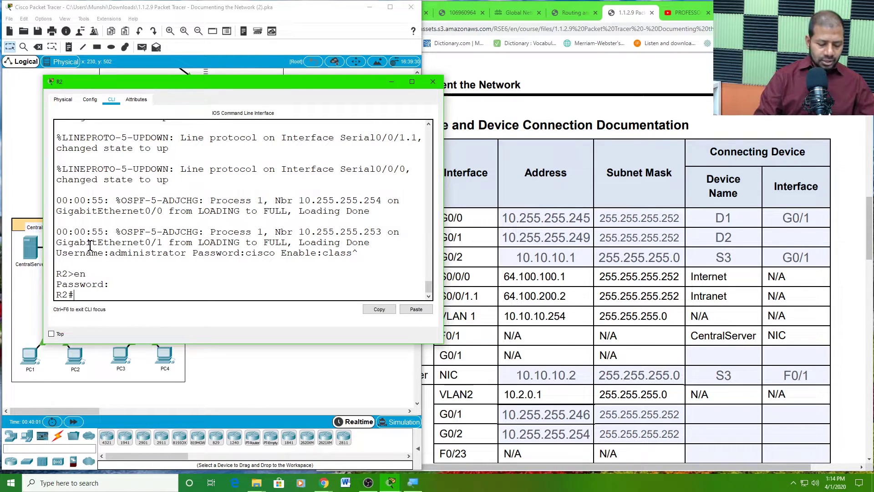
type("reload")
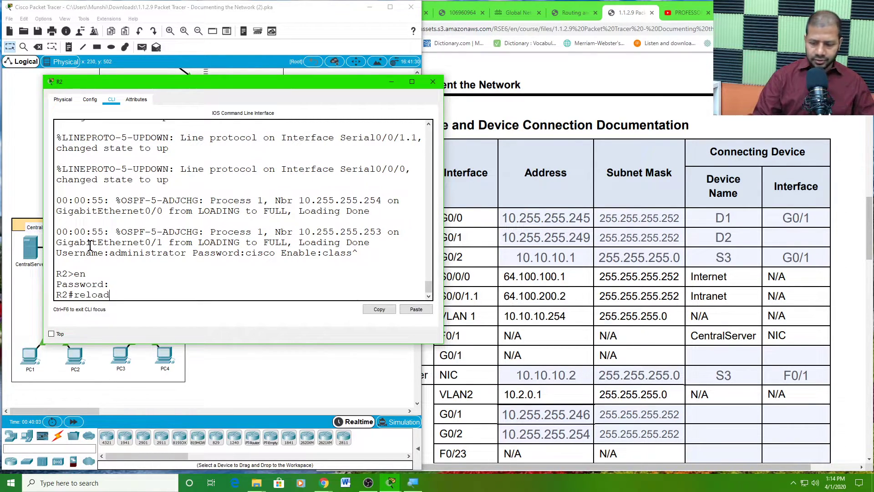
key("Return")
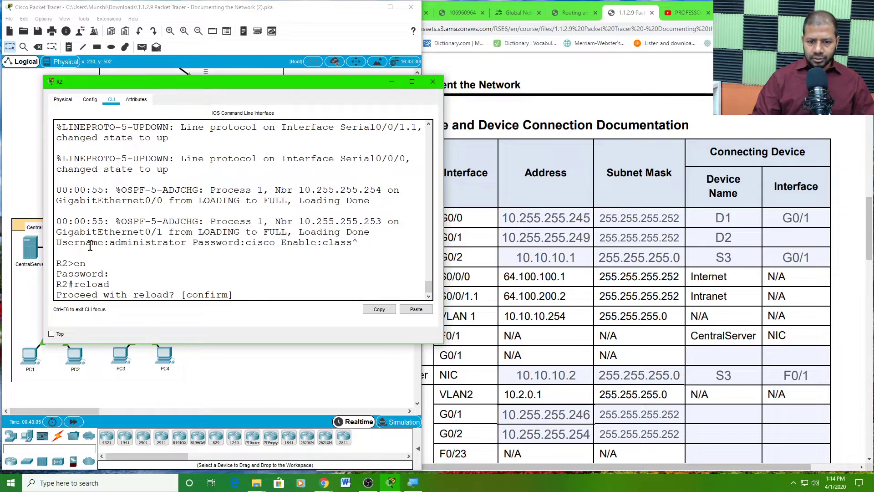
key("Return")
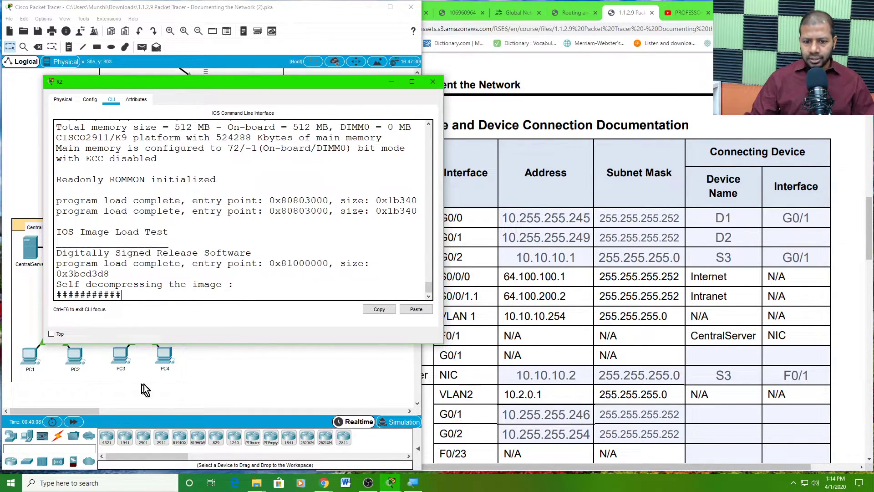
- Highlight D2's GigabitEthernet0/1 down and up log messages, then type G0/1 in D2's Interface cell
left_click(228, 382)
left_click(146, 285)
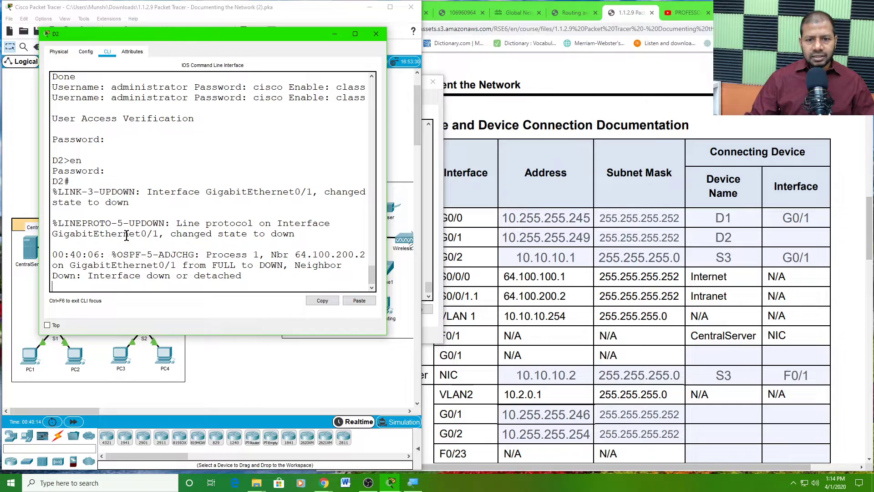
left_click_drag(129, 237, 168, 239)
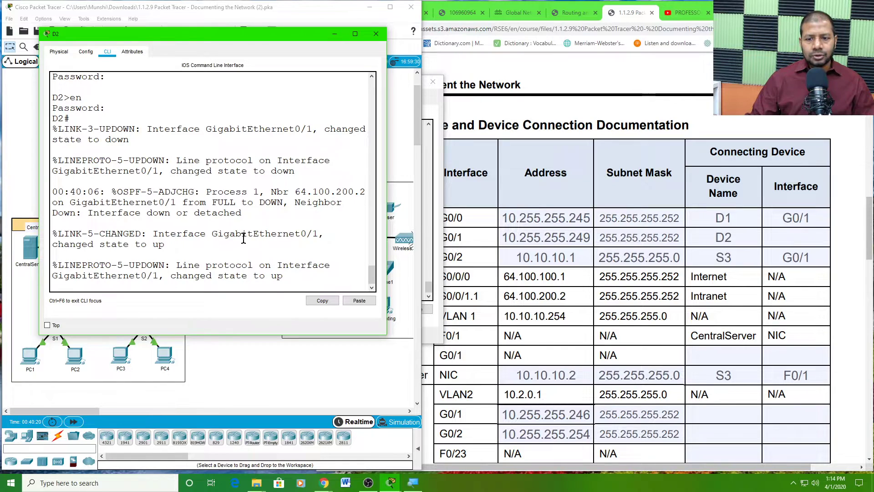
left_click_drag(214, 234, 319, 244)
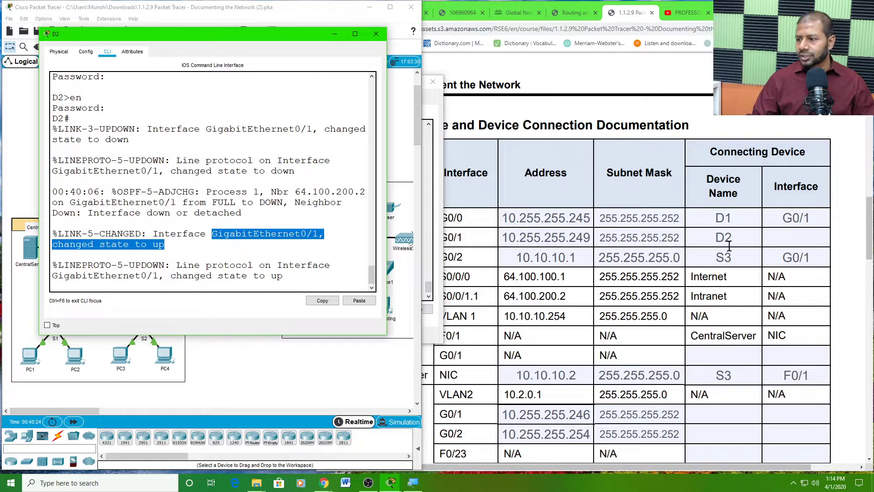
left_click(774, 237)
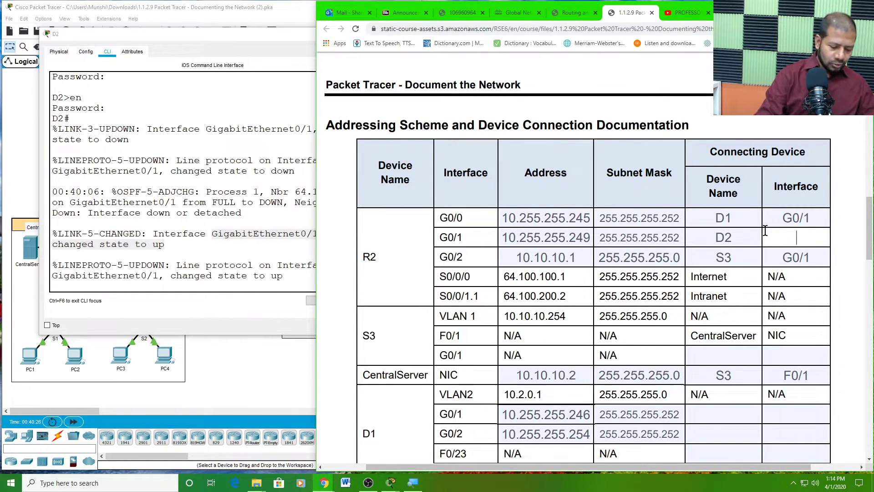
type("G0/1")
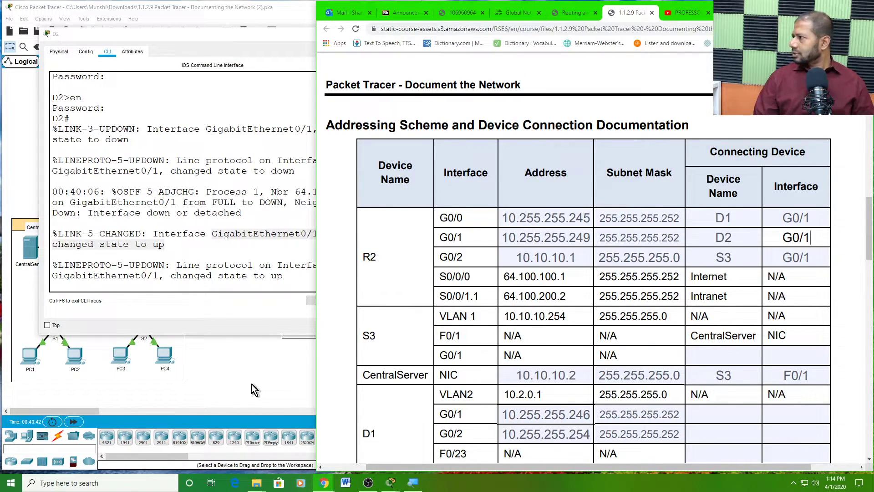
- Leave the PDF with G0/1 recorded for D2 and return to the Packet Tracer topology
left_click(216, 370)
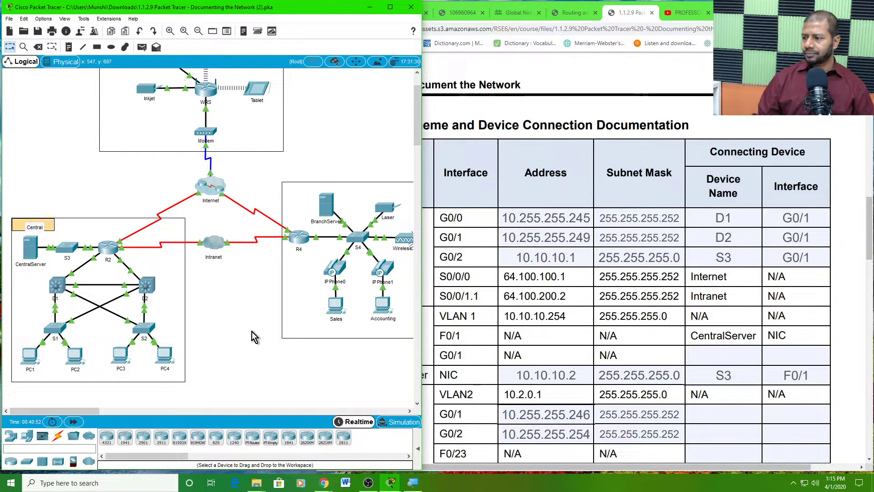
scroll(583, 287, "down", 3)
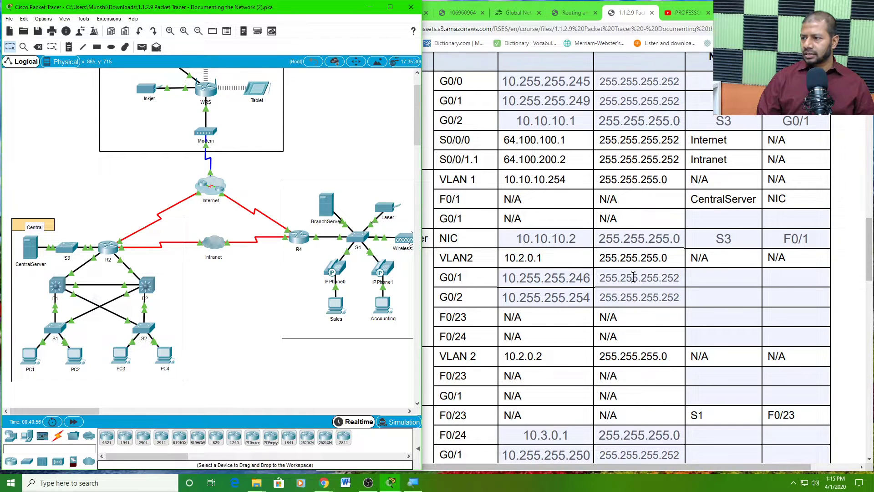
scroll(633, 276, "up", 1)
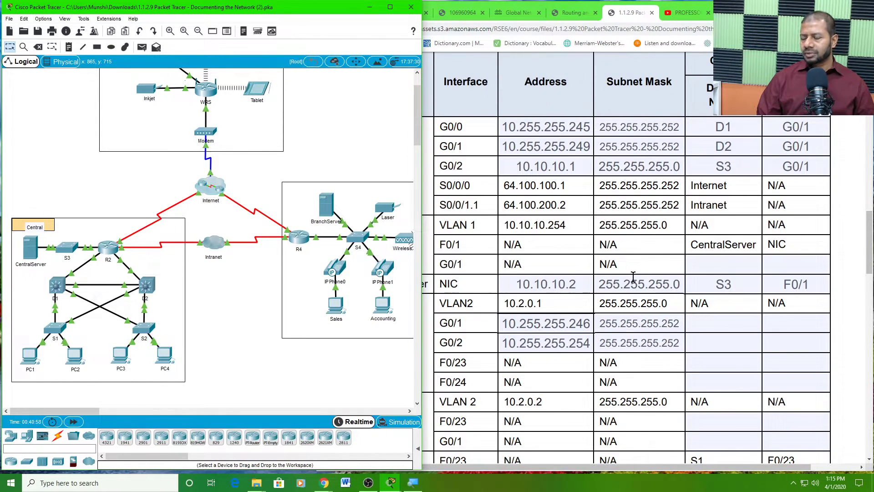
scroll(633, 277, "down", 1)
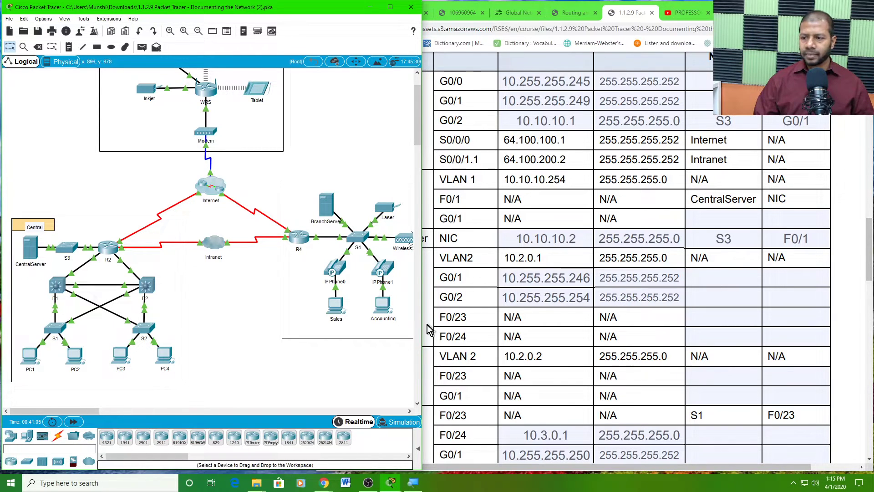
scroll(712, 276, "up", 1)
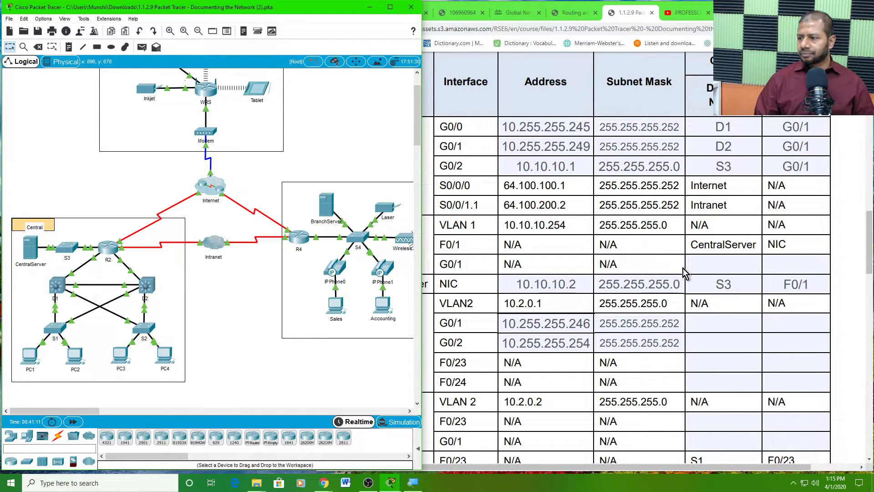
left_click(555, 257)
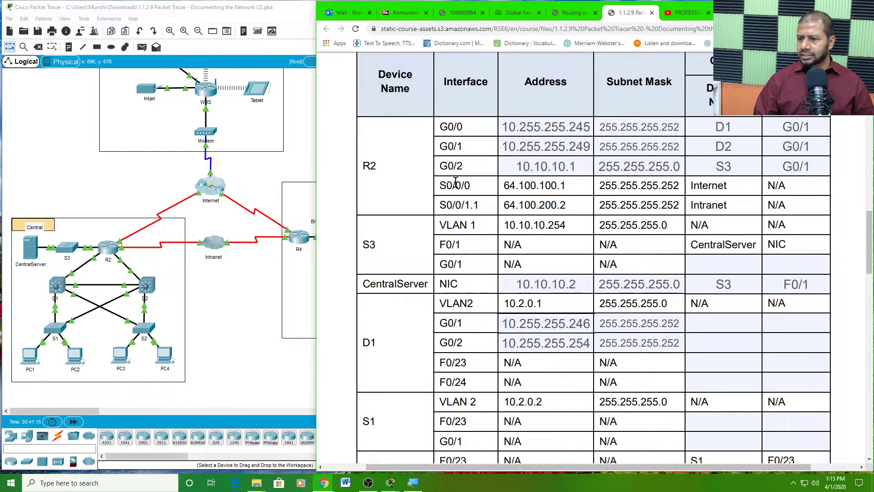
- Review S3's F0/1 (CentralServer) and G0/1 rows in the PDF addressing table
left_click_drag(455, 182, 762, 269)
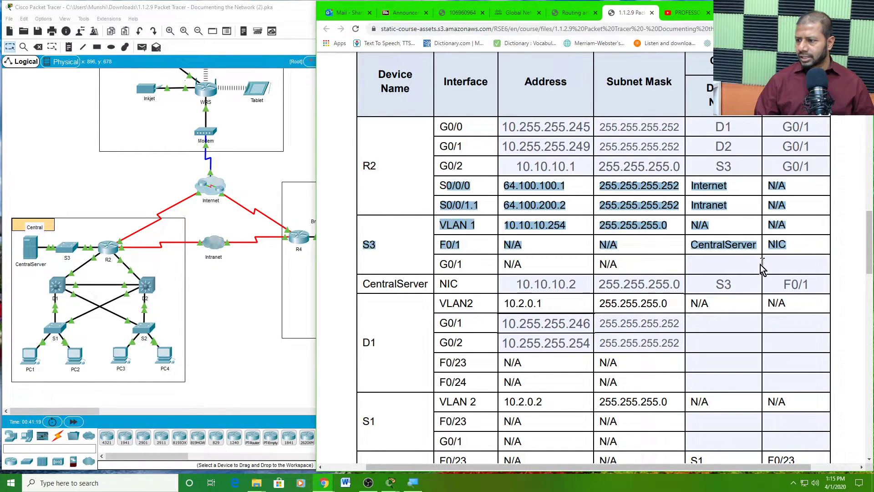
left_click(731, 262)
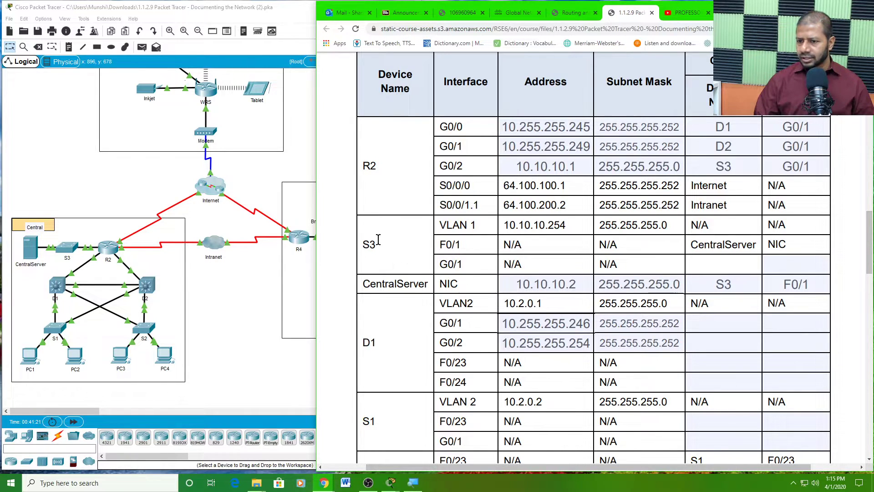
left_click_drag(377, 245, 364, 246)
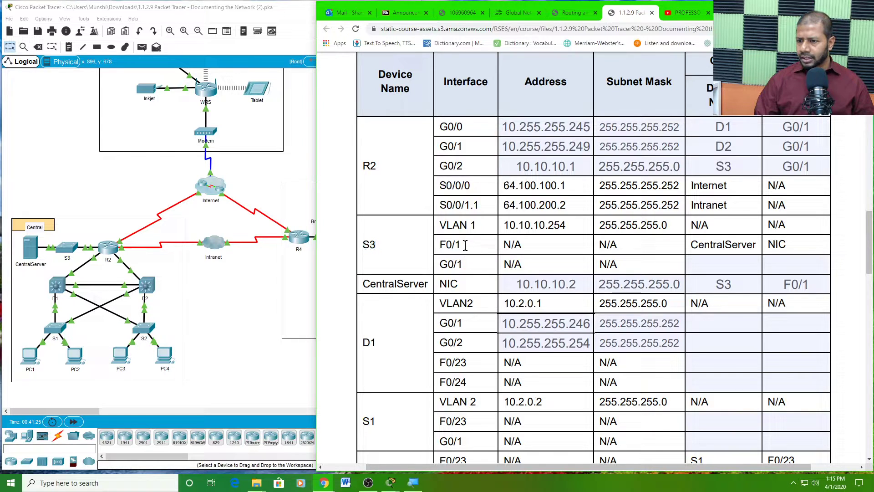
left_click_drag(465, 245, 439, 246)
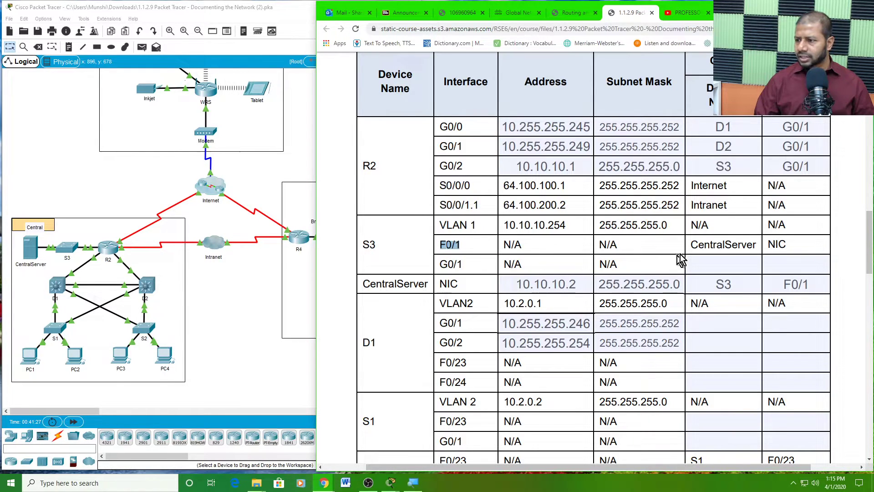
double_click(705, 245)
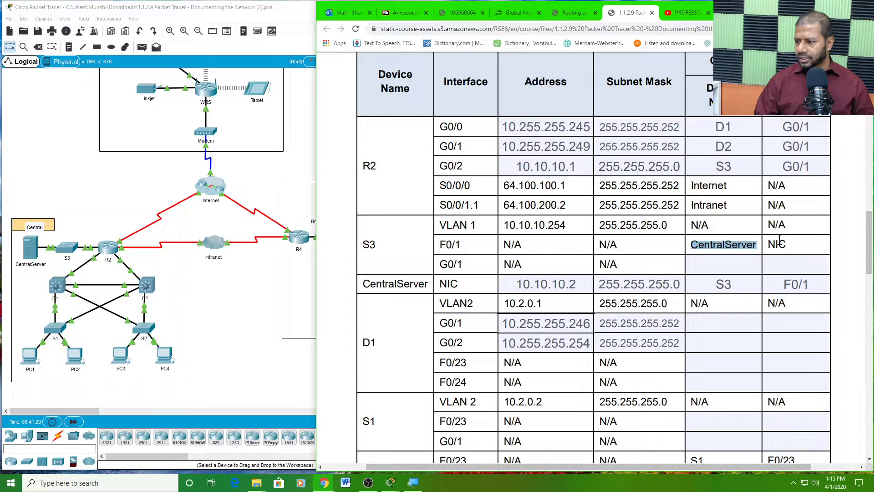
left_click(472, 264)
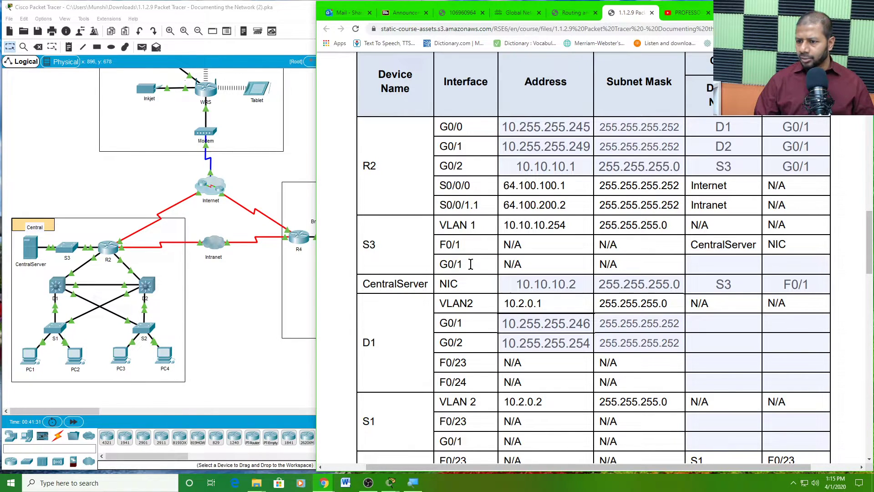
left_click_drag(461, 264, 445, 263)
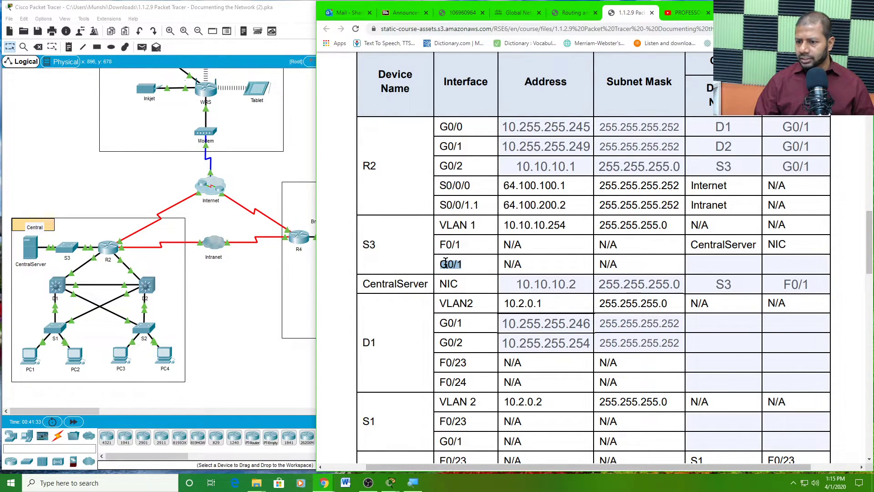
left_click(702, 262)
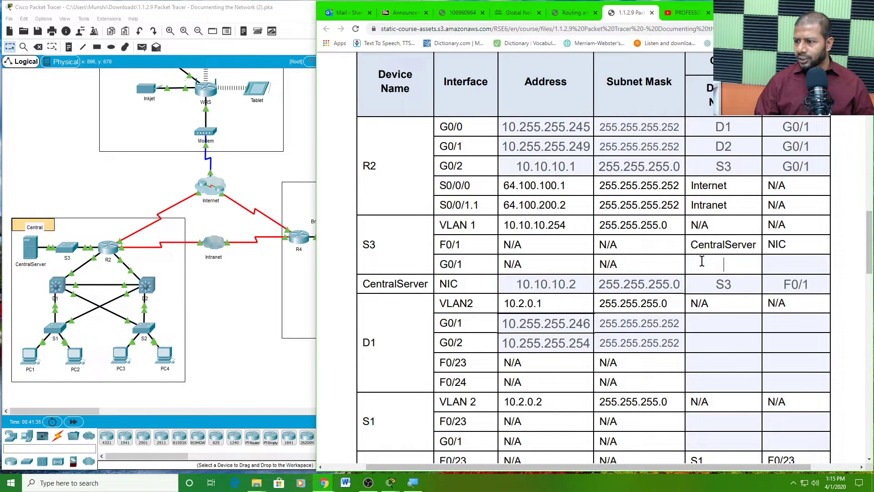
- Confirm R2's G0/2 row lists S3 on G0/1, then bring Packet Tracer forward
left_click(739, 167)
left_click_drag(717, 165, 747, 166)
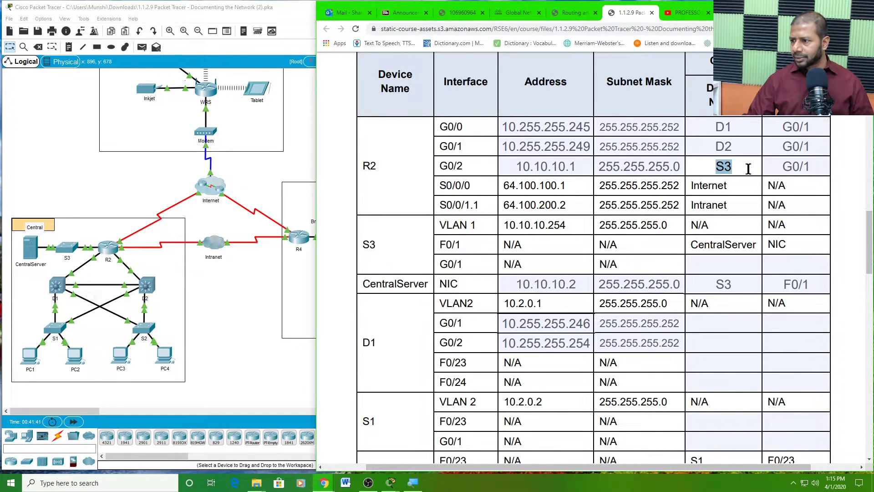
left_click(813, 168)
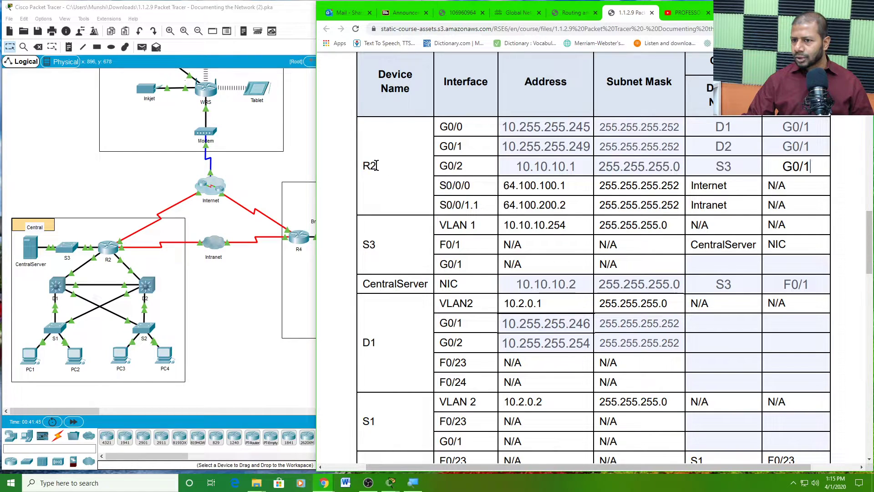
left_click_drag(441, 164, 465, 168)
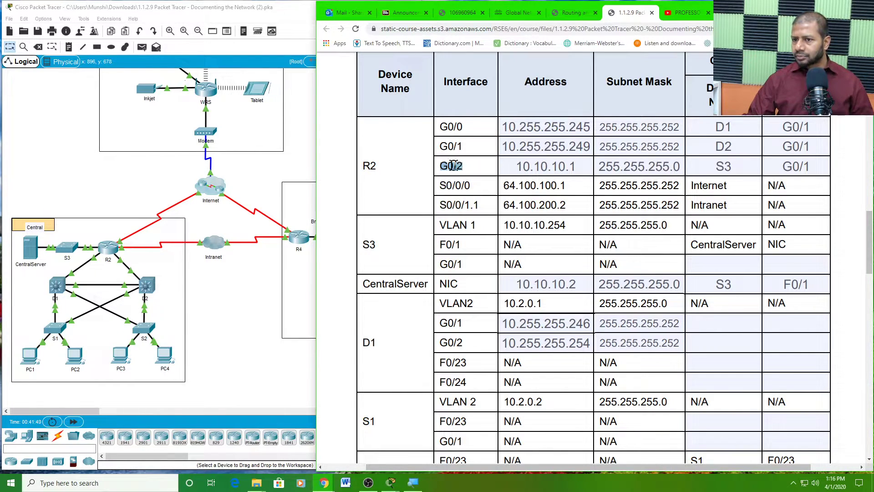
left_click(138, 203)
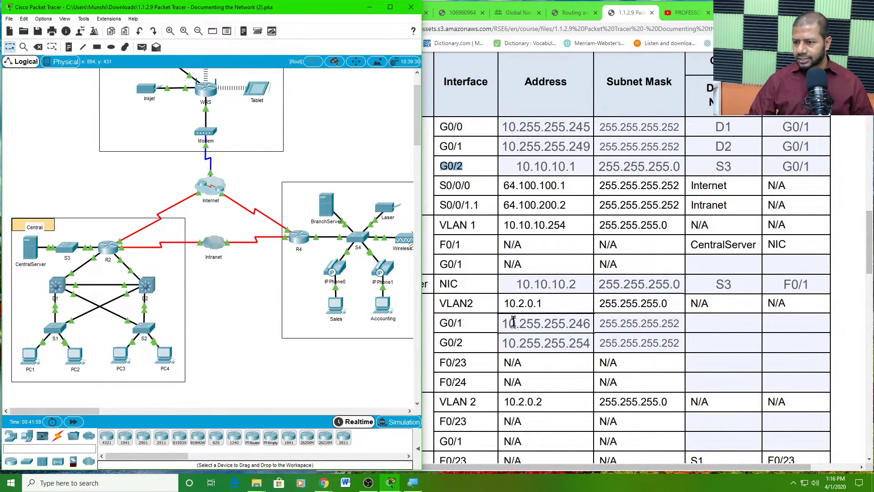
- Enter R2 as S3 G0/1's connected device and G0/2 as its connected interface
left_click(546, 288)
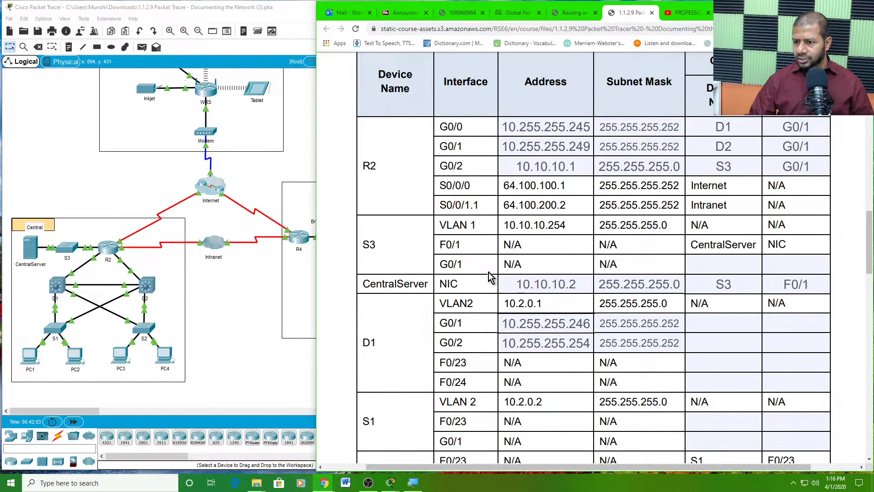
left_click(709, 264)
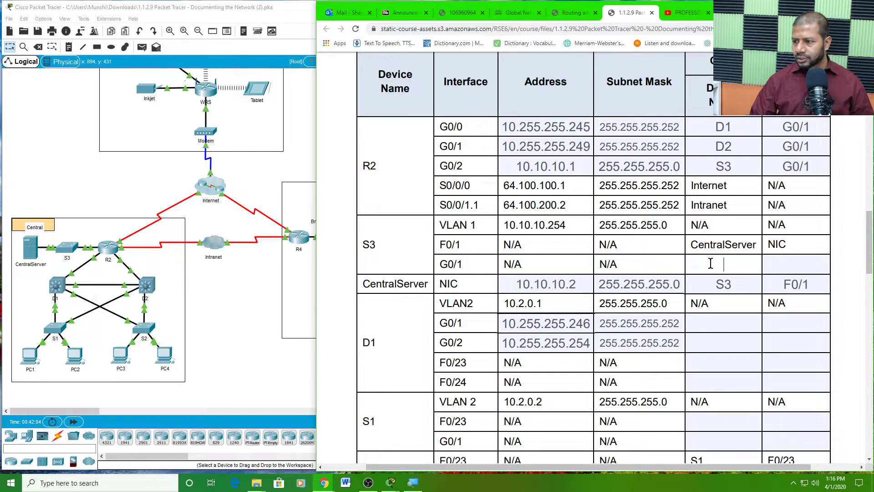
type("R2")
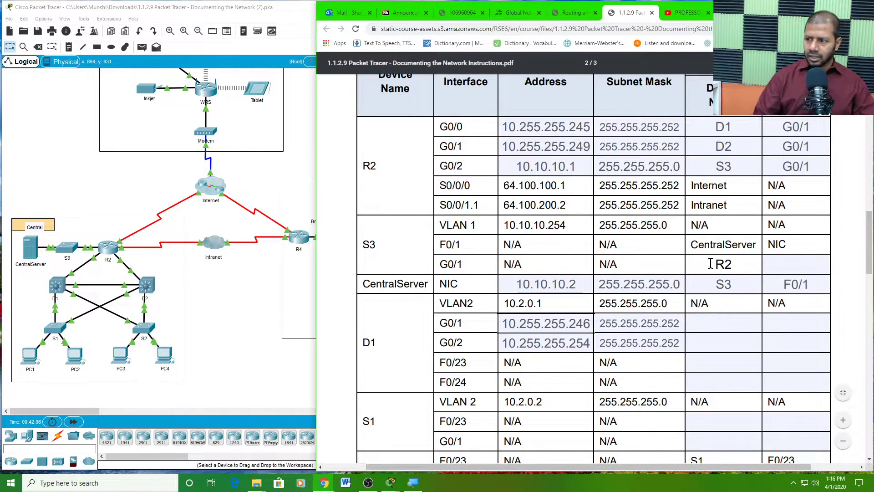
left_click(809, 168)
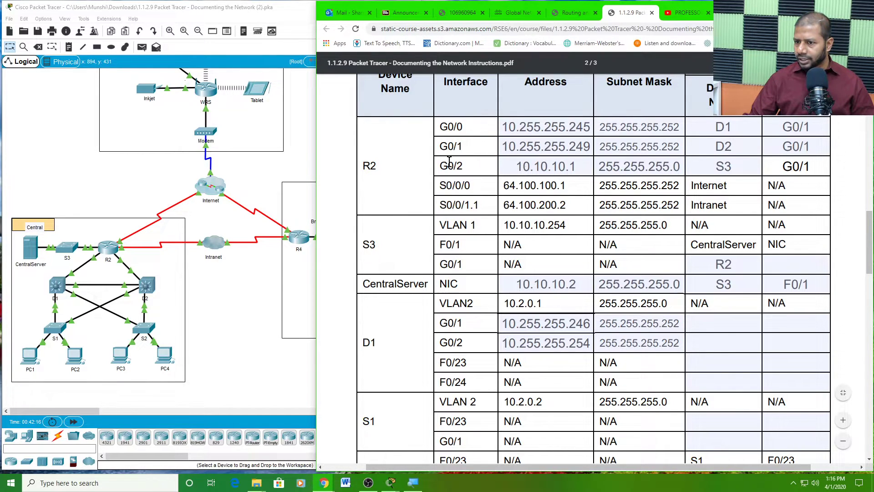
left_click_drag(463, 166, 436, 168)
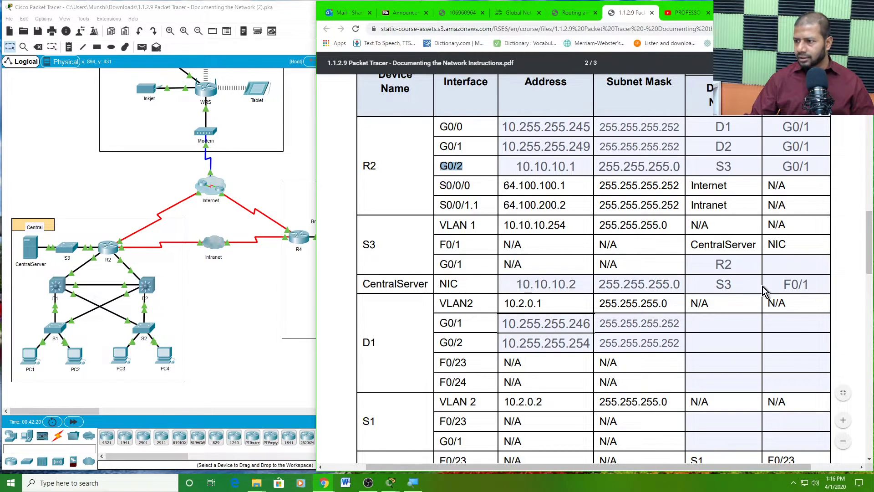
left_click(783, 266)
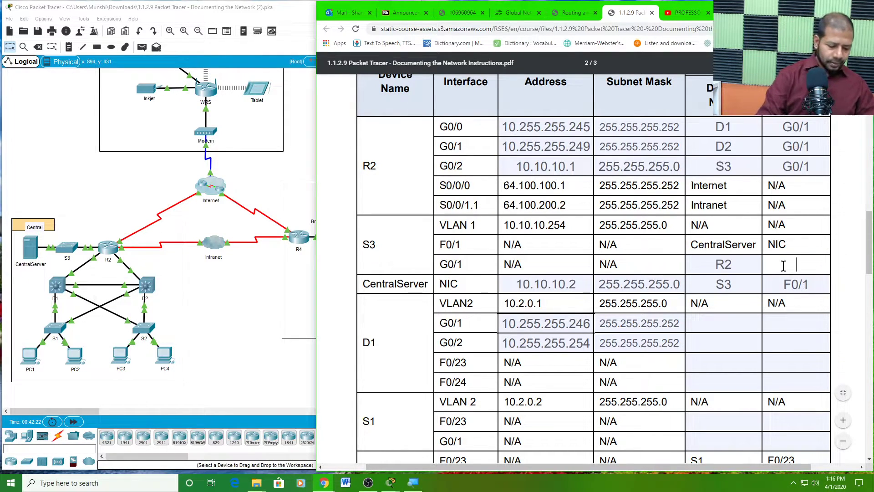
type("G0/2")
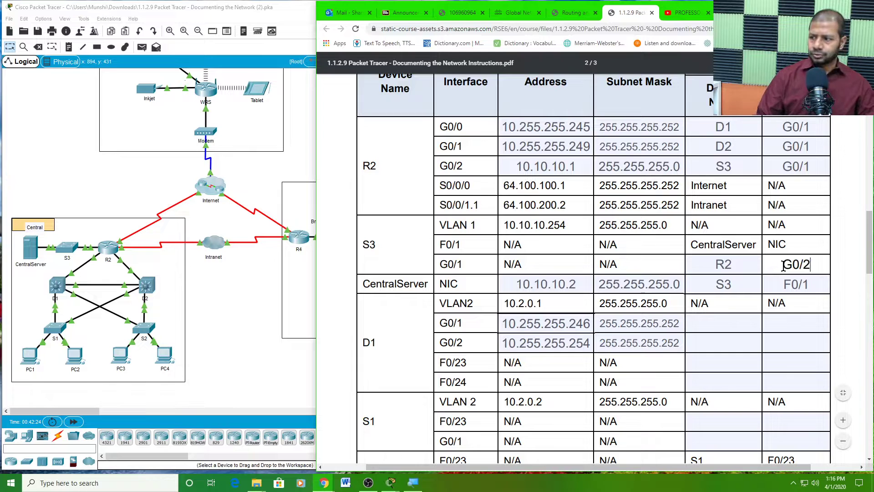
left_click(750, 286)
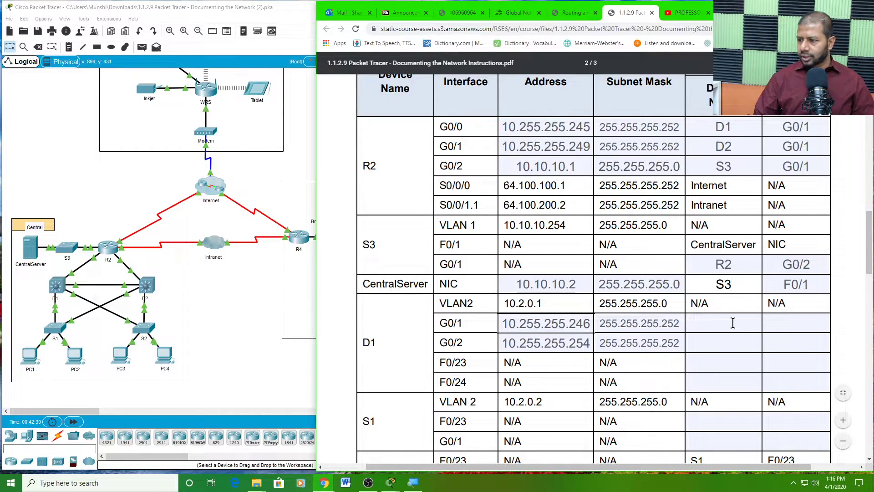
scroll(733, 323, "down", 1)
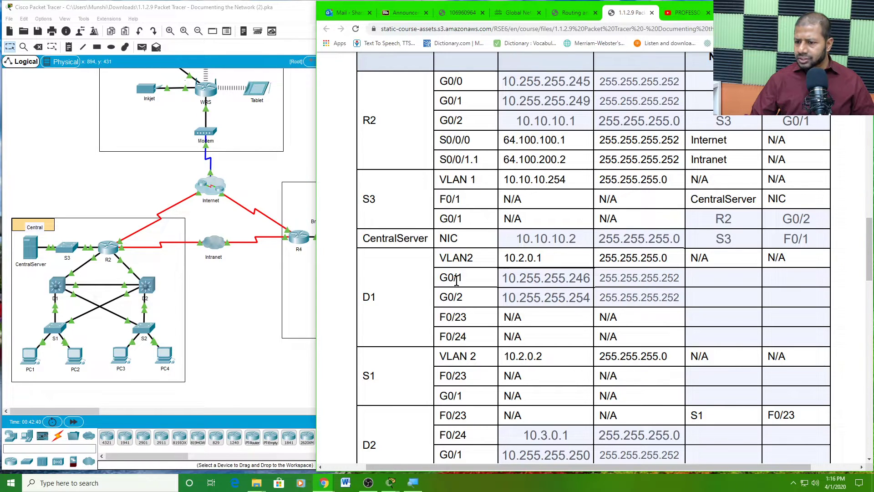
- Locate D1's G0/1 row in the PDF addressing table
left_click(703, 277)
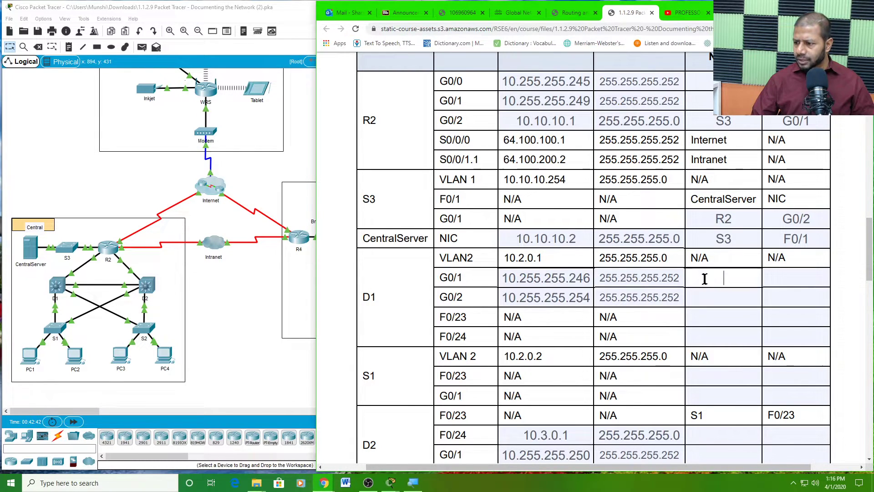
scroll(725, 256, "up", 2)
scroll(725, 256, "down", 1)
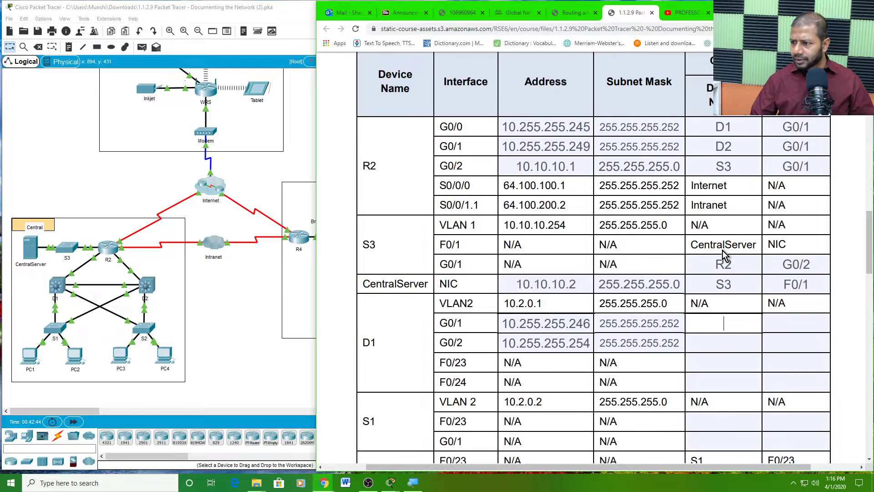
scroll(726, 256, "down", 1)
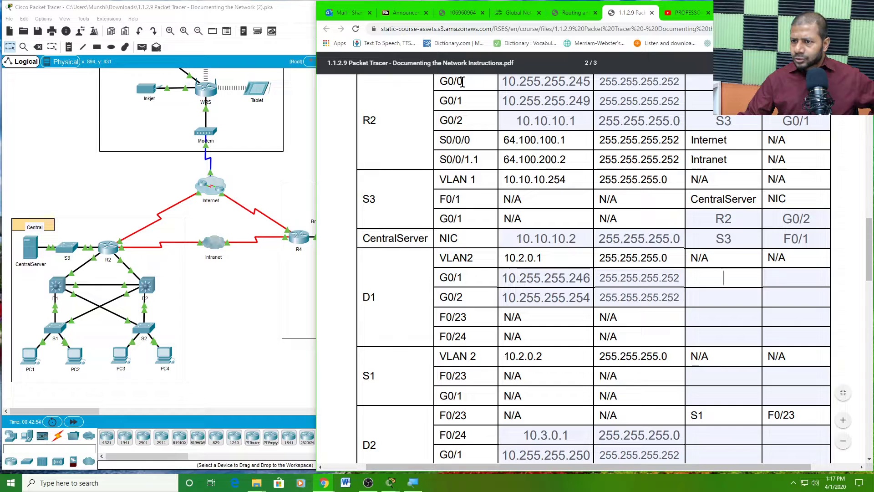
scroll(555, 105, "up", 1)
scroll(555, 106, "up", 1)
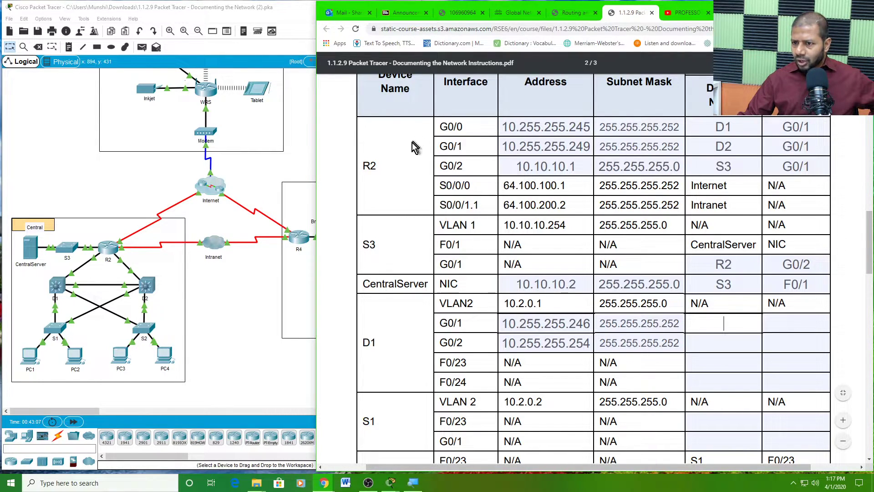
scroll(456, 273, "down", 2)
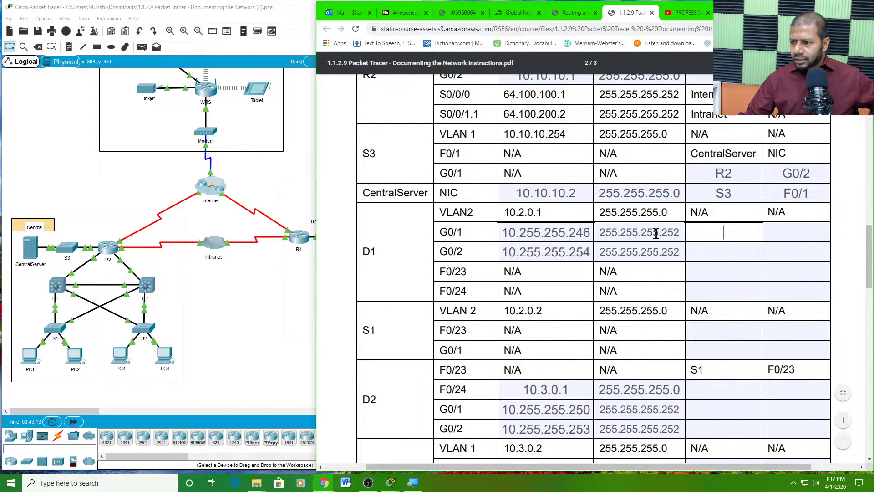
- Enter R2 as D1 G0/1's connected device and G0/0 as its interface
left_click(710, 231)
type("R")
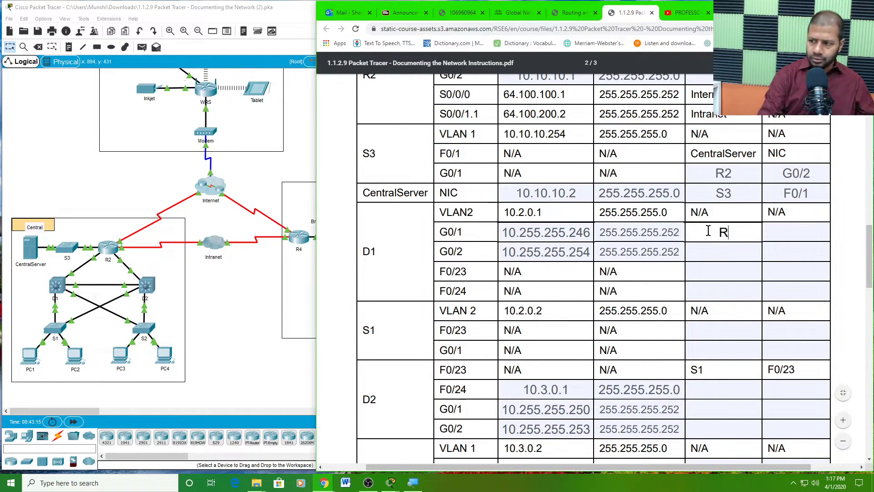
type("2")
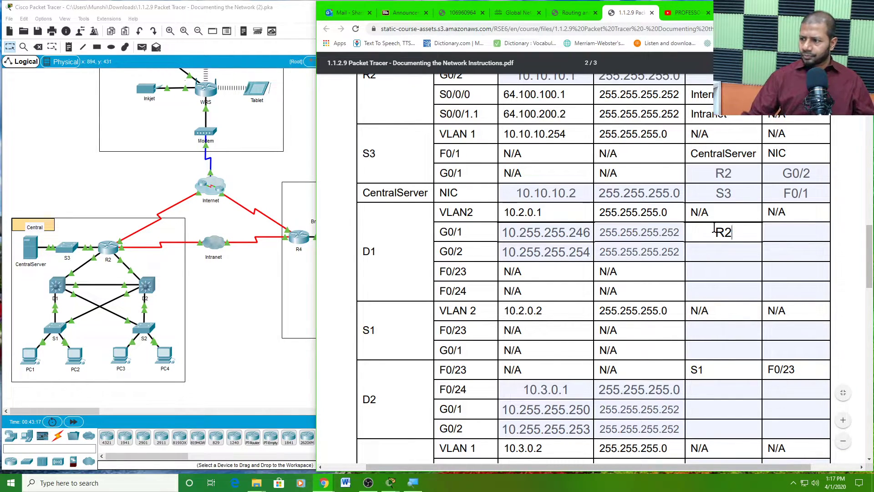
left_click(777, 231)
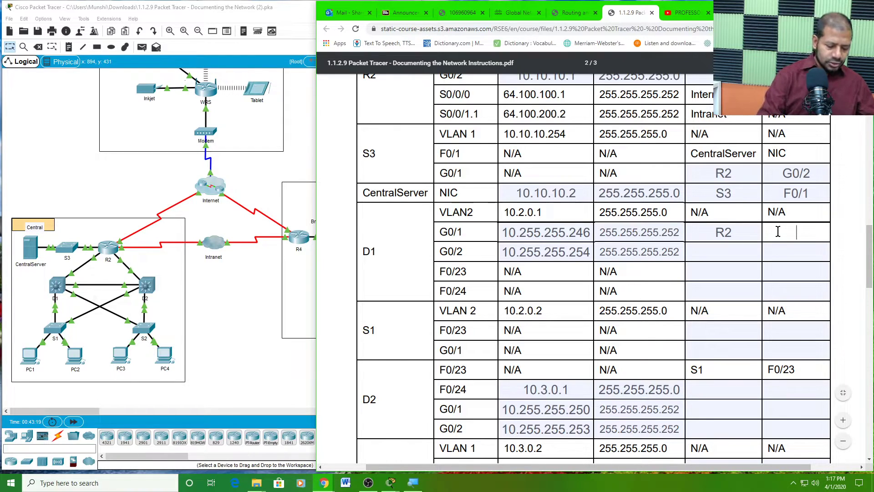
type("G0/0")
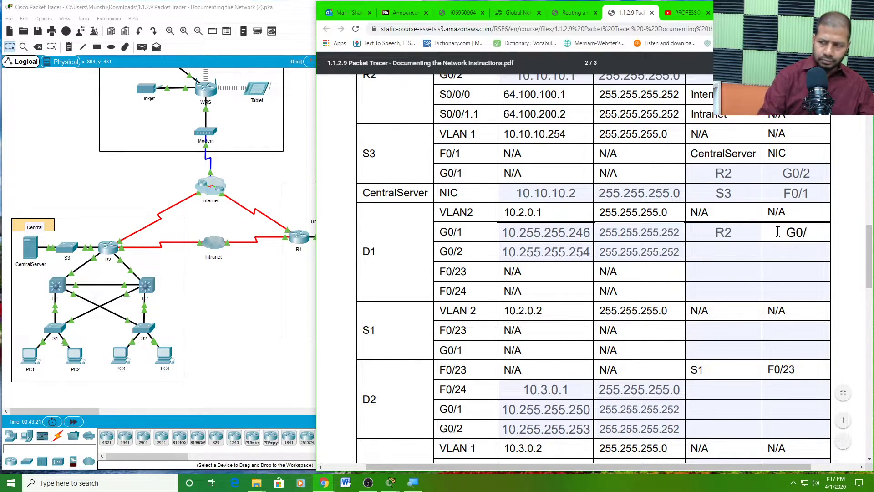
left_click(744, 252)
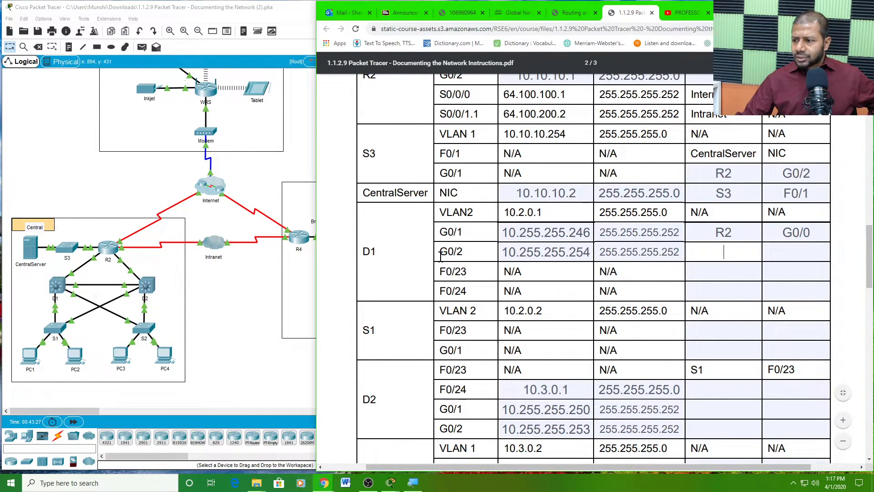
left_click(465, 253)
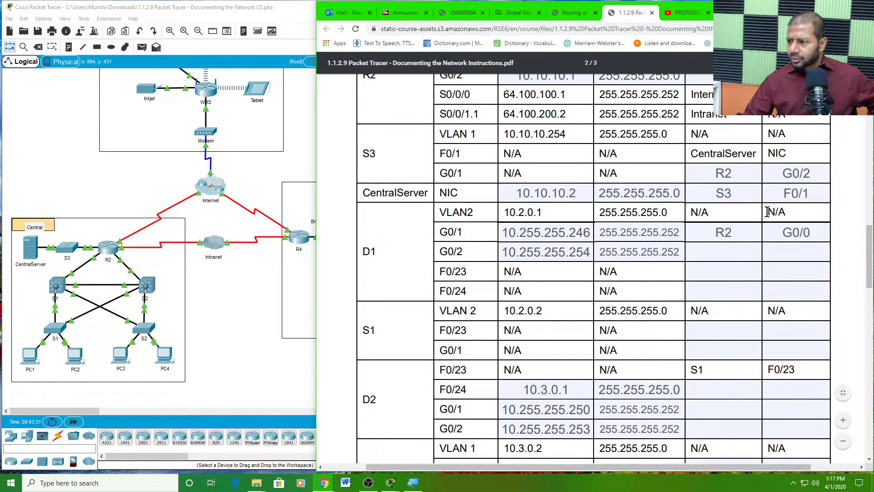
scroll(768, 212, "up", 2)
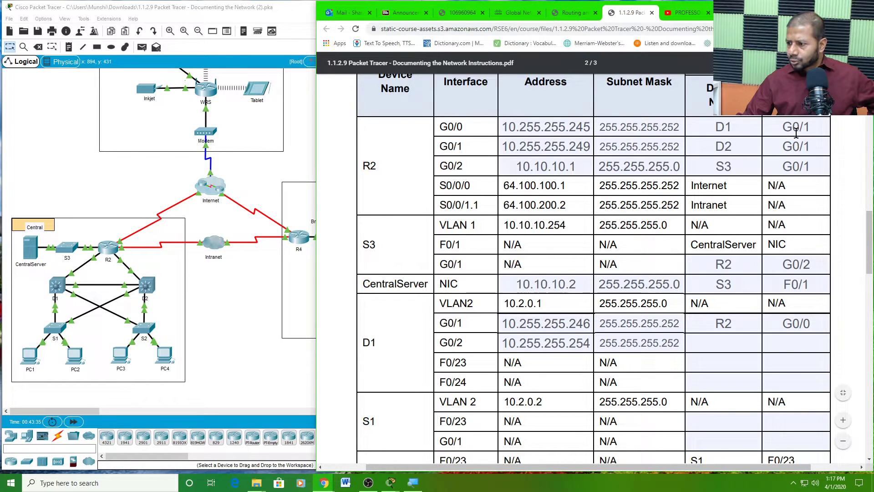
scroll(753, 223, "down", 2)
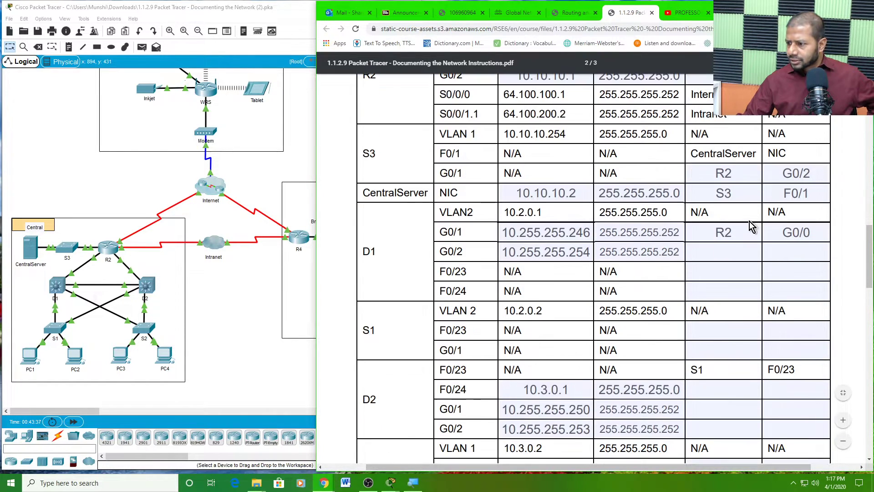
scroll(742, 234, "down", 1)
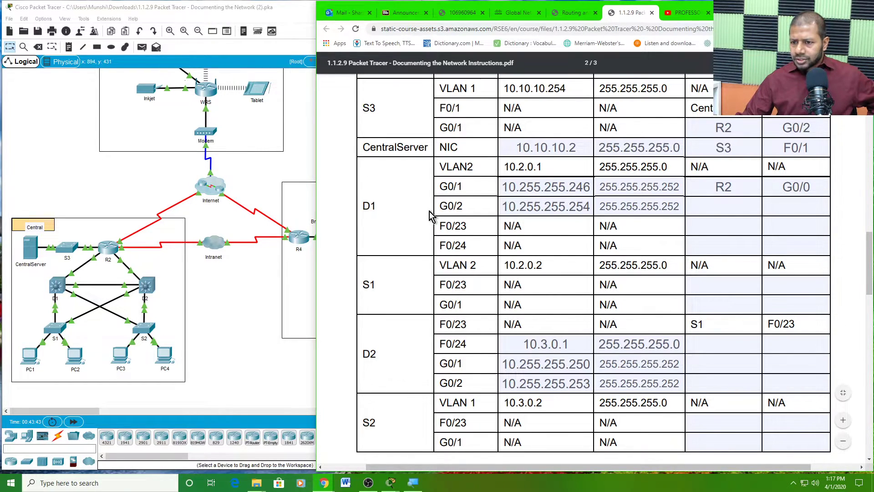
- Check D1's console, showing GigabitEthernet0/1 up with OSPF adjacency FULL, then return to the topology
left_click_drag(464, 207, 440, 204)
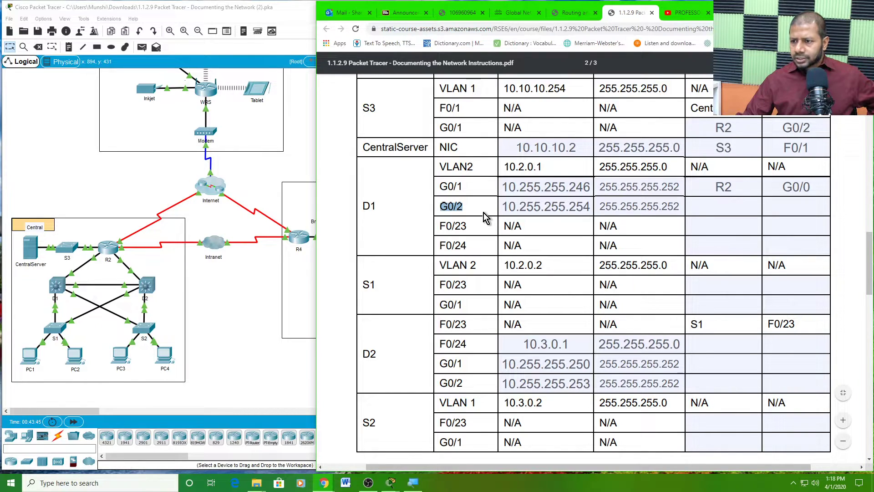
left_click(700, 208)
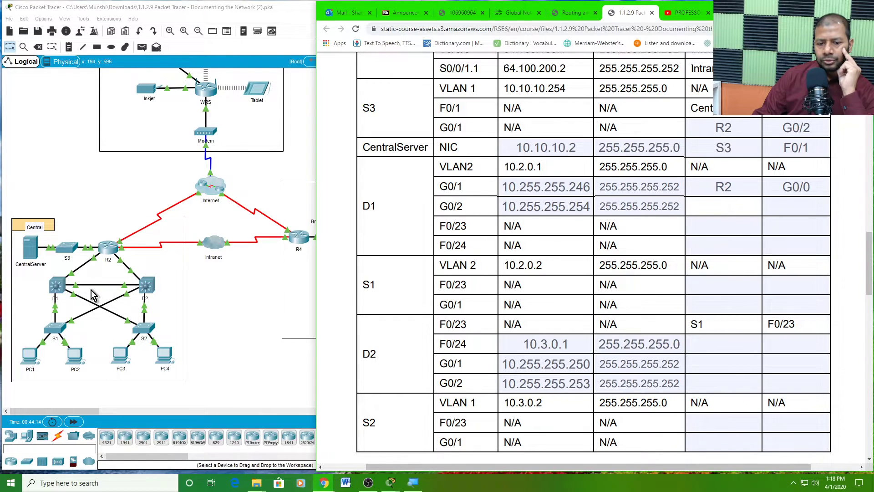
left_click(57, 289)
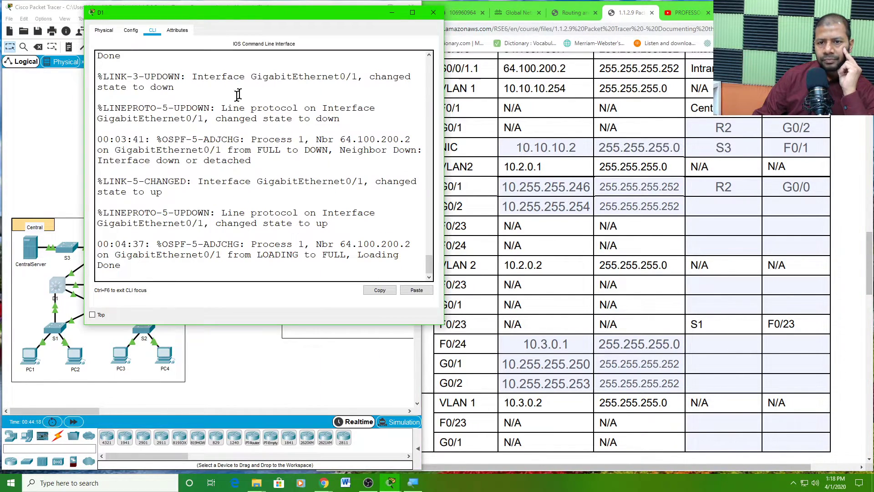
left_click_drag(291, 15, 222, 10)
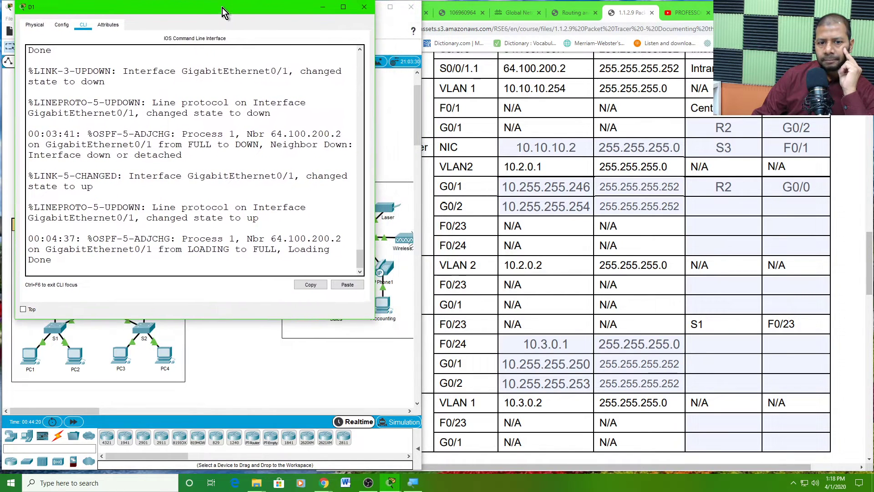
key("Return")
key("Return")
key("Return")
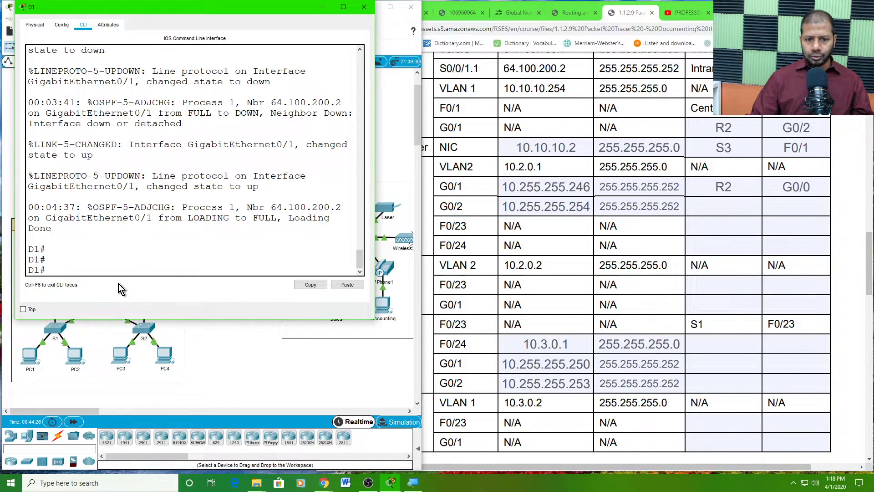
left_click(187, 345)
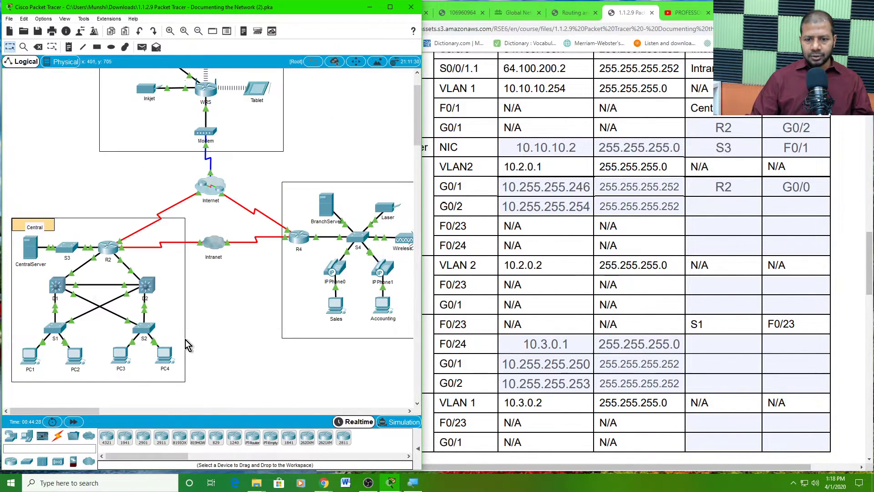
- Reload switch D2 from its CLI with the reload command and confirm
left_click(147, 288)
key("Return")
key("Return")
key("Return")
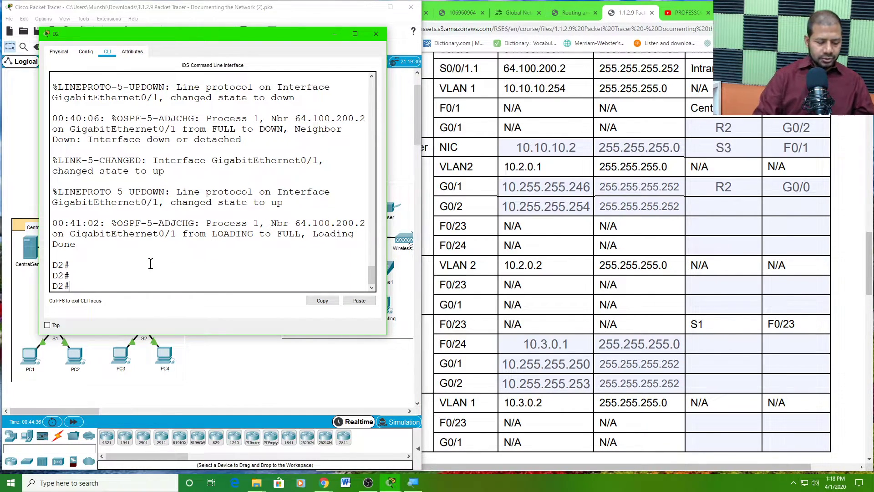
type("rel")
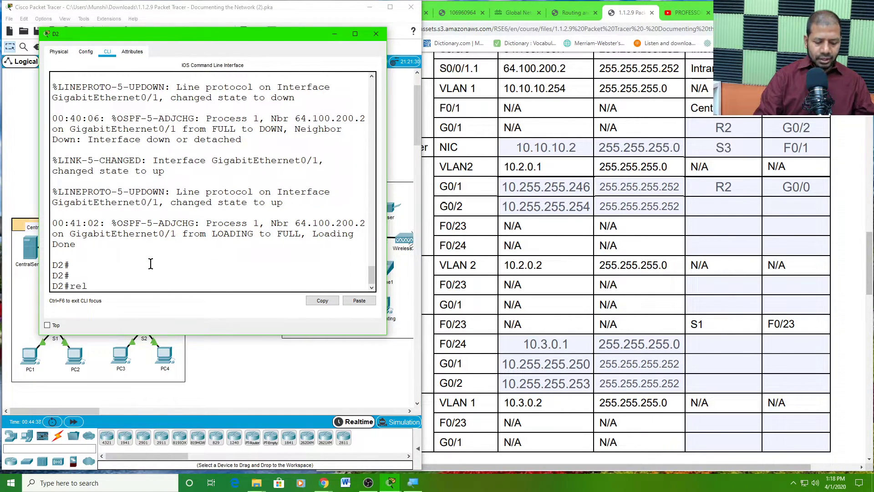
type("oad")
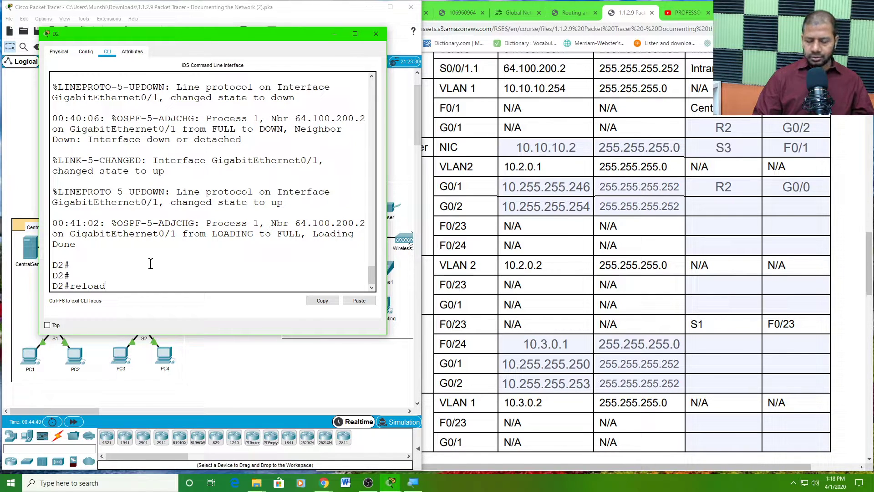
key("Return")
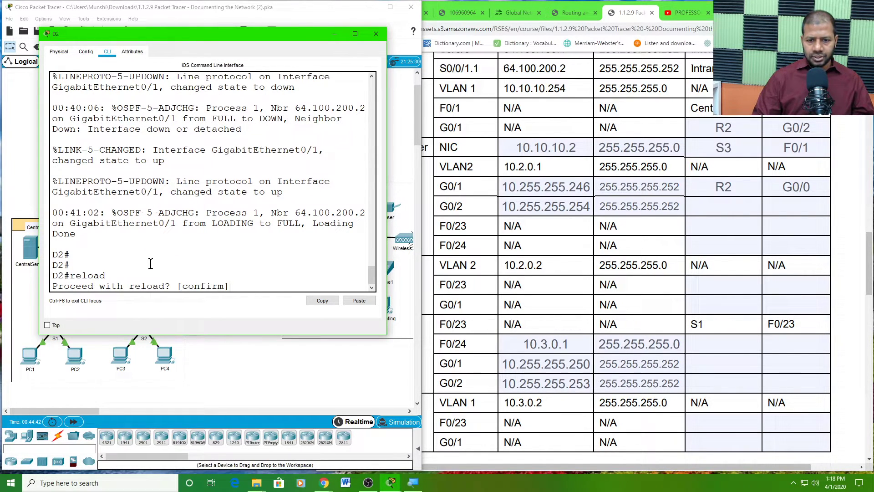
key("Return")
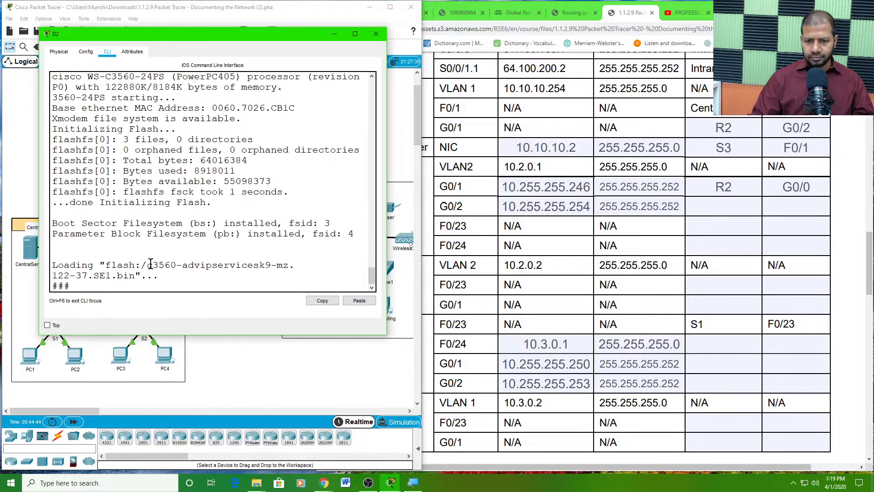
left_click(252, 374)
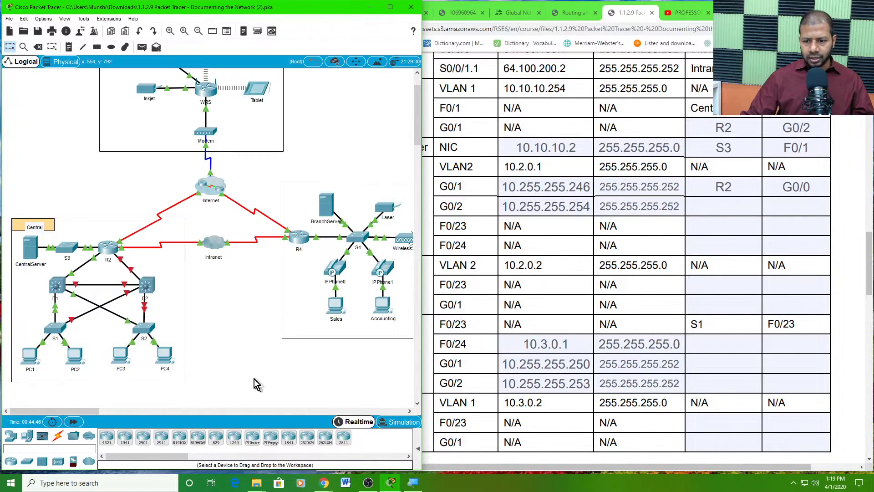
- Read D1's log showing GigabitEthernet0/2 down and neighbour 10.255.255.253 lost
left_click(65, 292)
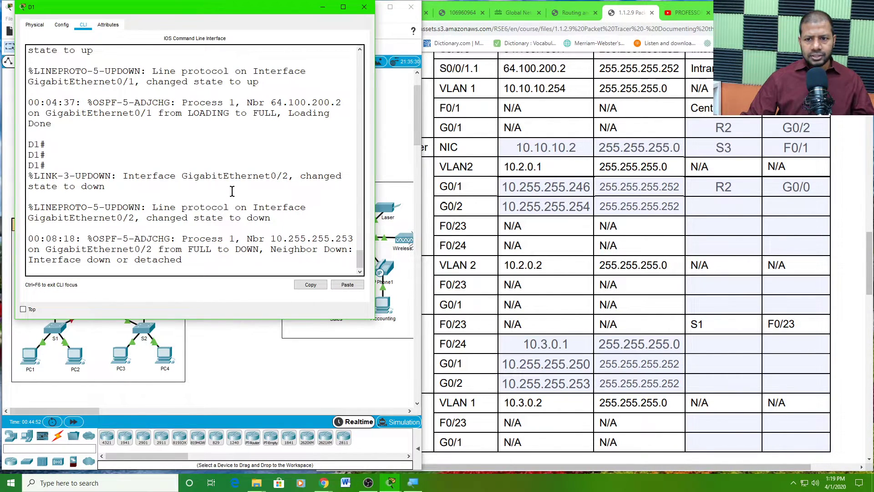
left_click_drag(186, 175, 296, 191)
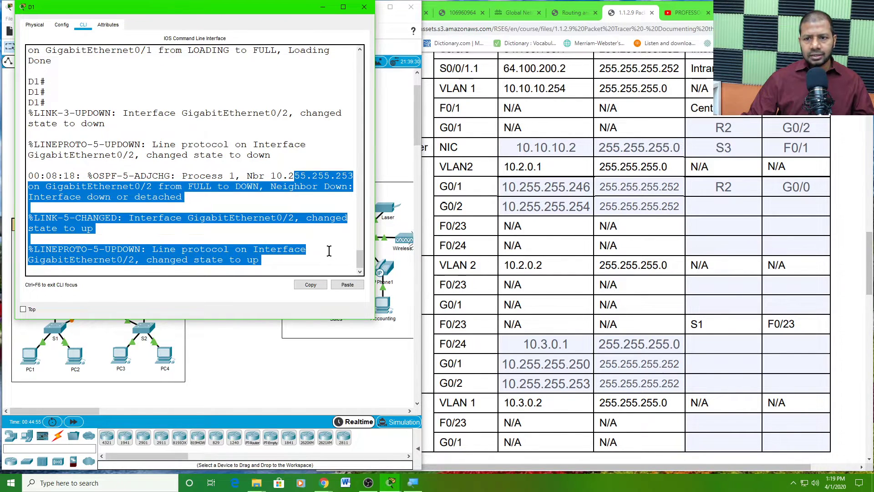
left_click(328, 251)
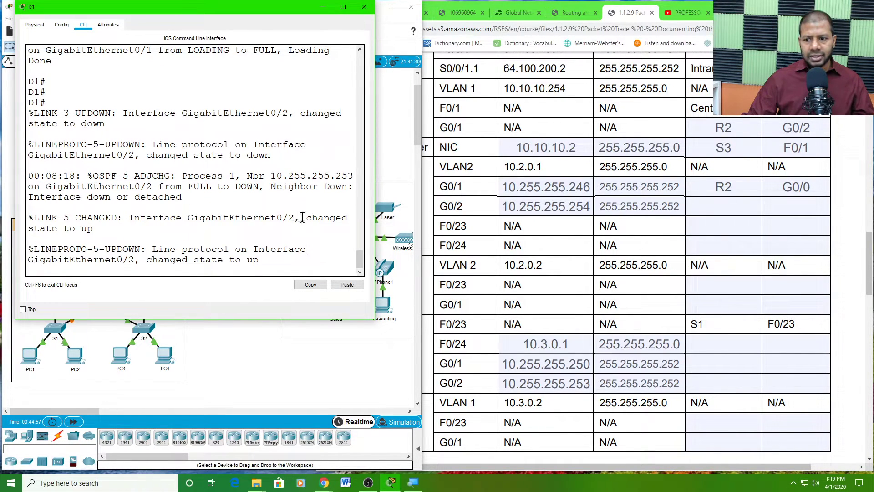
left_click_drag(188, 217, 324, 220)
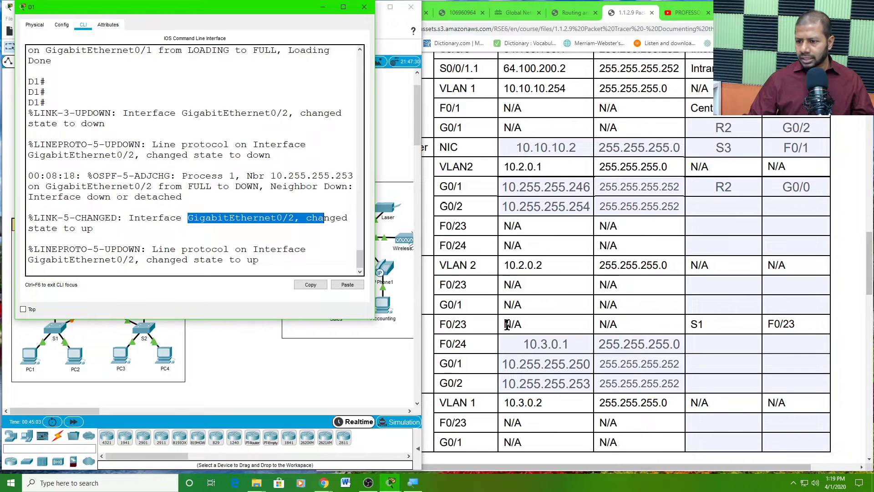
left_click(537, 246)
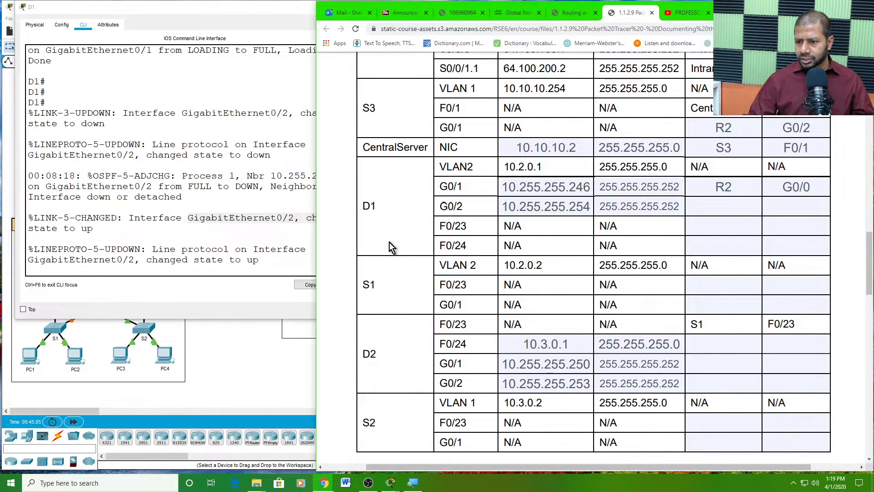
- Enter D2 as the connected device for D1's G0/2 row
left_click(705, 206)
type("D2")
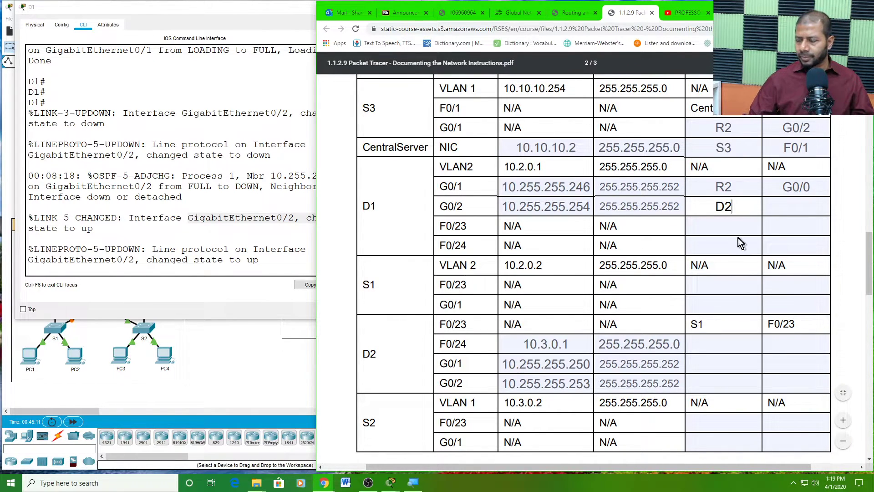
left_click(795, 207)
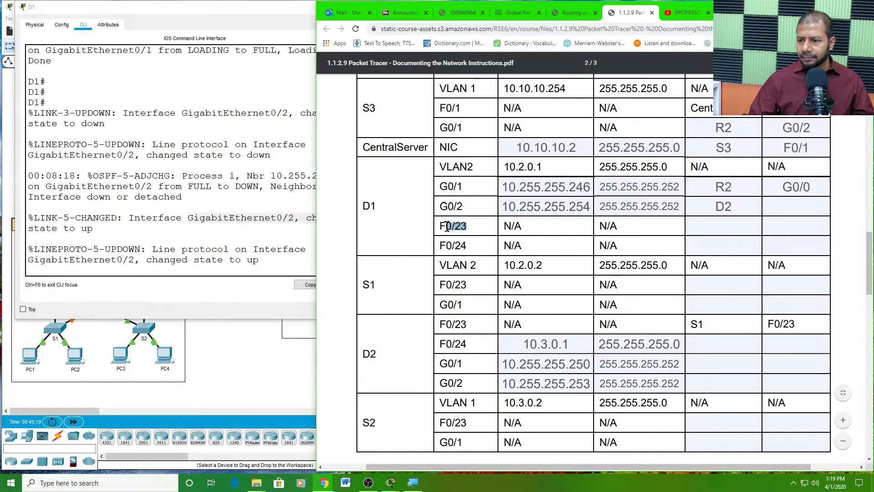
mouse_move(447, 226)
left_mouse_down()
mouse_move(469, 246)
mouse_move(451, 242)
left_mouse_up()
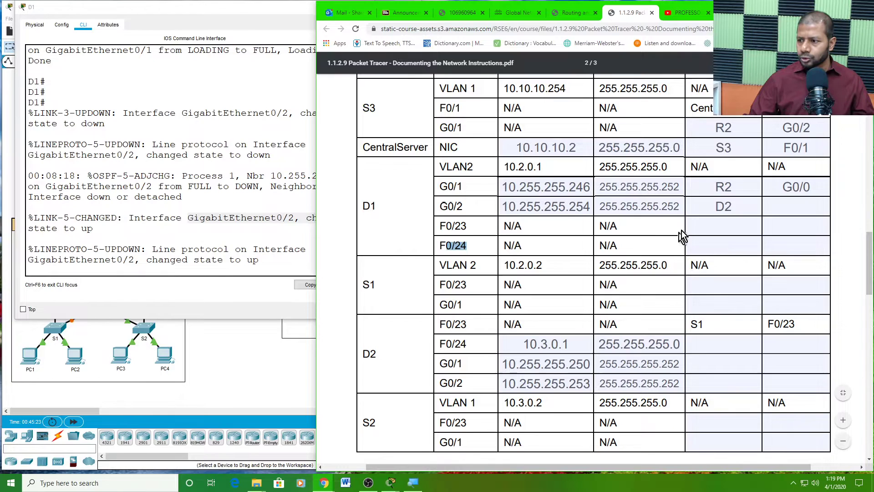
left_click(700, 220)
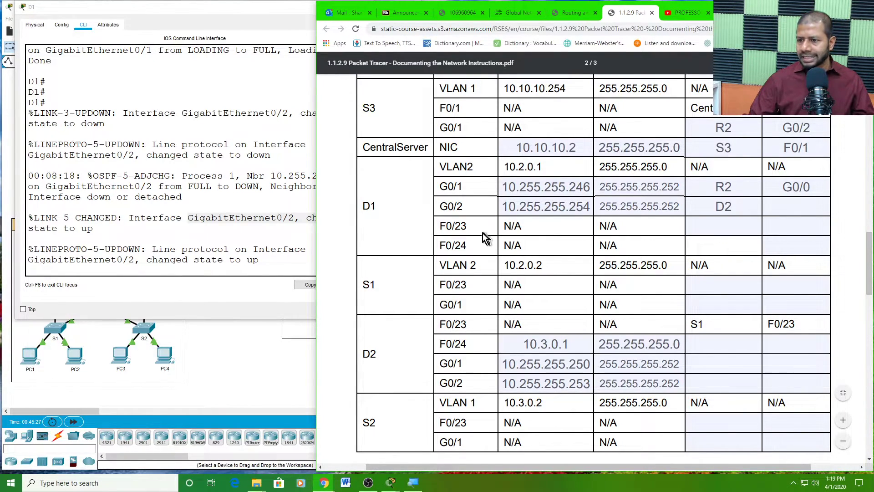
- Refresh D1's console prompts below the GigabitEthernet0/2 up messages, then return to the topology
left_click(224, 361)
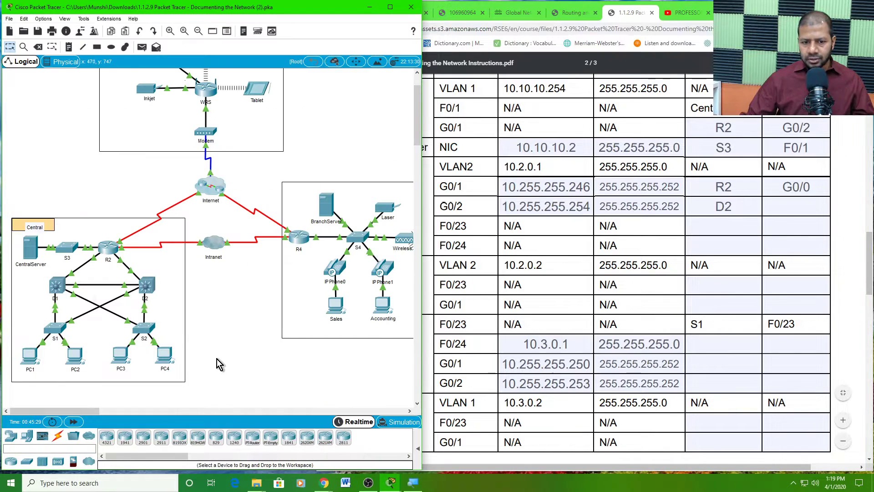
left_click(60, 284)
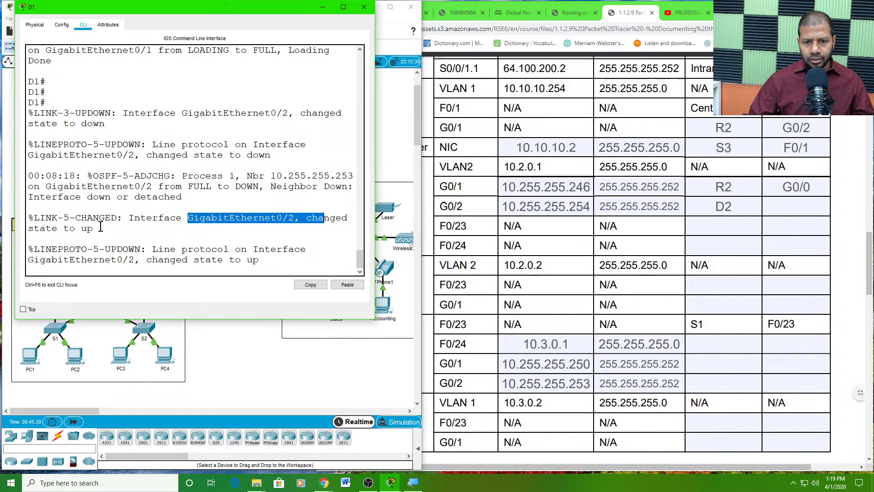
left_click(268, 269)
key("Return")
key("Return")
key("Return")
key("Return")
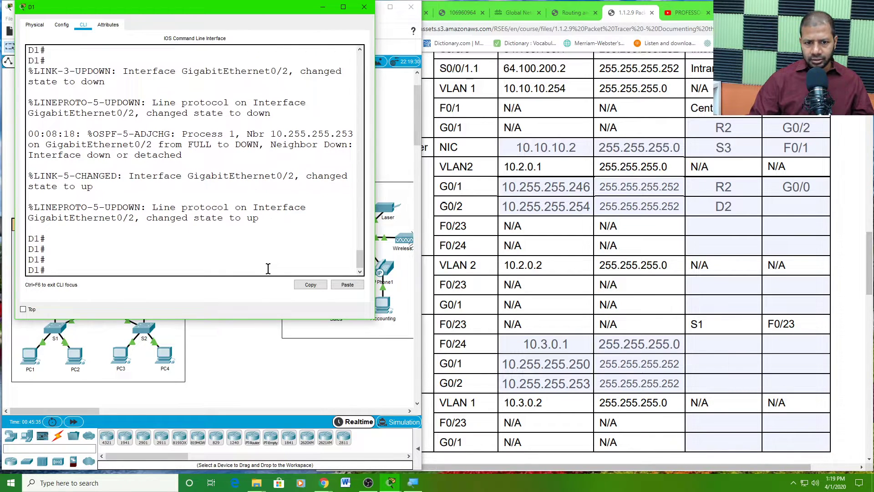
left_click(235, 346)
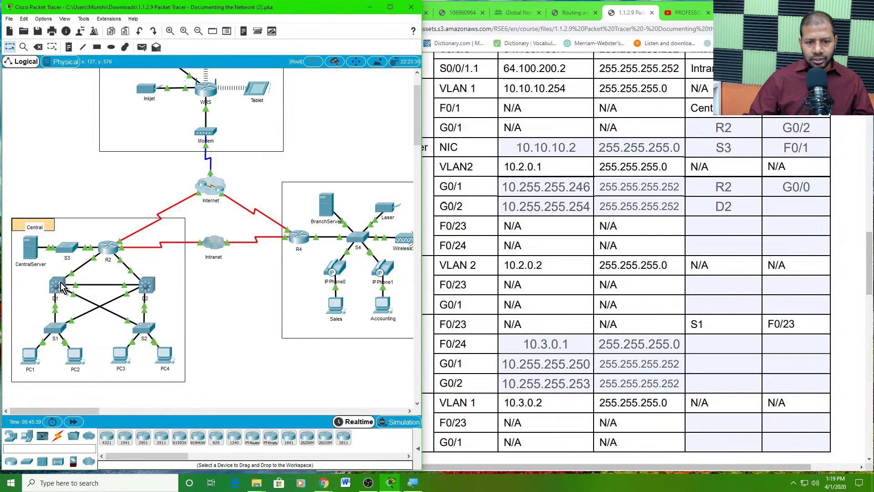
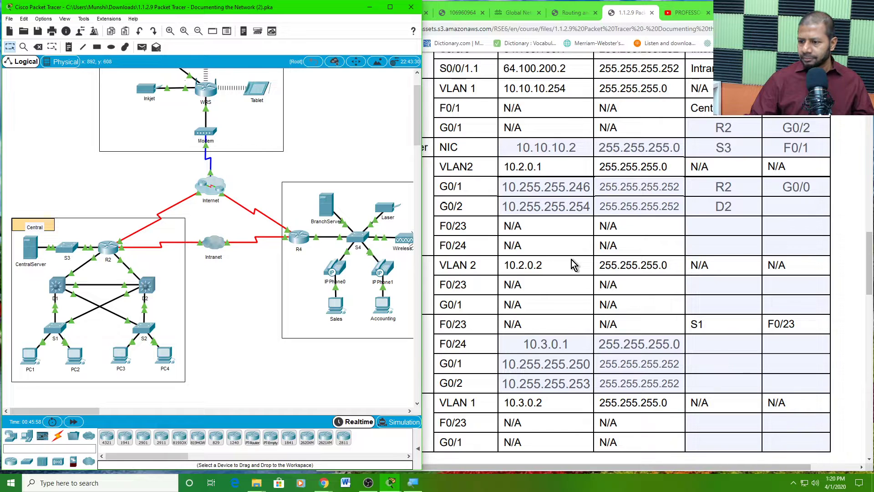
- Give D1's console a fresh prompt, then return to the network topology
left_click(563, 298)
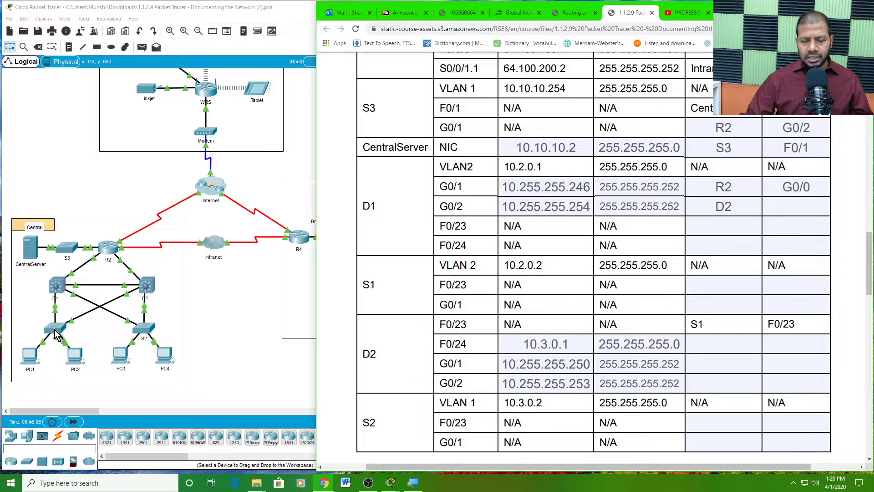
left_click(57, 286)
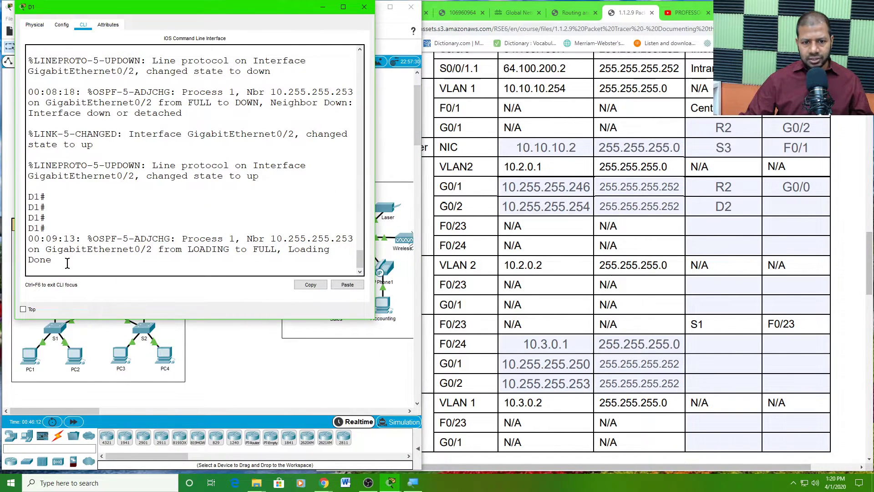
key("Return")
key("Return")
key("Return")
key("Return")
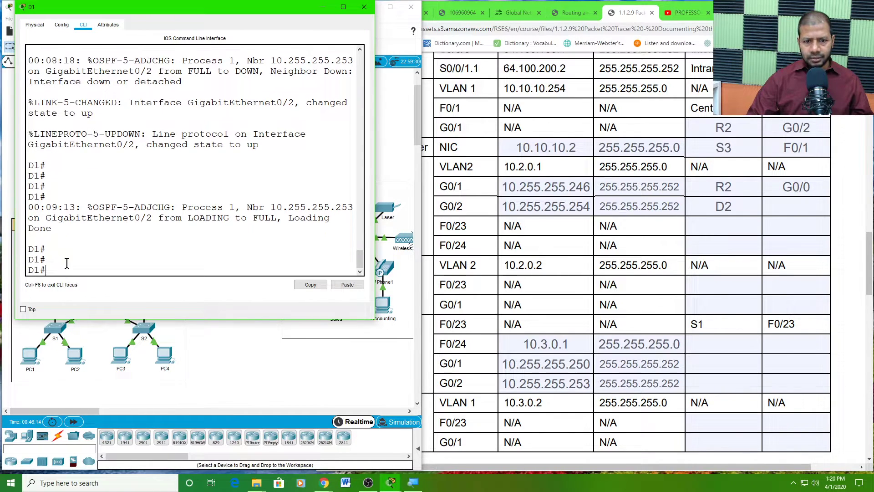
left_click(223, 354)
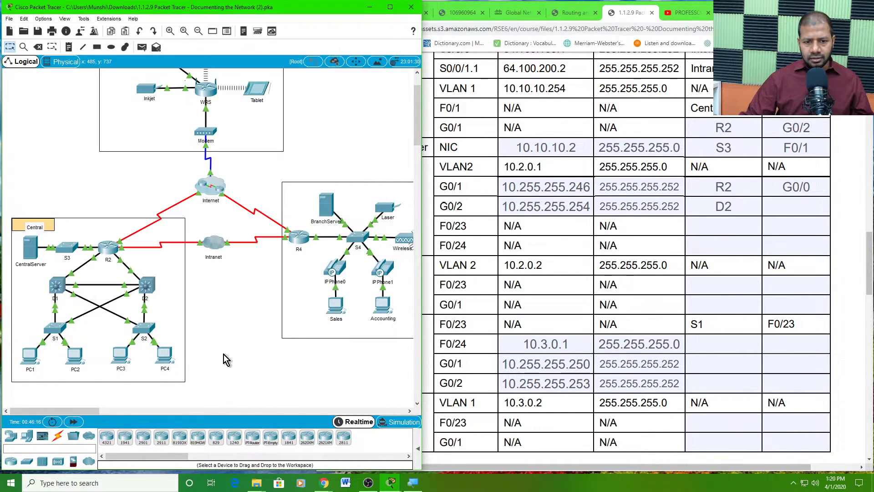
- Open switch S1's device window, enlarge it, and bring up its CLI prompt
left_click(56, 335)
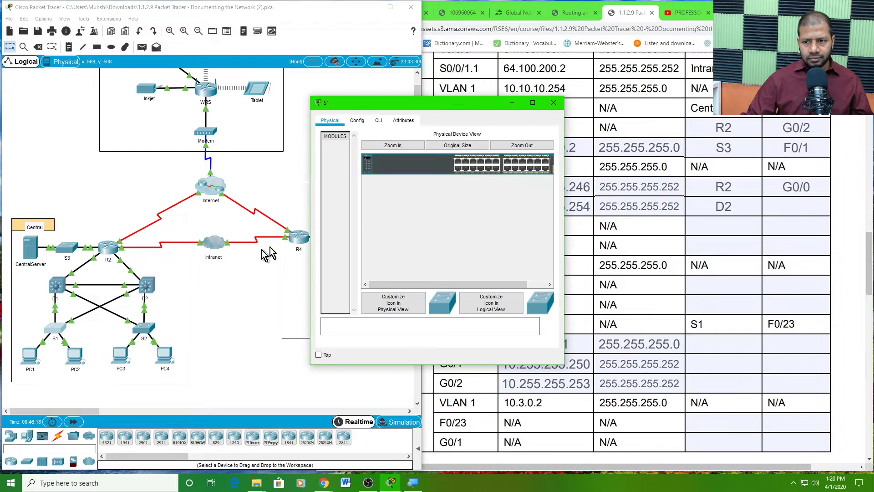
left_click_drag(366, 106, 198, 57)
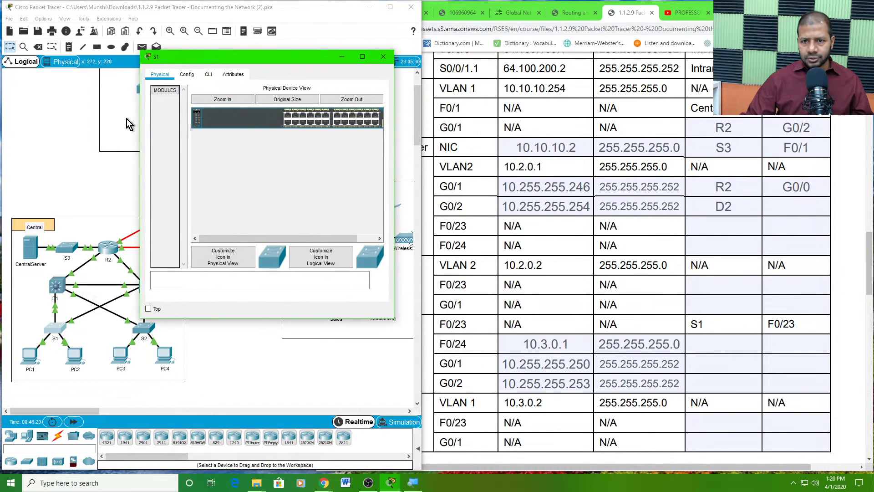
left_click_drag(141, 177, 4, 190)
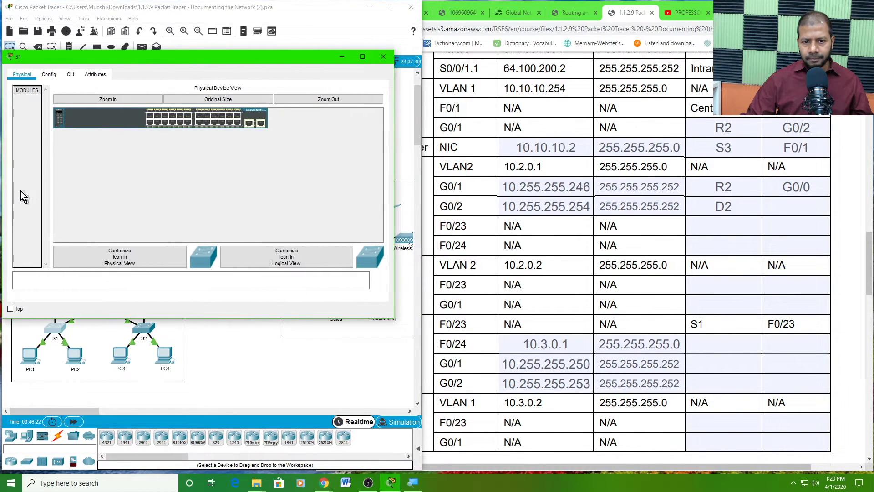
left_click(72, 73)
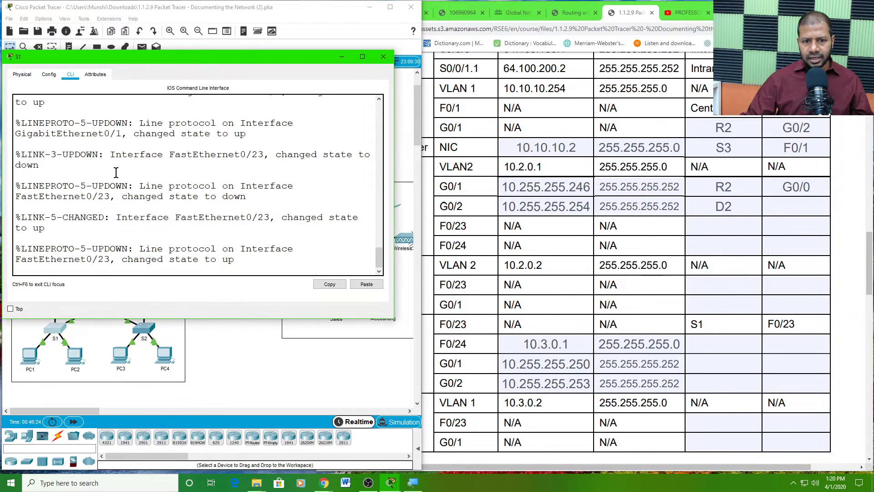
key("Return")
key("Return")
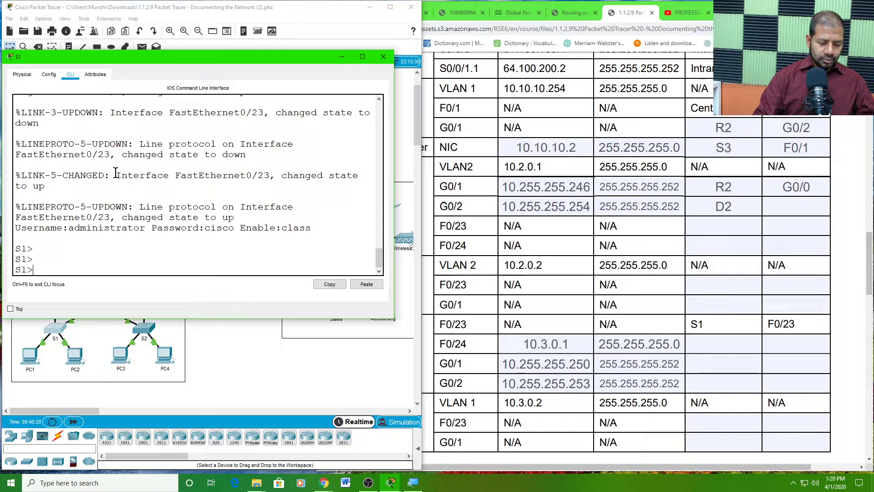
- Enable S1 with its enable password, reload and confirm it, then open D1's console
type("en")
key("Return")
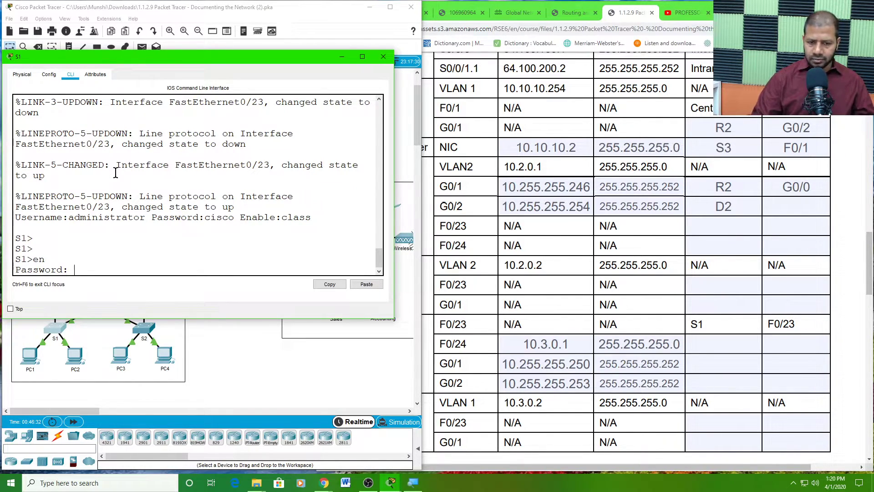
type("class")
key("Return")
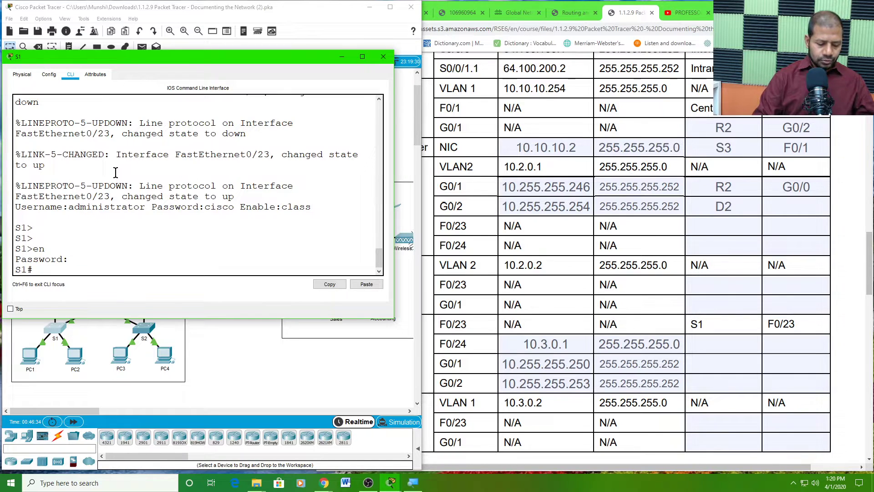
type("reload")
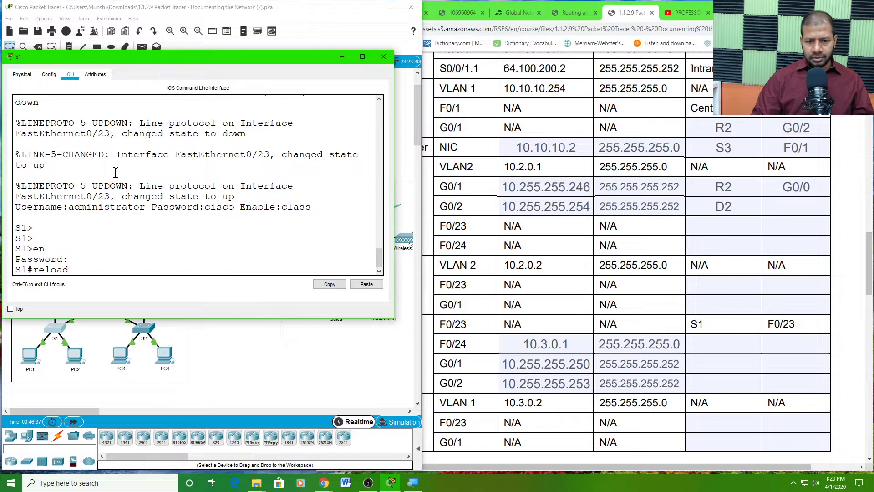
key("Return")
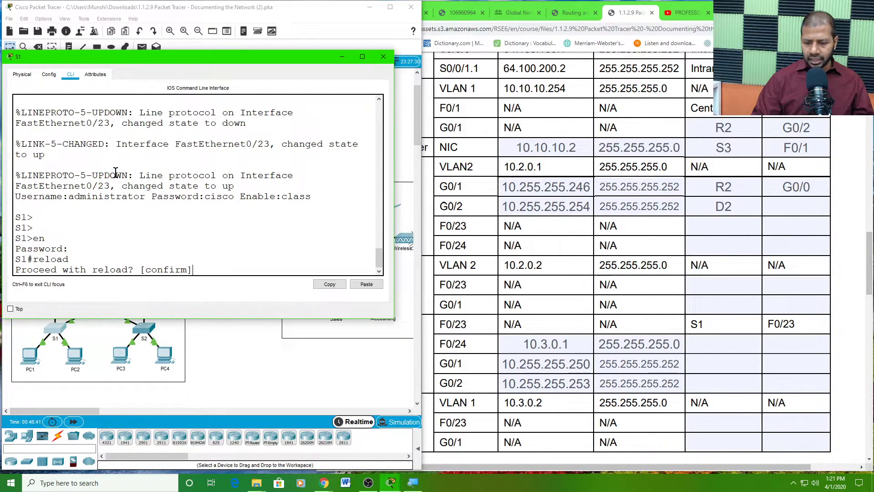
key("Return")
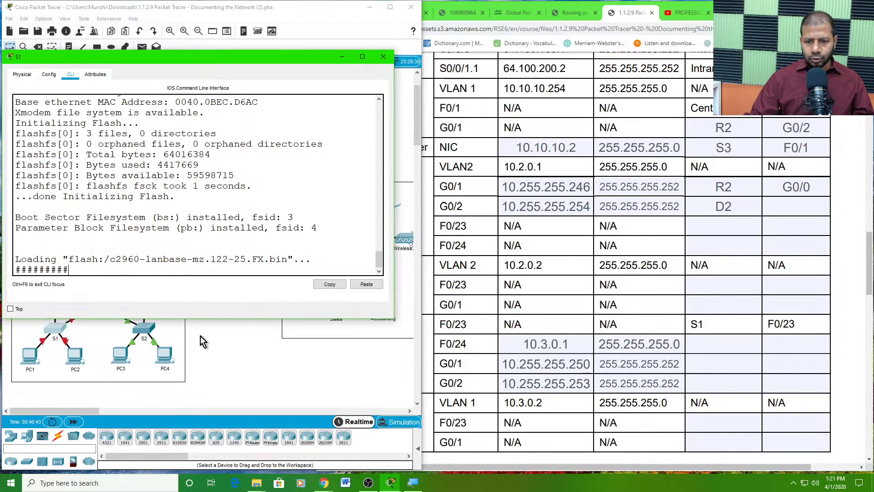
left_click(201, 336)
left_click(62, 288)
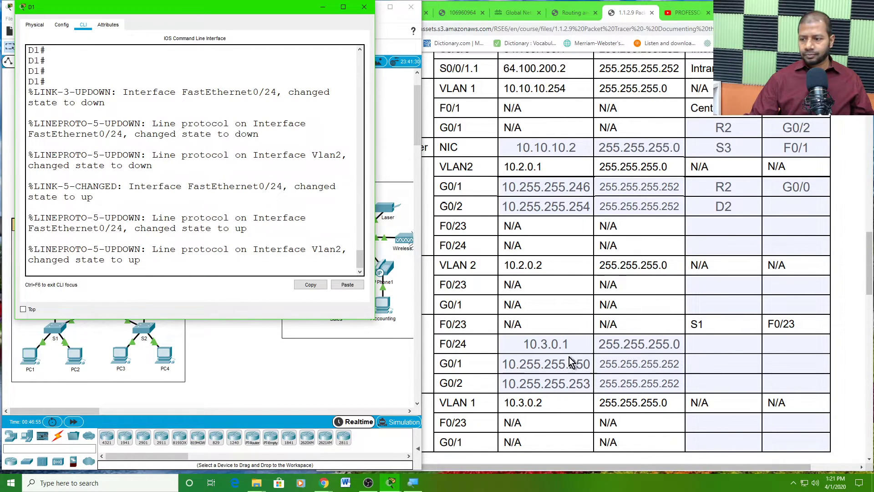
- Enter S1 as the connected device for D1's F0/24 row
left_click(557, 300)
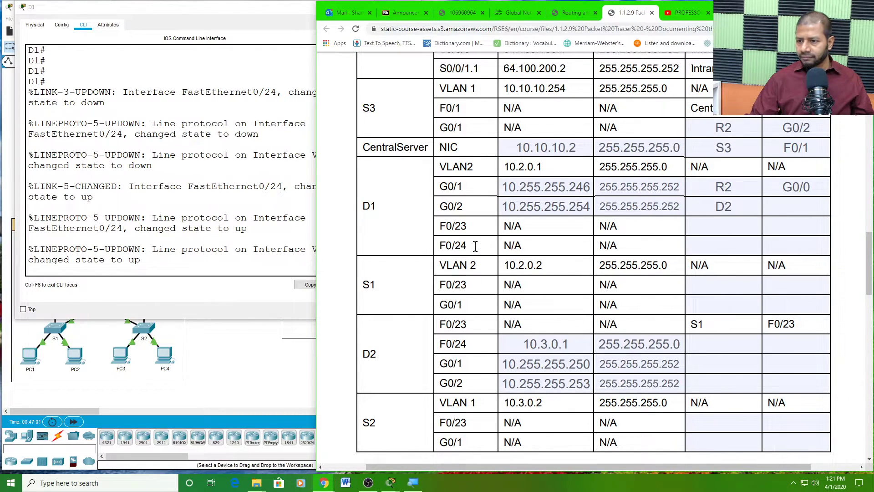
left_click_drag(469, 247, 439, 247)
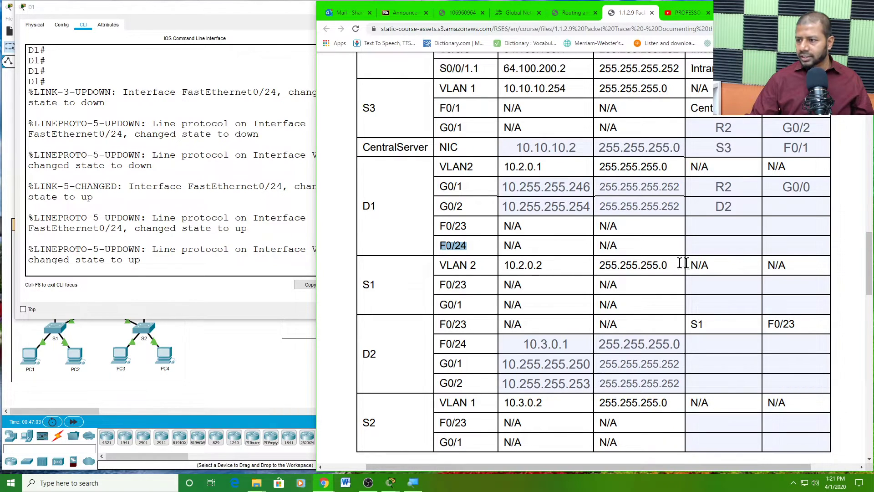
left_click(704, 248)
type("S1")
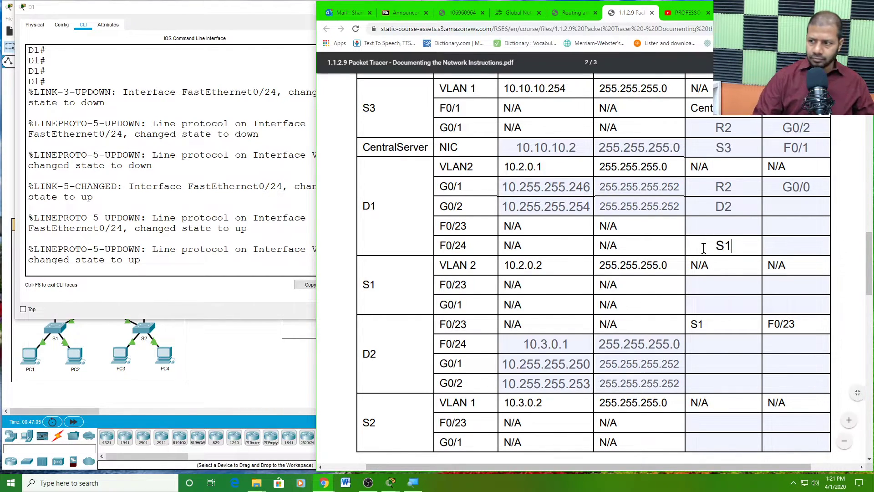
left_click(735, 266)
- Enter S2 as the connected device for D1's F0/23 row, then return to Packet Tracer
left_click(727, 230)
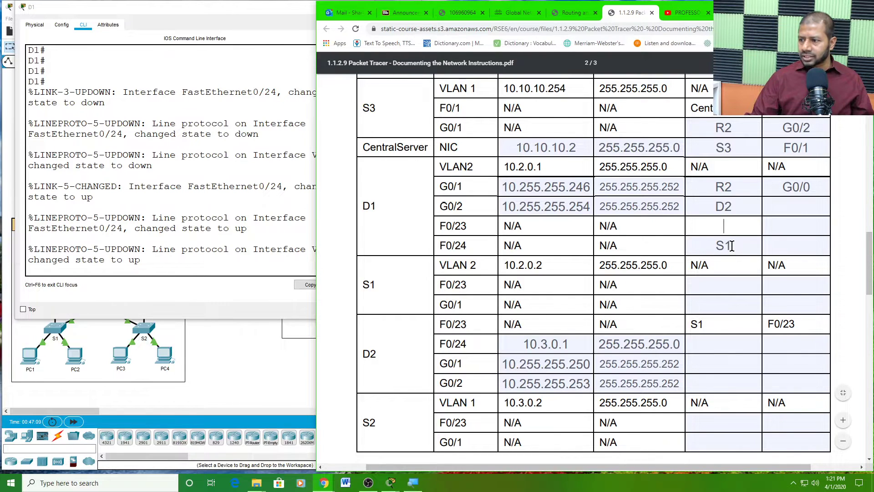
left_click_drag(471, 246, 440, 246)
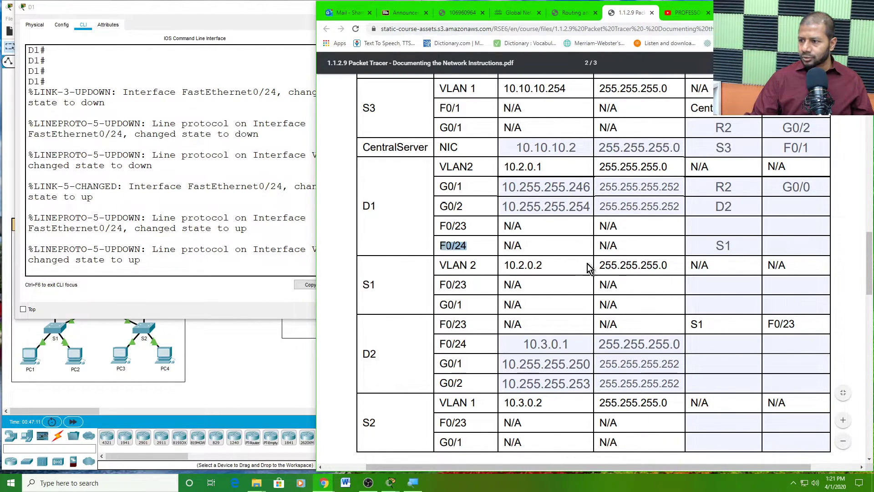
left_click(724, 220)
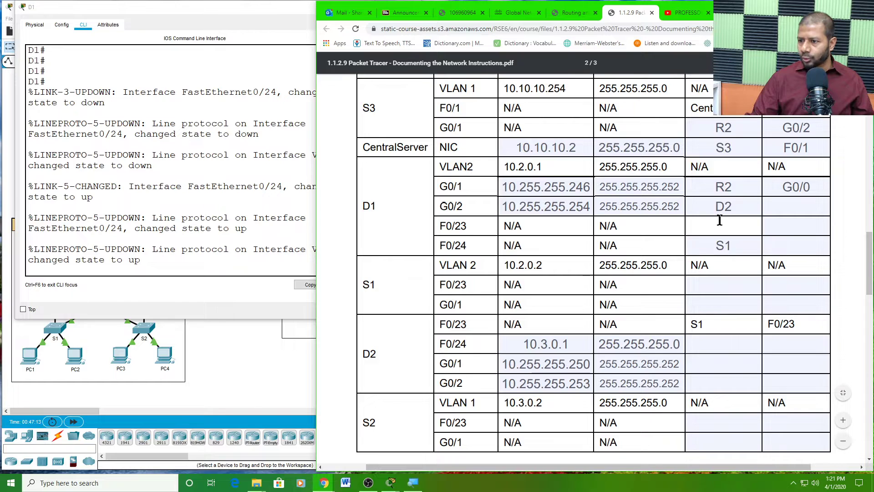
left_click_drag(470, 226, 435, 230)
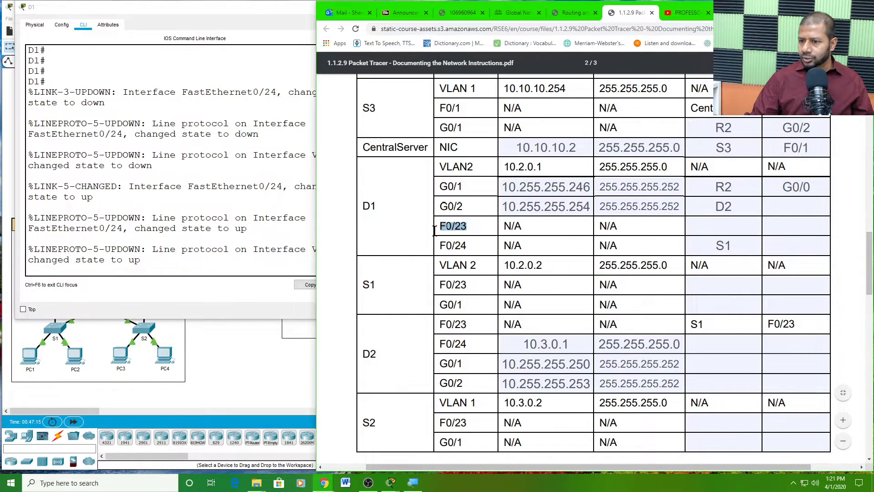
left_click(721, 227)
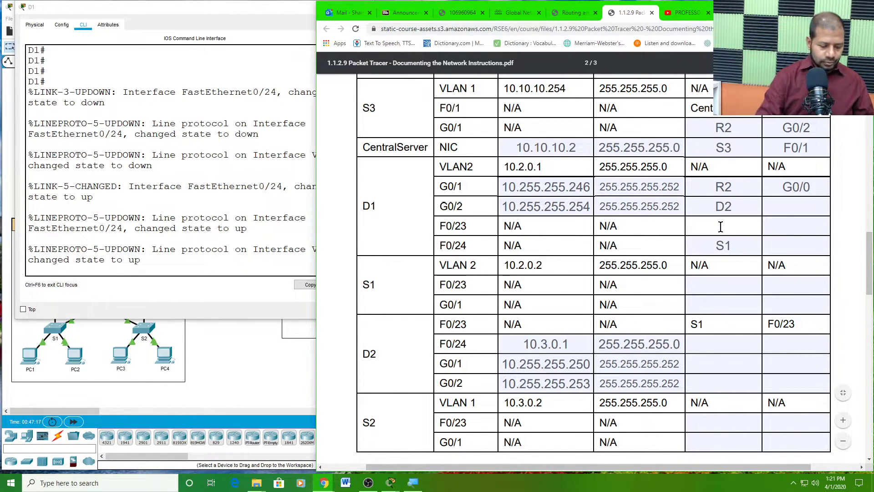
type("S2")
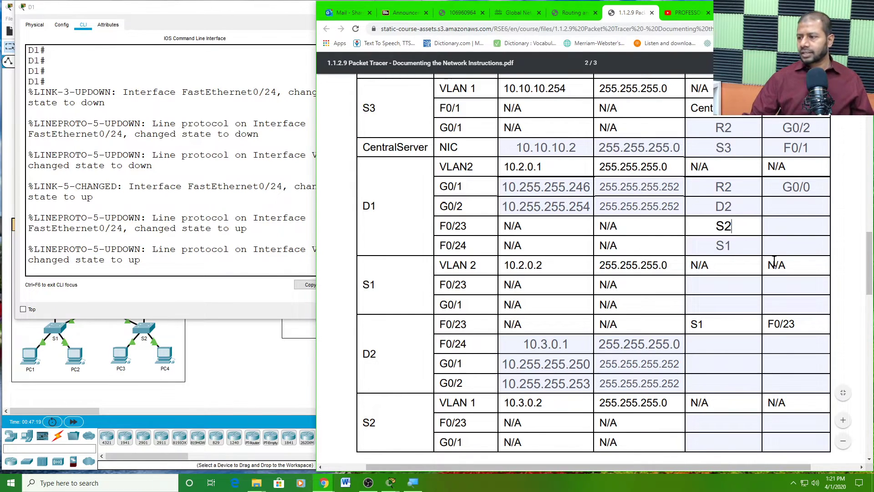
left_click(782, 223)
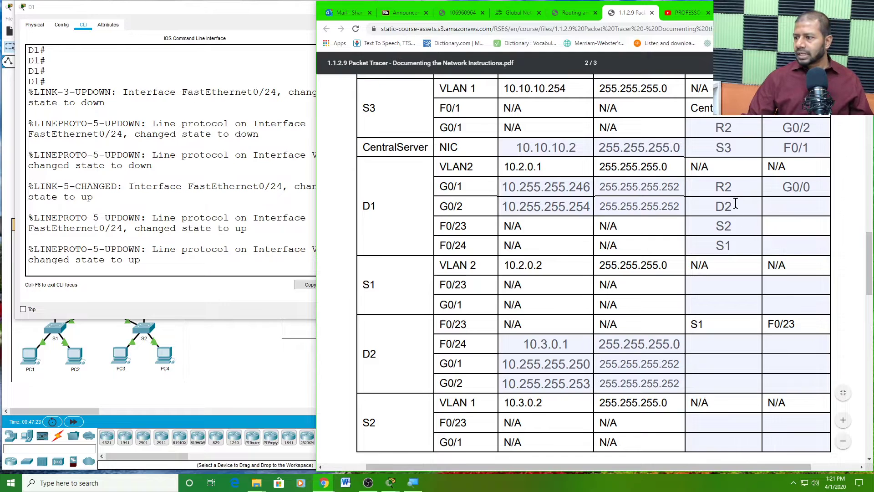
left_click(794, 200)
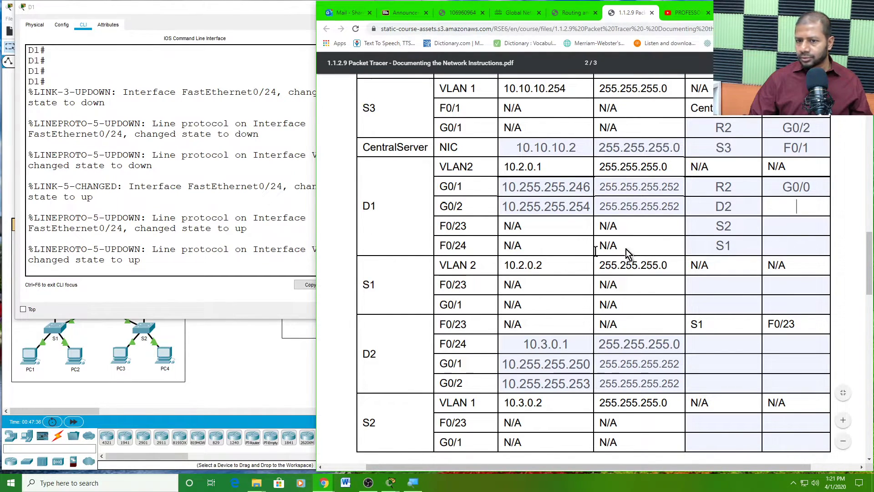
left_click(248, 289)
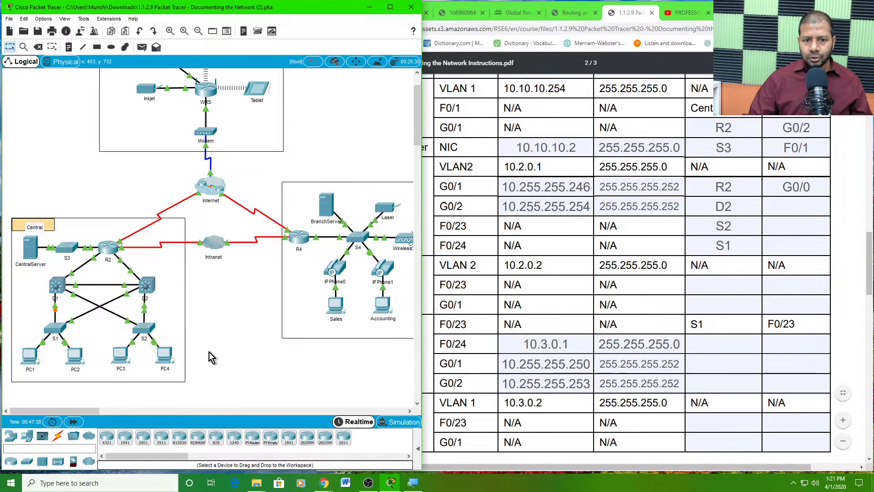
- Log in to D2's console with its password and enable it to the D2# prompt
left_click(209, 351)
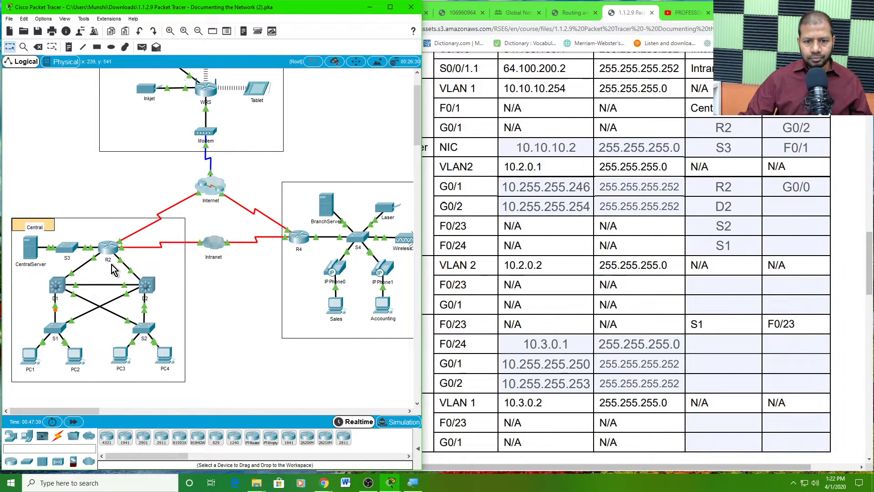
left_click(146, 286)
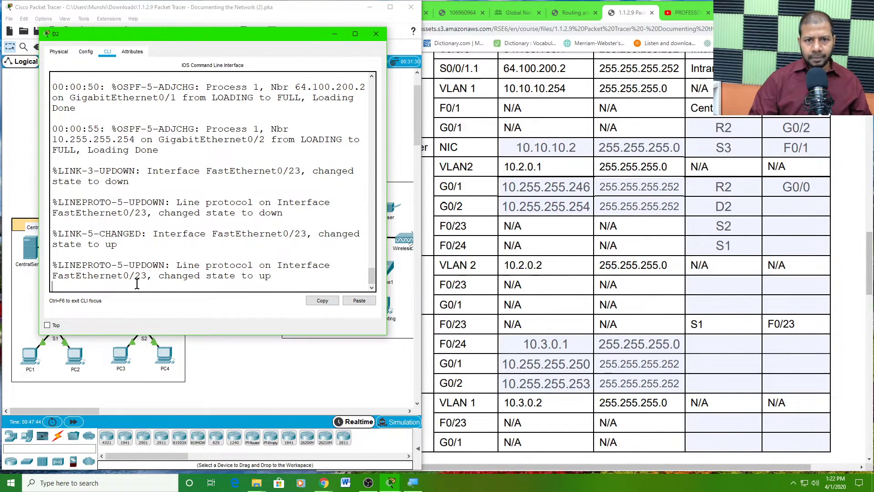
key("Return")
key("Return")
key("Return")
key("Return")
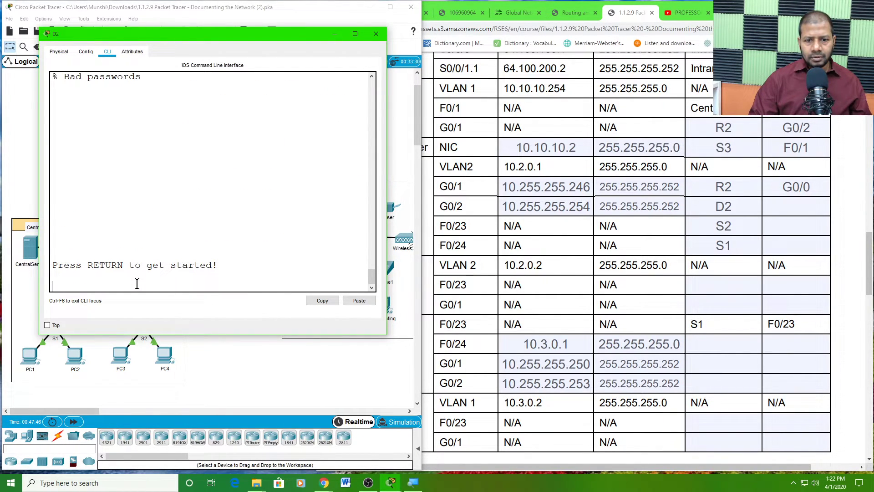
key("Return")
key("Return")
key("Return")
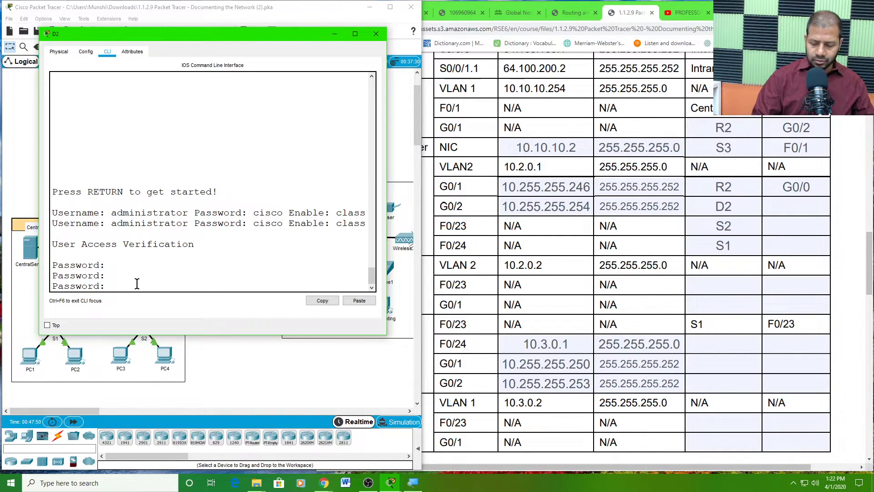
key("Return")
key("Return")
key("Return")
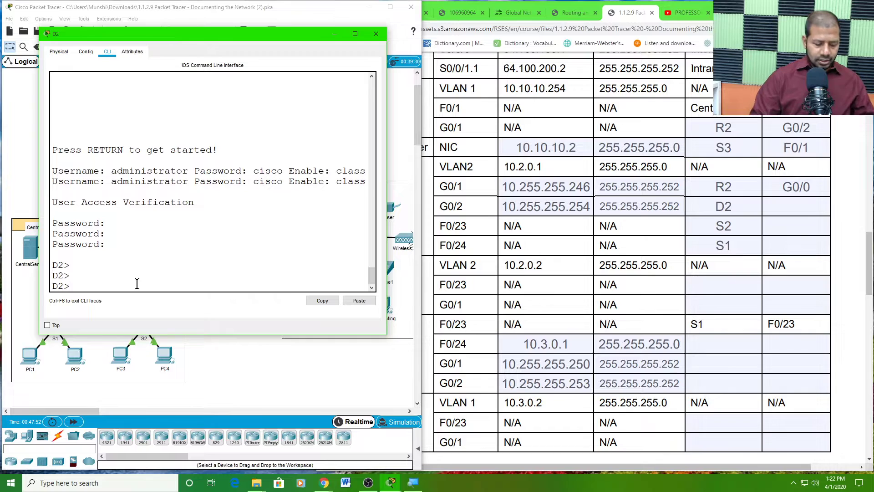
type("en")
key("Return")
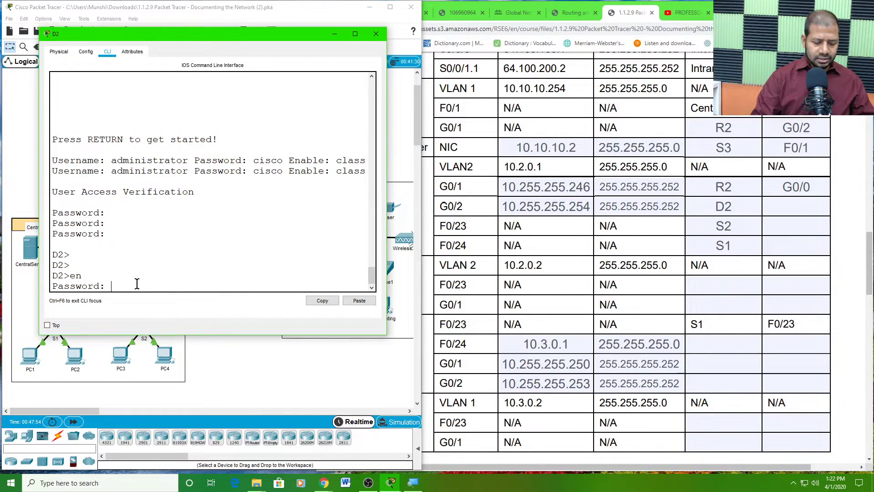
key("Return")
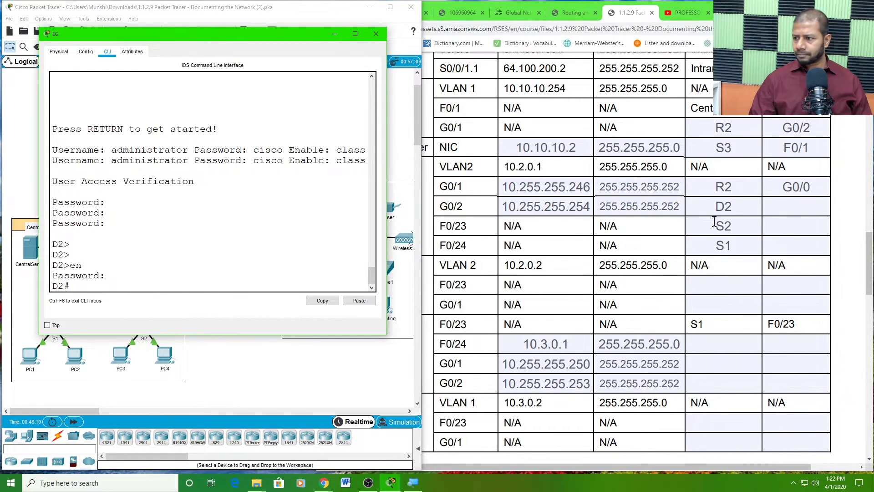
left_click(770, 208)
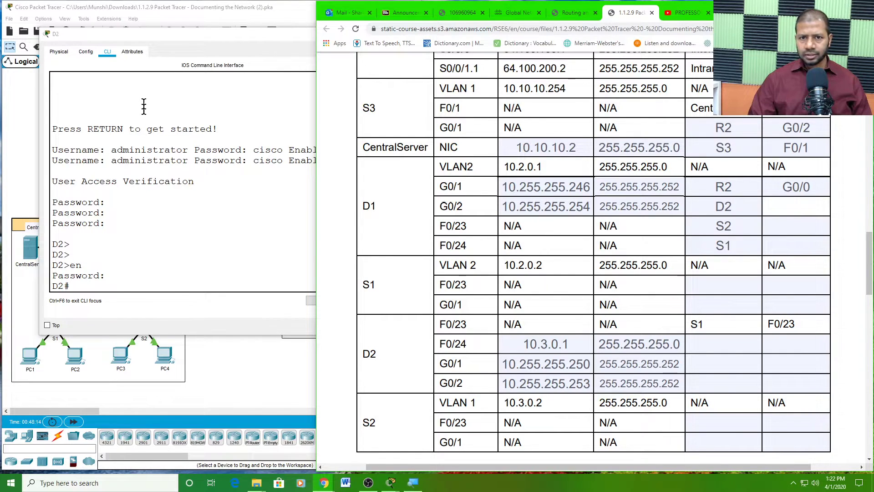
- Refresh D2's prompt, move its console aside, and check D1's and D2's consoles
left_click(184, 38)
key("Return")
key("Return")
key("Return")
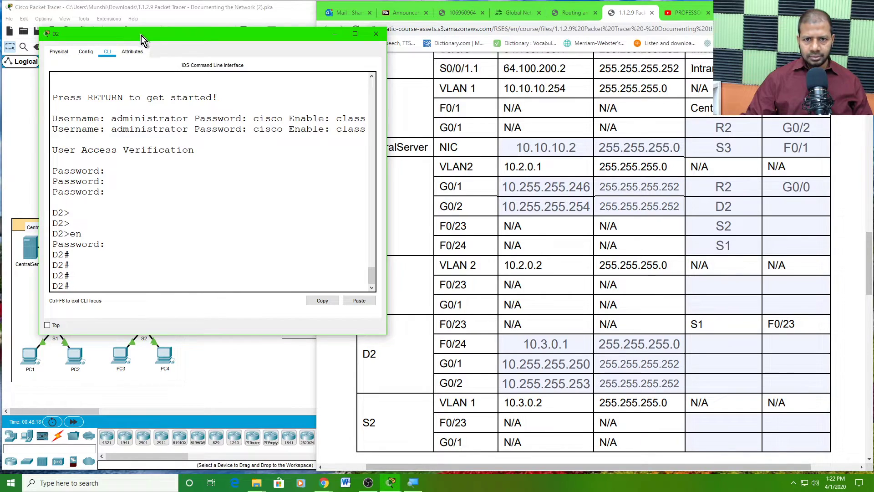
left_click_drag(141, 35, 165, 12)
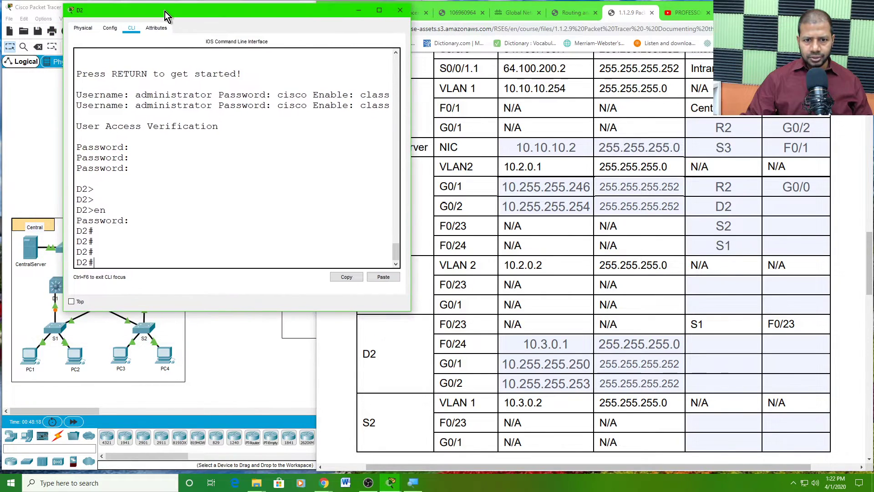
left_click(56, 286)
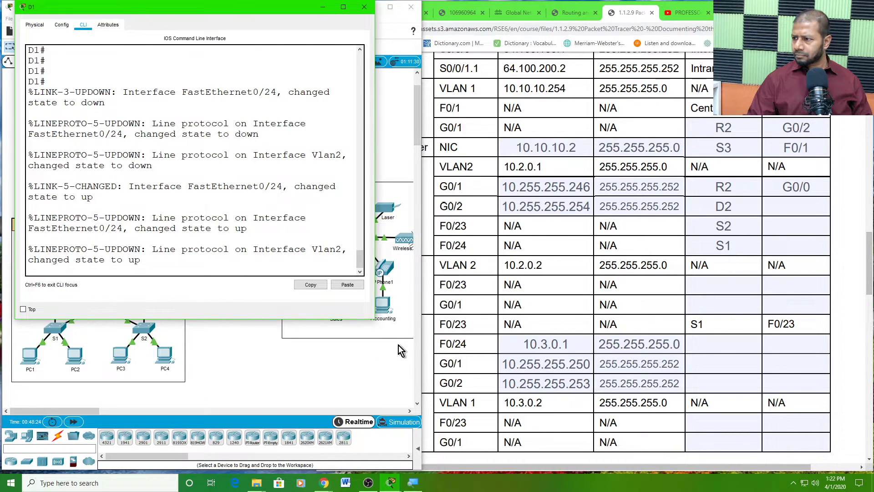
left_click(710, 332)
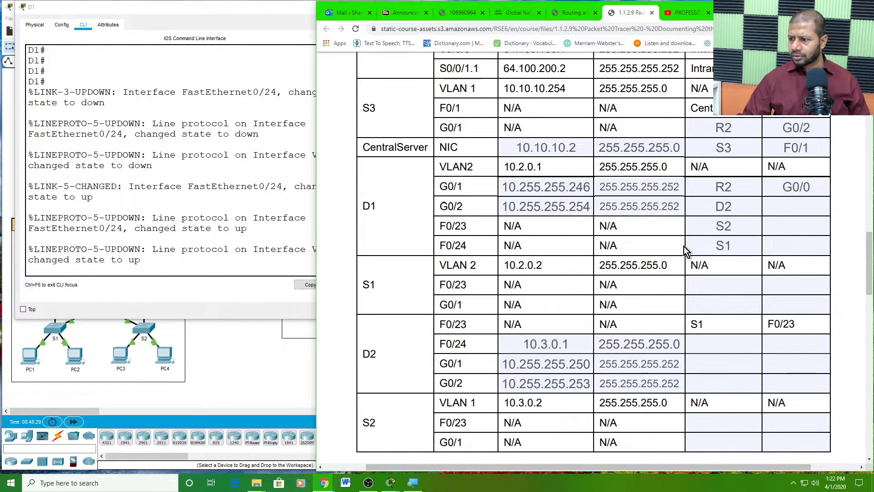
left_click(220, 363)
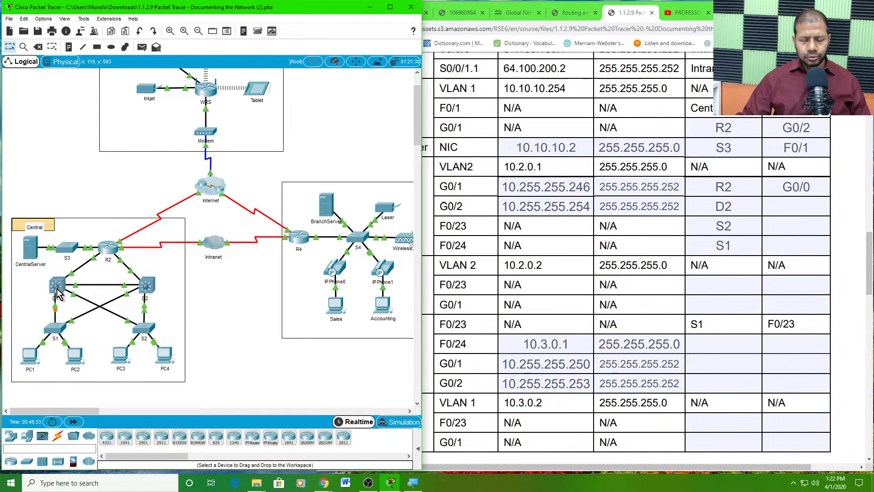
left_click(146, 286)
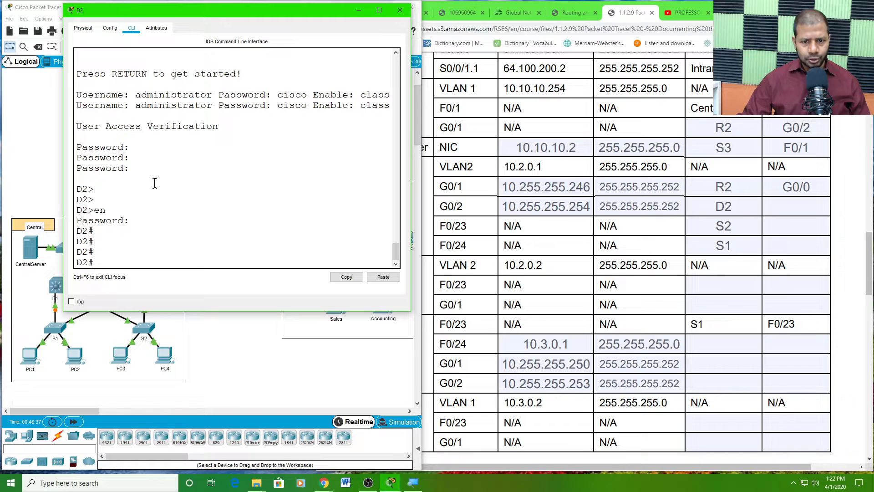
left_click(230, 380)
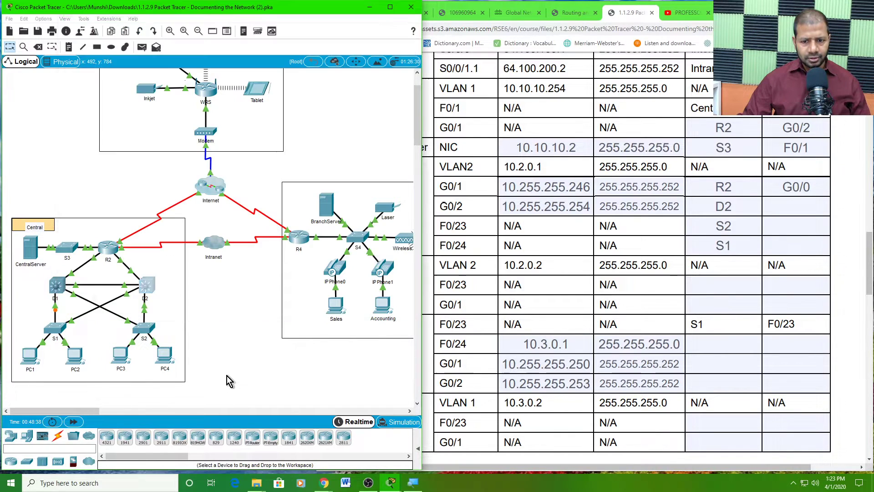
- Run reload on D1's console to restart the switch
left_click(55, 287)
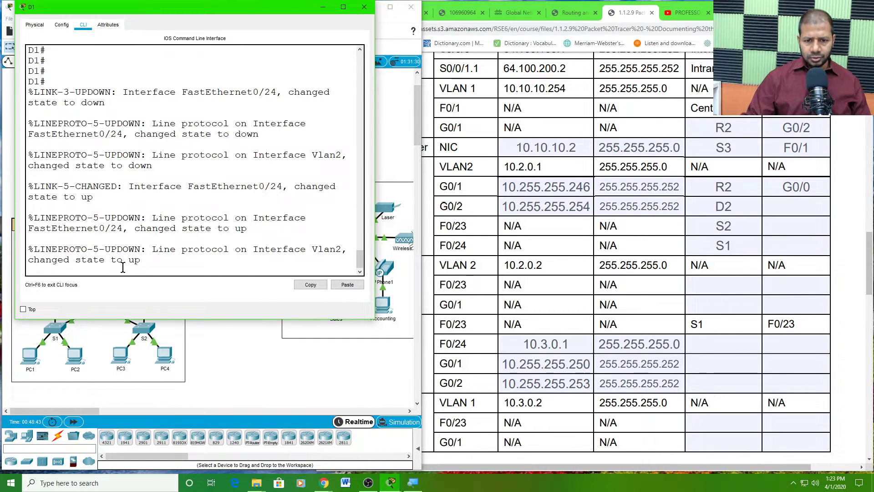
key("Return")
key("Return")
key("Return")
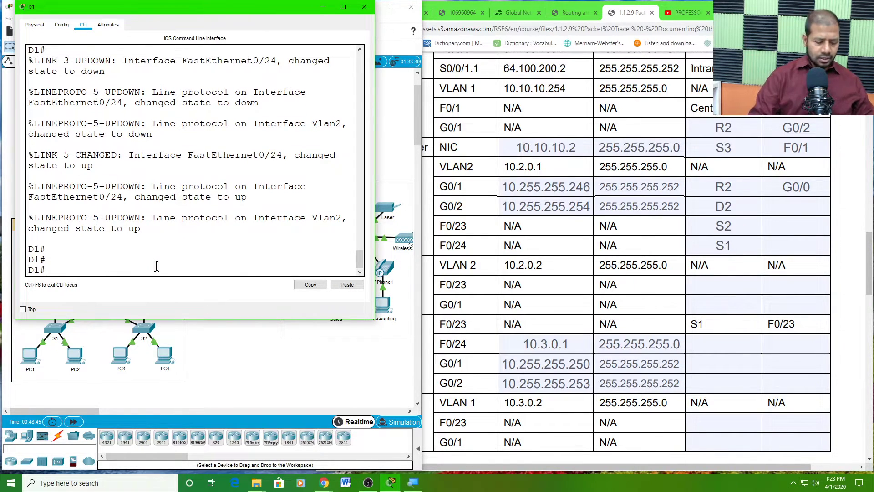
type("reload")
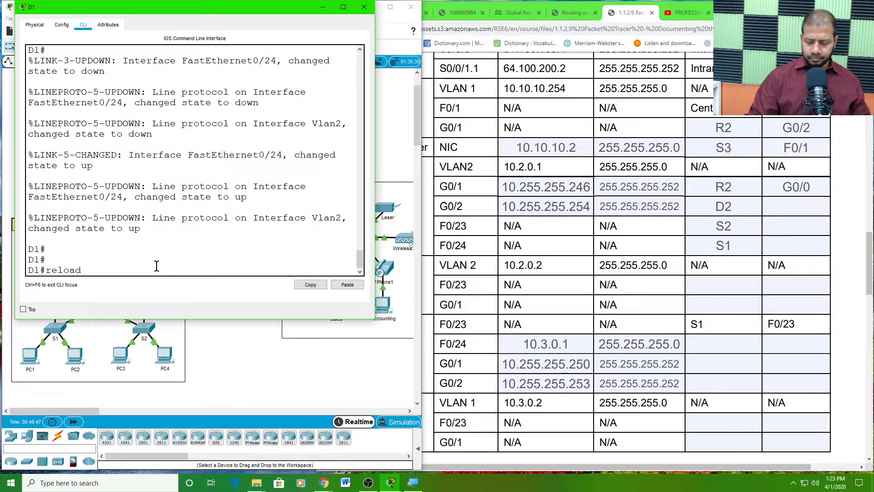
key("Return")
key("Return")
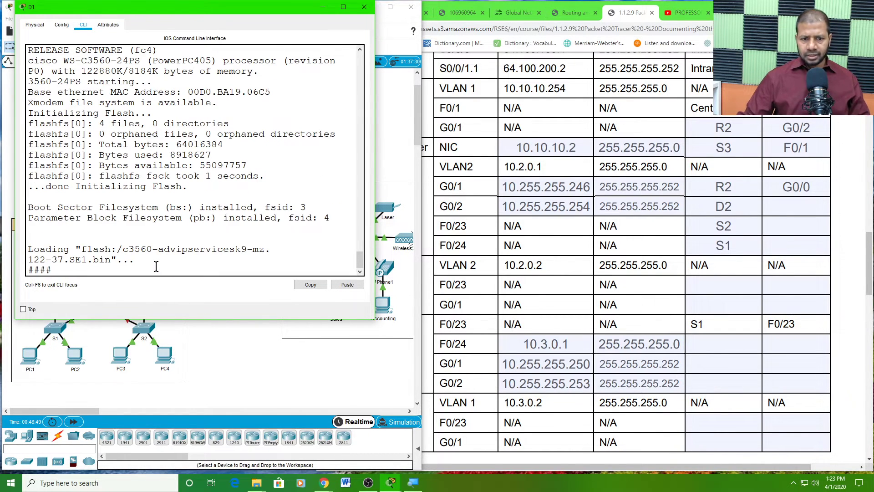
- Read D2's console messages about GigabitEthernet0/2 and the OSPF neighbour going down
left_click(236, 349)
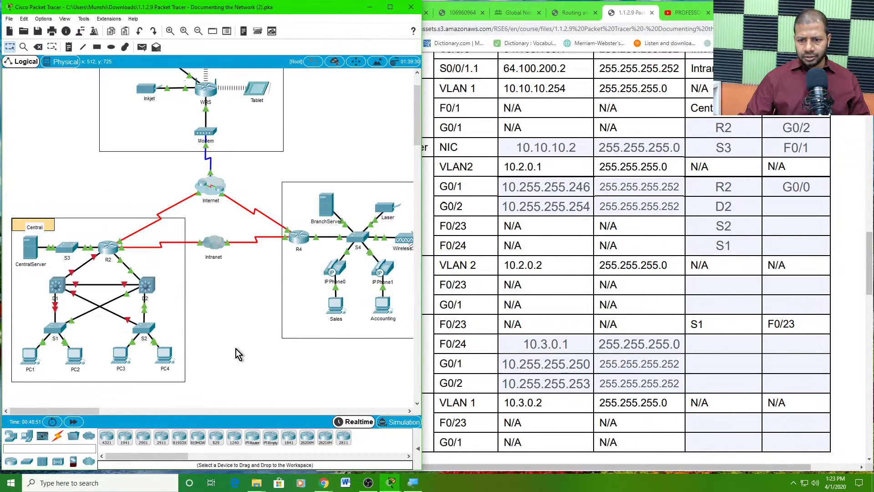
left_click(147, 286)
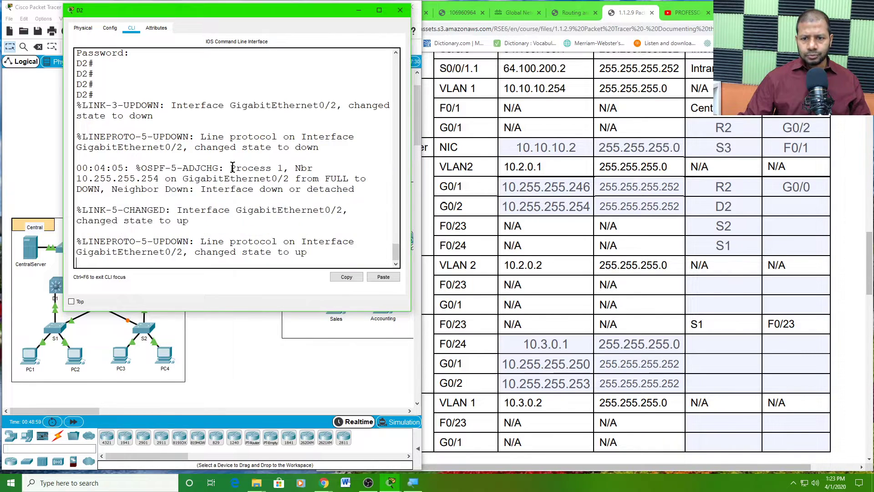
left_click_drag(232, 167, 256, 168)
left_click(340, 105)
- Enter G0/2 as the connected interface for D1's G0/2 row
left_click(775, 207)
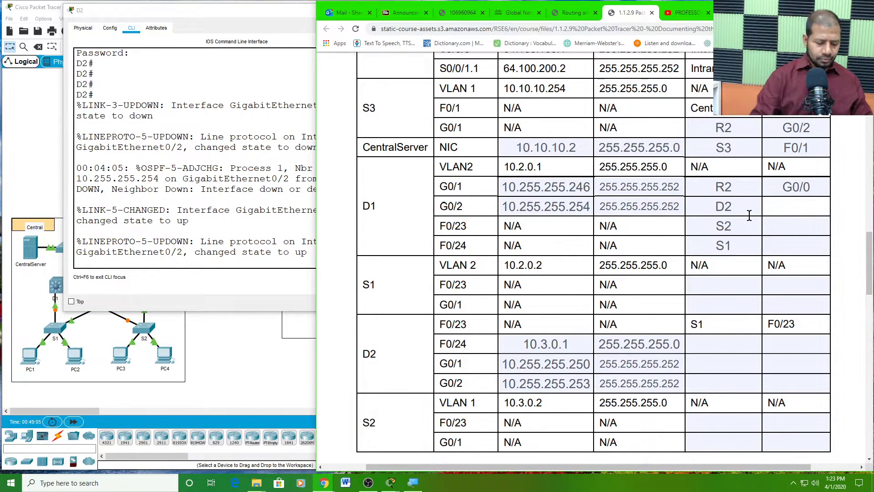
type("G0")
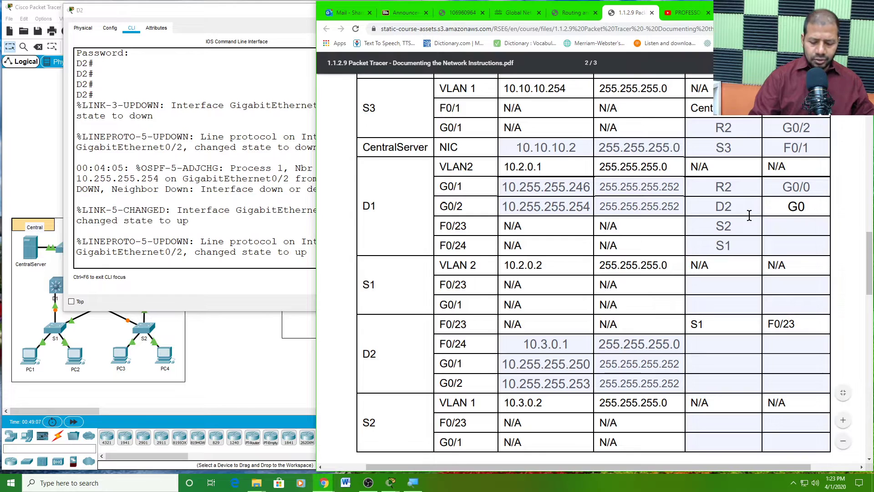
type("/2")
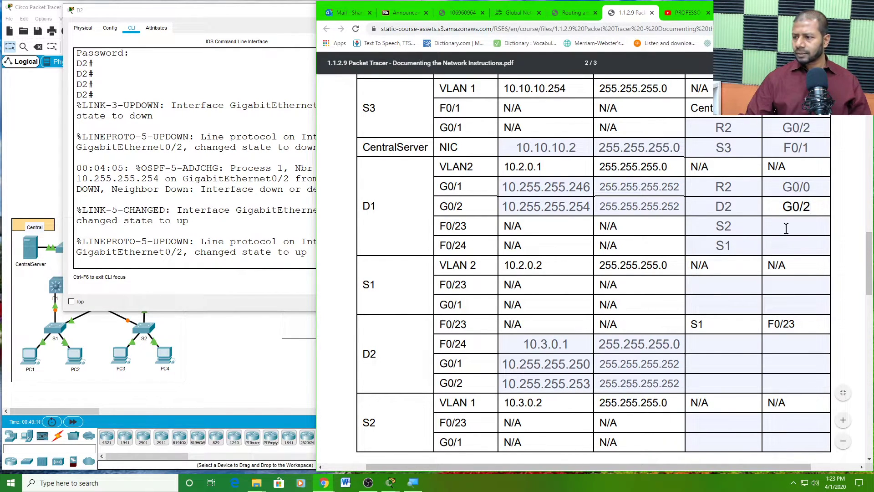
left_click(742, 227)
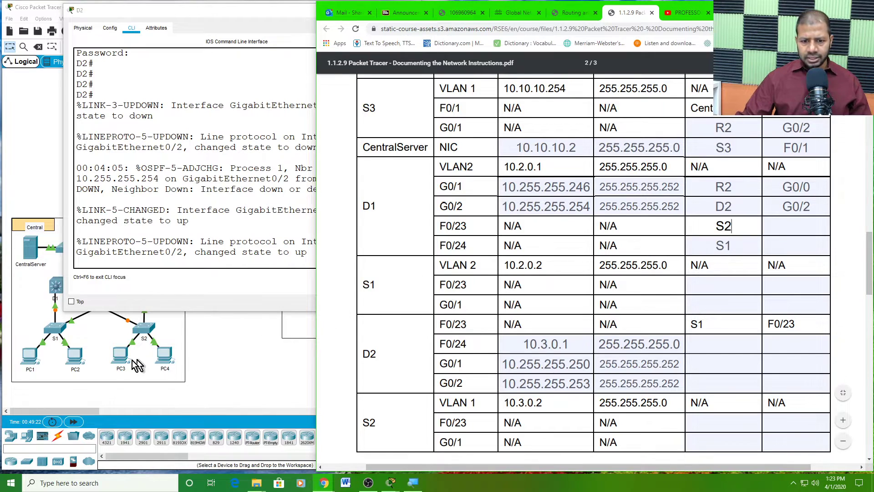
left_click(145, 329)
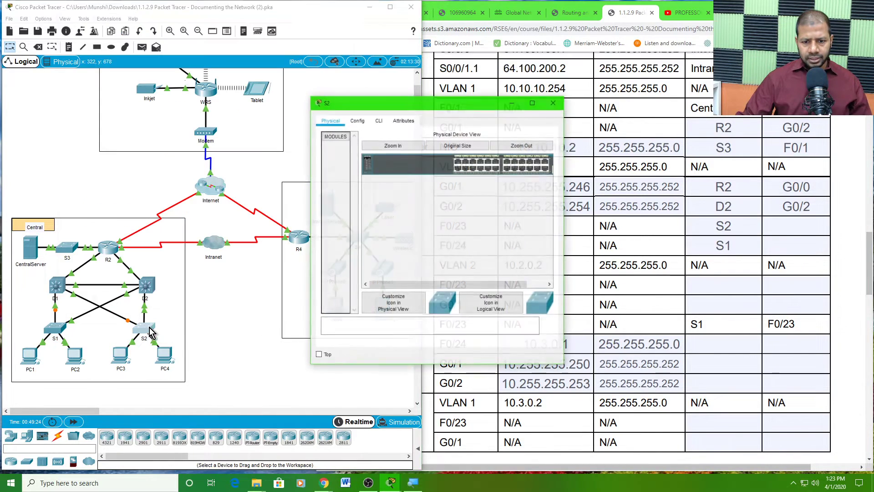
- Enable S2 with its enable password and reposition its console window
left_click(378, 120)
key("Return")
key("Return")
key("Return")
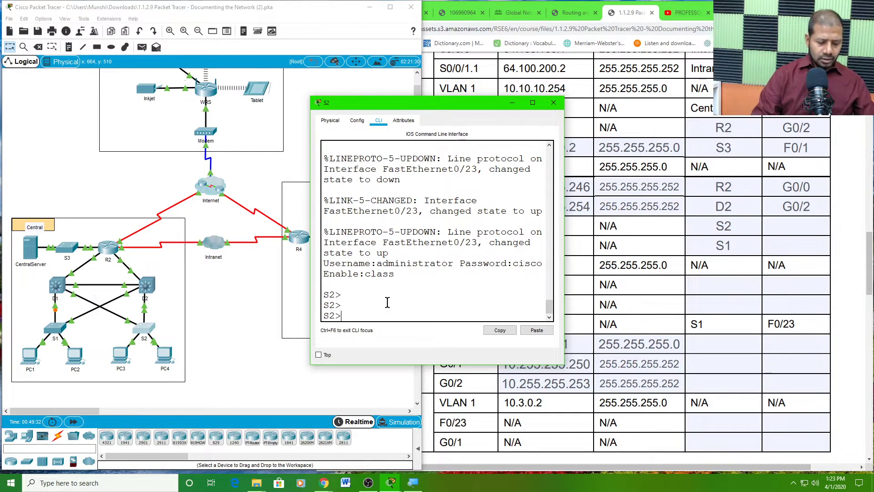
type("en")
key("Return")
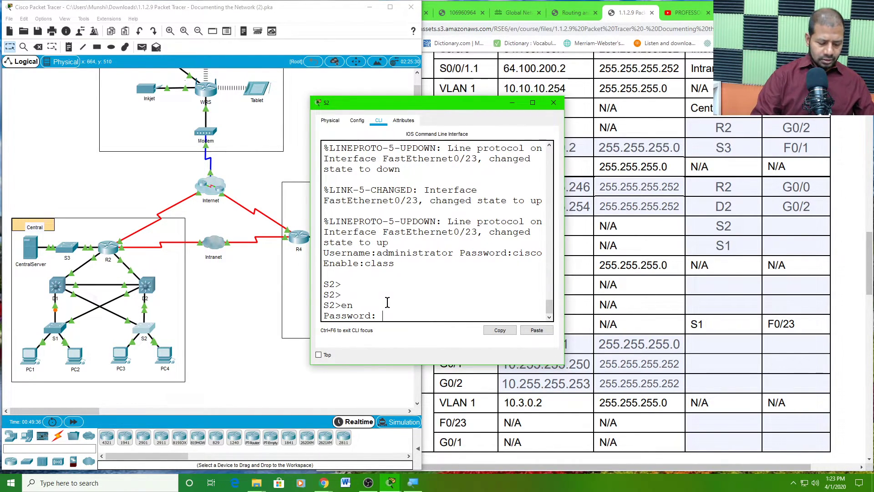
type("class")
key("Return")
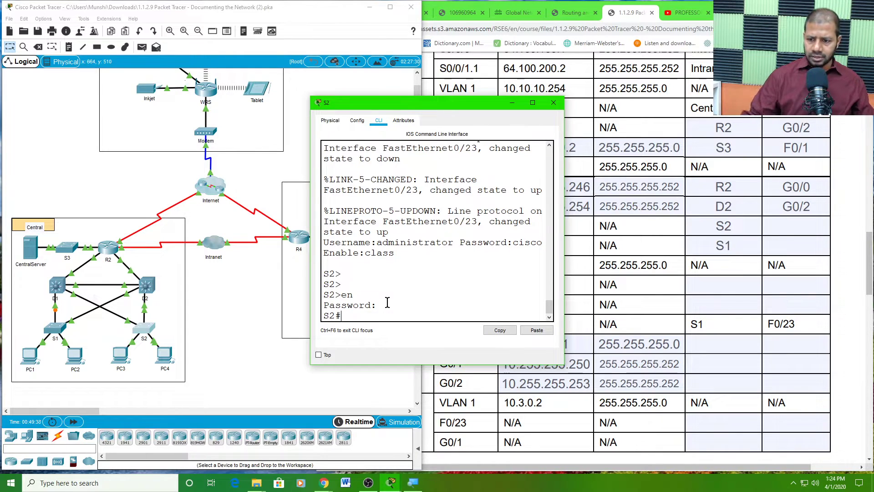
key("Return")
key("Return")
key("Return")
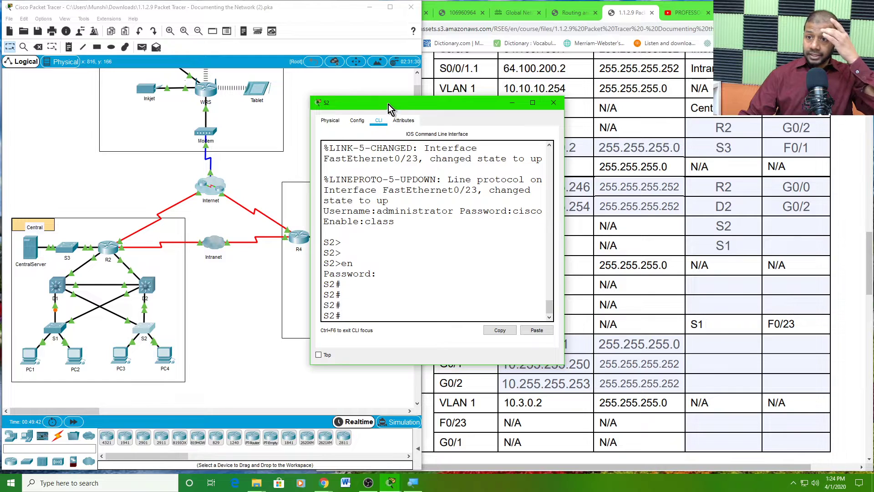
left_click_drag(390, 107, 305, 53)
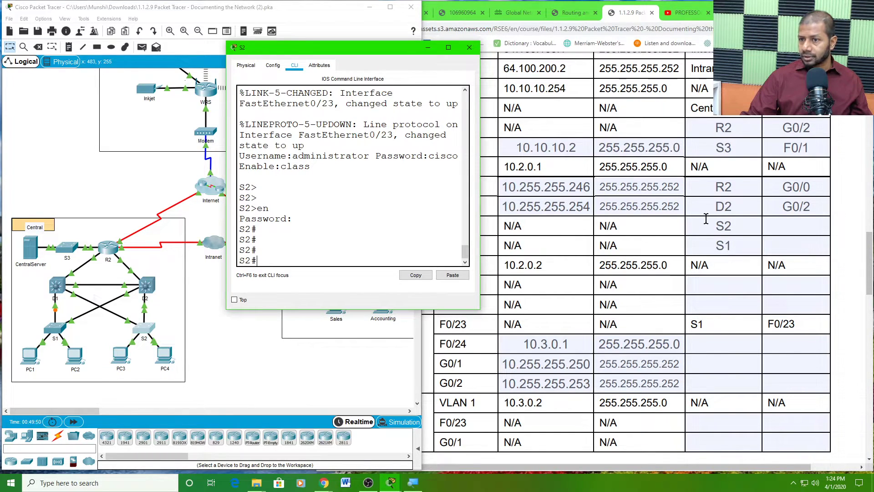
left_click_drag(317, 50, 344, 21)
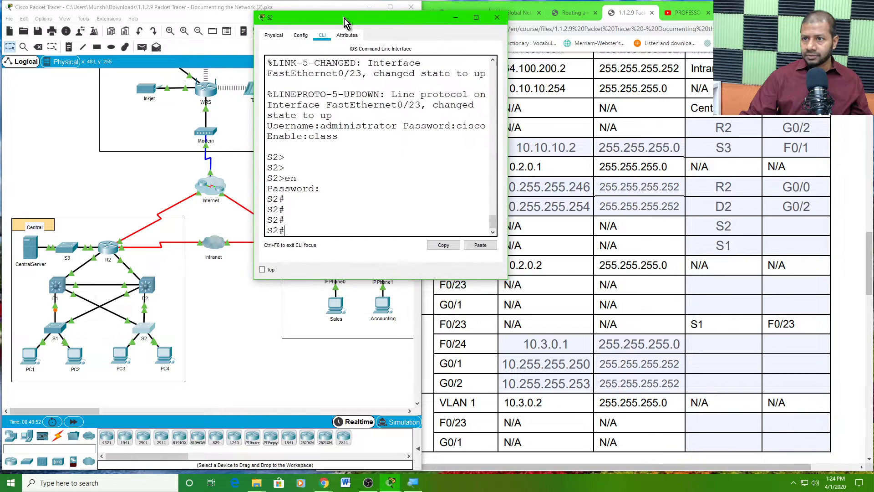
left_click_drag(252, 280, 205, 287)
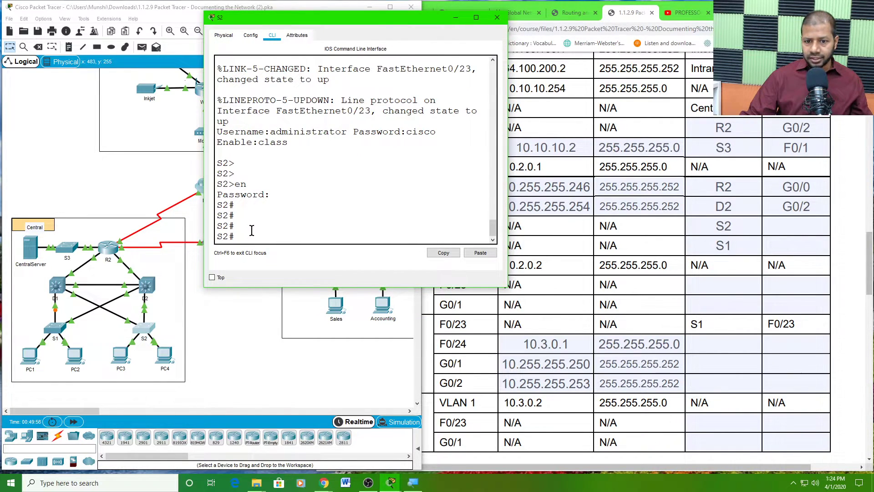
- Open S1's console and enter privileged mode with the enable password
left_click(55, 329)
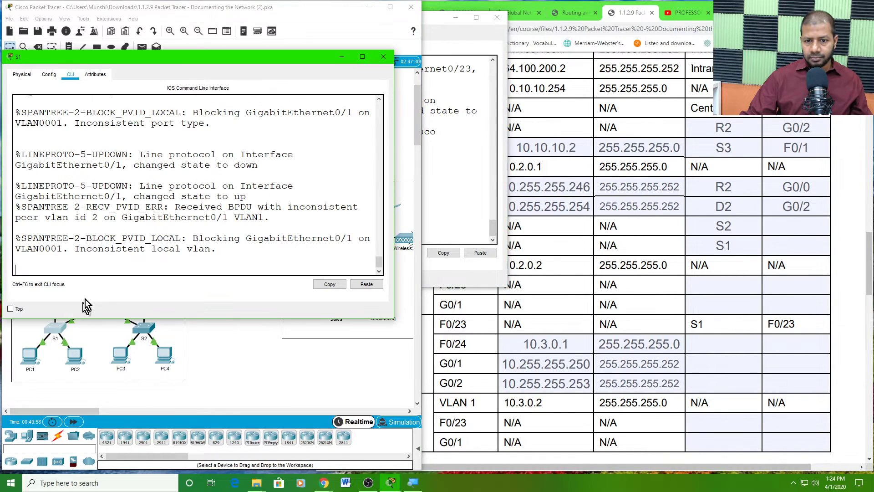
key("Return")
key("Return")
key("Return")
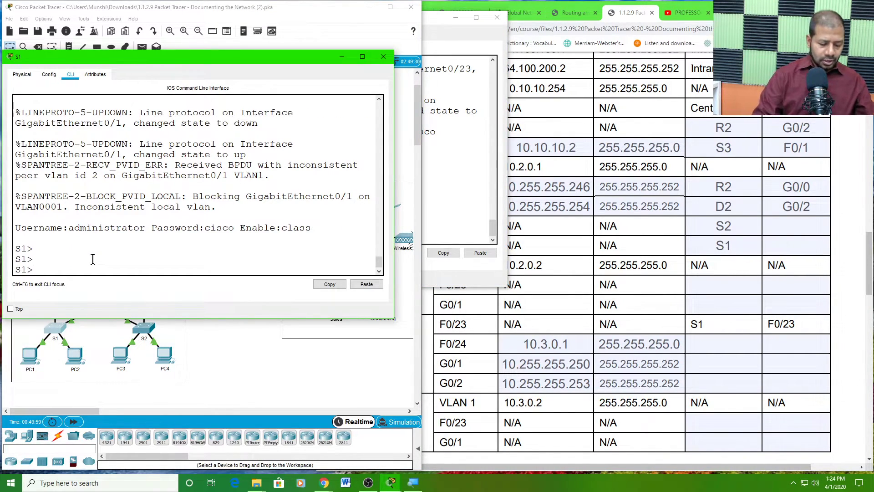
type("en")
key("Return")
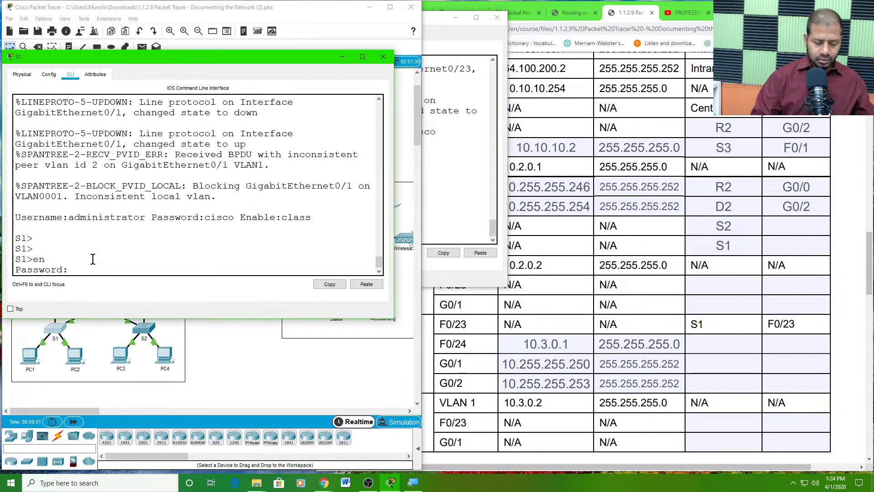
type("class")
key("Return")
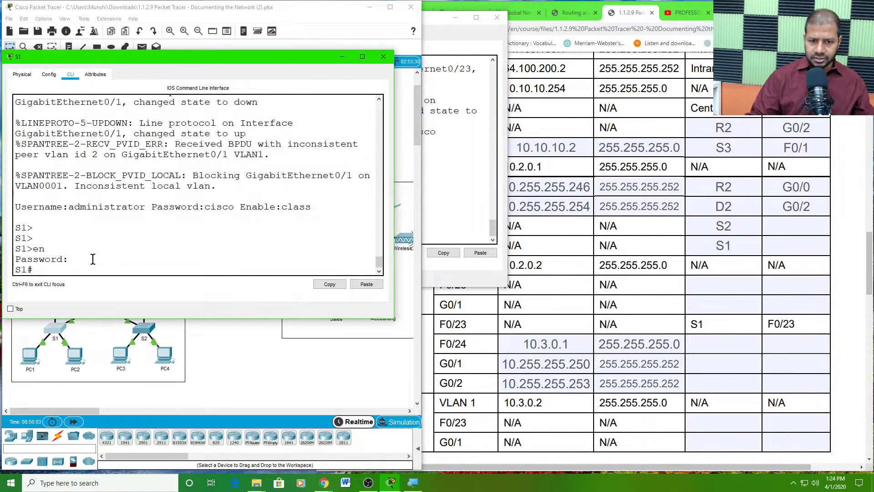
- Arrange the S1 and S2 consoles side by side and refresh S1's prompt
left_click_drag(230, 59, 304, 48)
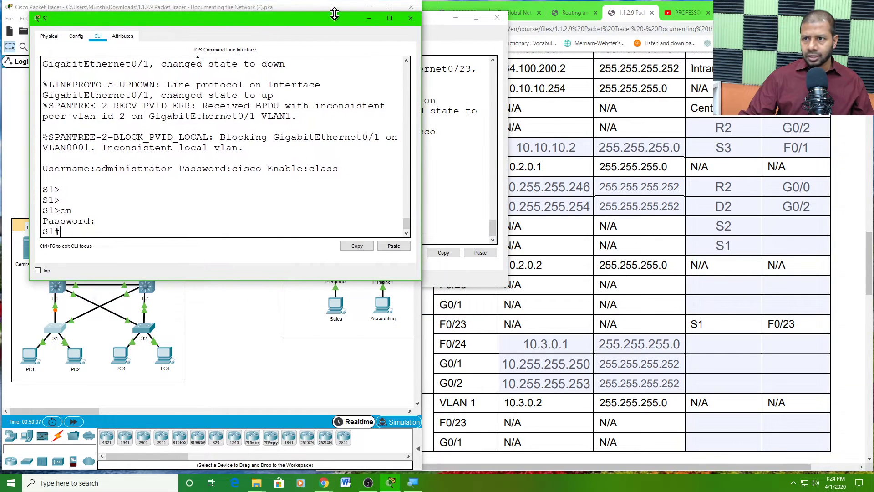
left_click(431, 21)
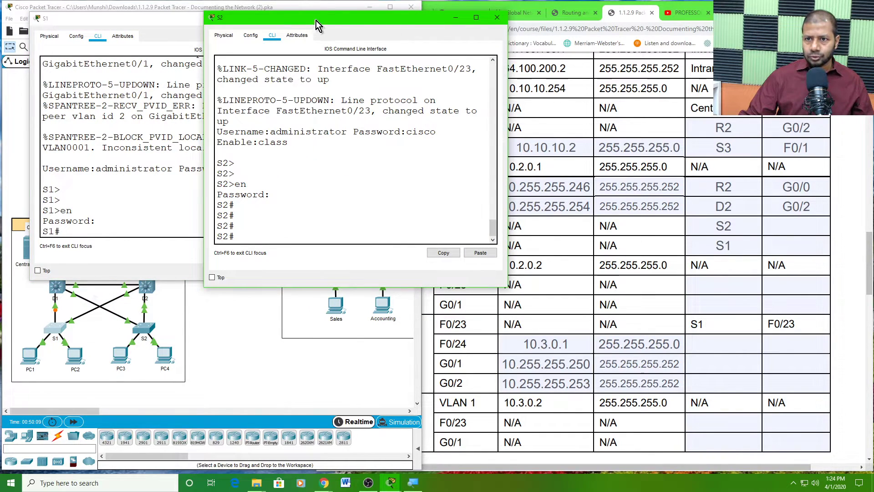
left_click_drag(316, 20, 323, 55)
left_click(186, 20)
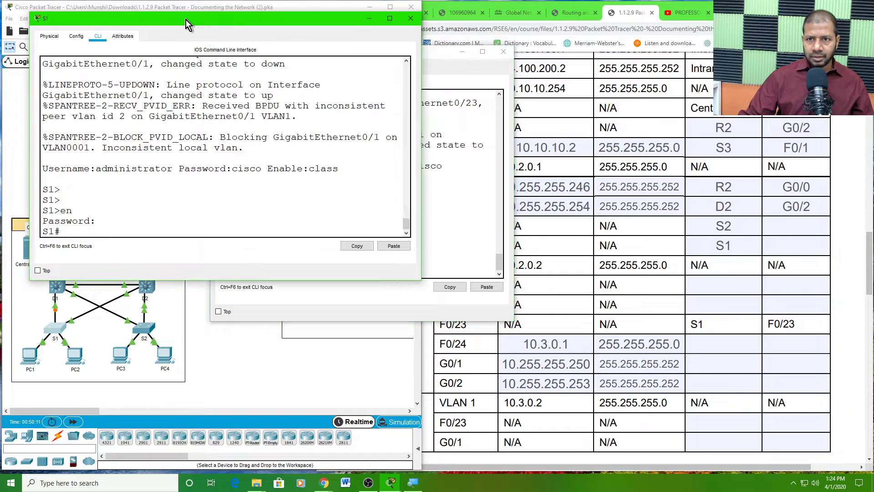
left_click_drag(185, 20, 161, 17)
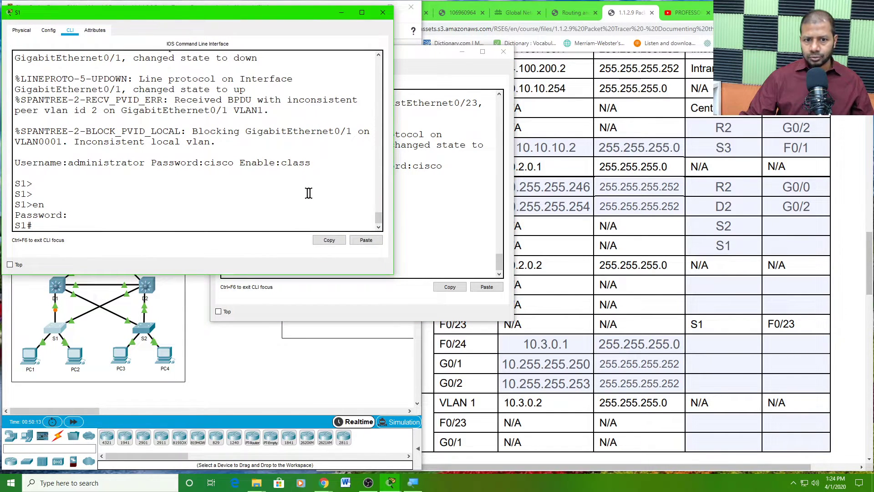
key("Return")
key("Return")
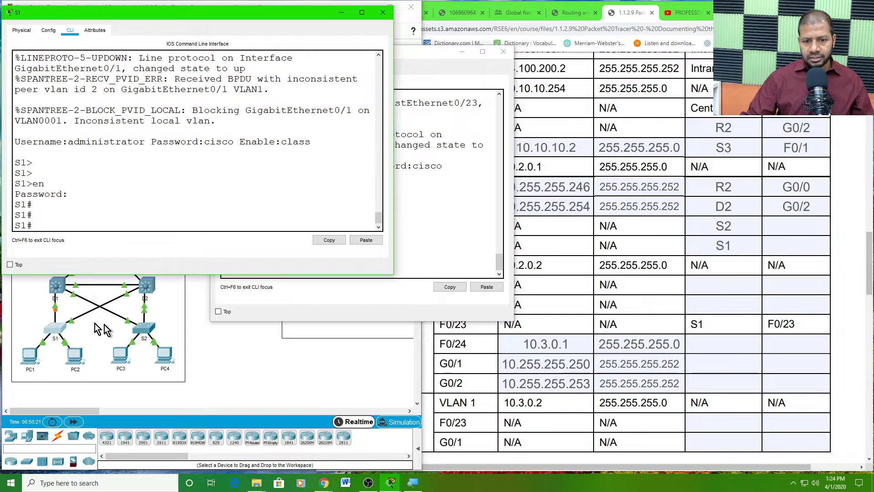
left_click(55, 290)
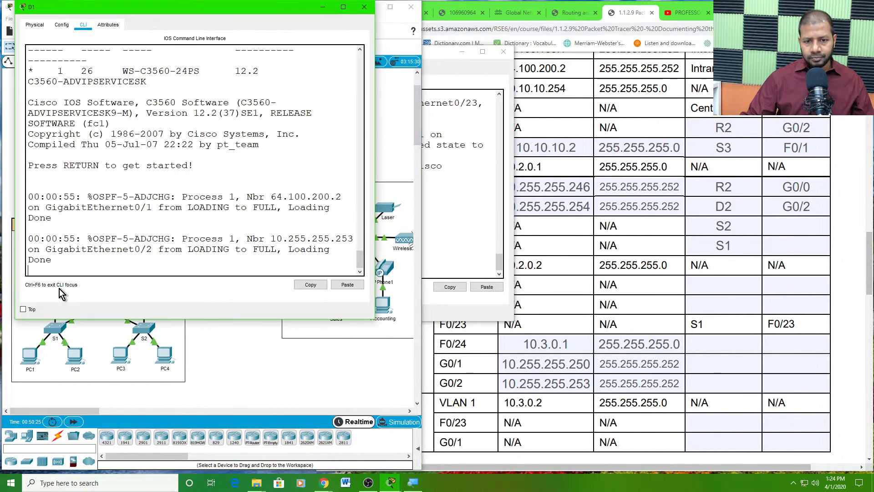
- Log in and enable on D1, reload it, and bring S2's console forward
key("Return")
key("Return")
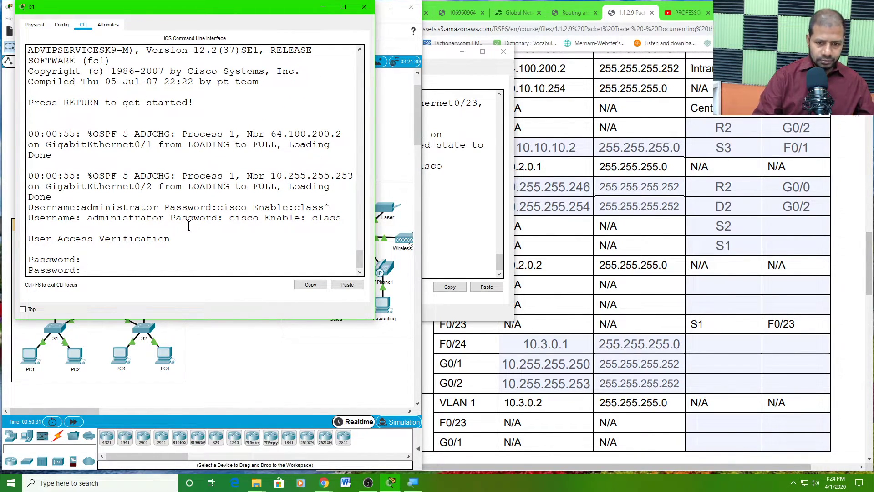
key("Return")
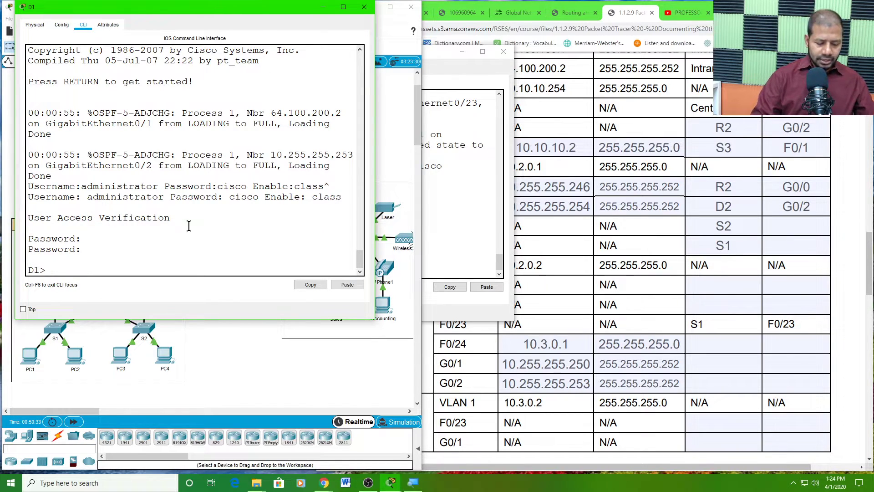
key("Return")
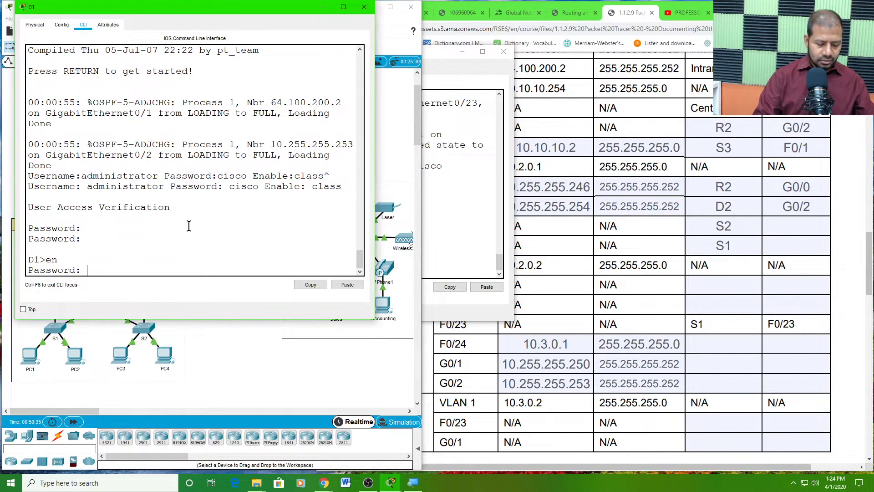
key("Return")
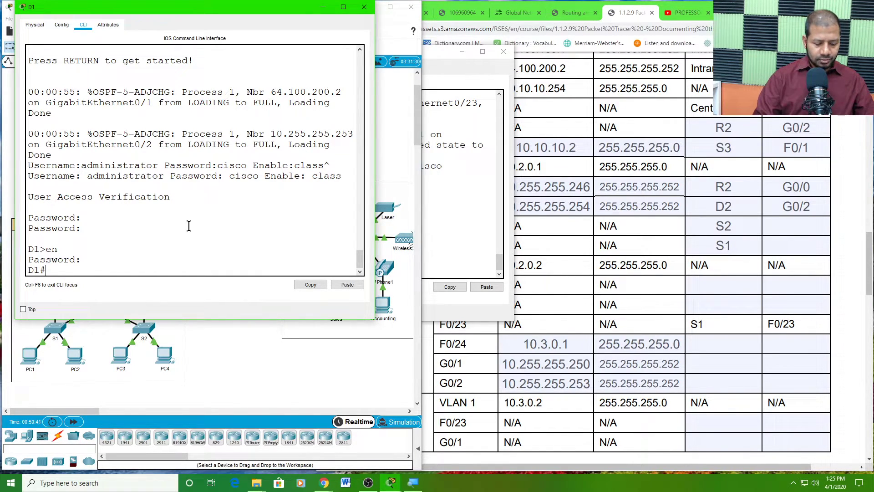
type("reloa")
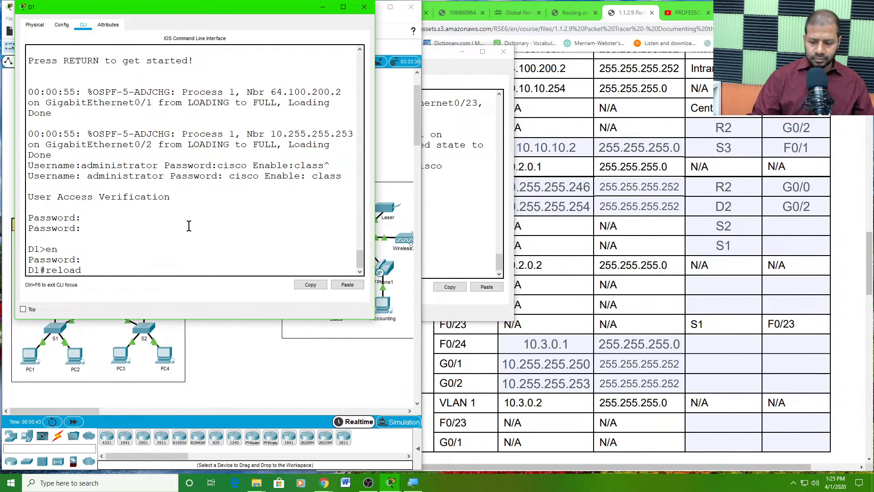
type("d")
key("Return")
key("Return")
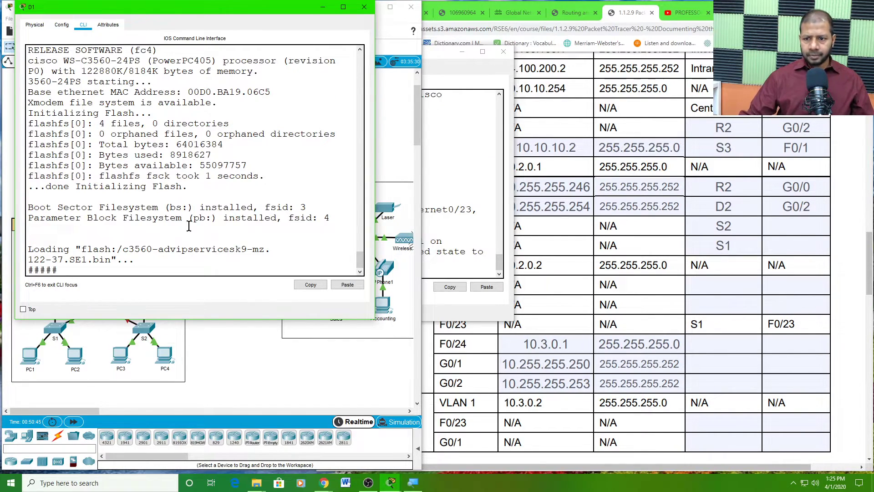
left_click(446, 153)
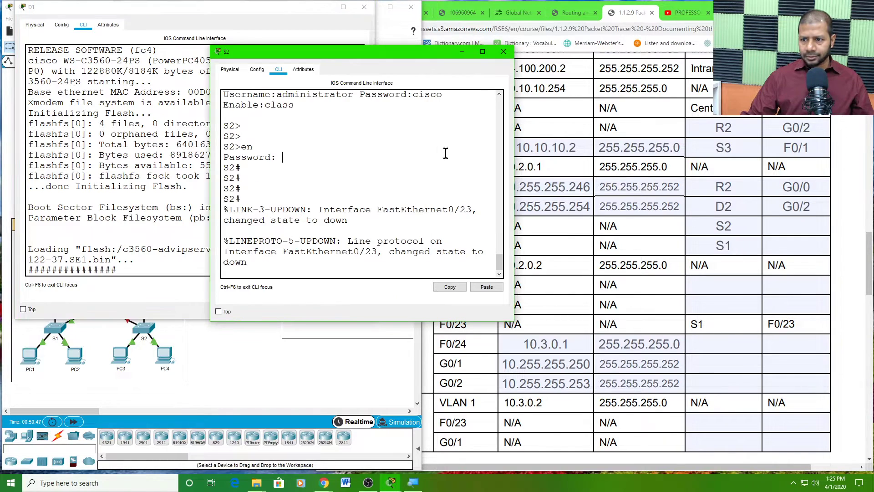
left_click_drag(350, 52, 337, 41)
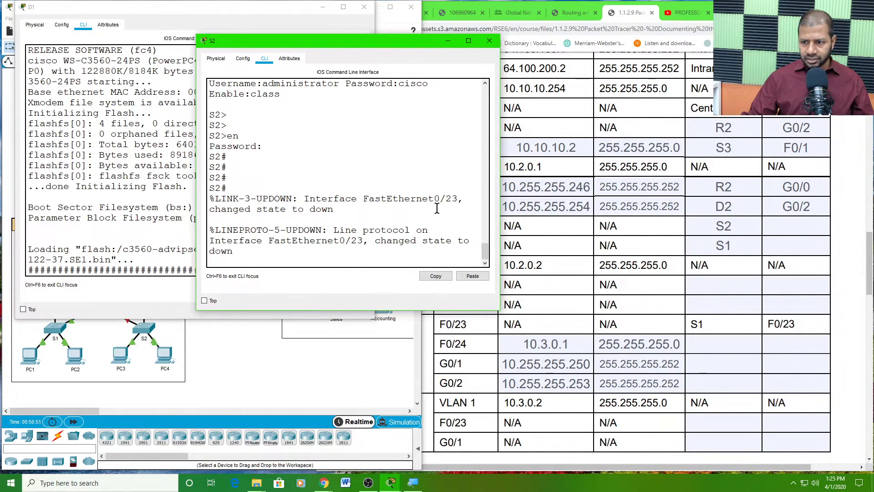
- Enter F0/23 as the connected interface for D1's F0/23 row
left_click(774, 227)
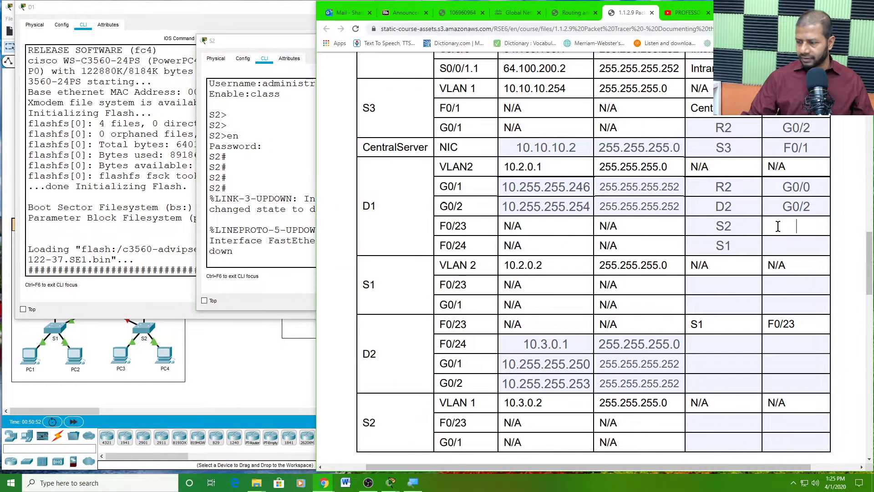
type("F0")
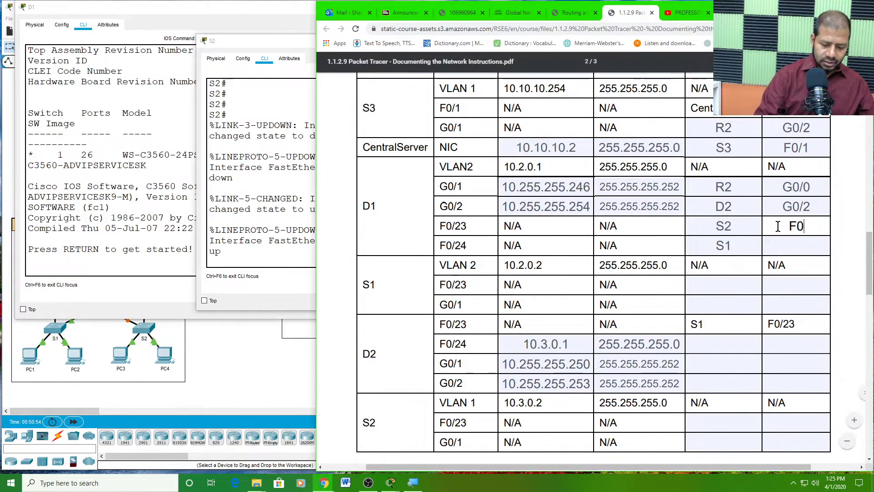
type("/23")
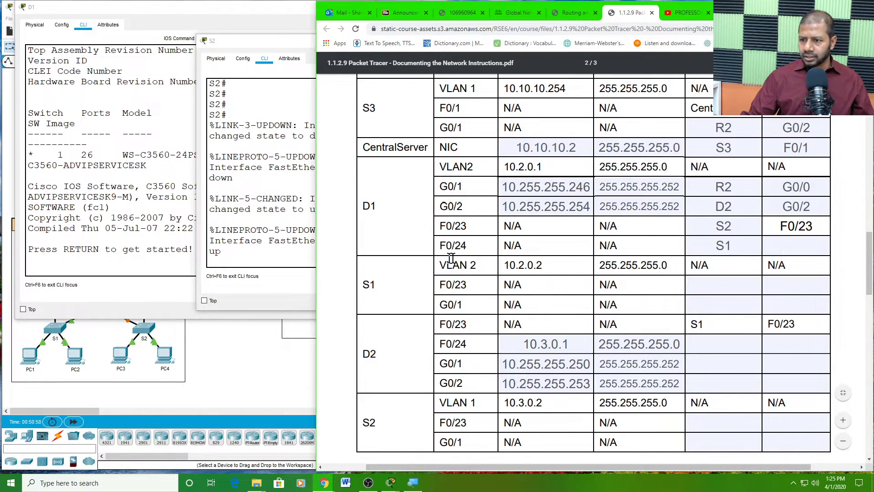
left_click(736, 246)
key("Tab")
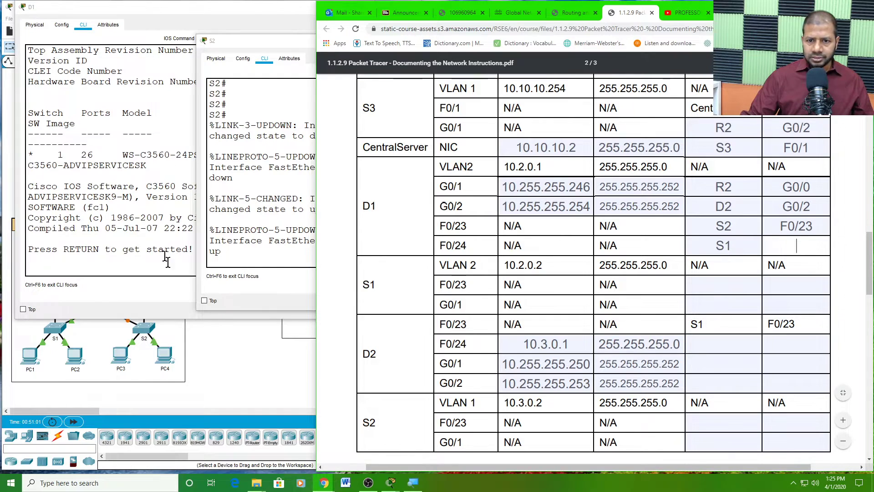
- Check S1's console logs for GigabitEthernet0/1 going down and back up
left_click(217, 348)
left_click(61, 338)
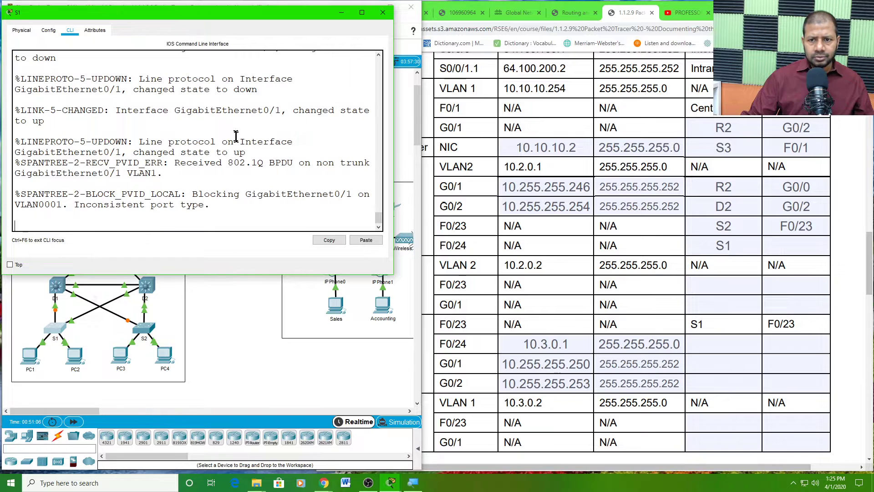
left_click(178, 109)
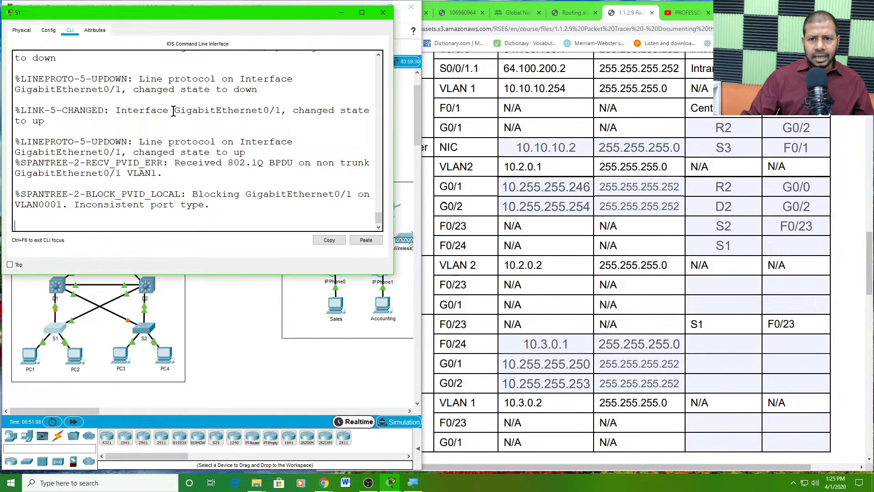
left_click_drag(175, 110, 260, 116)
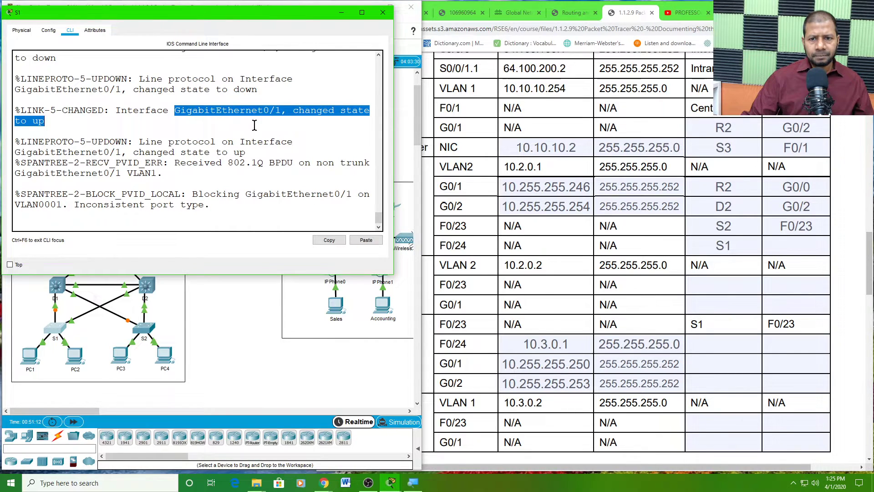
scroll(254, 124, "up", 1)
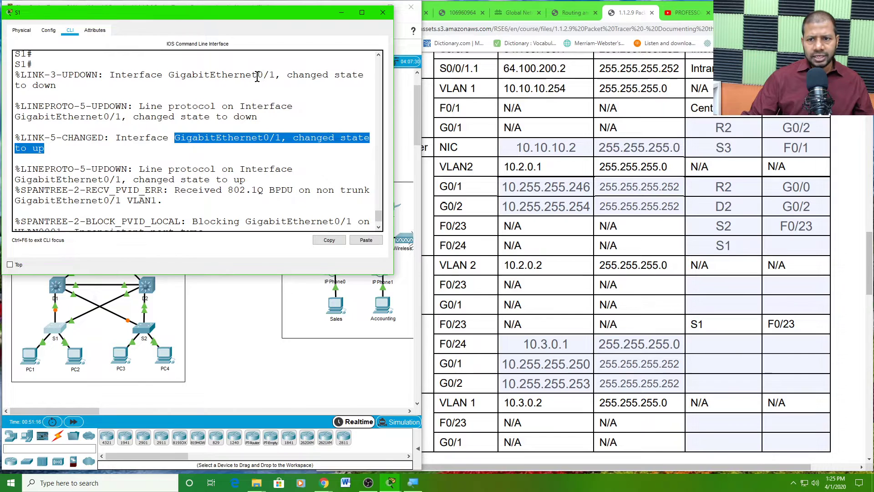
left_click_drag(258, 75, 316, 85)
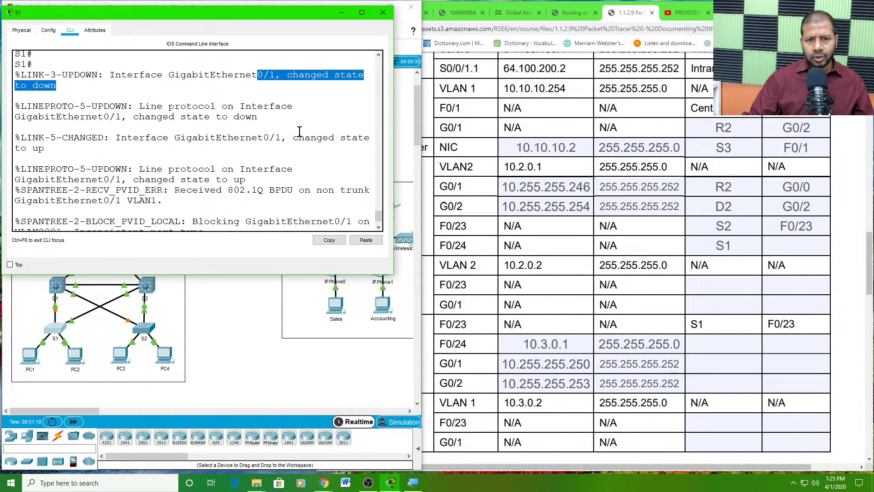
left_click(316, 138)
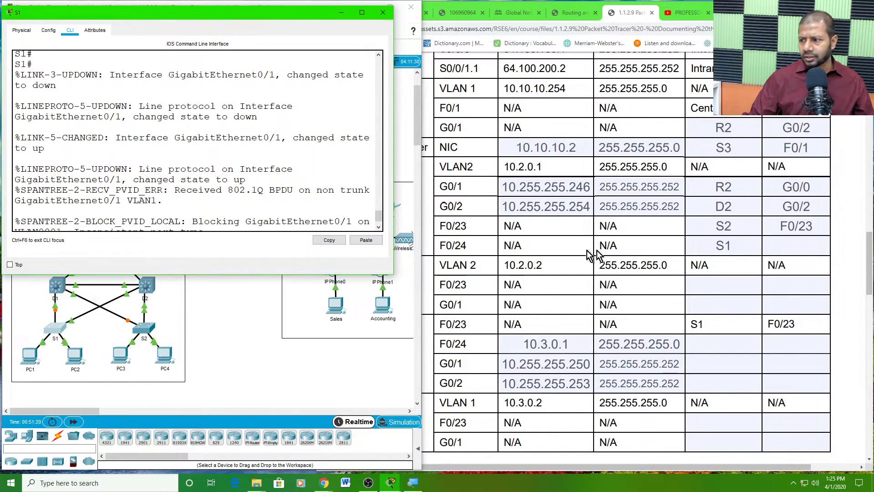
- Enter G0/1 as the connected interface for D1's F0/24 row and review D1's rows
left_click(727, 250)
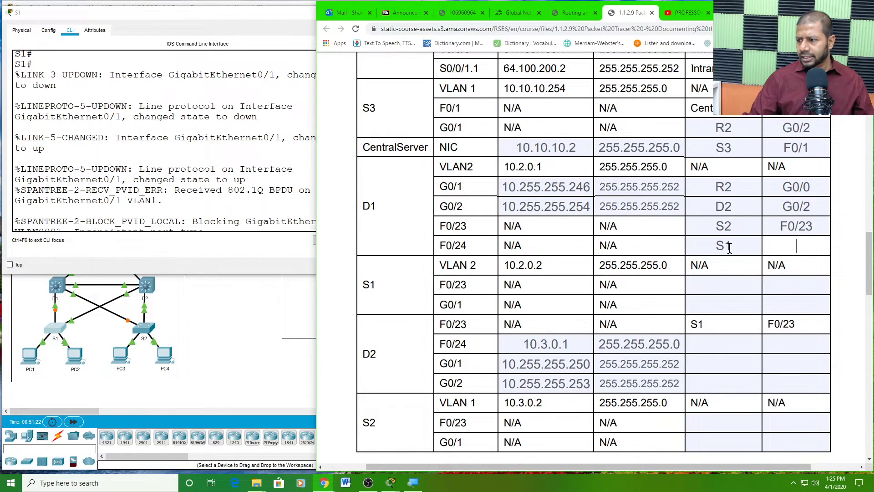
type("G")
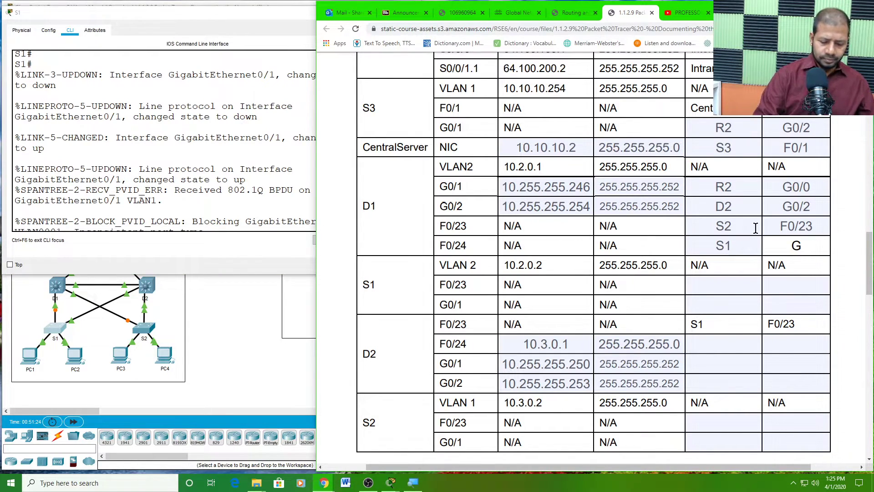
type("0/1")
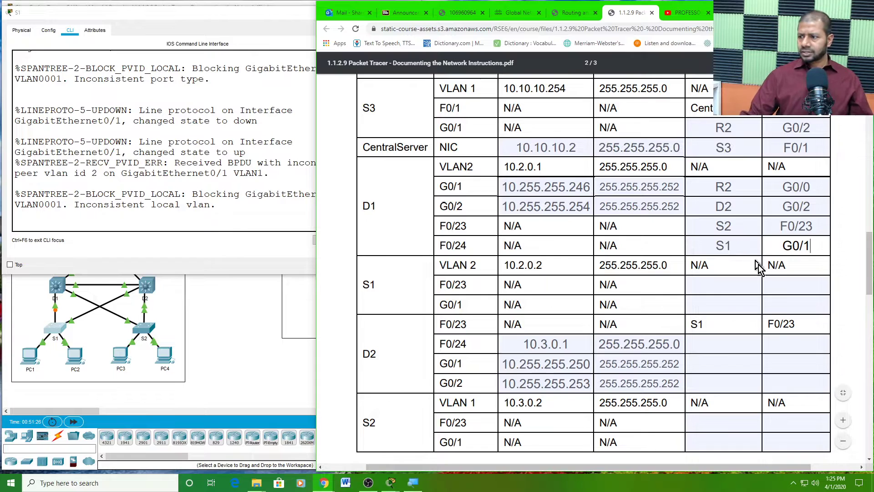
left_click(745, 285)
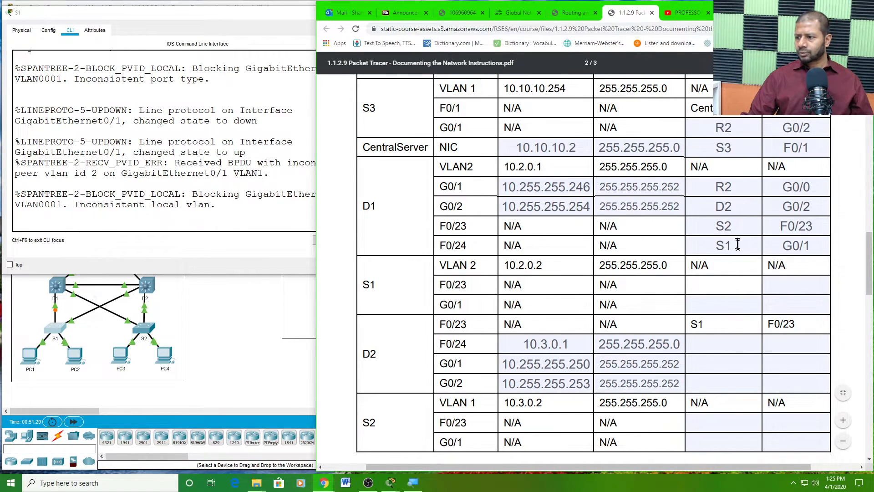
scroll(743, 229, "up", 1)
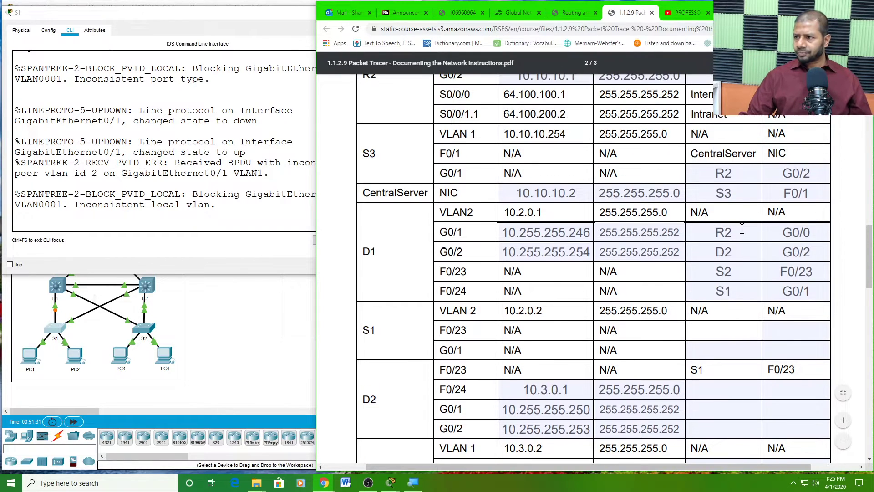
scroll(742, 229, "down", 1)
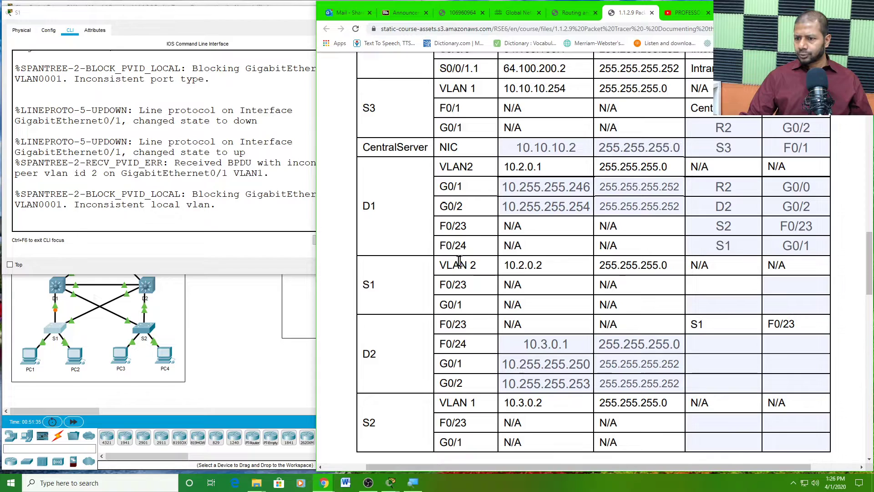
left_click_drag(364, 206, 766, 240)
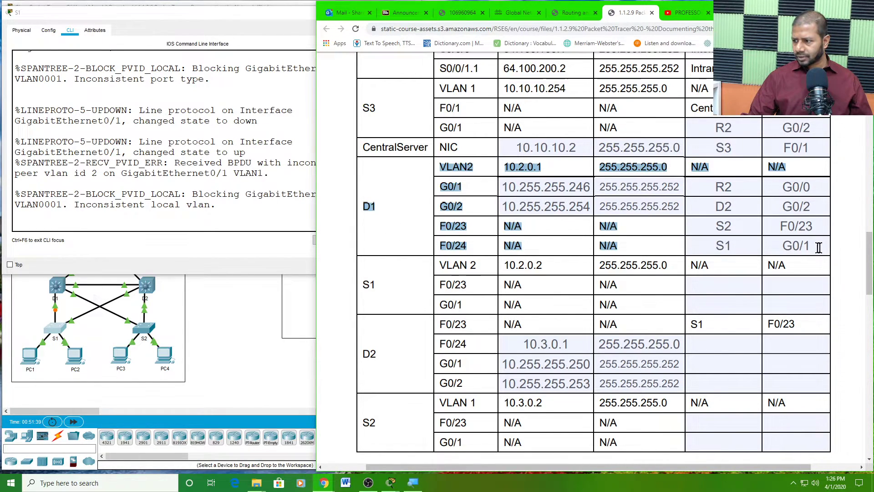
left_click(402, 296)
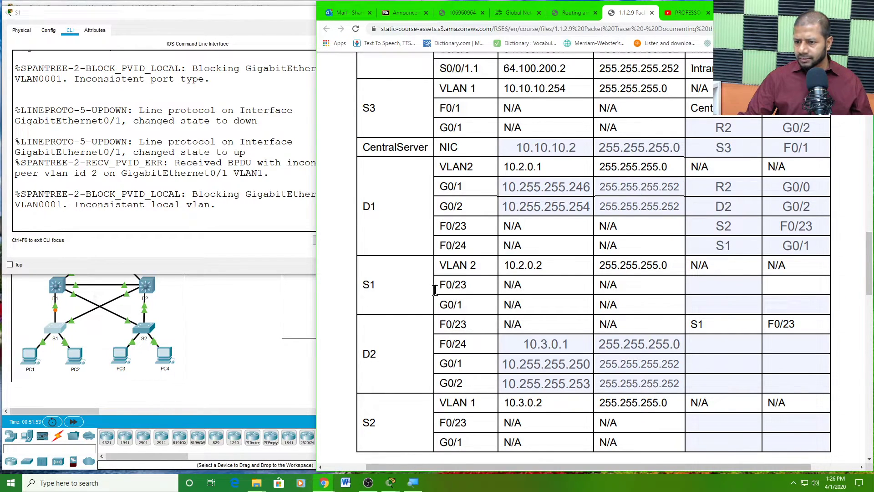
- Cross-check S1's rows against D1's F0/24 entries S1 and G0/1
left_click_drag(366, 285, 375, 288)
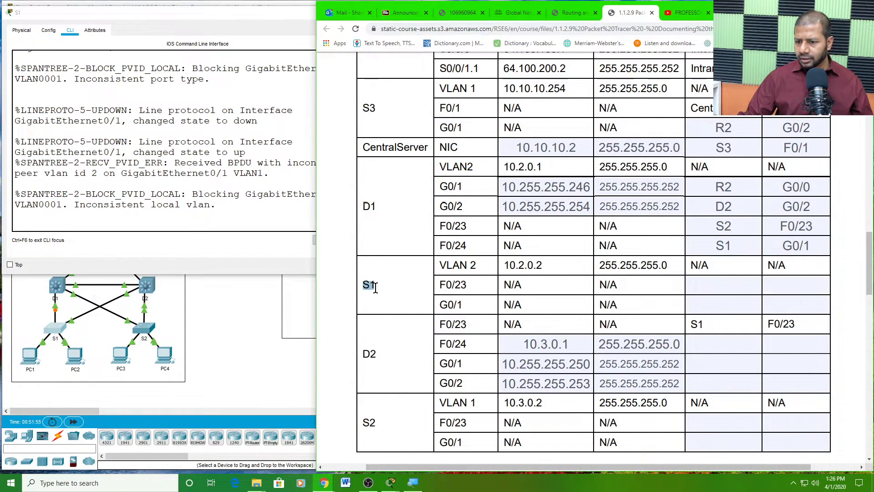
left_click_drag(439, 285, 473, 287)
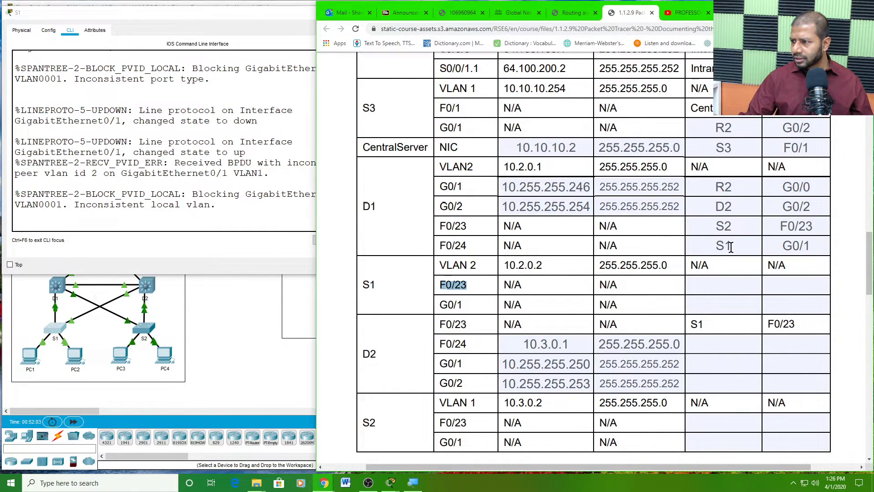
scroll(730, 249, "up", 2)
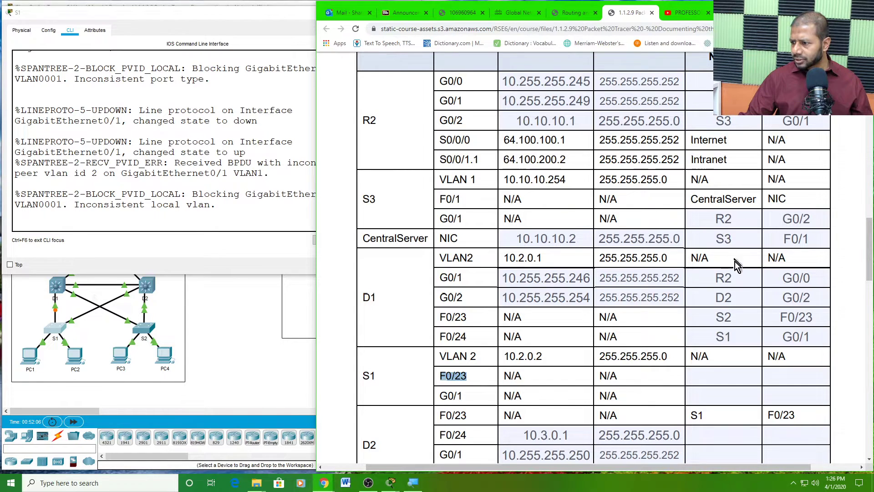
scroll(727, 332, "down", 2)
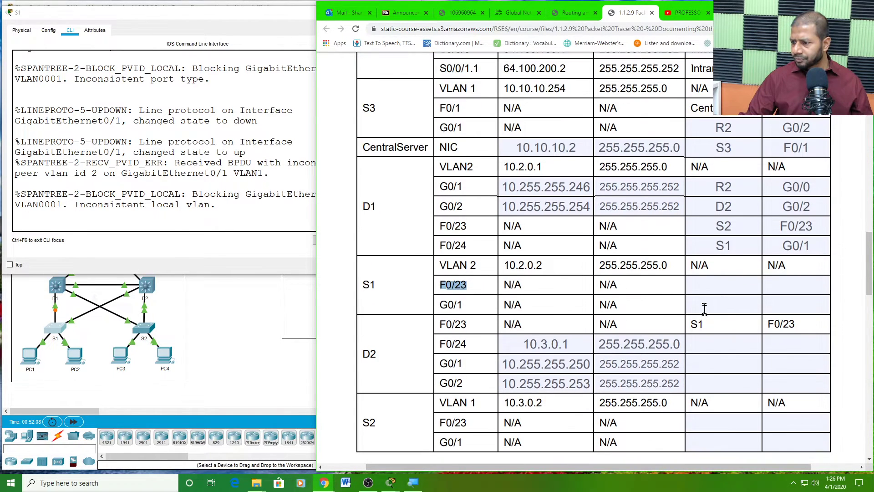
left_click(708, 283)
left_click(779, 279)
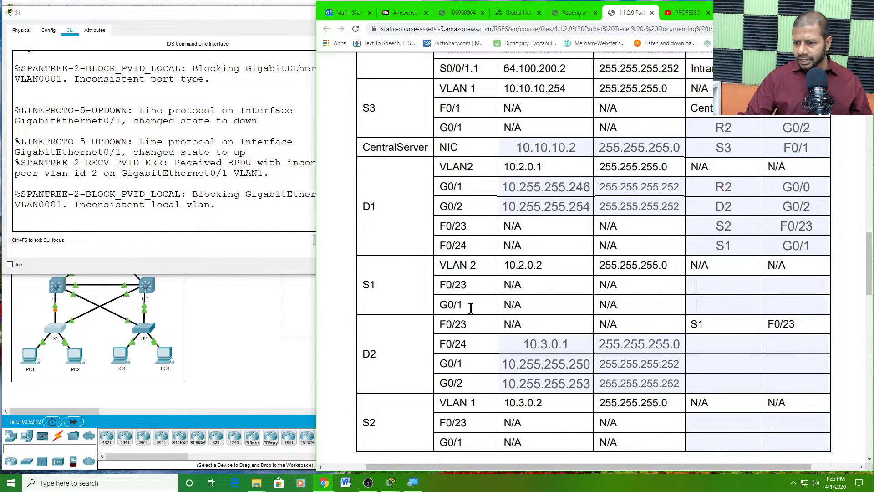
left_click_drag(470, 307, 447, 303)
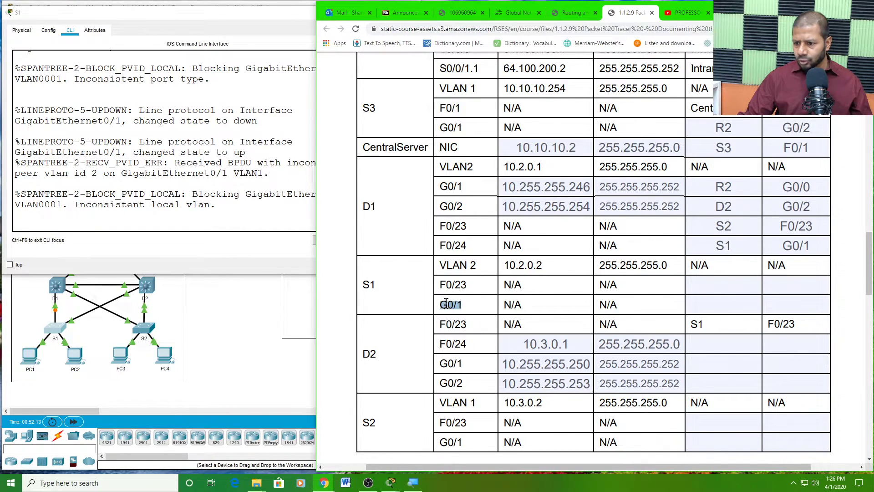
left_click(735, 245)
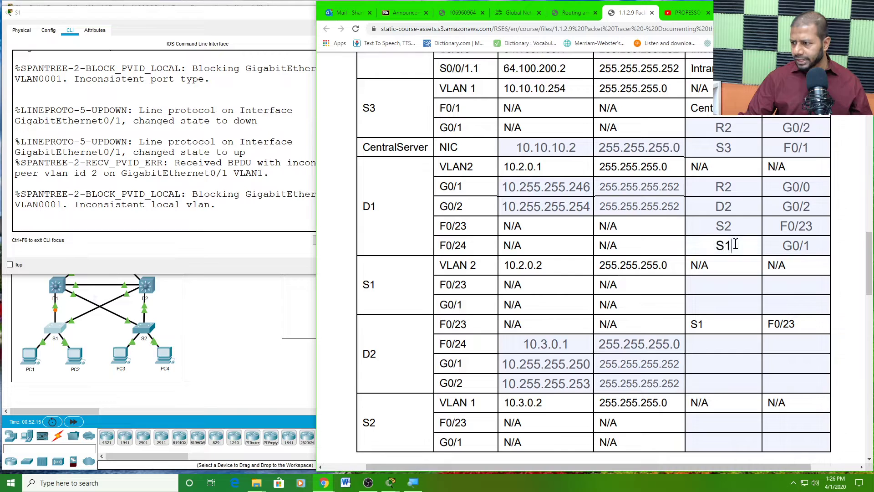
left_click(809, 246)
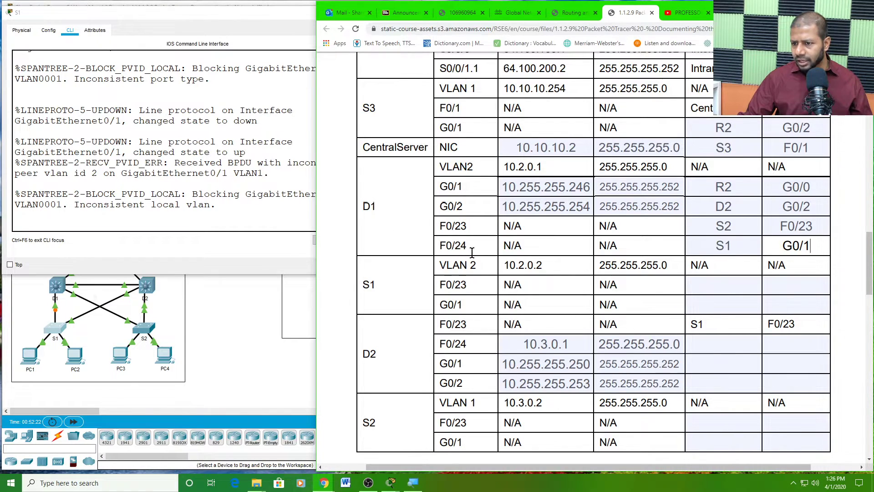
left_click_drag(469, 245, 442, 244)
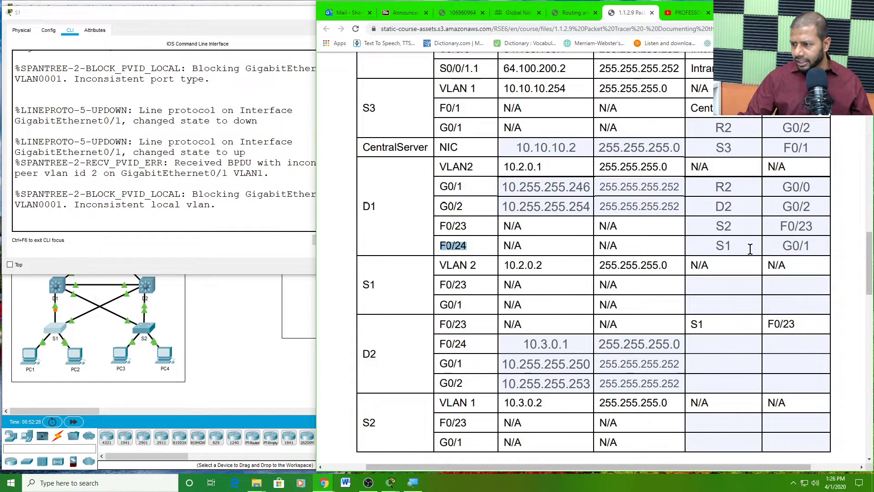
left_click(730, 246)
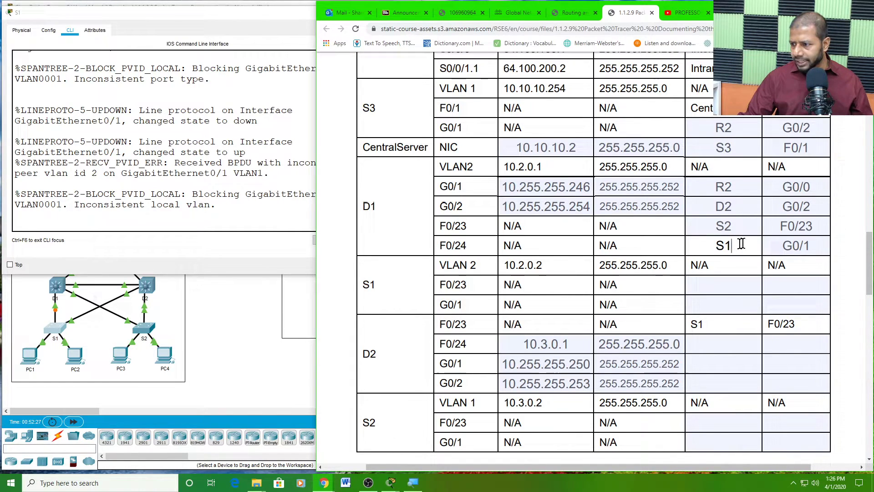
left_click(813, 244)
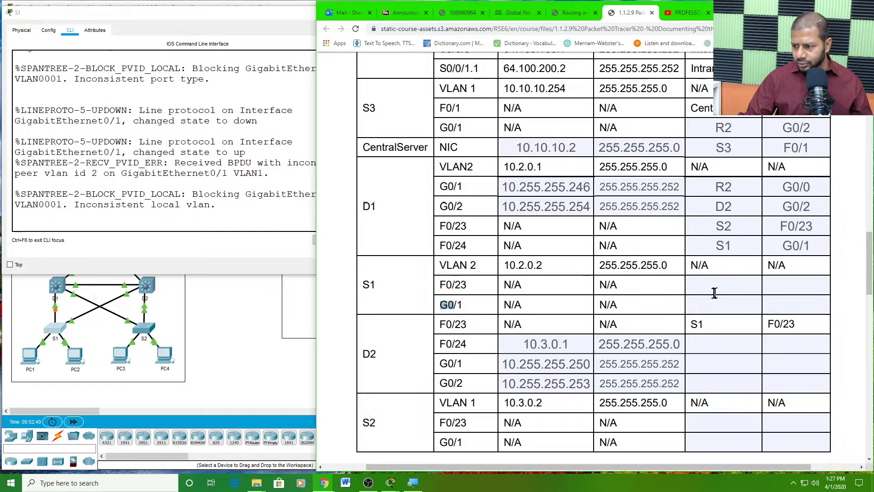
- Enter D1 and F0/24 as the device and interface for S1's G0/1 row
left_click(702, 308)
type("D1")
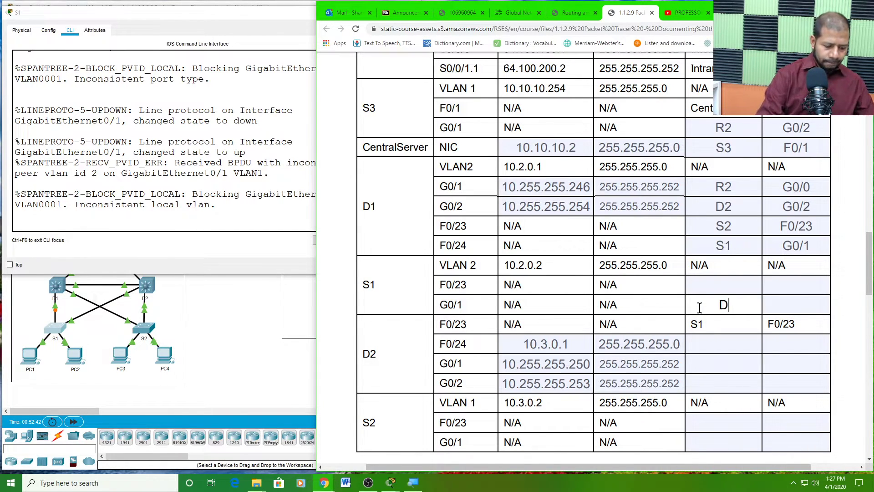
left_click(778, 308)
type("F0")
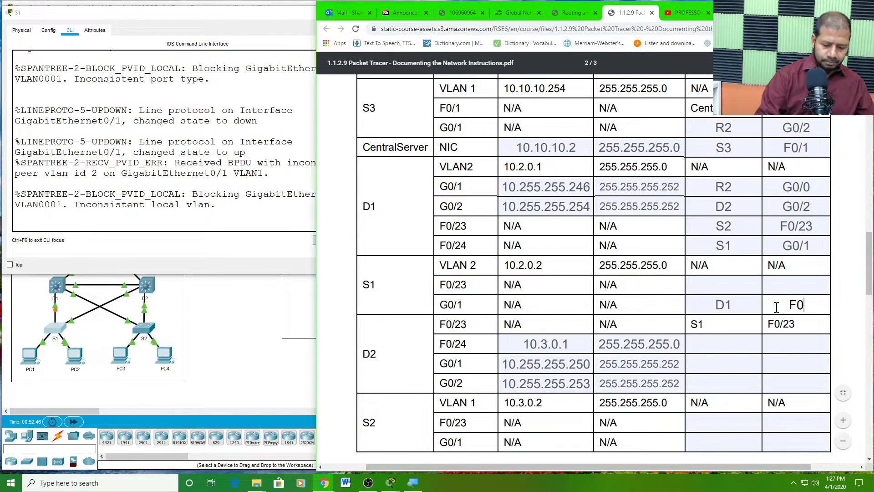
type("/")
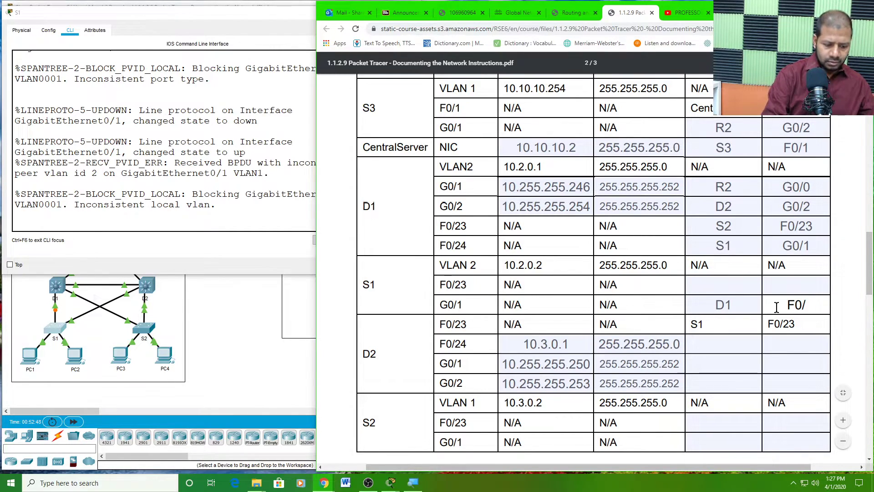
type("24")
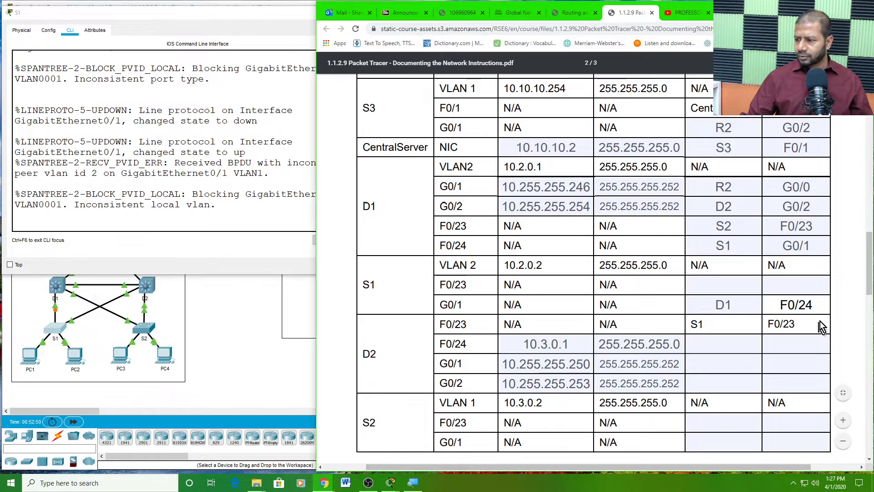
left_click(819, 288)
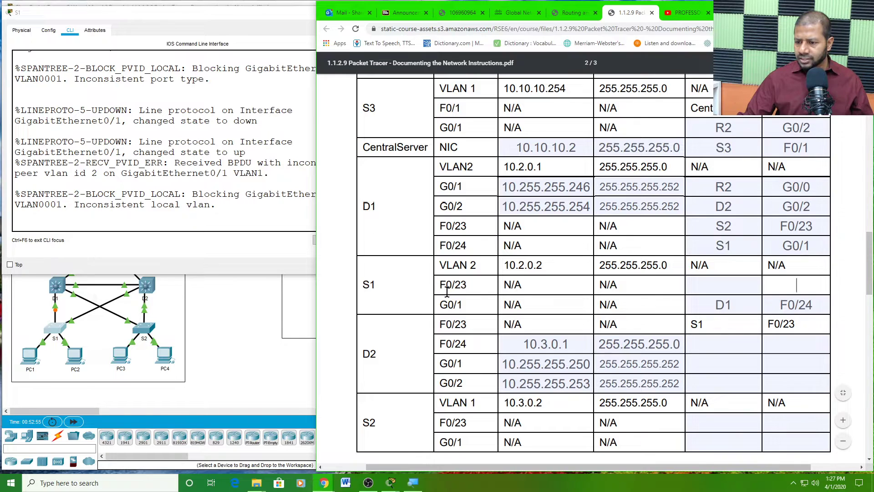
left_click(722, 283)
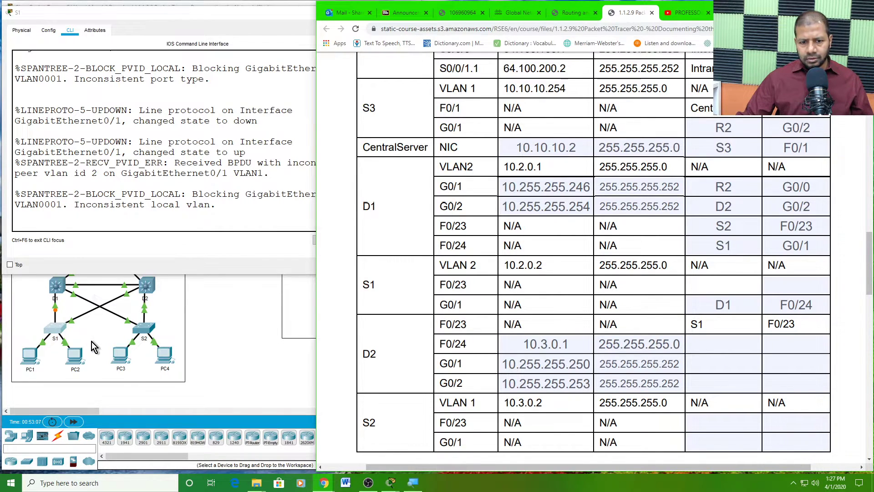
scroll(92, 342, "up", 2)
- Open switch S1's console in the topology and refresh its prompt
left_click(237, 339)
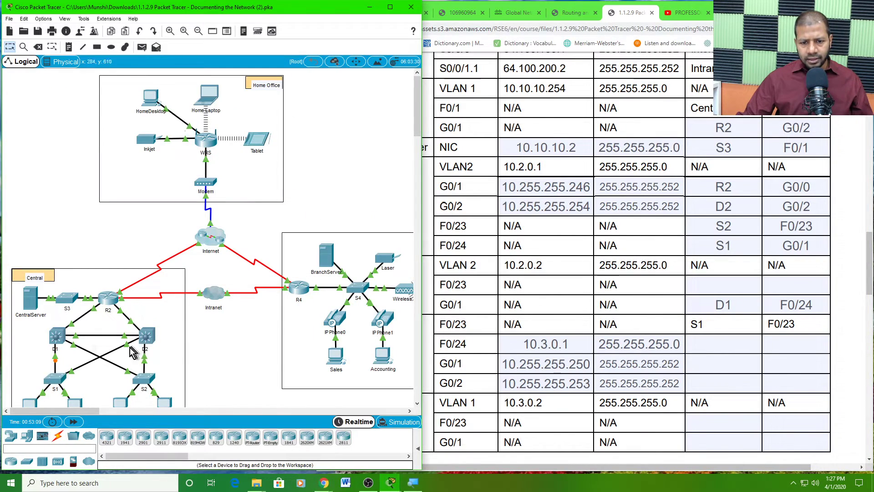
scroll(112, 364, "down", 2)
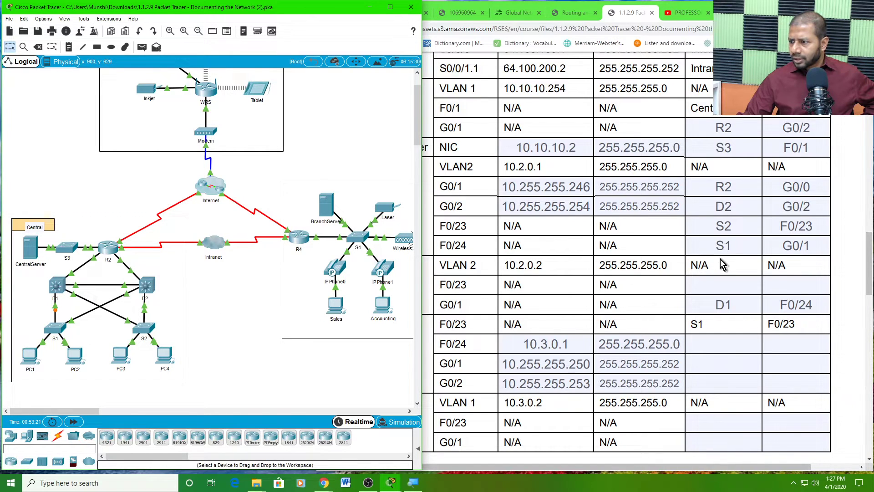
scroll(727, 251, "up", 1)
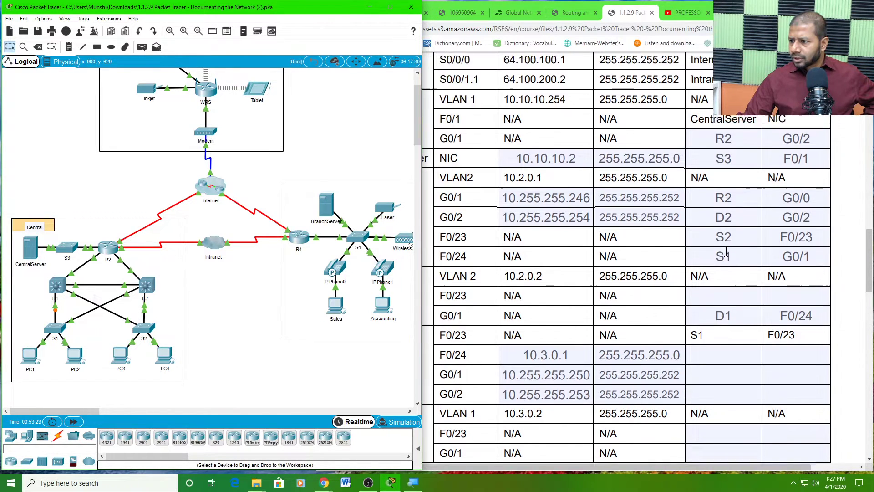
scroll(724, 248, "down", 1)
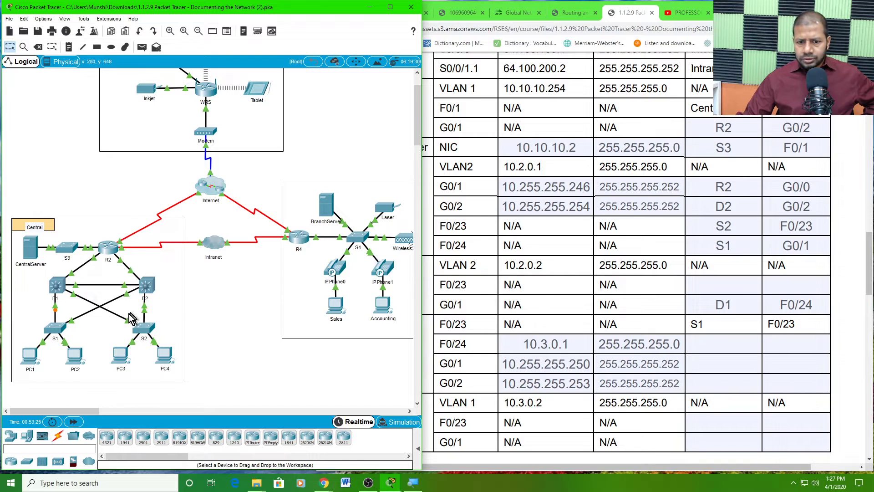
left_click(57, 331)
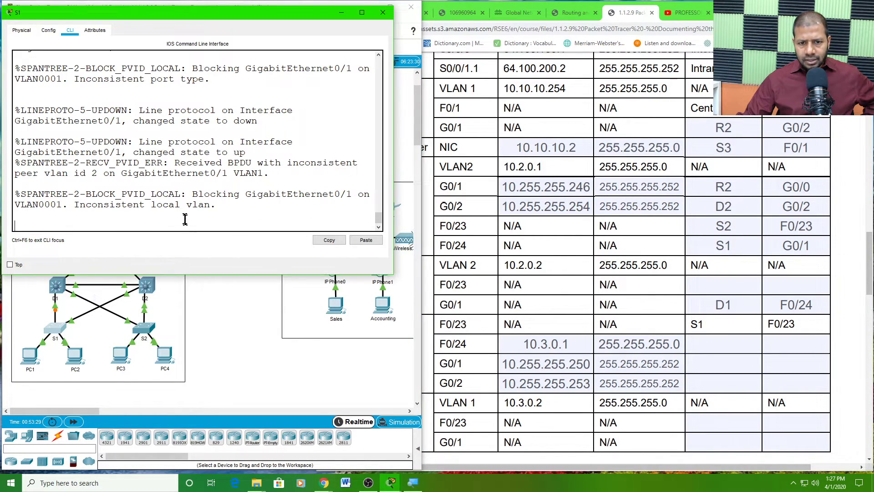
key("Return")
key("Return")
key("Return")
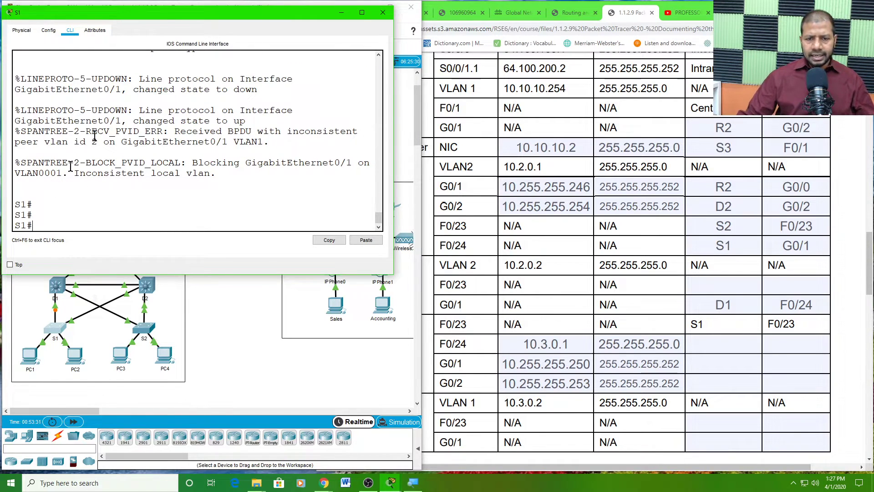
- Reload switch D2 from its console and confirm the reload
left_click(241, 327)
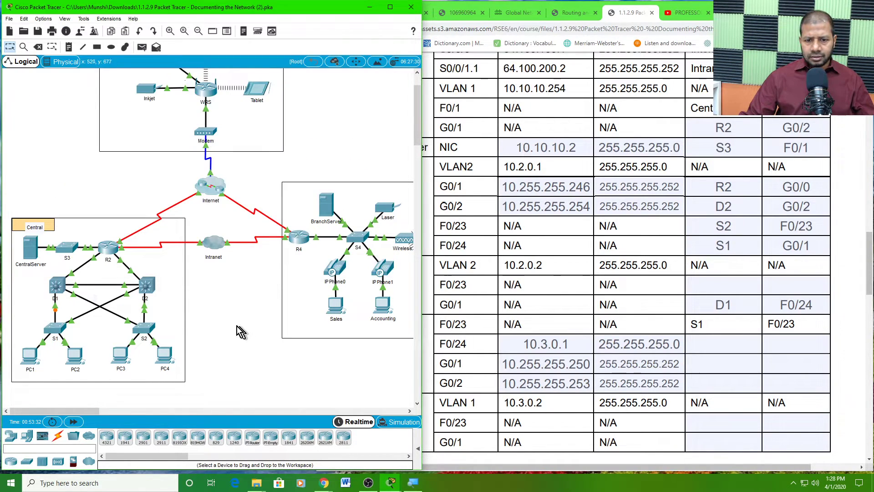
left_click(147, 287)
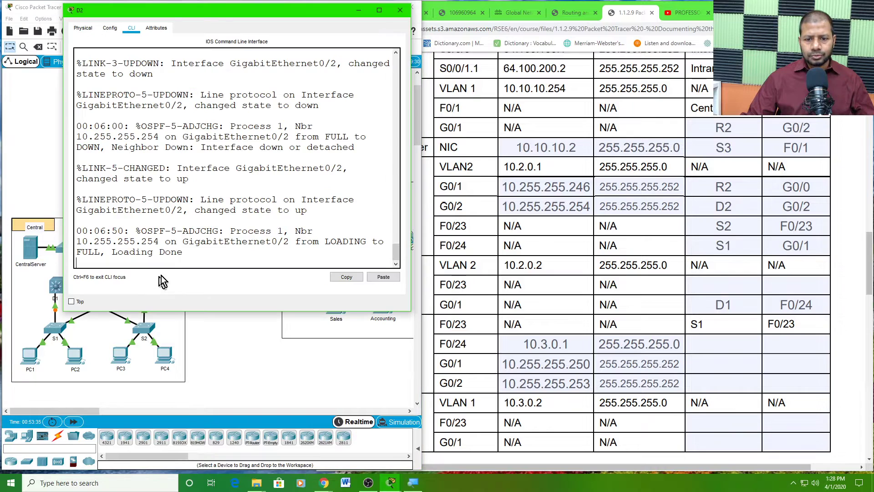
key("Return")
key("Return")
key("Return")
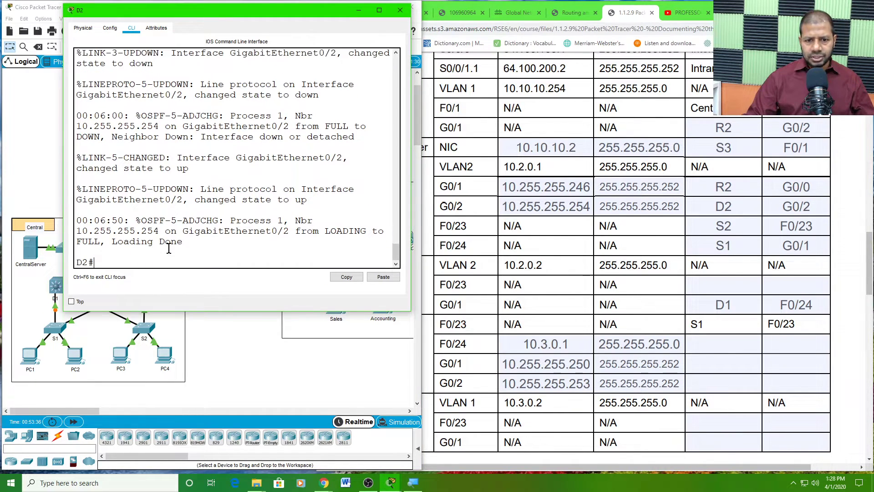
type("re")
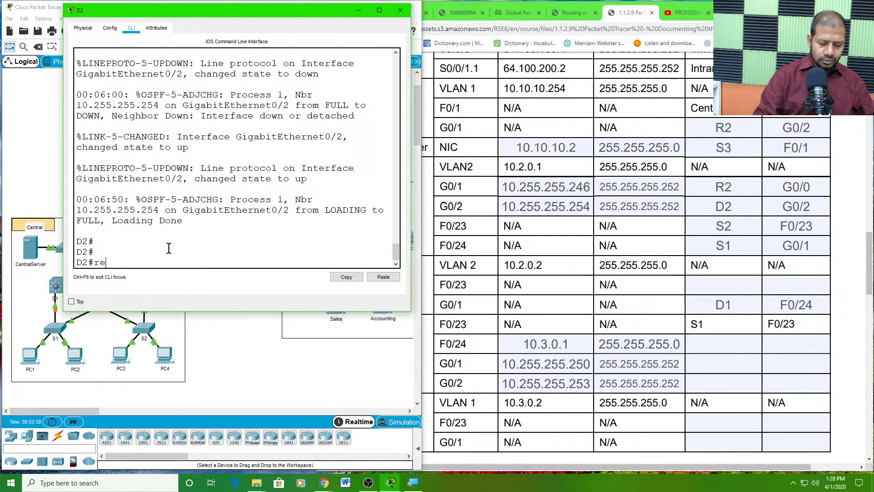
type("load")
key("Return")
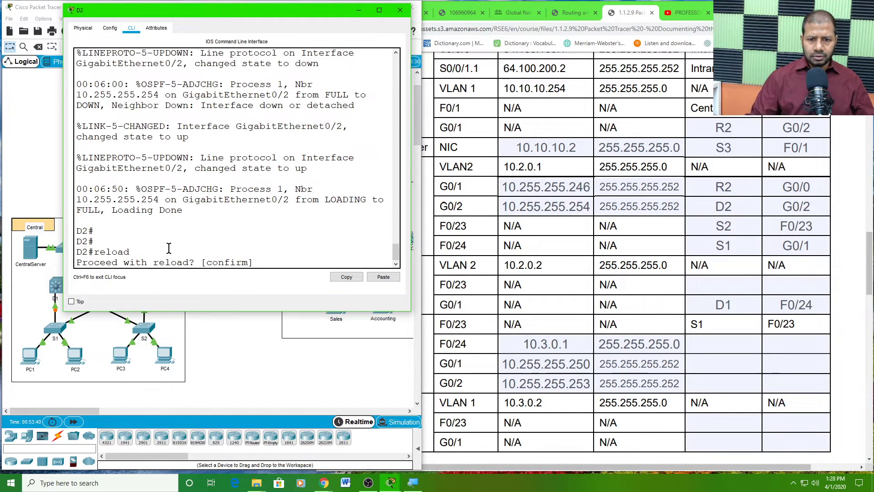
key("Return")
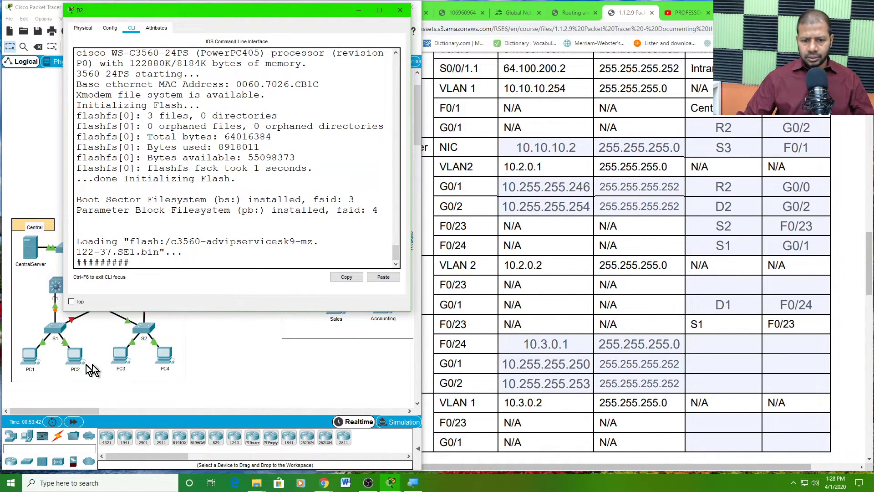
- Highlight the FastEthernet0/23 down/up log message in S1's console
left_click(60, 331)
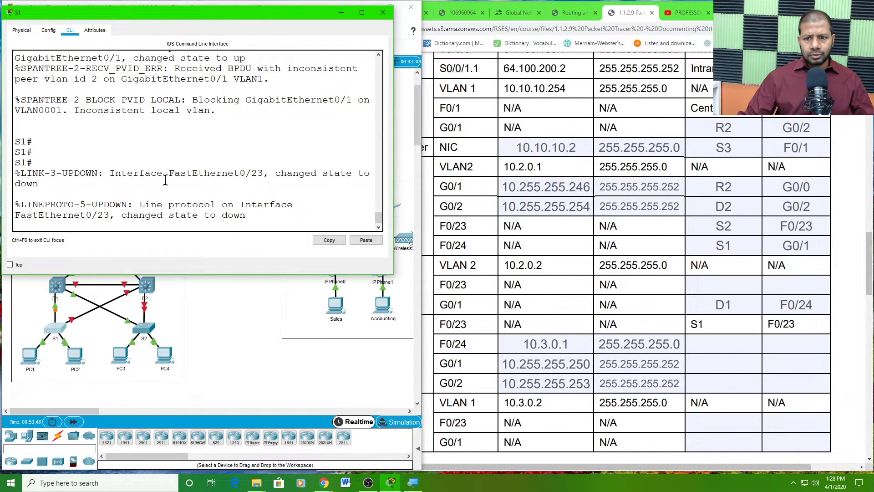
left_click_drag(174, 173, 237, 217)
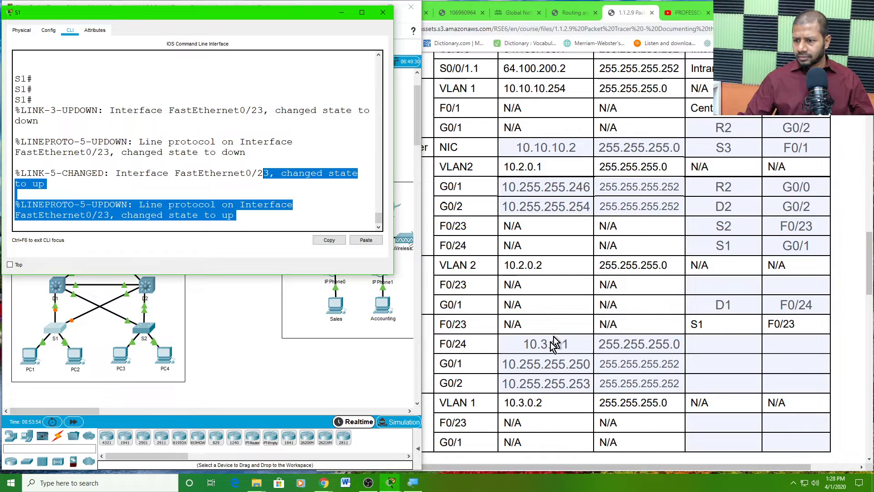
left_click(533, 385)
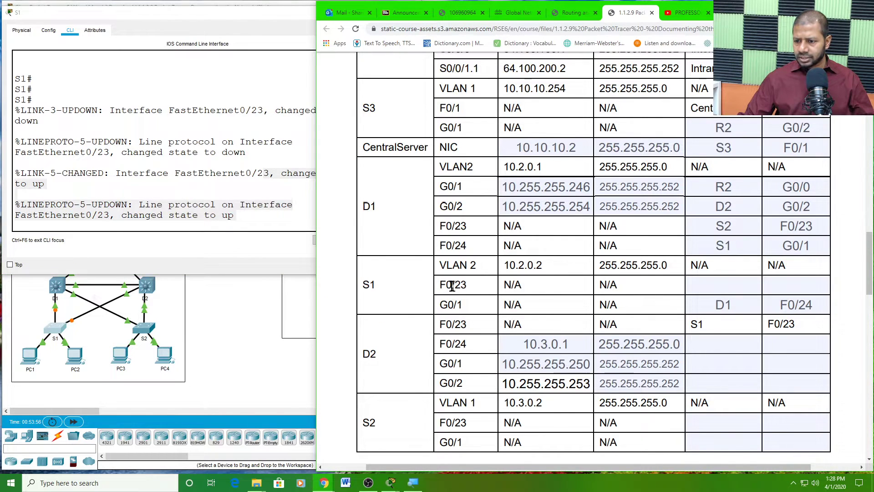
- Enter D2 as the neighbour device for S1's F0/23 port in the addressing table
left_click_drag(446, 285, 467, 285)
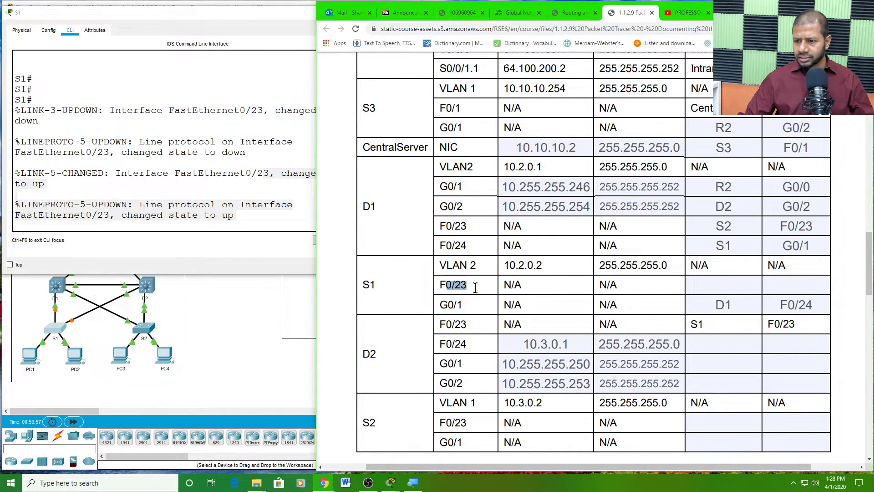
left_click(702, 281)
type("D2")
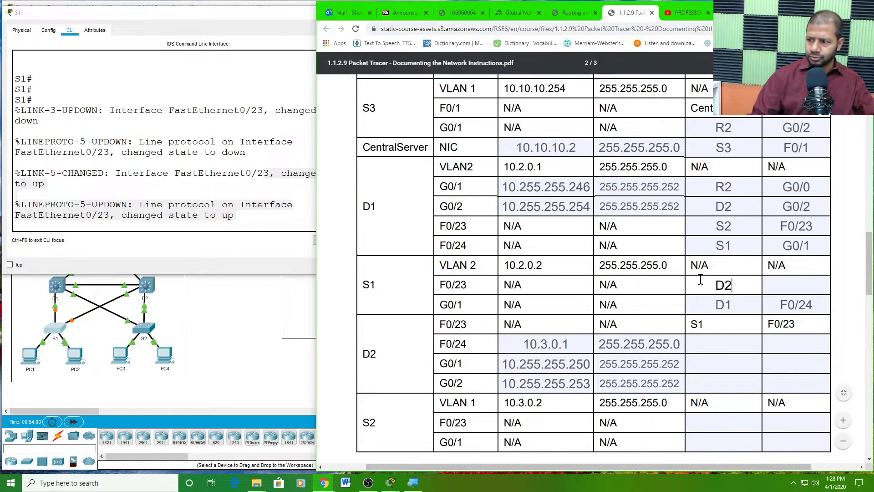
left_click(779, 285)
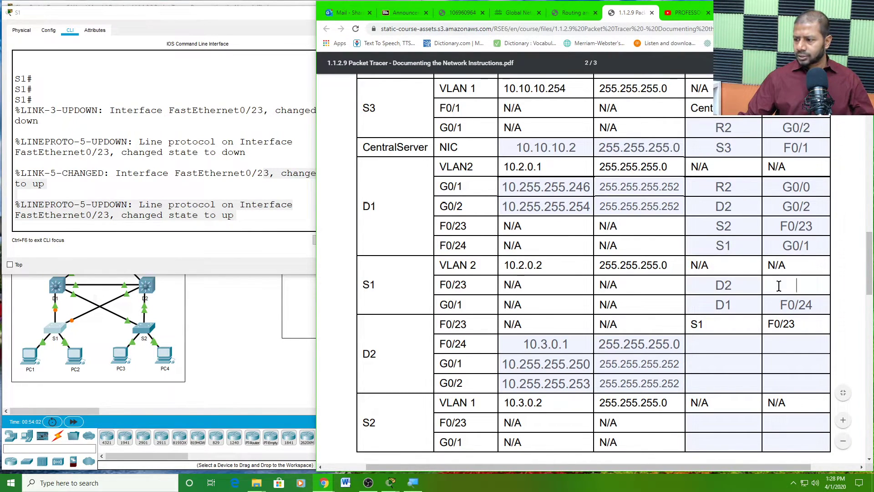
left_click(730, 284)
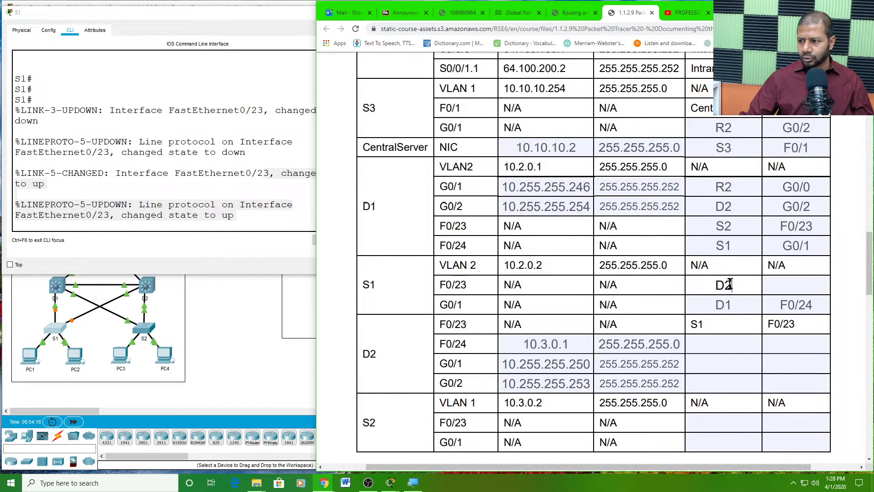
double_click(723, 284)
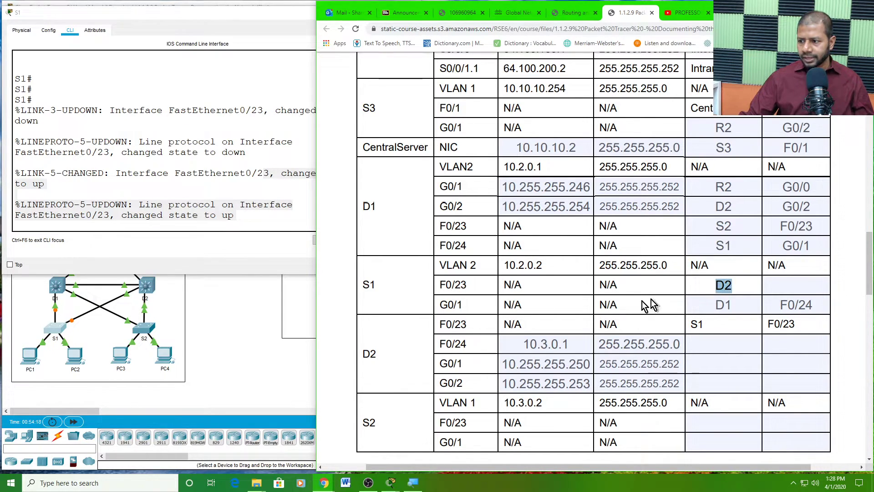
double_click(365, 286)
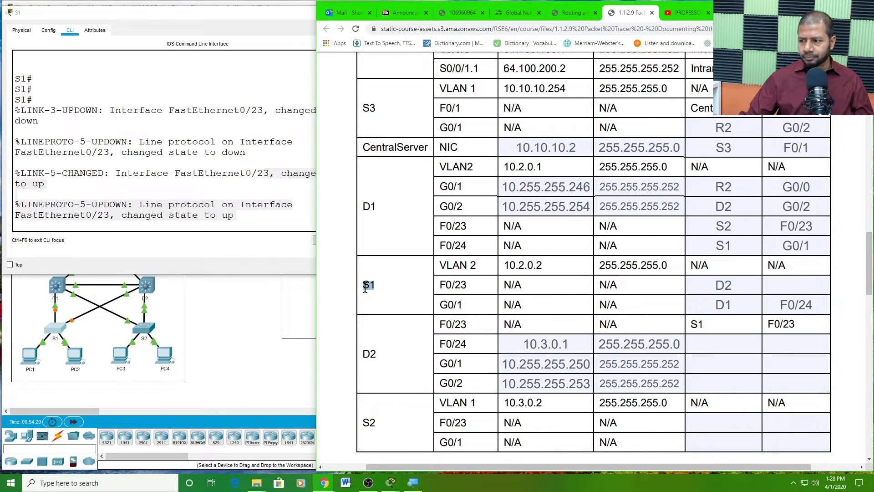
left_click(798, 286)
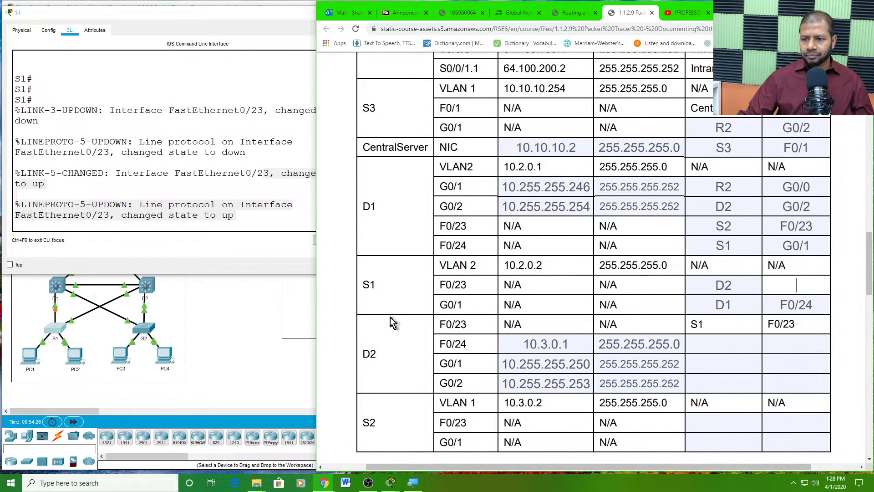
- Log back in to D2's console after the reload and enter privileged mode with en
left_click(258, 313)
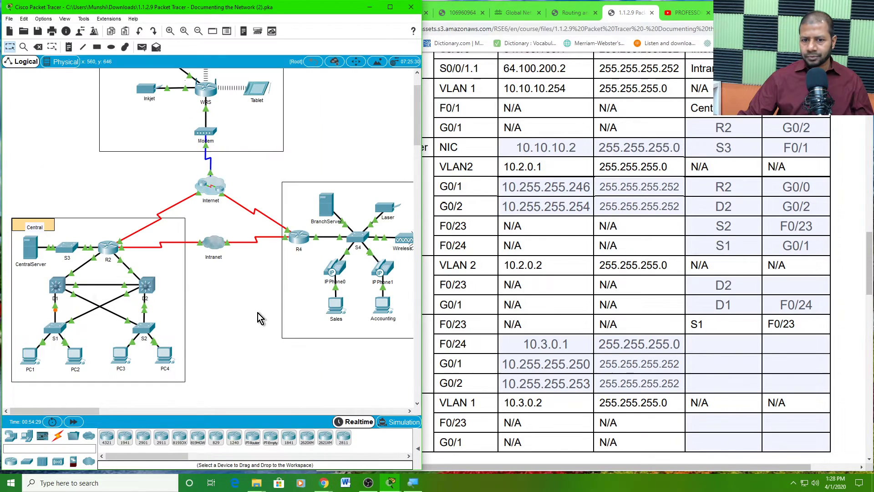
left_click(725, 285)
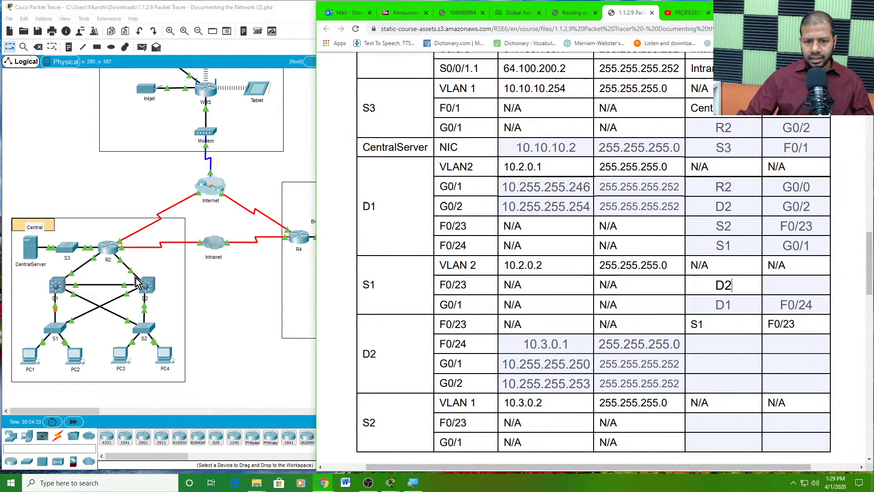
left_click(147, 288)
key("Return")
key("Return")
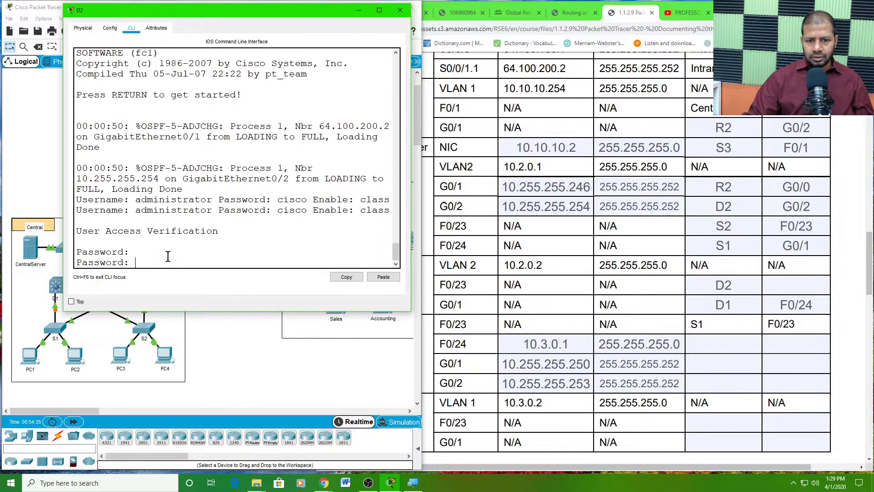
key("Return")
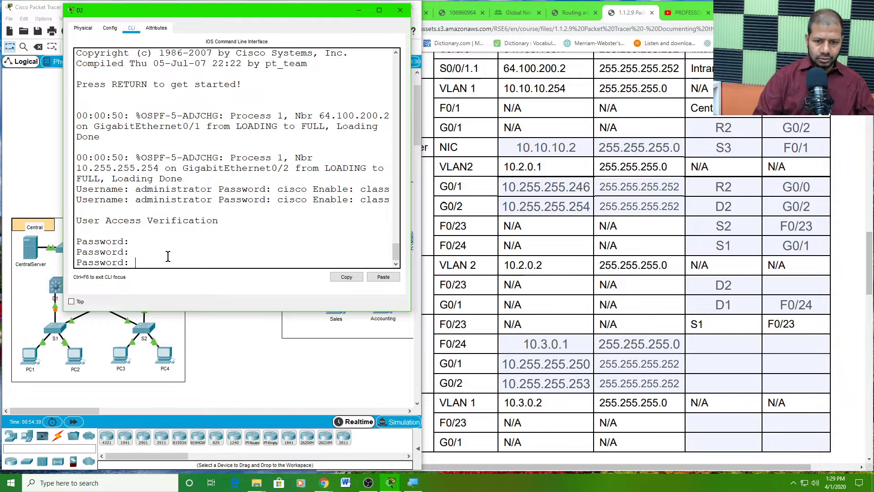
key("Return")
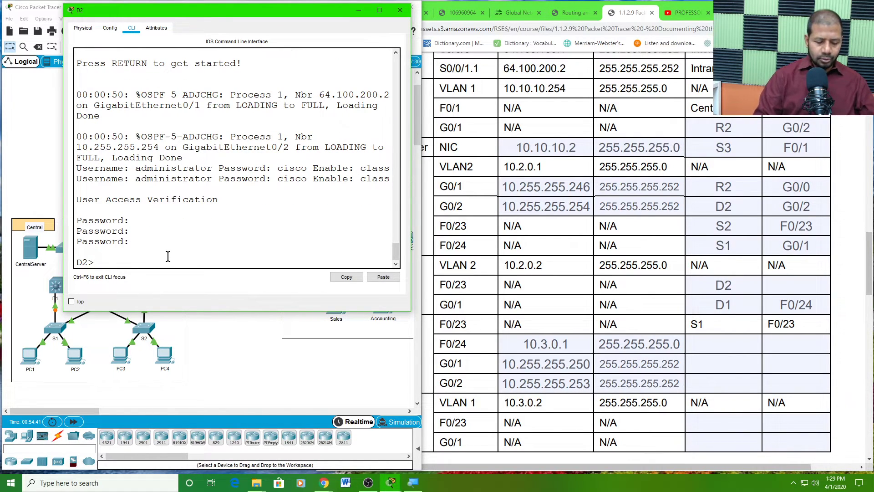
type("en")
key("Return")
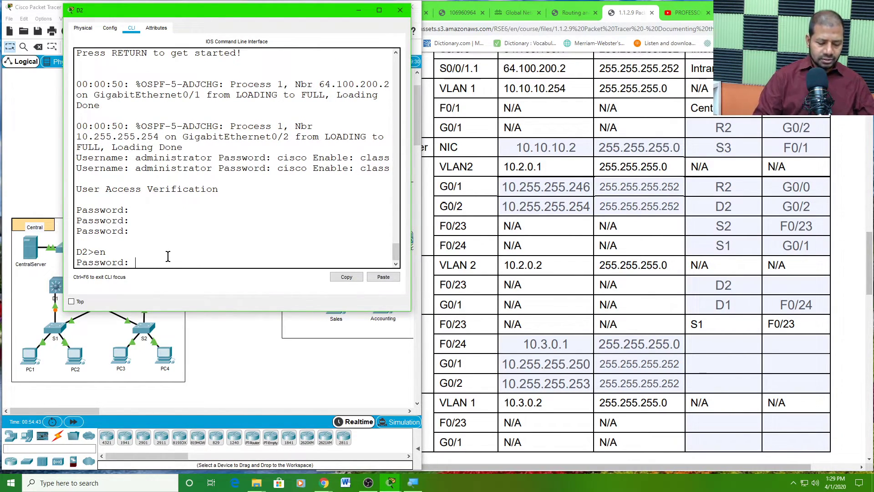
key("Return")
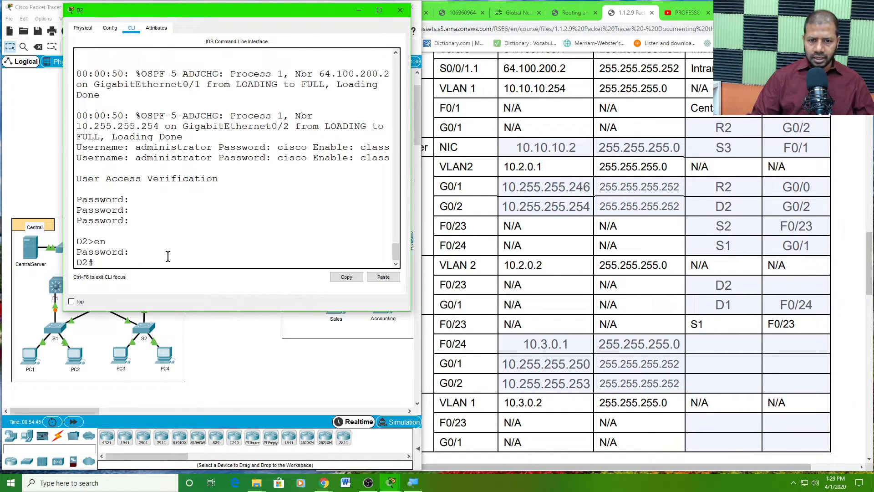
key("Return")
key("Return")
key("Return")
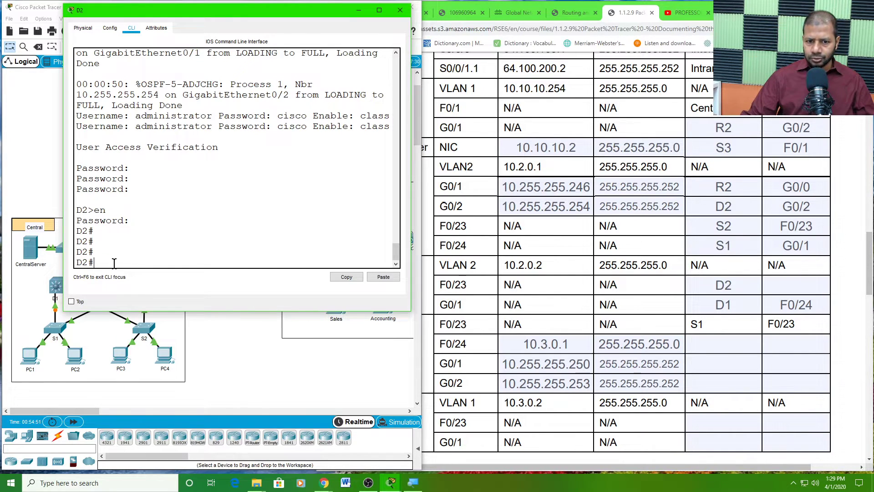
left_click(174, 378)
- Reload switch S1 from its console and confirm the reload
left_click(58, 327)
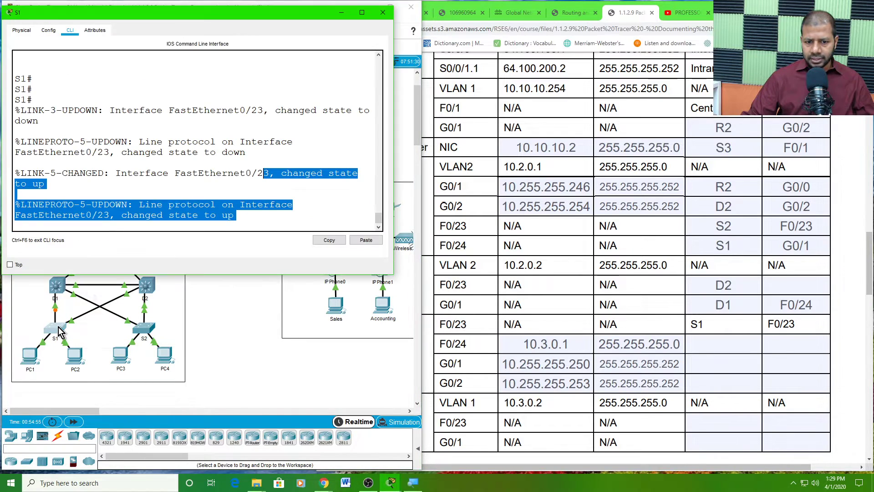
left_click(245, 214)
key("Return")
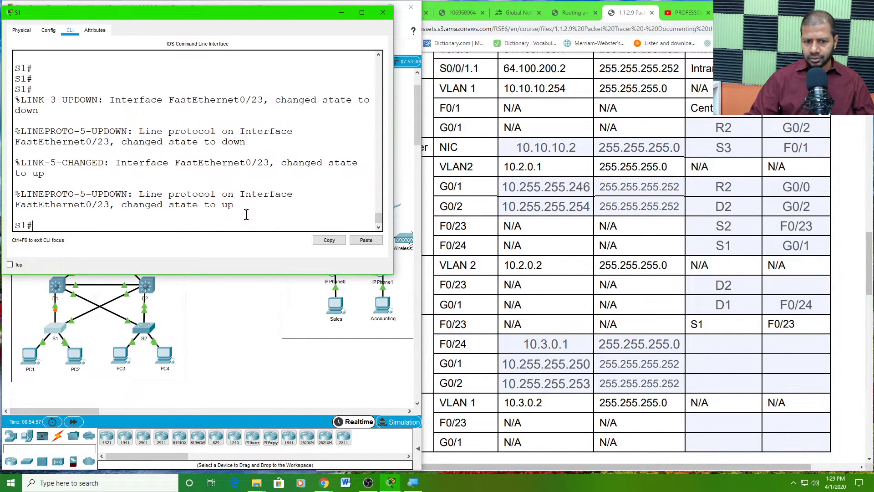
key("Return")
key("Return")
key("Return")
key("Return")
type("re")
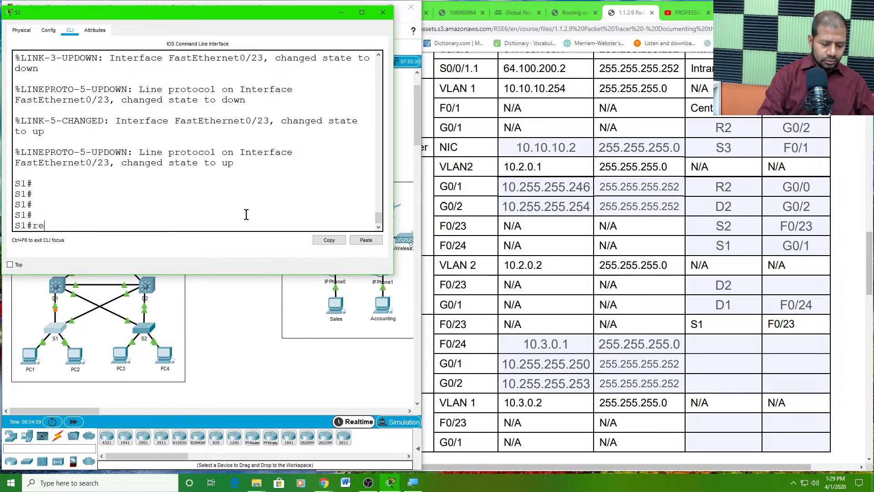
type("load")
key("Return")
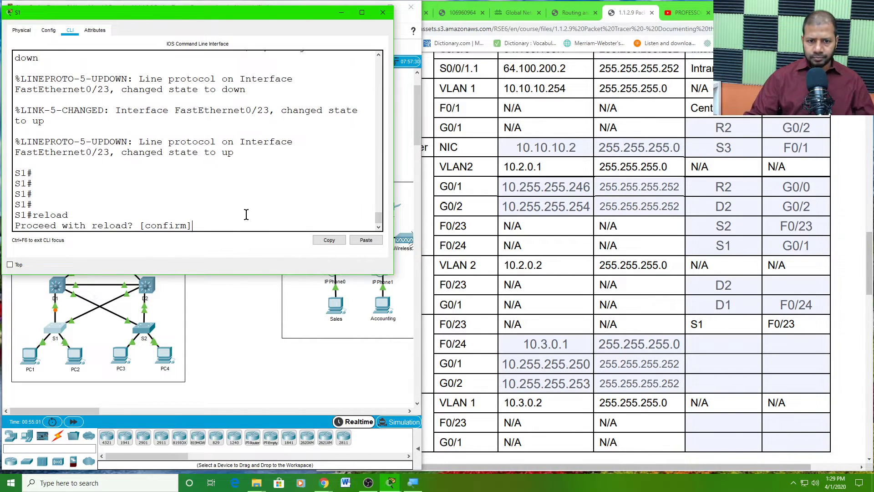
key("Return")
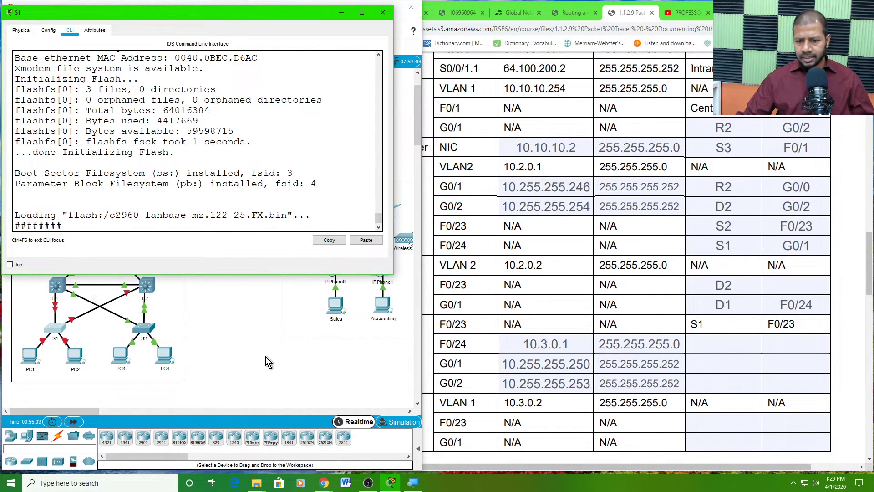
- Highlight the FastEthernet0/23 down message in D2's console log
left_click(266, 357)
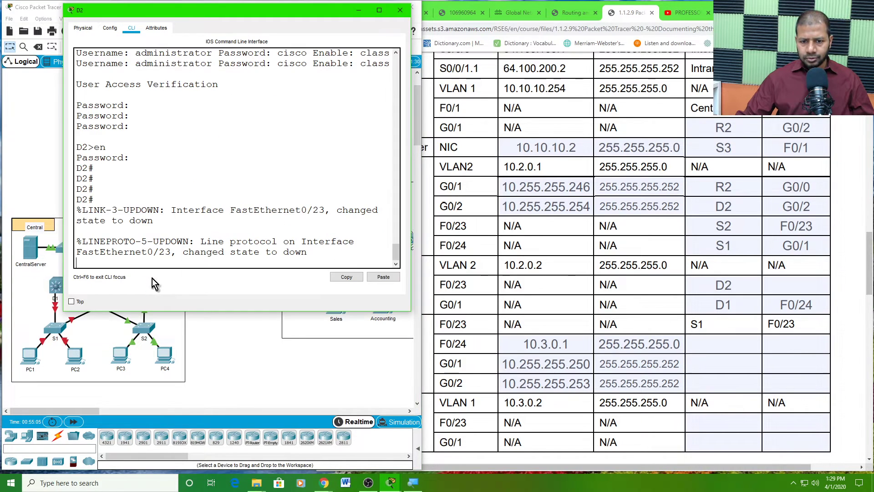
left_click(146, 285)
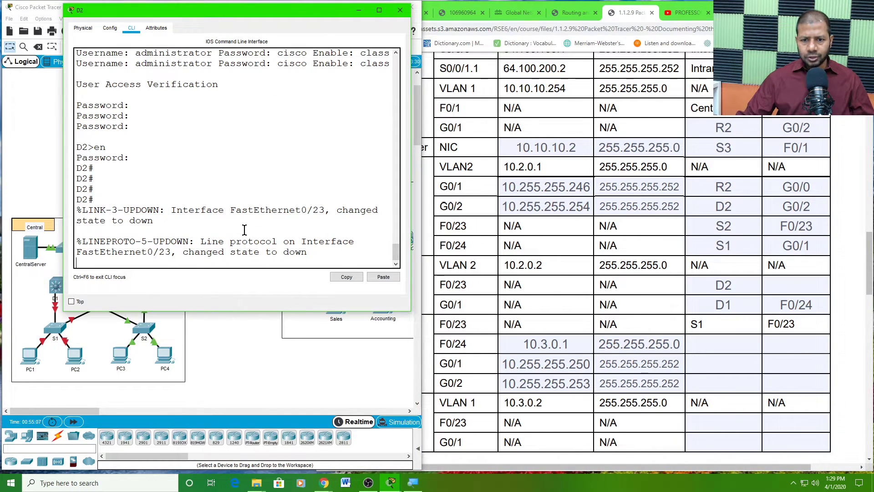
left_click_drag(236, 211, 318, 214)
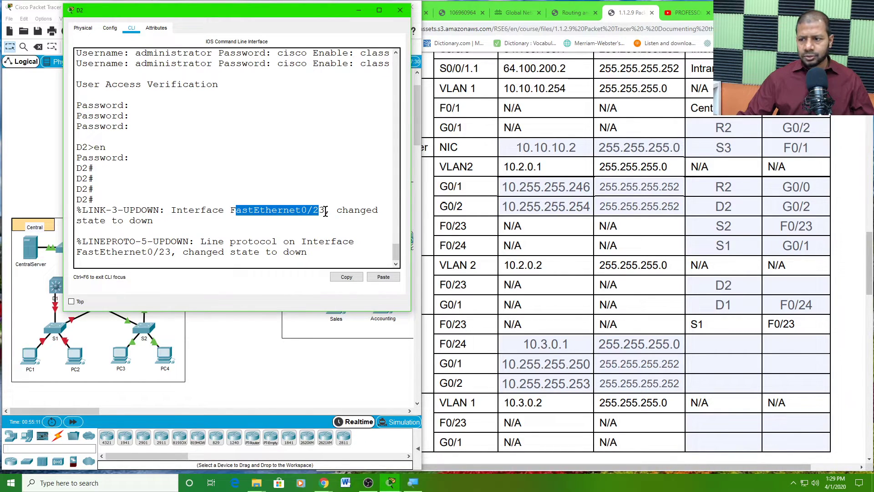
- Enter F0/23 as the neighbour interface for S1's F0/23 port
left_click(742, 292)
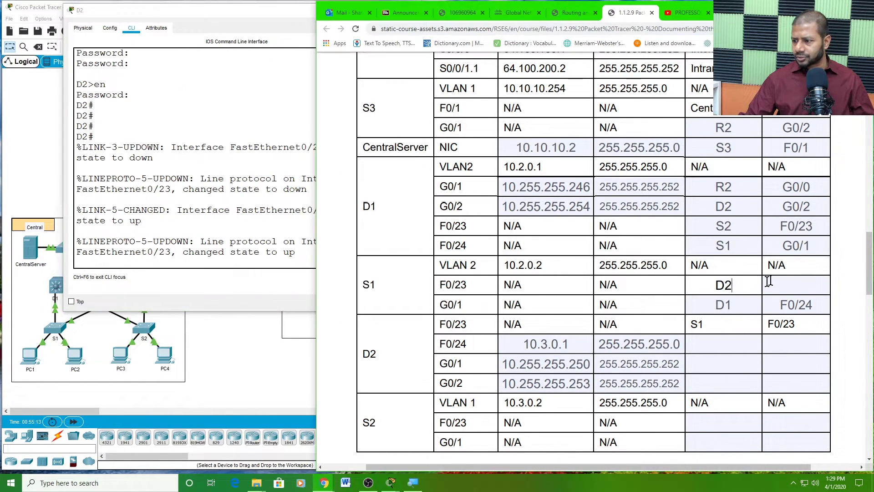
left_click(785, 282)
type("F0/")
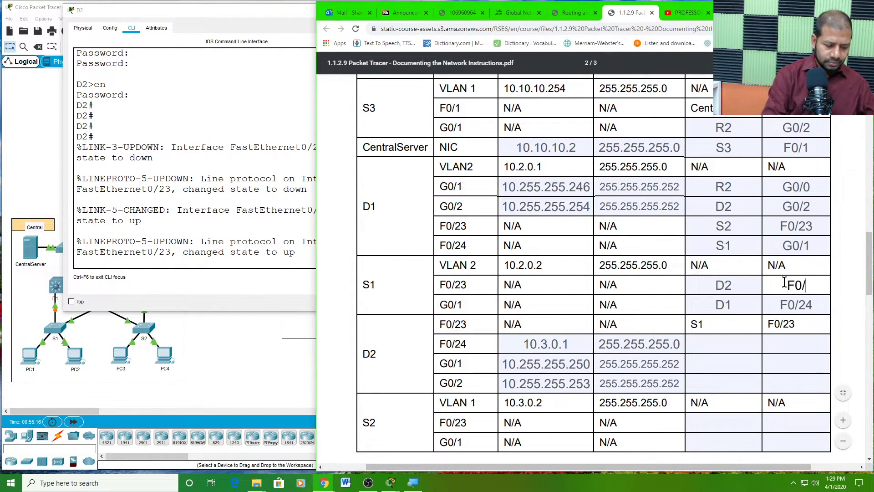
type("23")
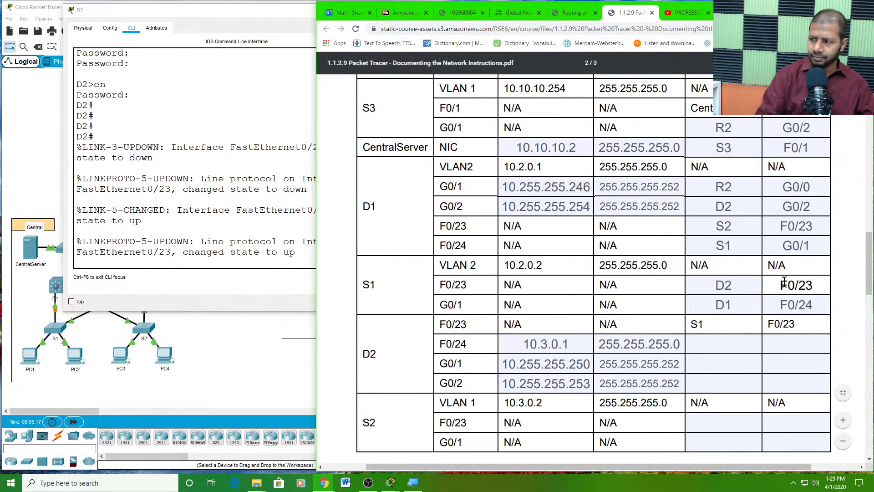
left_click(812, 321)
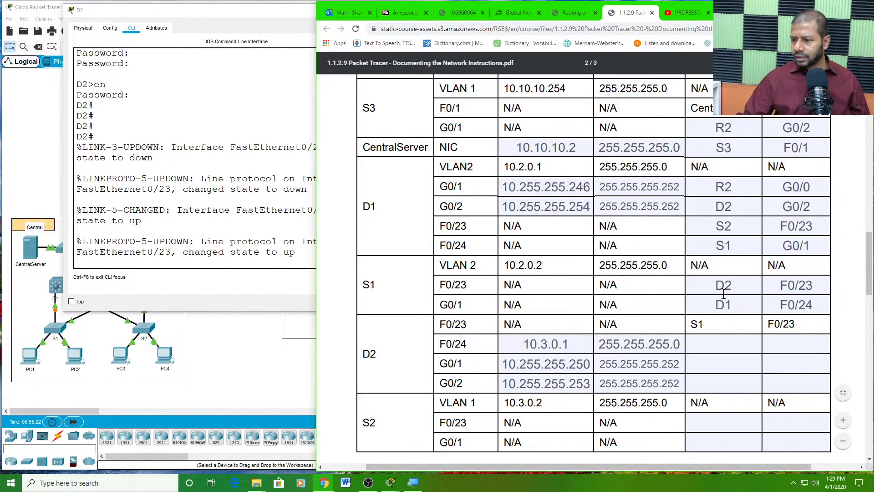
scroll(737, 315, "down", 2)
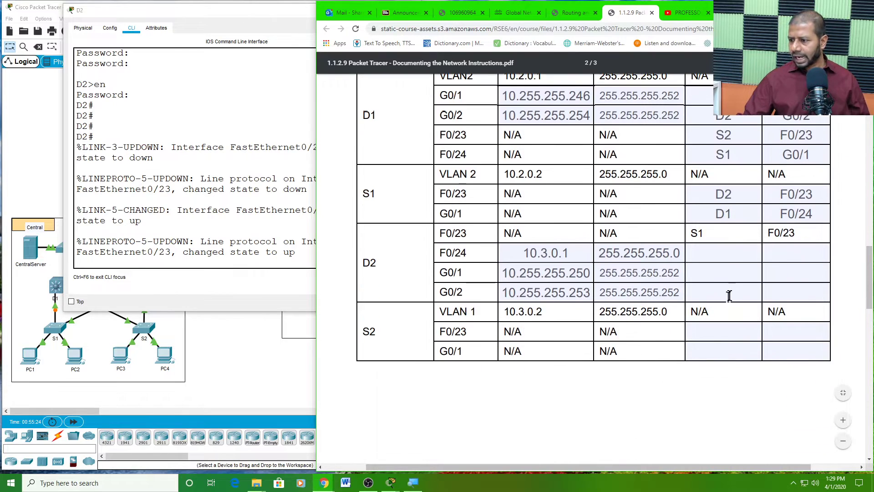
scroll(730, 296, "up", 2)
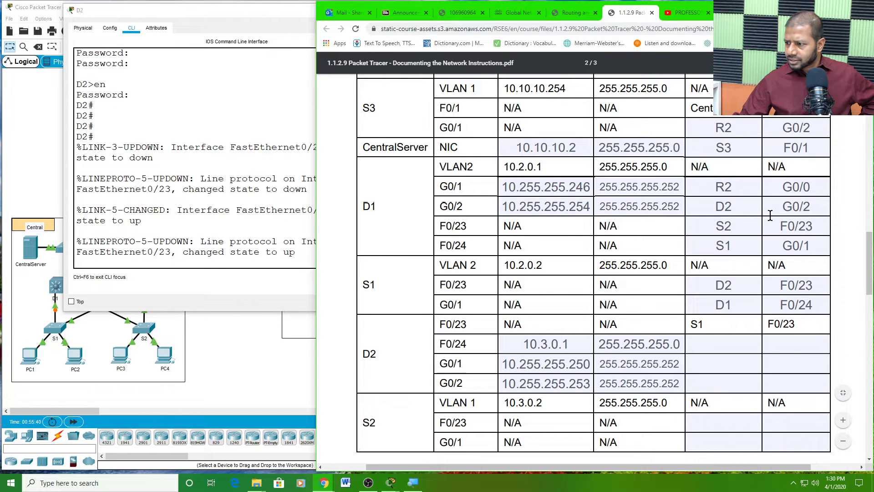
scroll(765, 212, "up", 1)
scroll(768, 215, "up", 2)
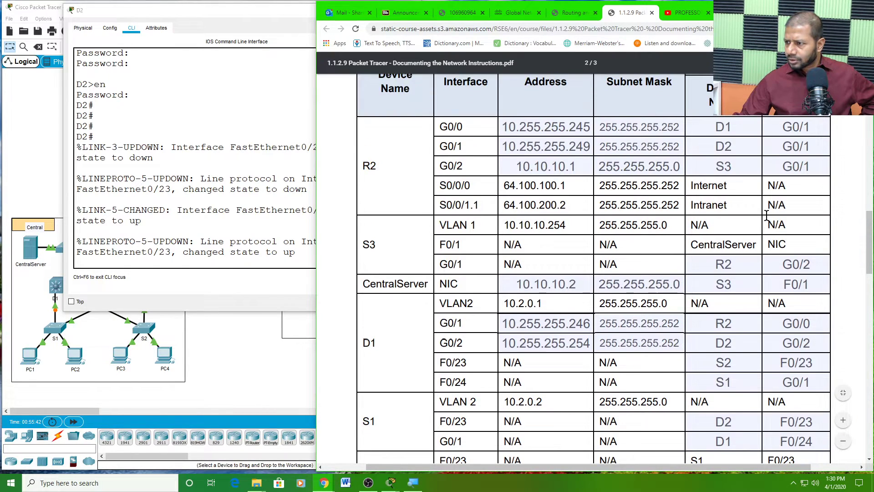
scroll(767, 215, "down", 3)
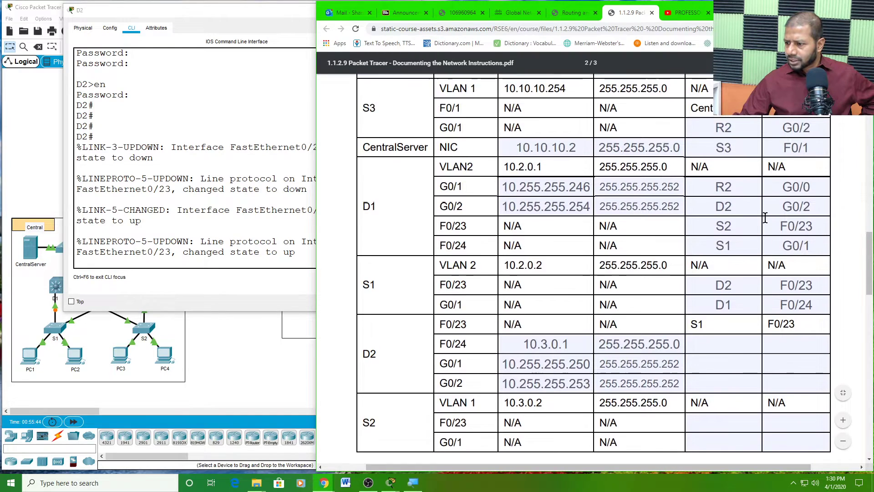
scroll(765, 219, "up", 1)
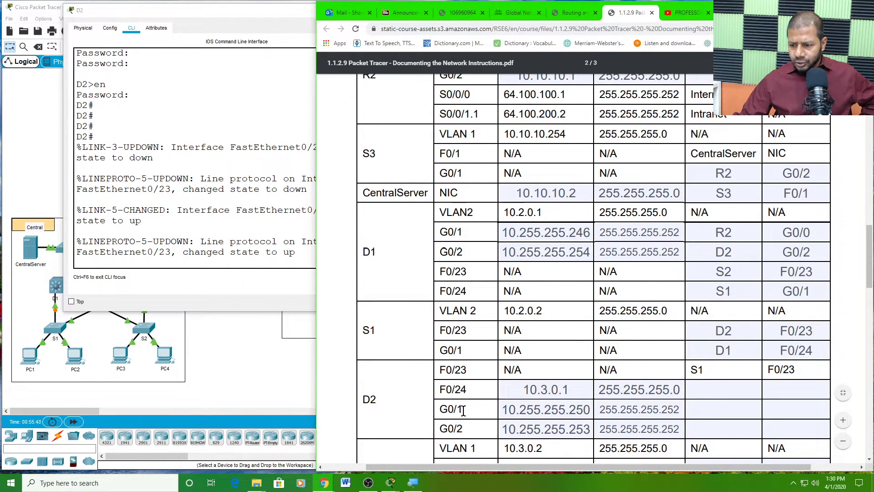
left_click_drag(463, 411, 444, 411)
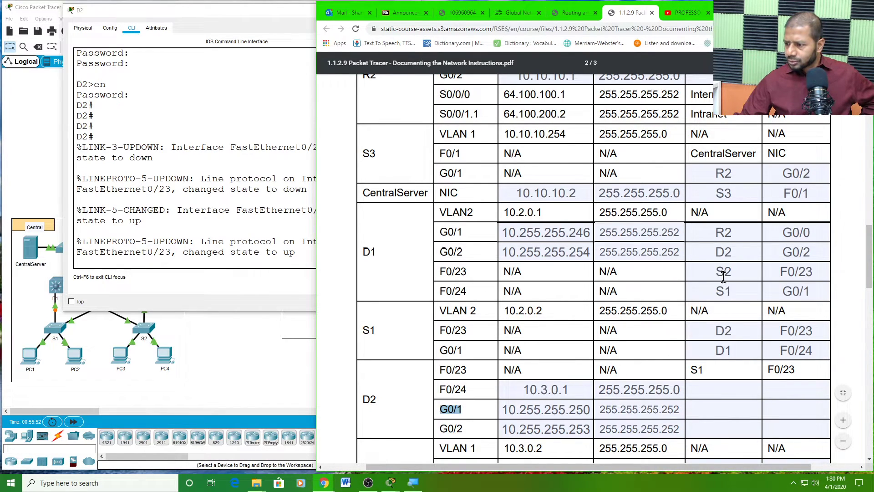
scroll(731, 240, "up", 2)
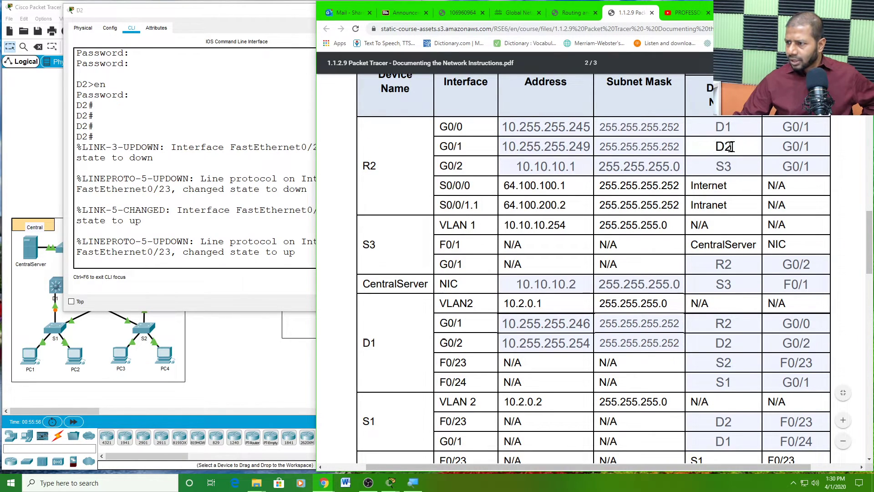
left_click(812, 147)
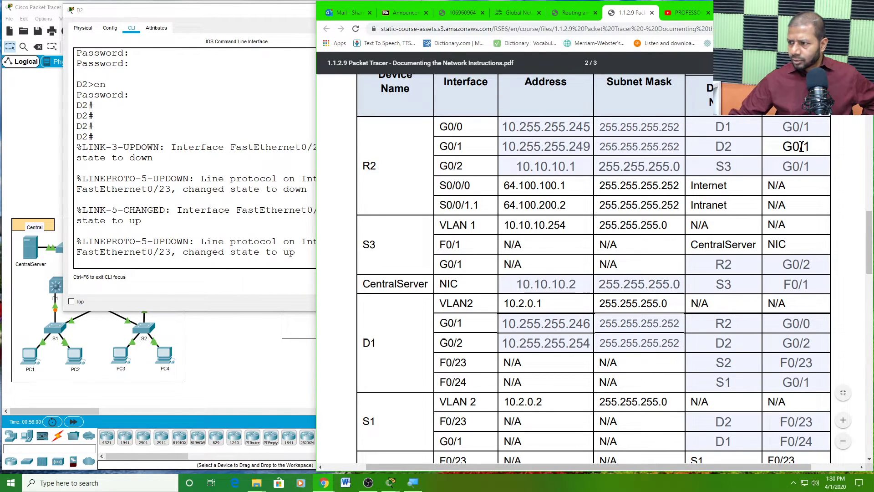
double_click(727, 148)
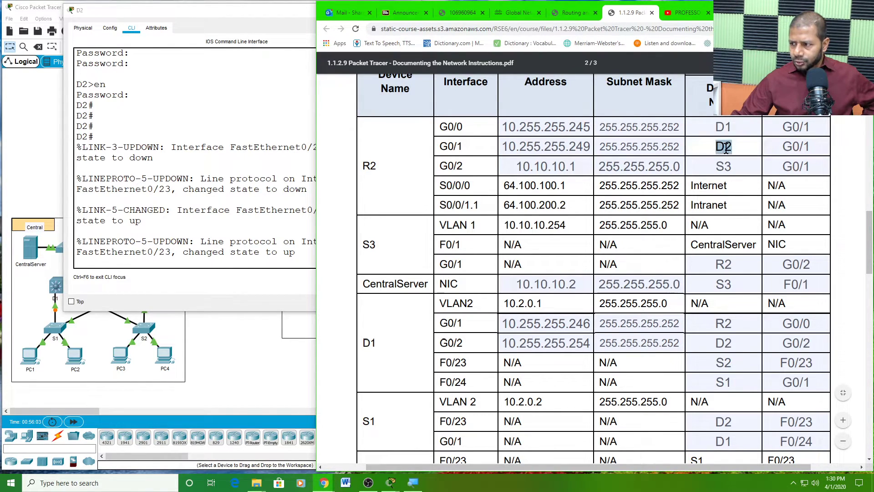
double_click(789, 146)
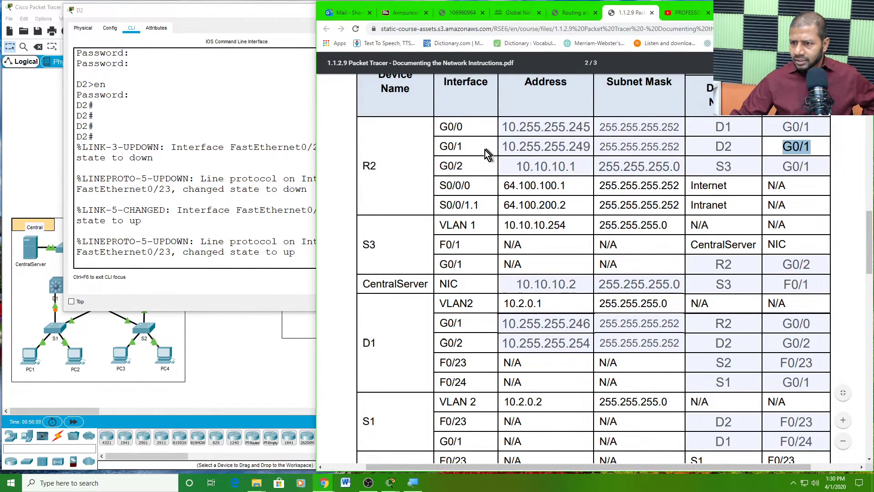
double_click(444, 145)
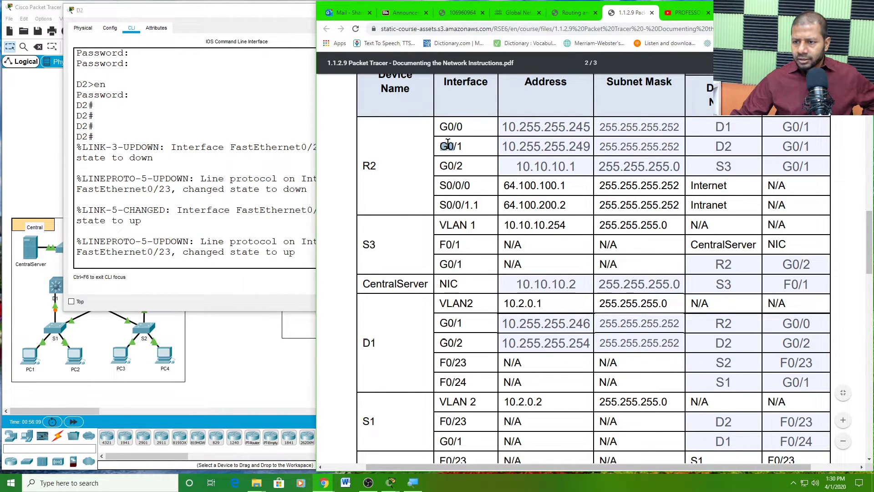
scroll(531, 320, "down", 5)
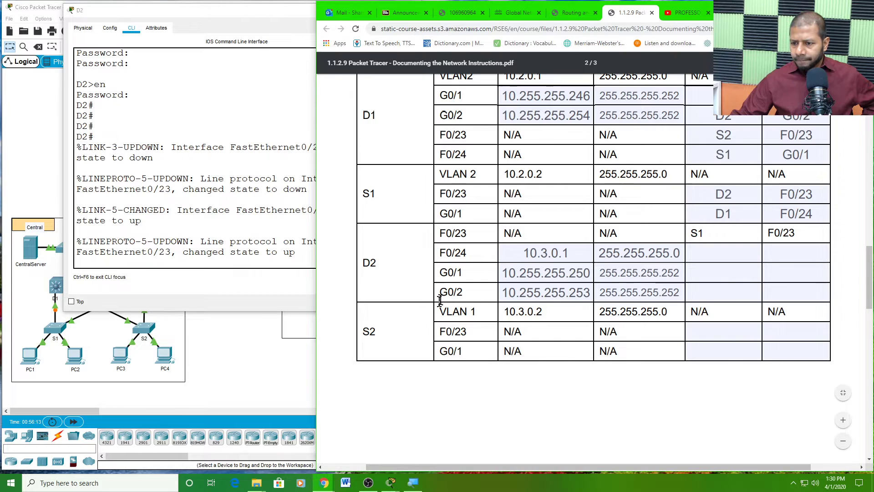
- Enter R2 and G0/1 as the connected device and interface for D2's G0/1 port
left_click(697, 274)
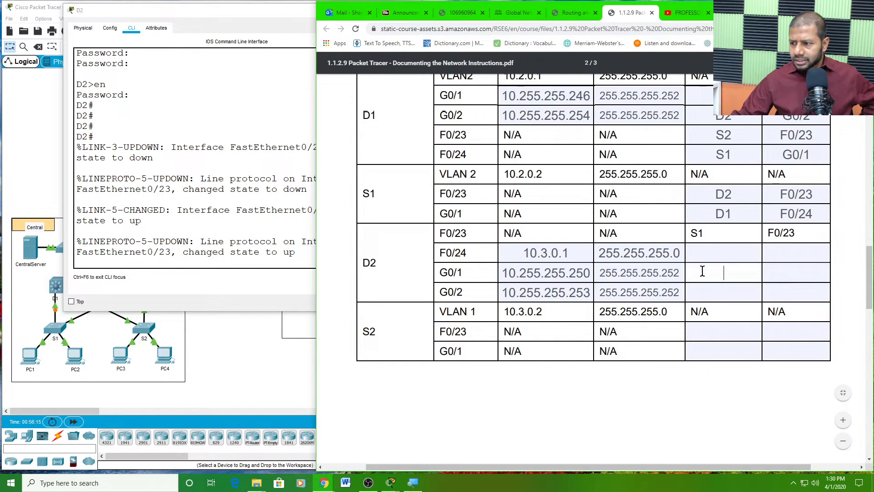
type("R2")
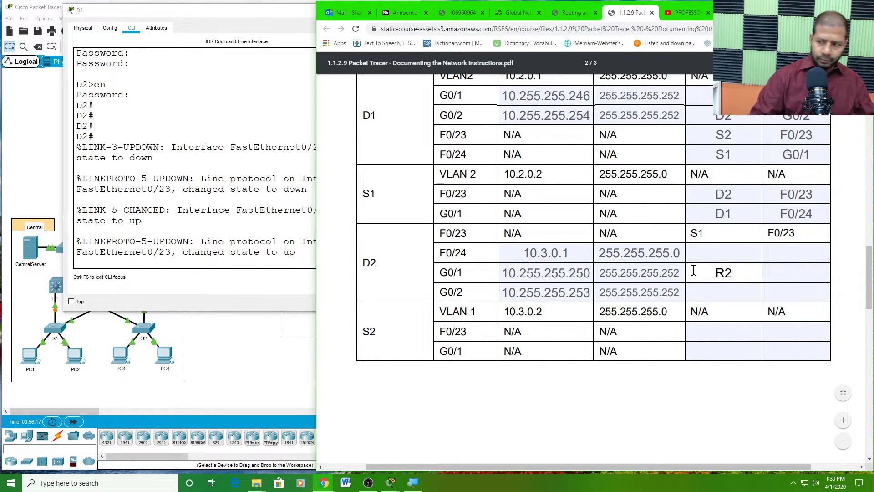
left_click(776, 273)
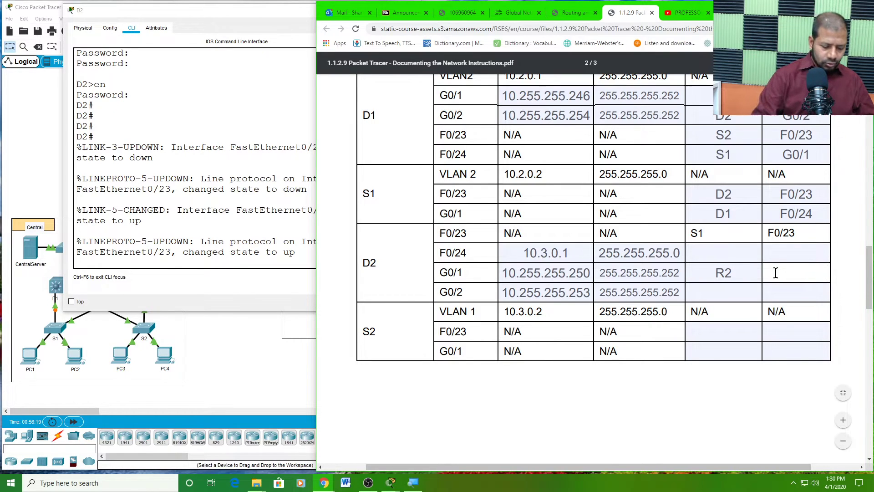
type("G0/1")
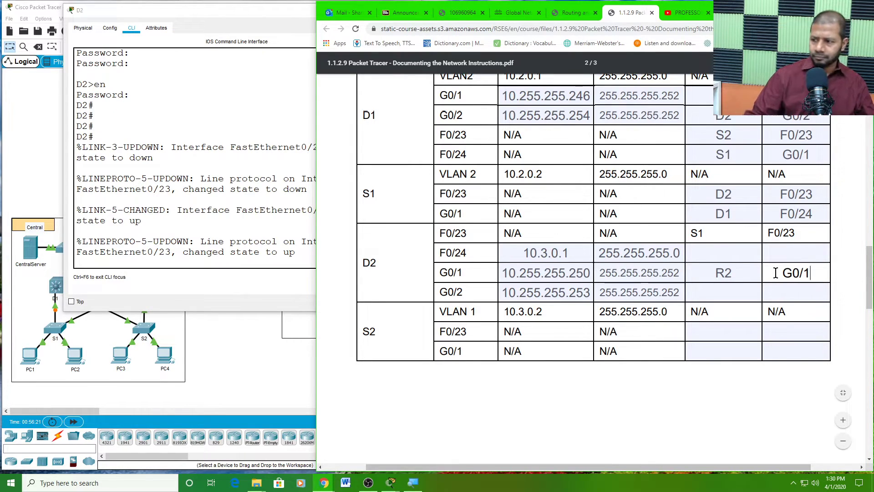
- Locate D2's G0/2 row and focus its connected device field
left_click(745, 290)
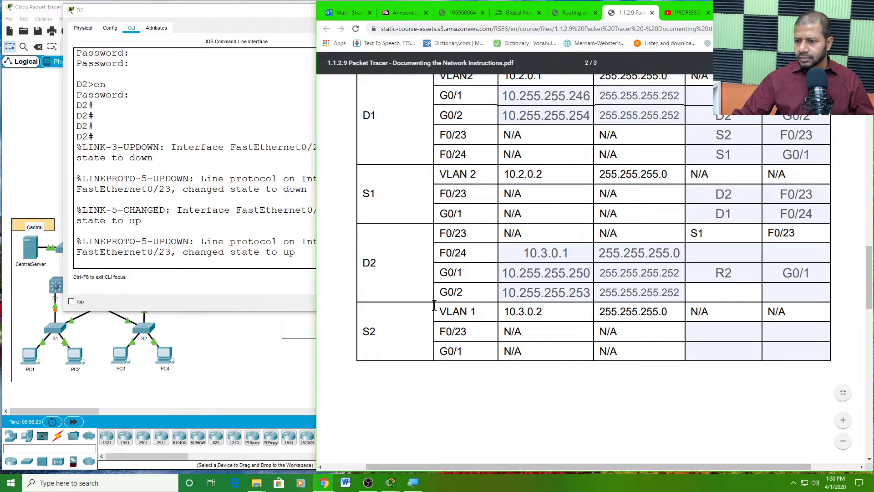
double_click(369, 261)
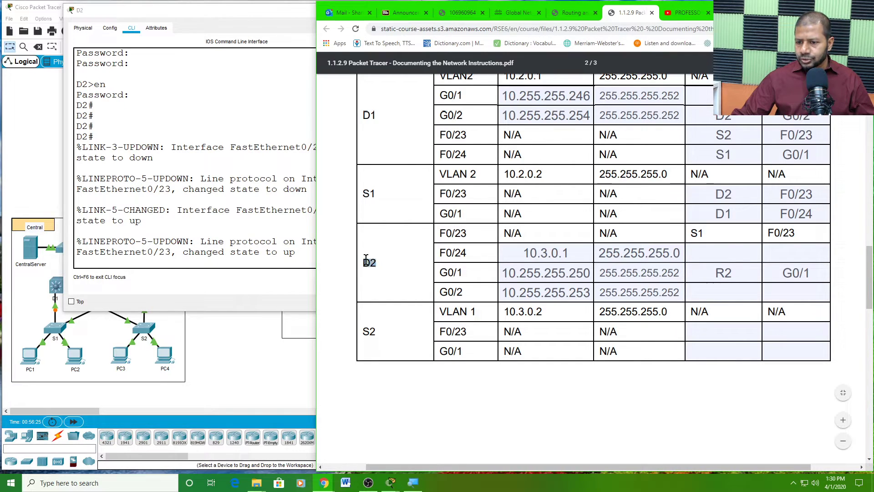
left_click_drag(435, 290, 454, 291)
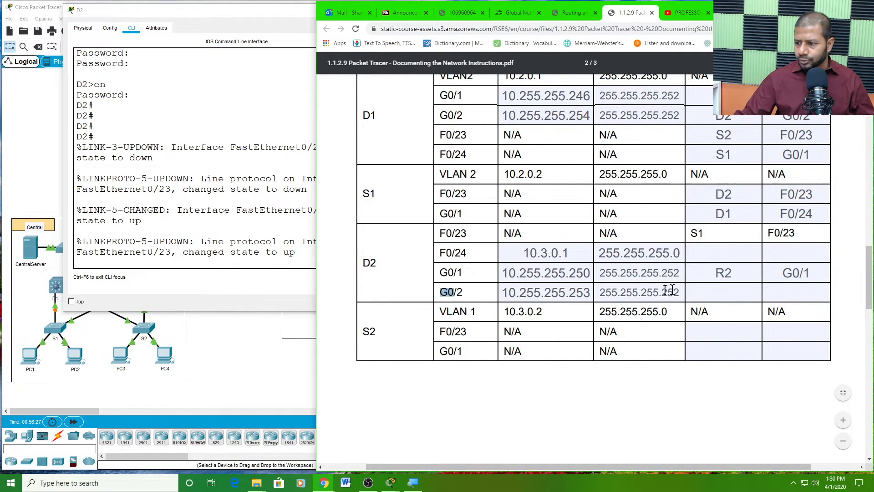
left_click(712, 294)
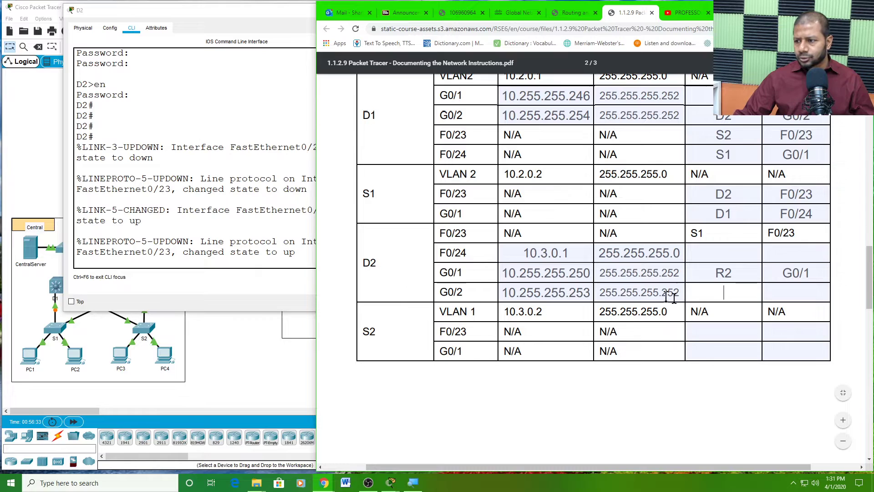
scroll(705, 274, "up", 2)
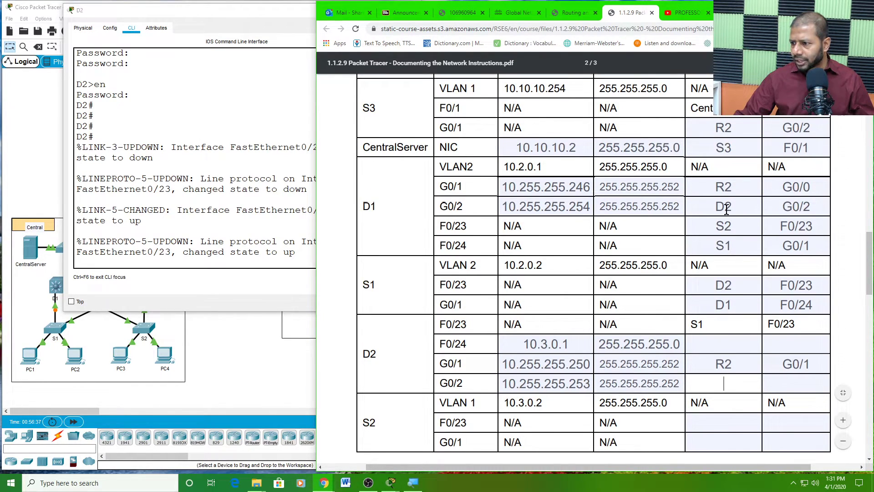
- Cross-check D1's G0/2 row to confirm it connects to D2
double_click(727, 207)
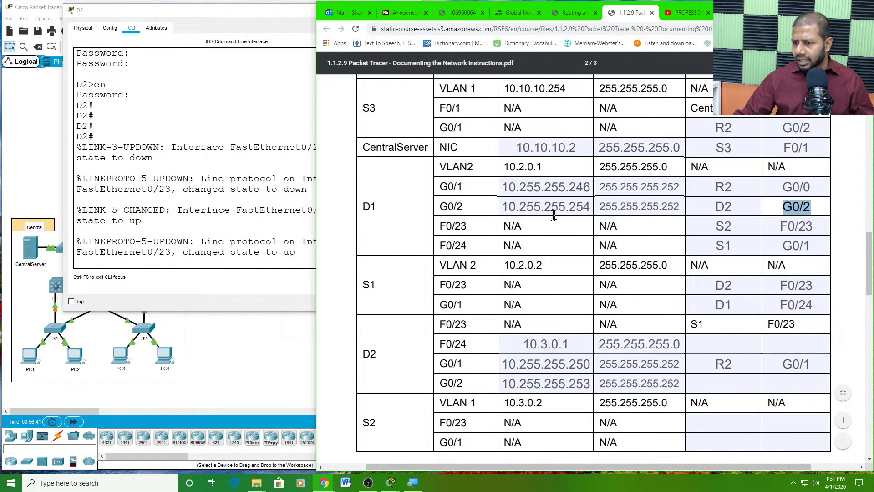
left_click(464, 203)
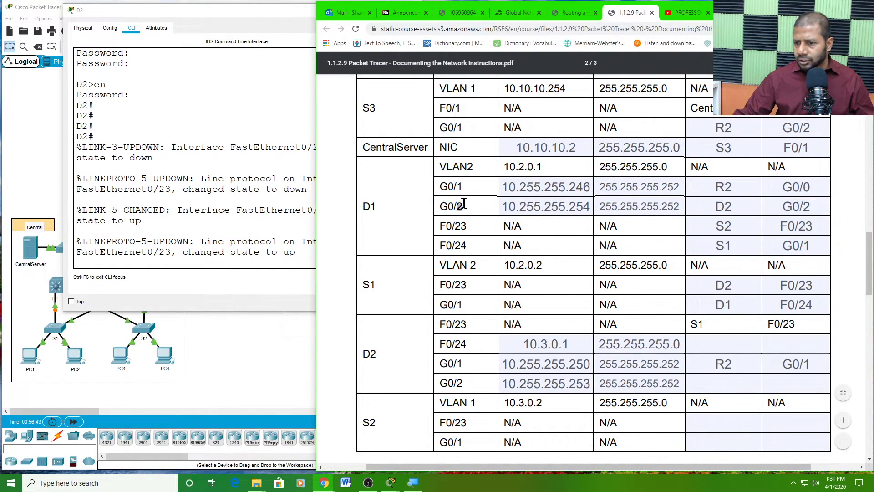
left_click_drag(464, 203, 438, 206)
left_click(372, 202)
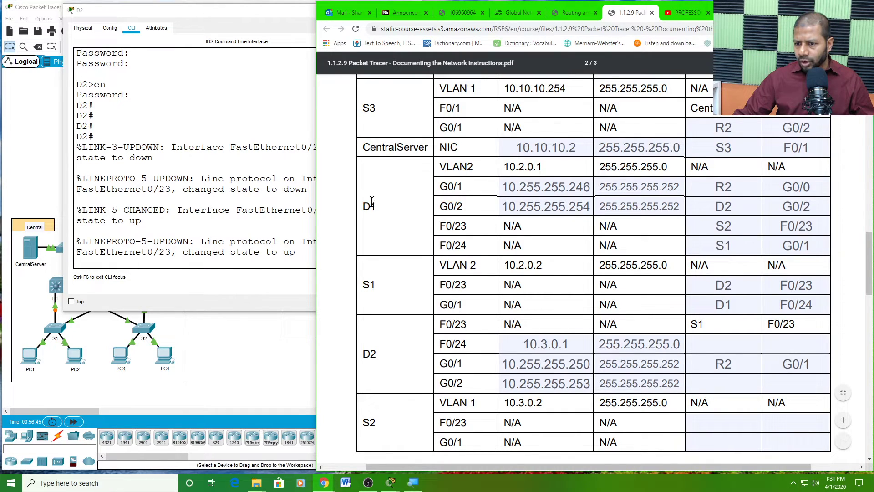
double_click(372, 202)
left_click(372, 200)
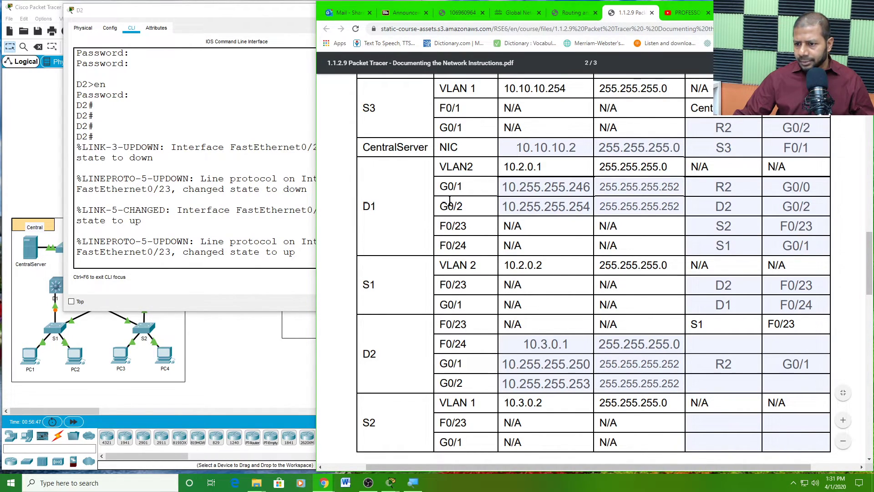
double_click(449, 203)
scroll(599, 278, "down", 3)
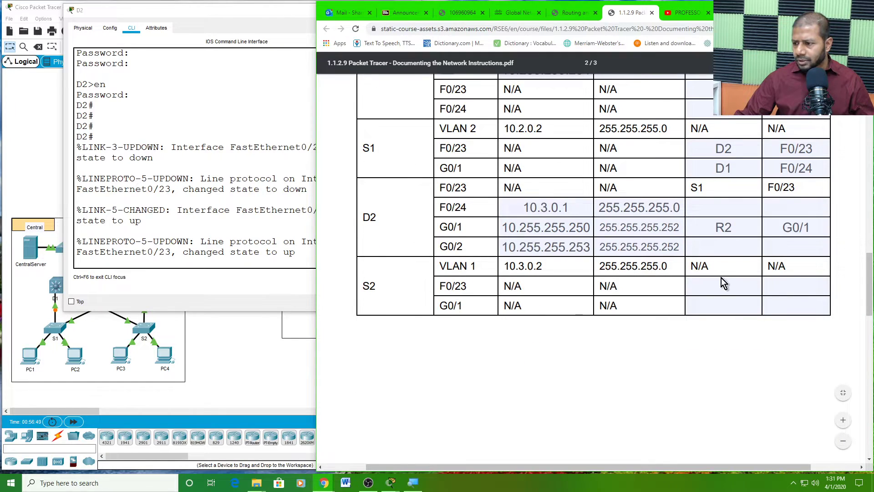
- Enter D1 and G0/2 as the connected device and interface for D2's G0/2 port
left_click(731, 242)
type("D1")
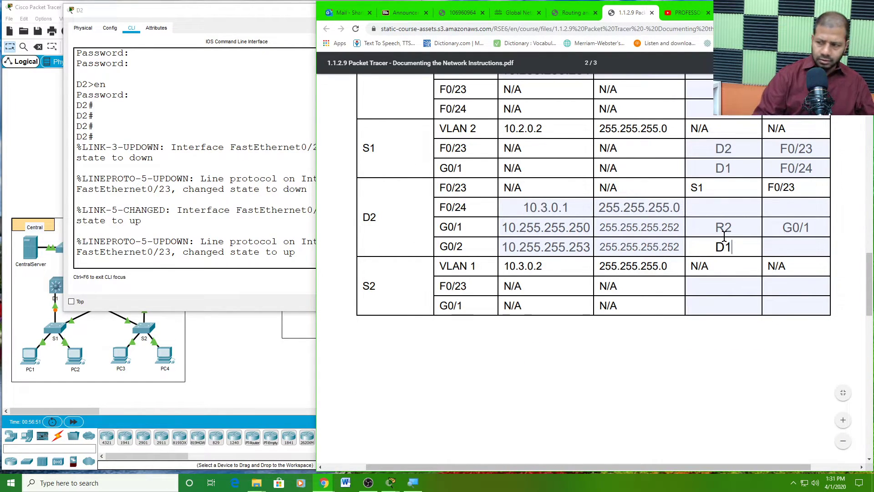
left_click(789, 248)
type("G")
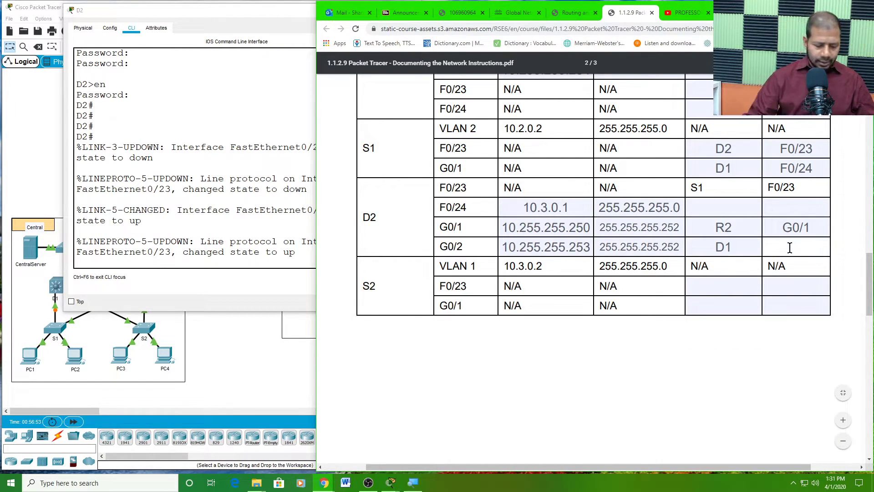
type("0/2")
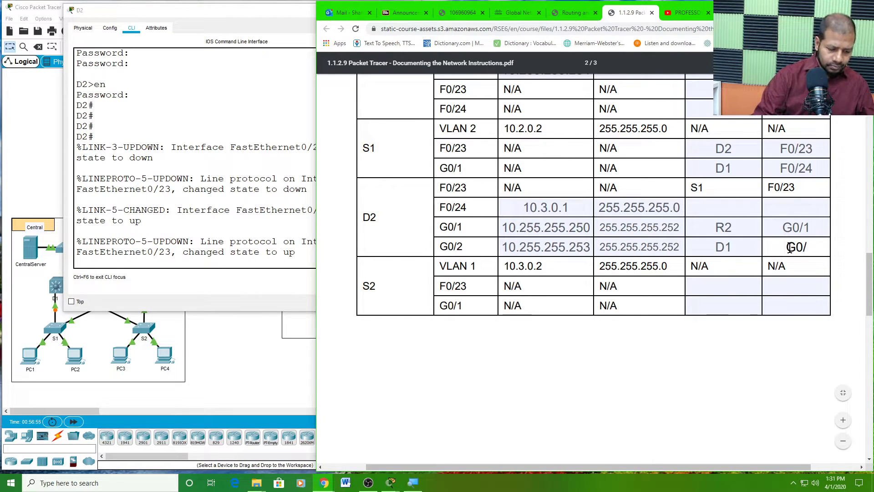
- Review D2's F0/24 field and the R2 and D1 entries in its rows
left_click(697, 203)
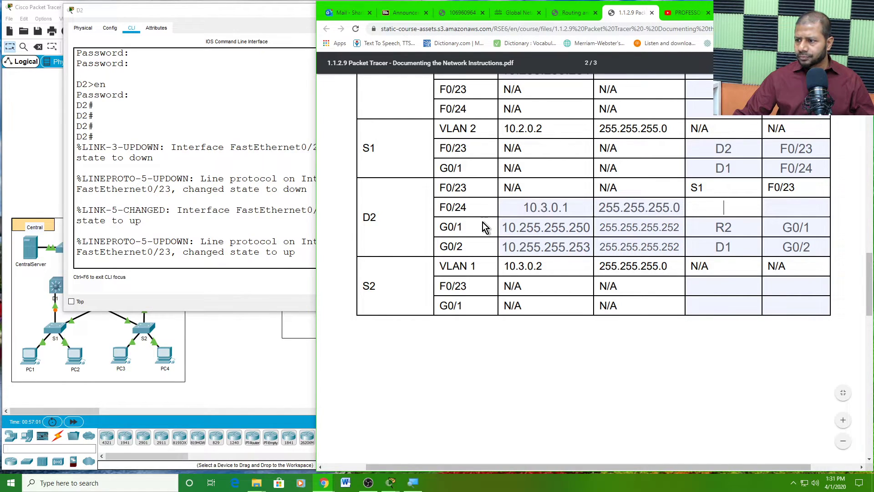
left_click(697, 185)
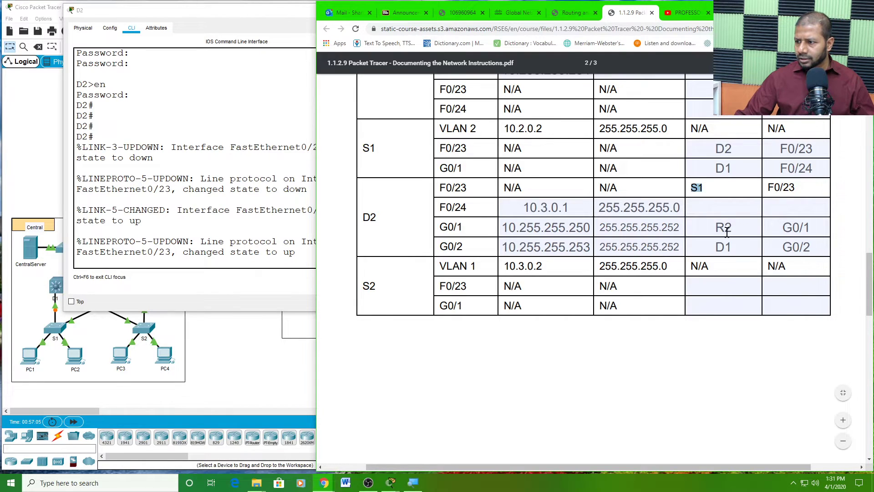
double_click(727, 232)
double_click(726, 248)
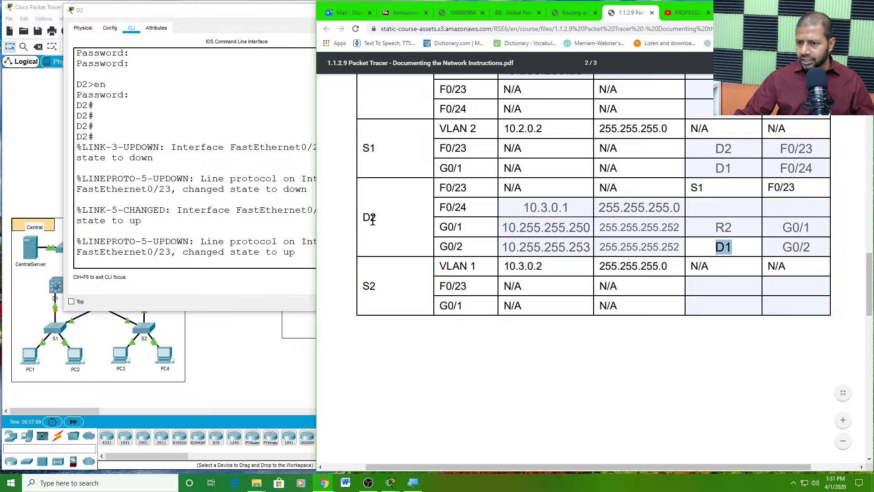
left_click(229, 350)
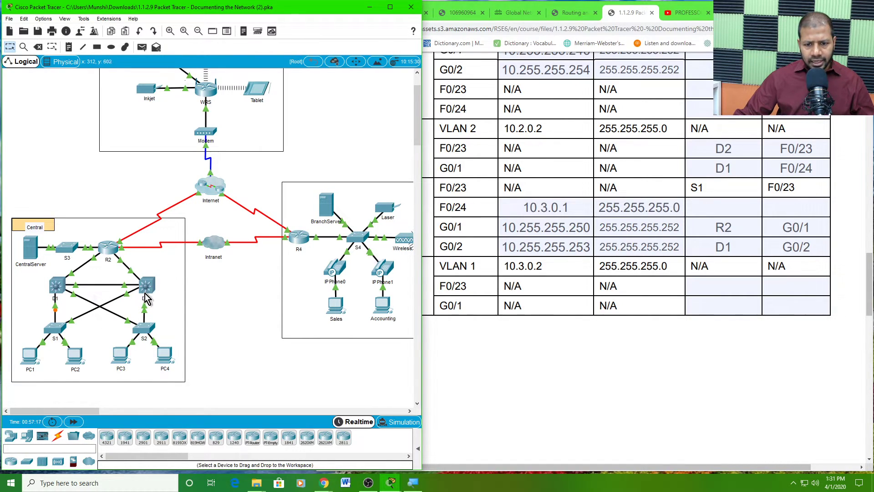
left_click(736, 208)
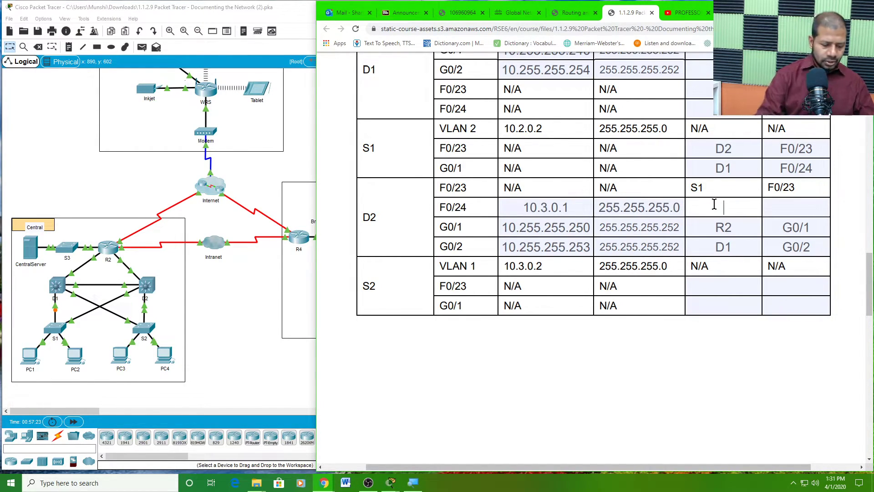
type("S2")
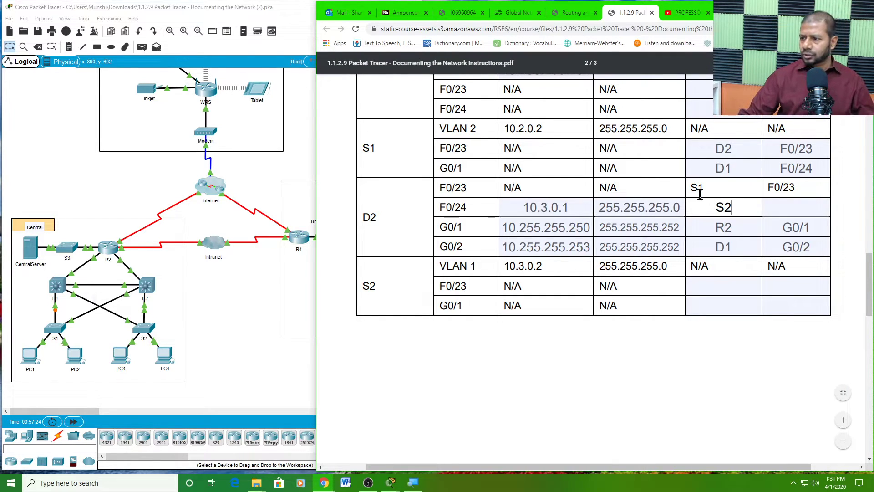
left_click_drag(383, 218, 364, 220)
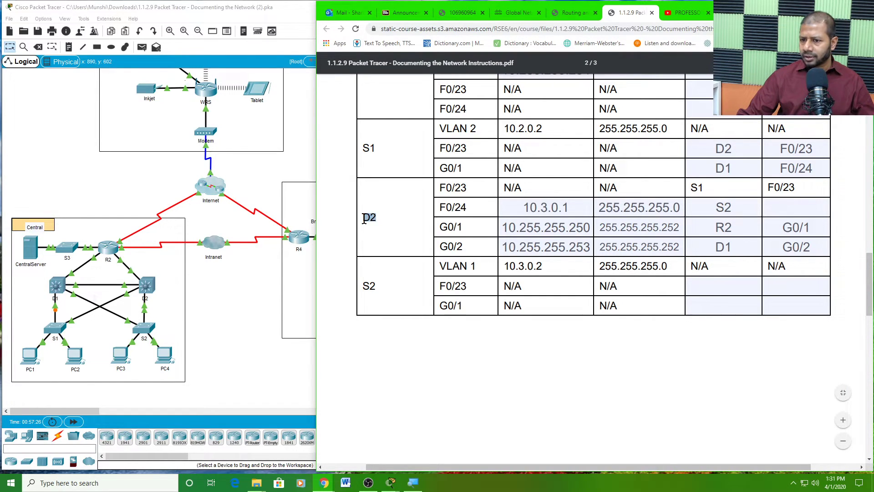
double_click(698, 188)
double_click(725, 229)
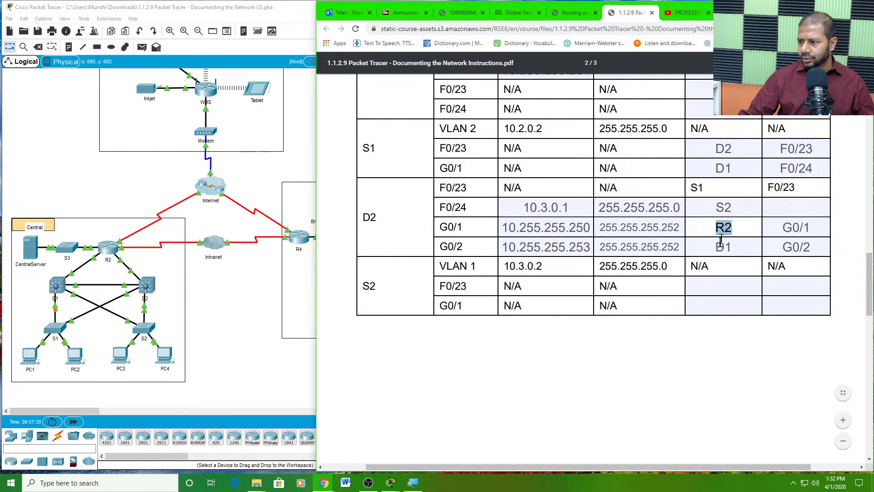
double_click(722, 248)
left_click(732, 208)
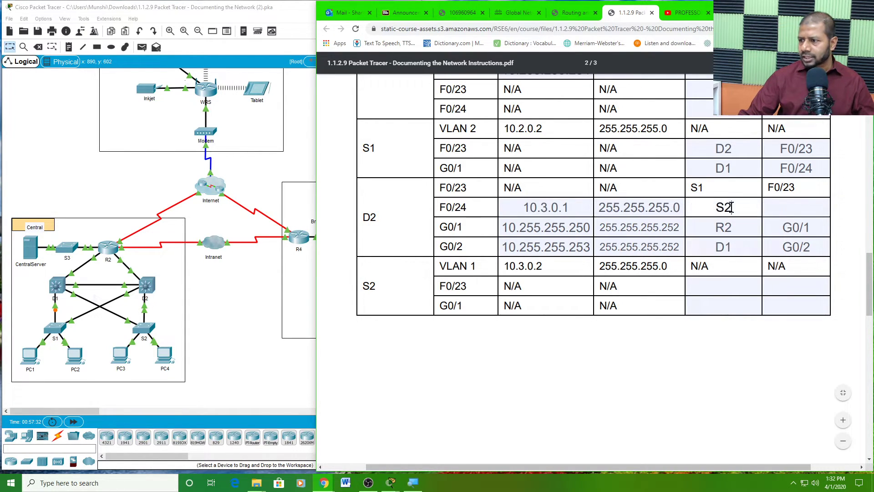
left_click_drag(737, 204, 723, 207)
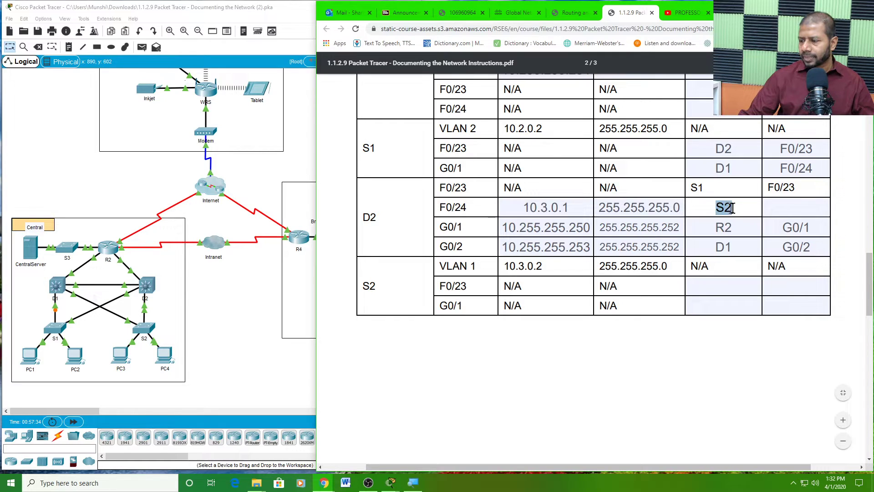
left_click(742, 207)
left_click(793, 208)
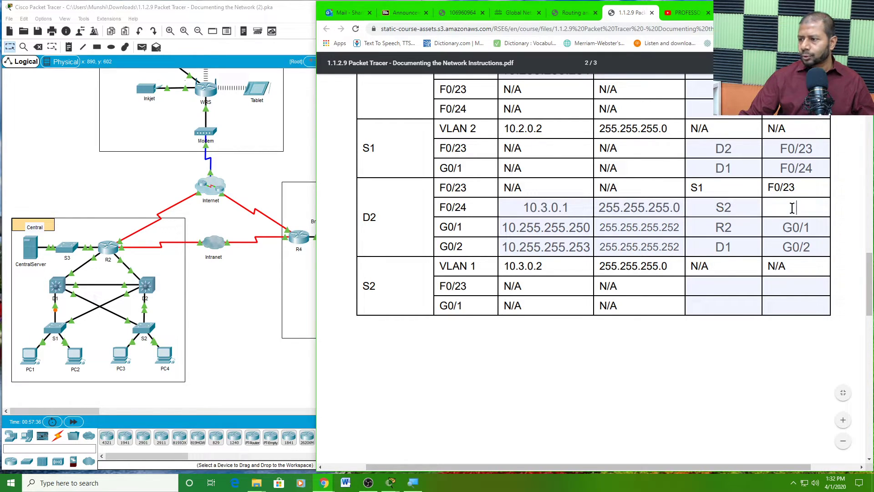
left_click(736, 208)
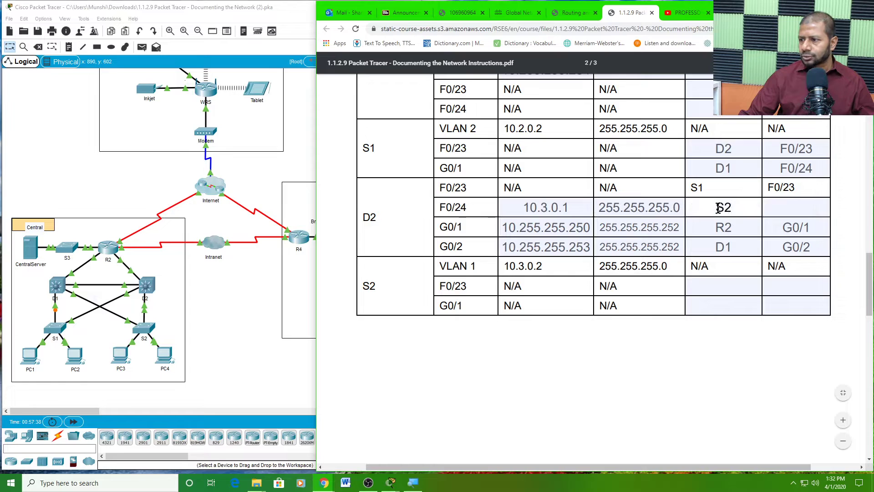
double_click(723, 205)
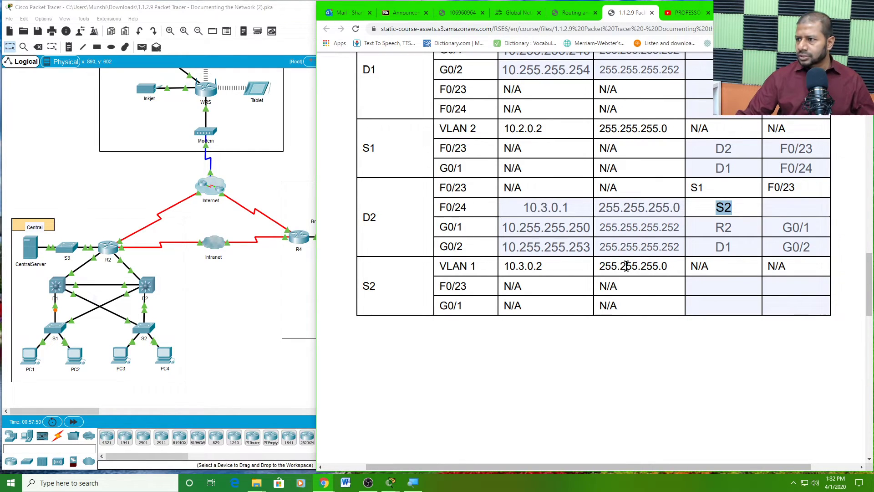
scroll(627, 266, "up", 1)
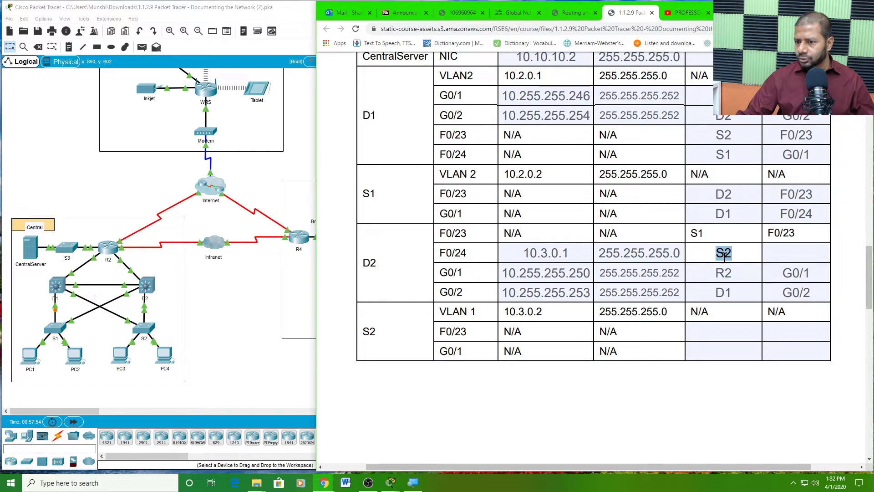
left_click_drag(455, 253, 503, 259)
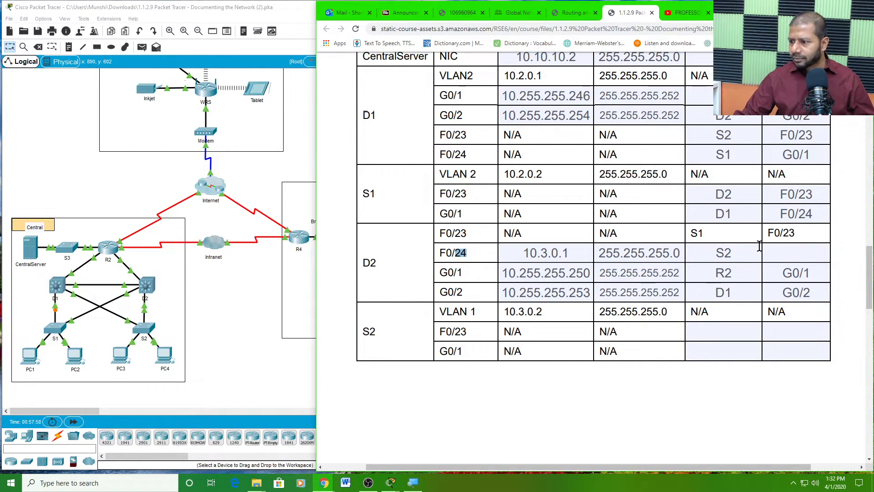
scroll(760, 246, "up", 1)
scroll(726, 262, "up", 1)
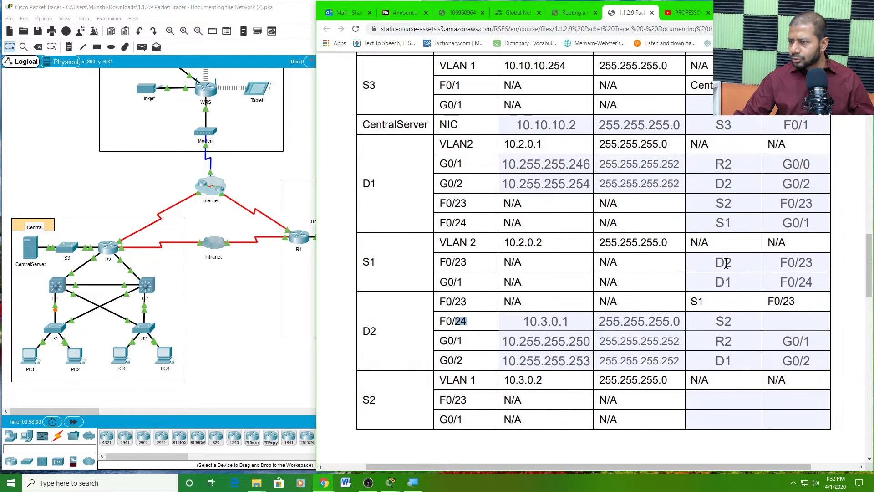
scroll(729, 213, "up", 2)
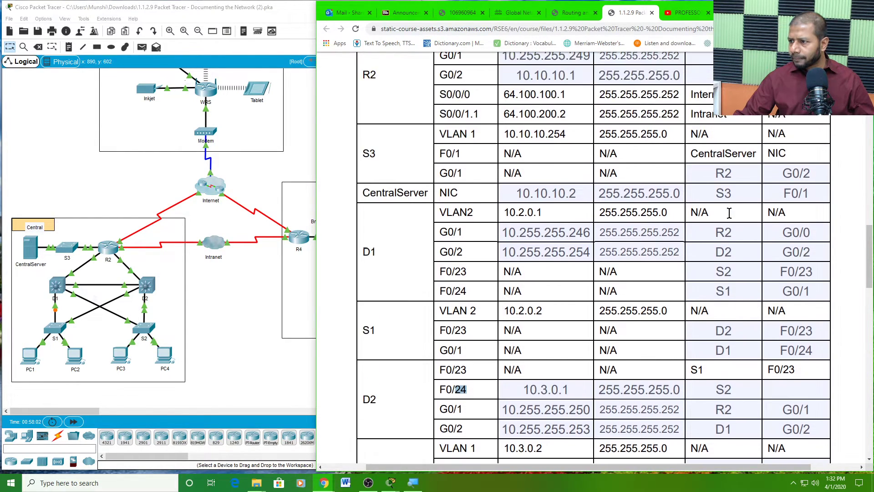
scroll(729, 213, "down", 2)
scroll(729, 213, "down", 3)
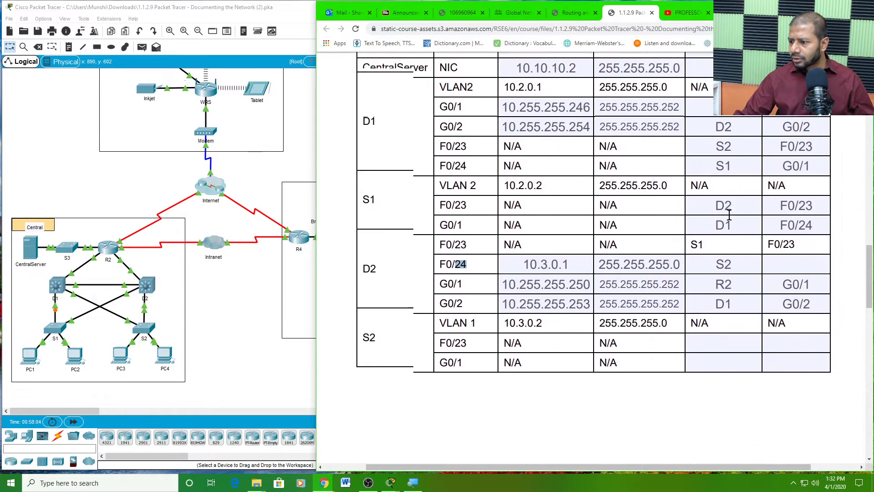
left_click(774, 209)
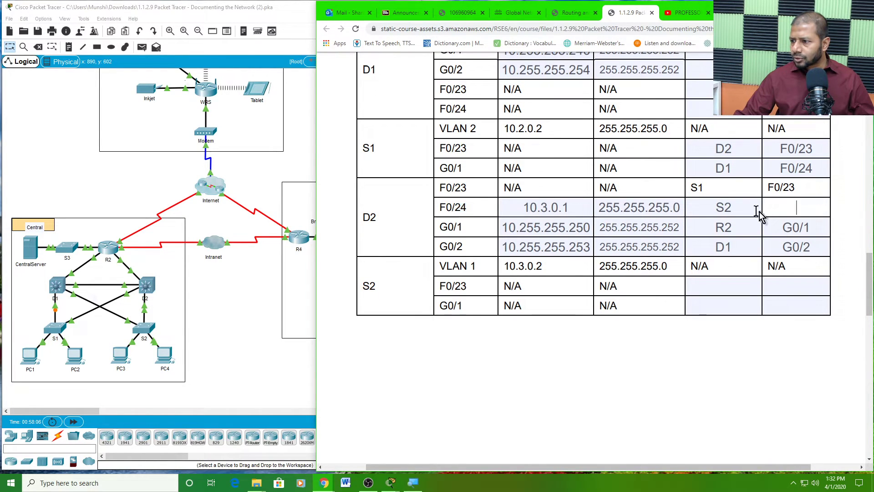
left_click(732, 207)
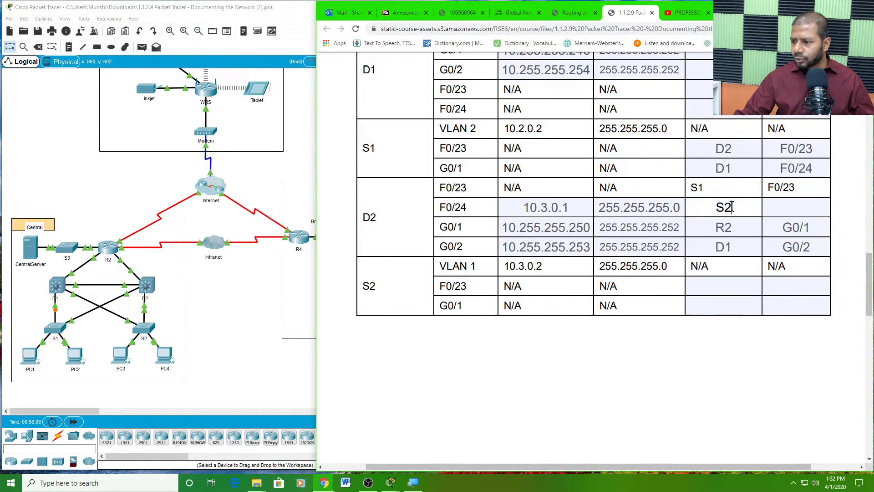
left_click_drag(736, 207, 711, 212)
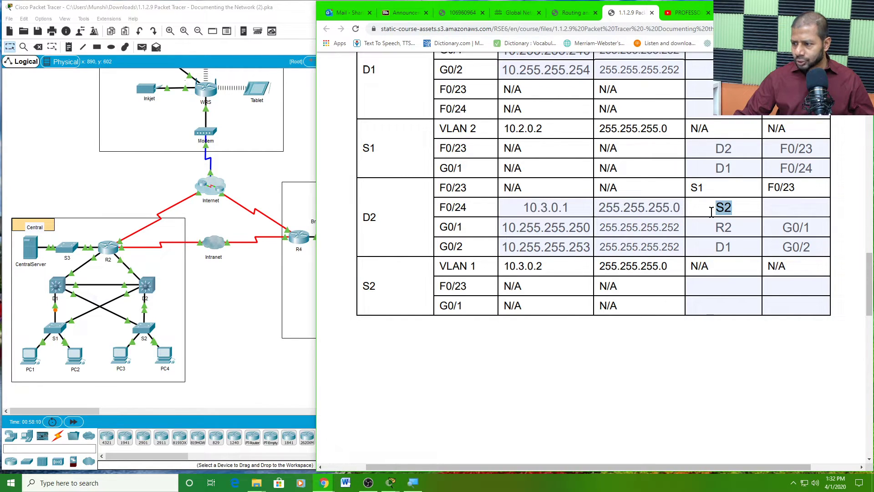
left_click(732, 208)
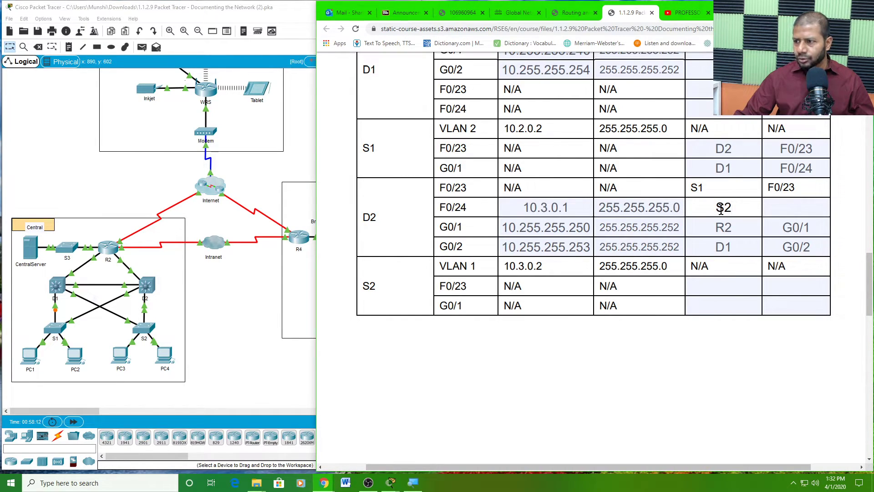
double_click(721, 209)
left_click(372, 216)
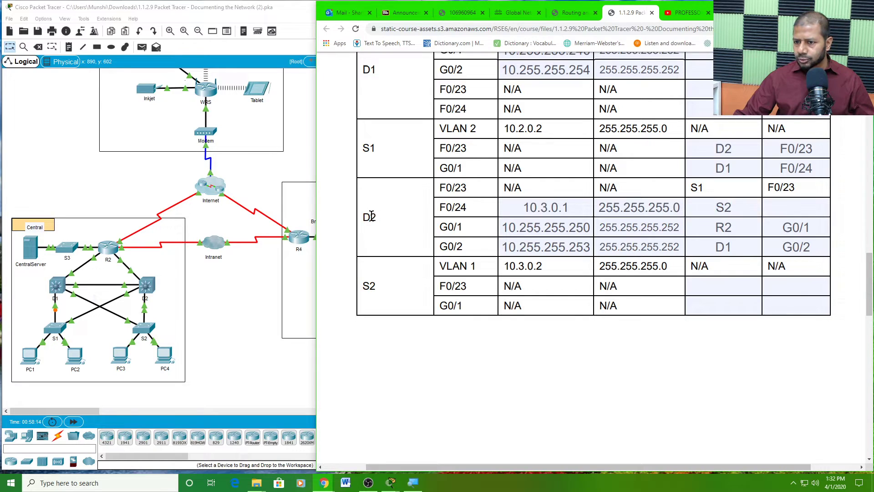
left_click(726, 208)
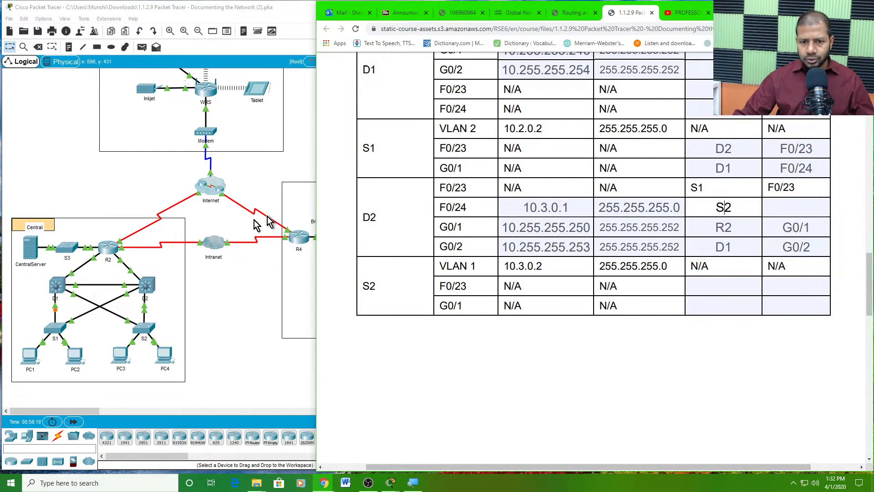
- Open S2's console, then reload switch D2 and confirm
left_click(145, 329)
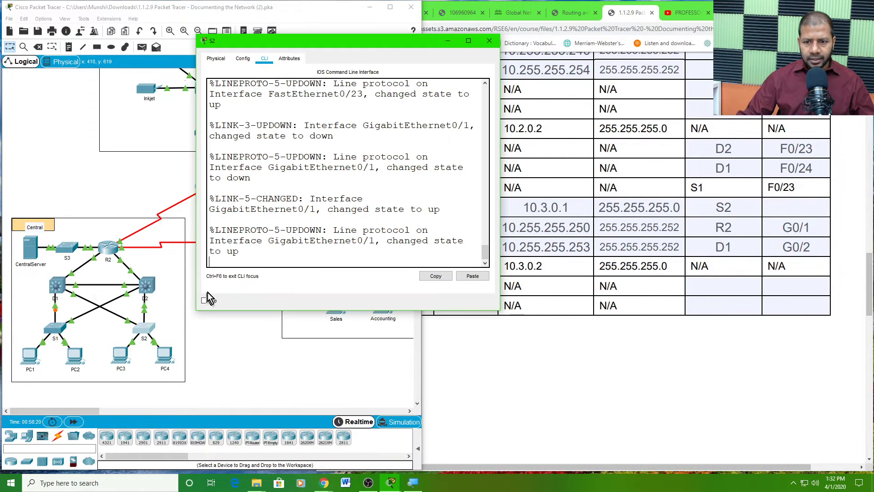
key("Return")
key("Return")
key("Return")
key("Return")
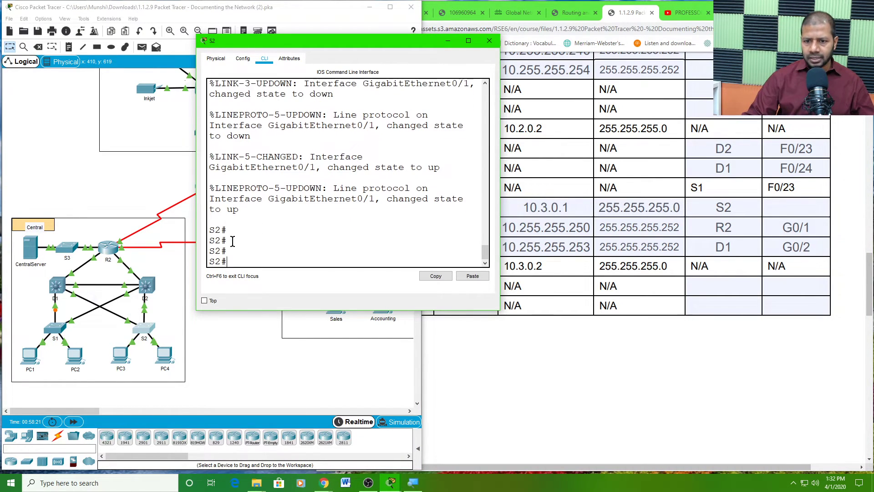
left_click(148, 288)
key("Return")
key("Return")
key("Return")
key("Return")
key("Return")
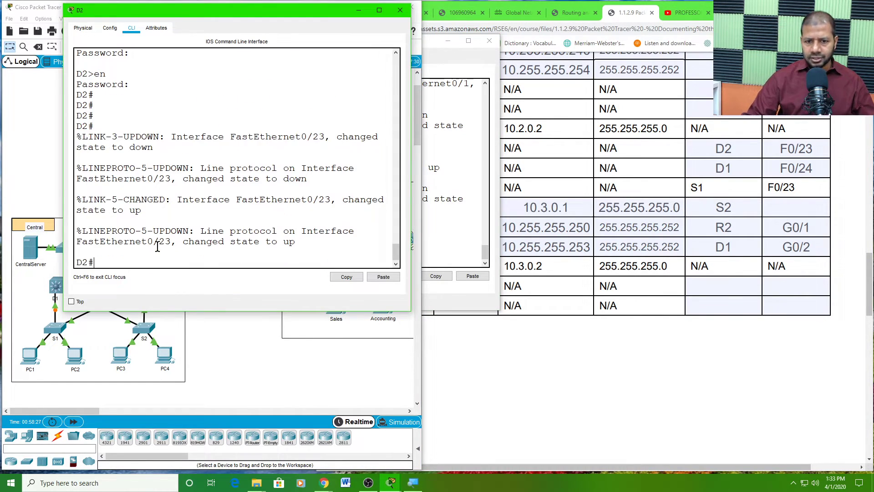
type("re")
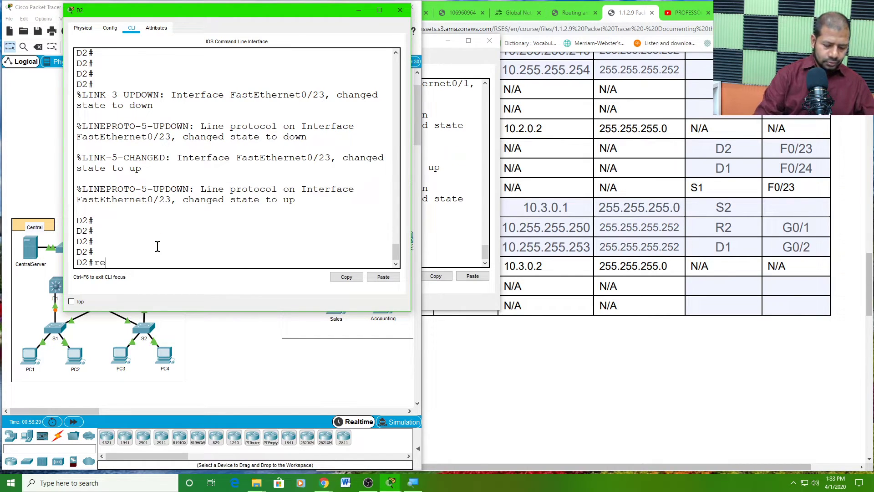
type("load")
key("Return")
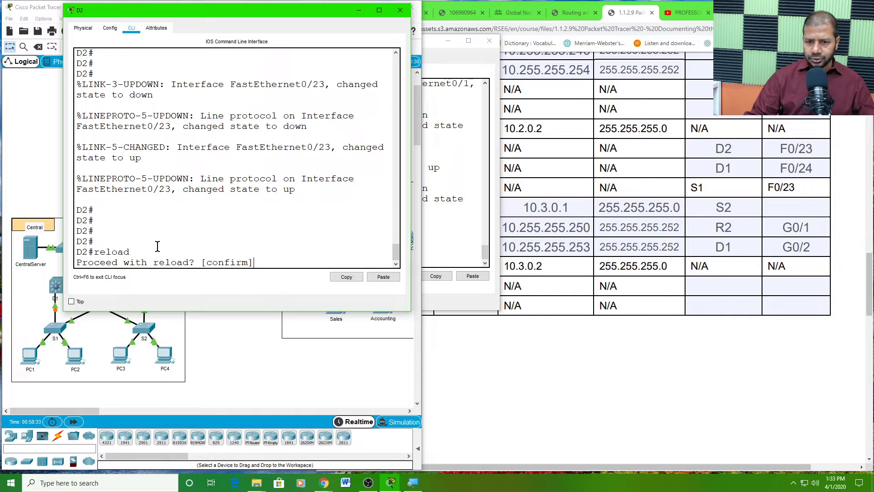
key("Return")
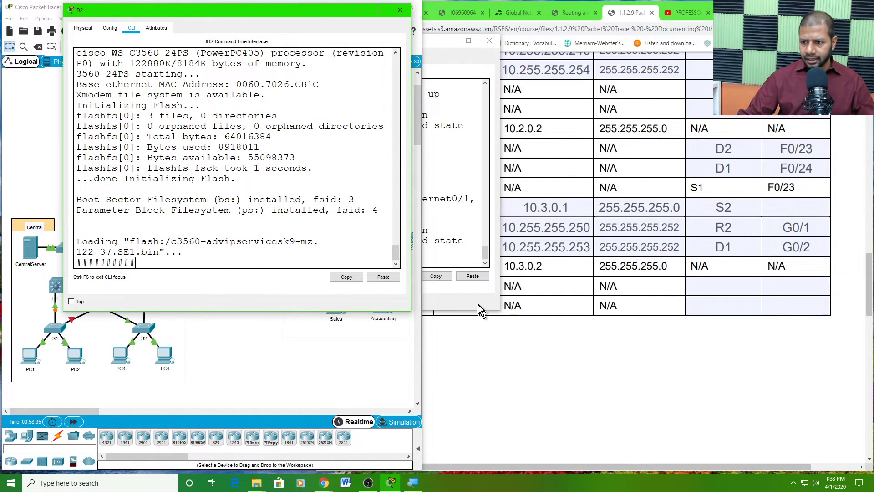
- Highlight the GigabitEthernet0/1 link message in S2's console
left_click(478, 304)
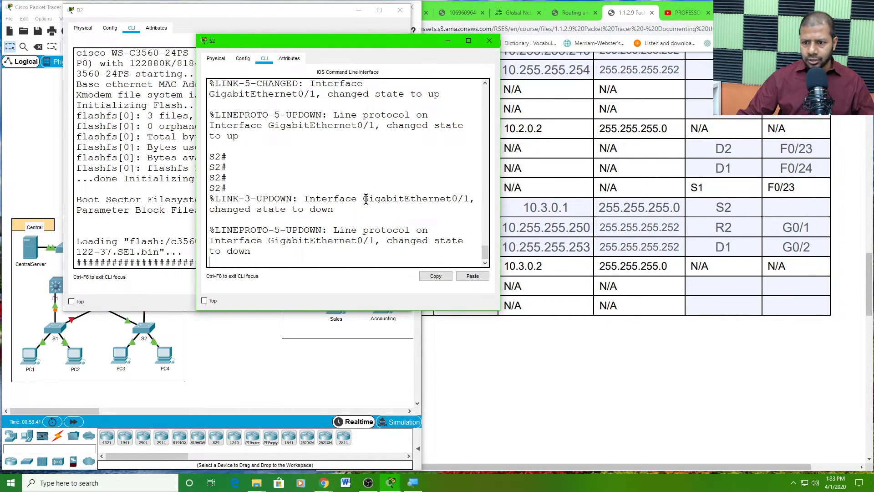
left_click_drag(366, 199, 463, 195)
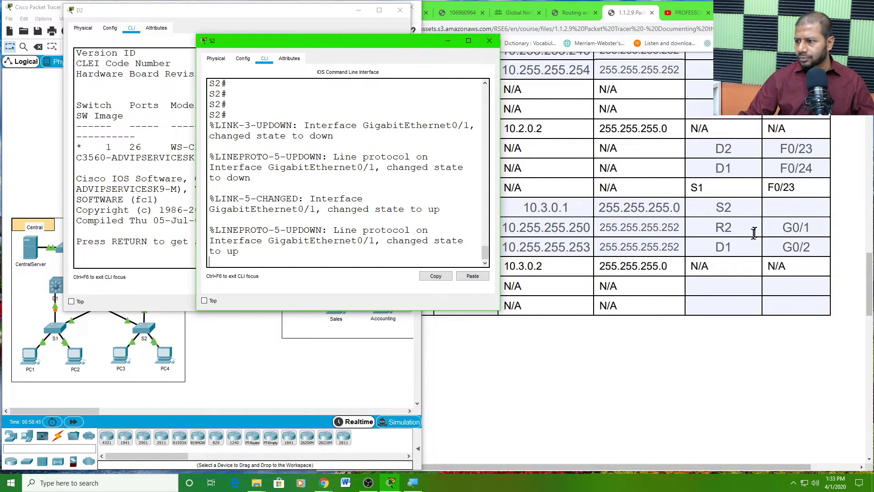
left_click(781, 206)
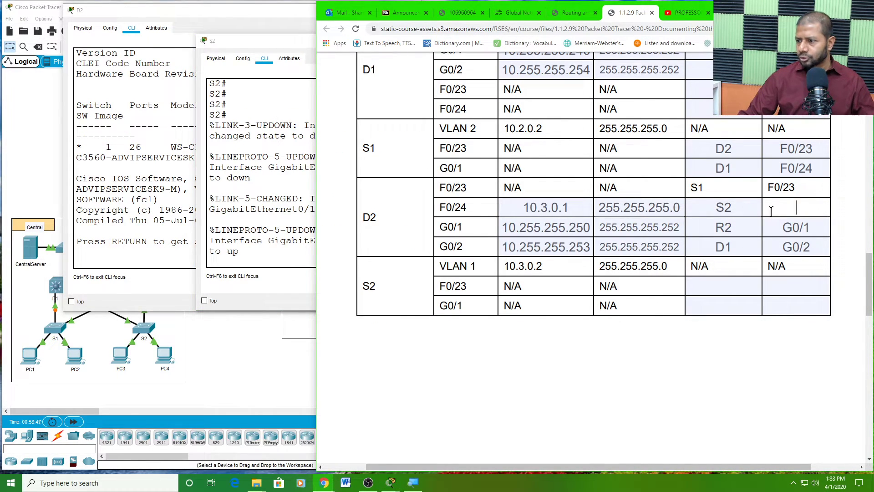
- Type G0/1 as the connected interface for D2's F0/24 port
type("G0/1")
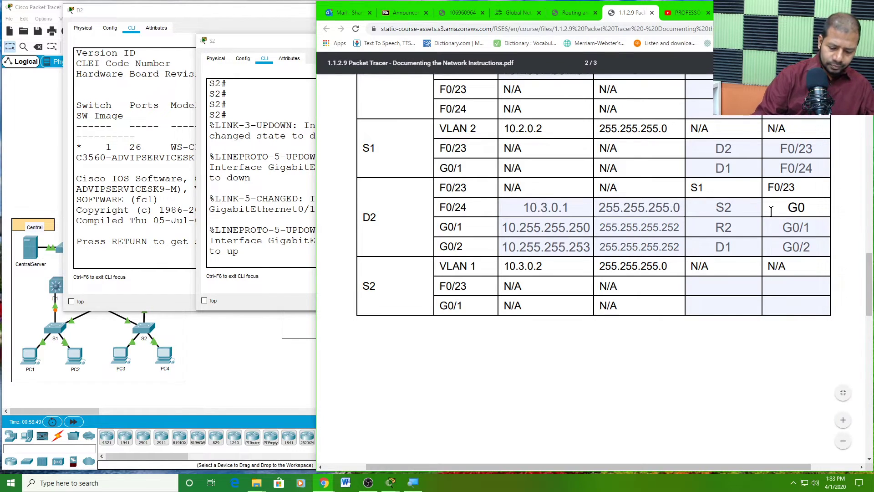
left_click(735, 286)
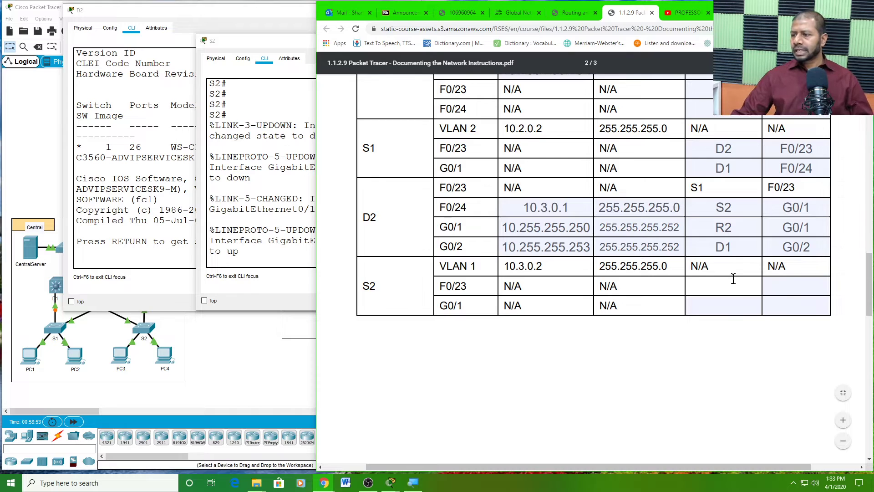
scroll(733, 279, "up", 2)
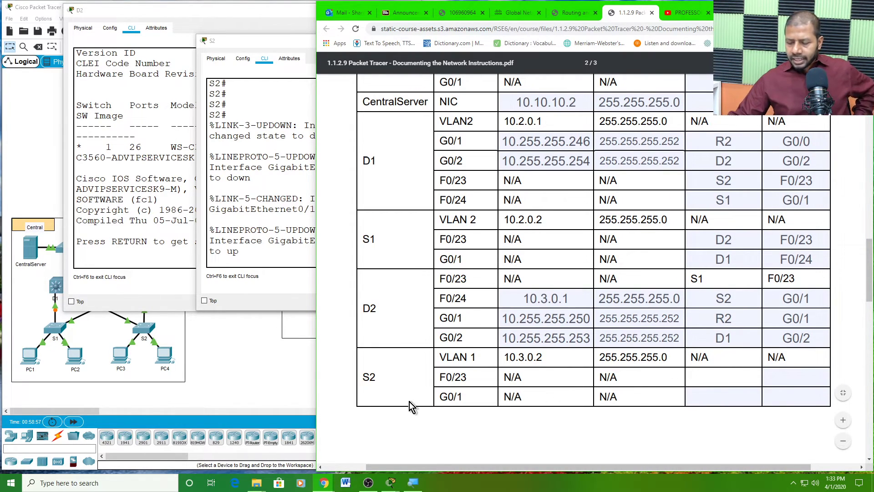
left_click_drag(378, 381, 367, 373)
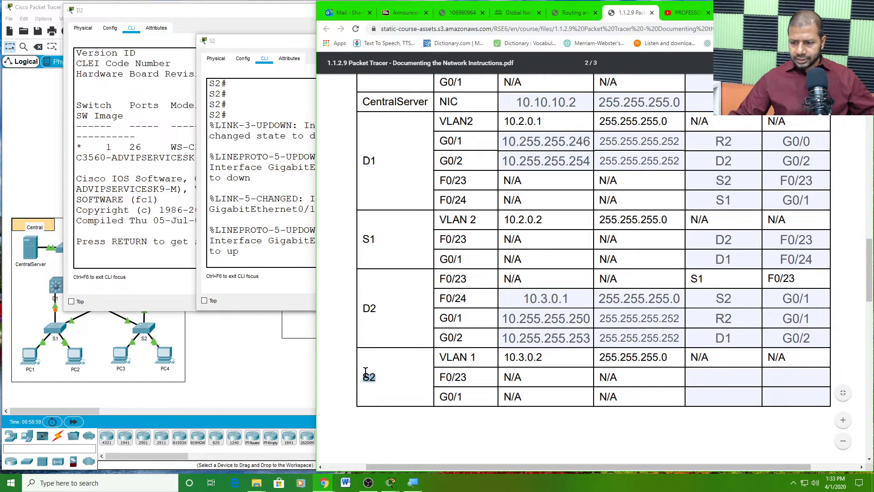
left_click(715, 380)
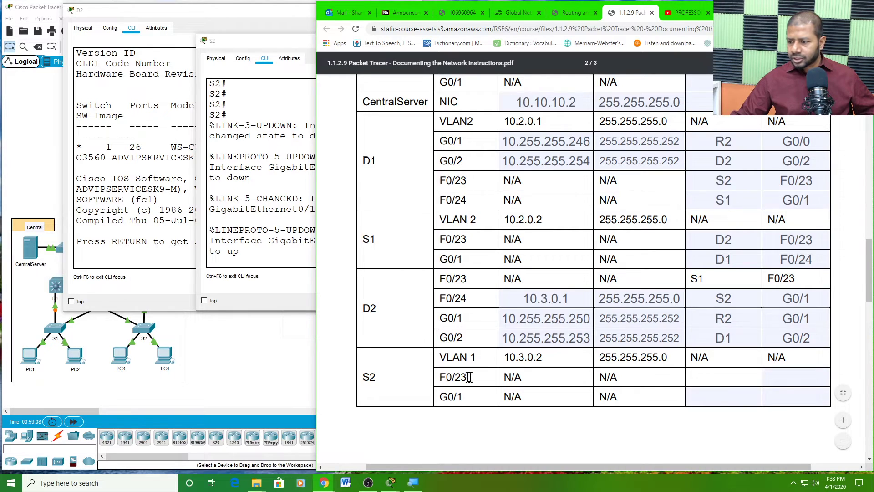
- Verify that D1's F0/23 row lists S2 F0/23 as its neighbour
scroll(745, 309, "up", 1)
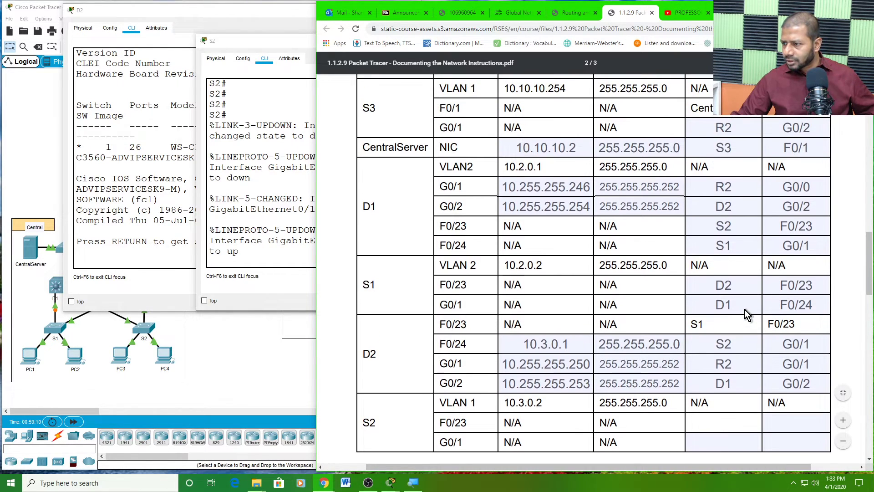
scroll(741, 169, "up", 2)
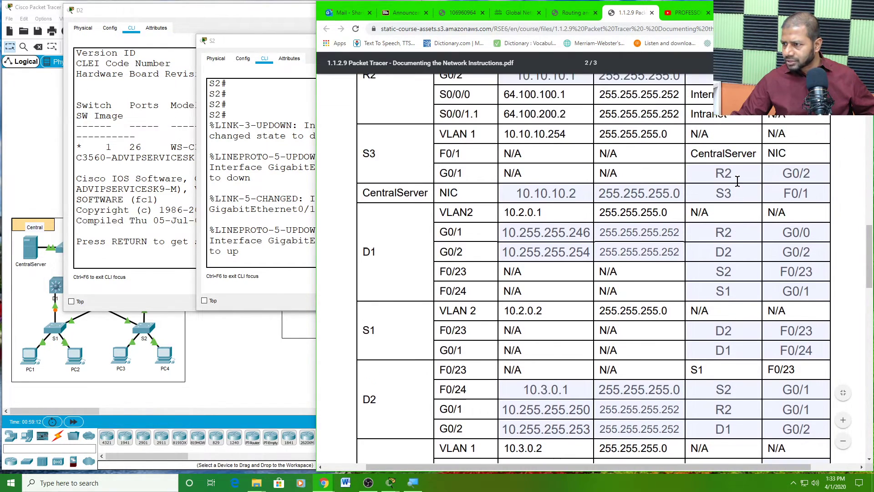
scroll(738, 188, "up", 1)
scroll(729, 188, "down", 3)
scroll(730, 195, "down", 1)
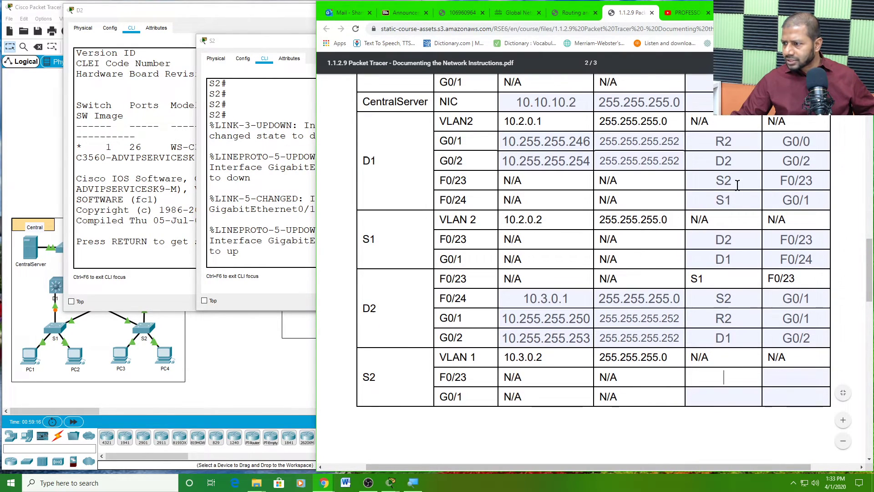
double_click(789, 181)
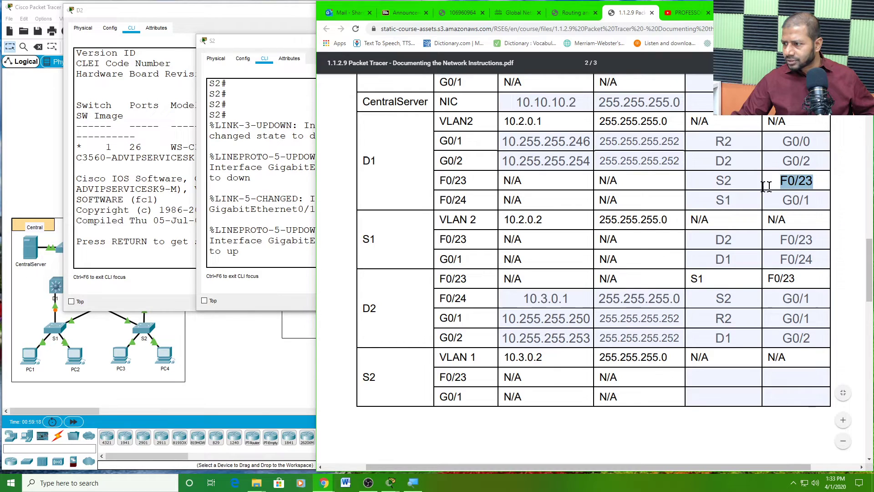
double_click(742, 181)
left_click(794, 179)
double_click(794, 179)
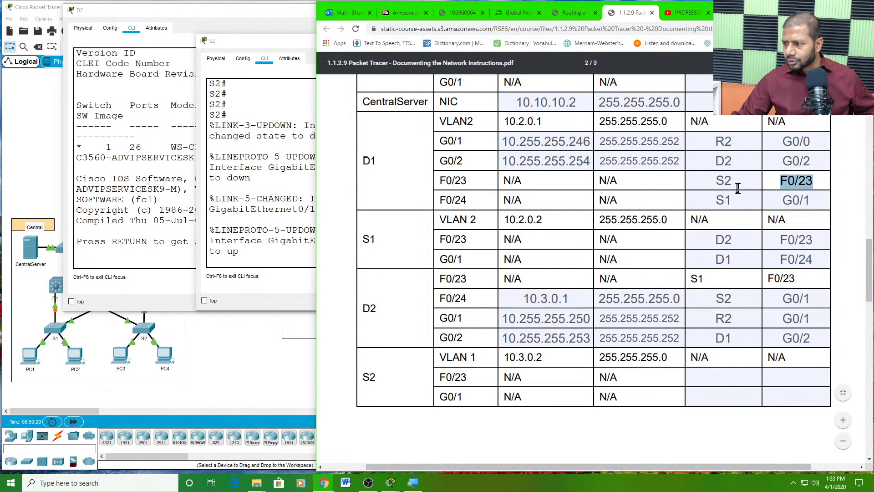
double_click(724, 180)
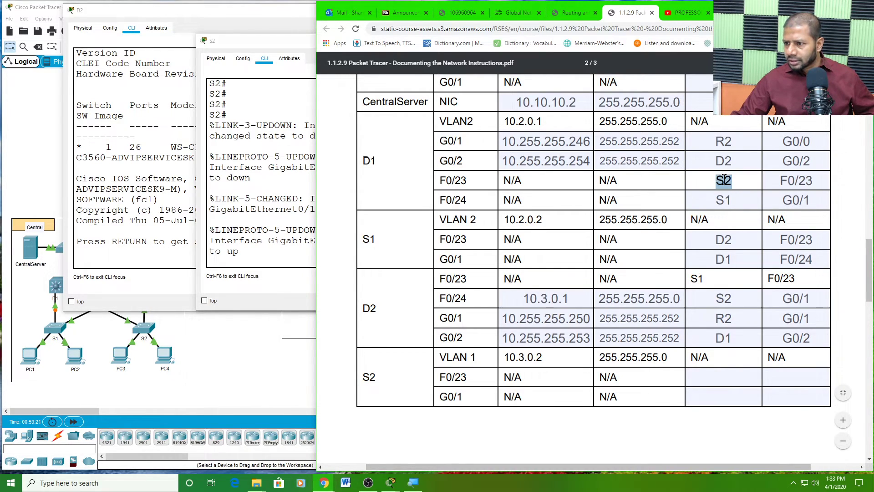
double_click(455, 181)
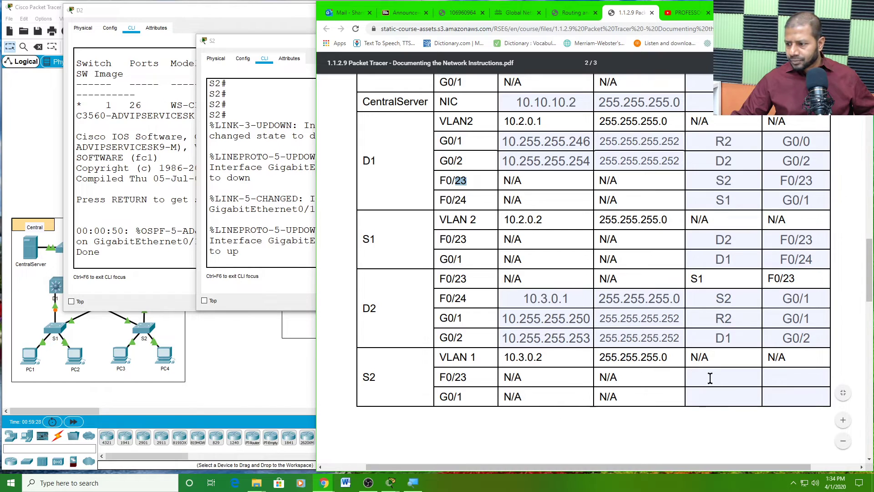
- Enter D1 and F0/23 as the connection for S2's F0/23 port
left_click(687, 374)
type("D1")
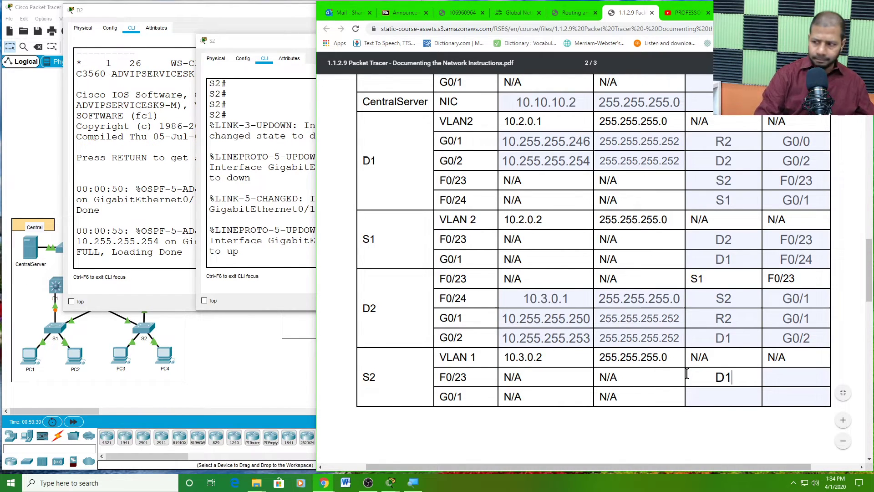
left_click(786, 376)
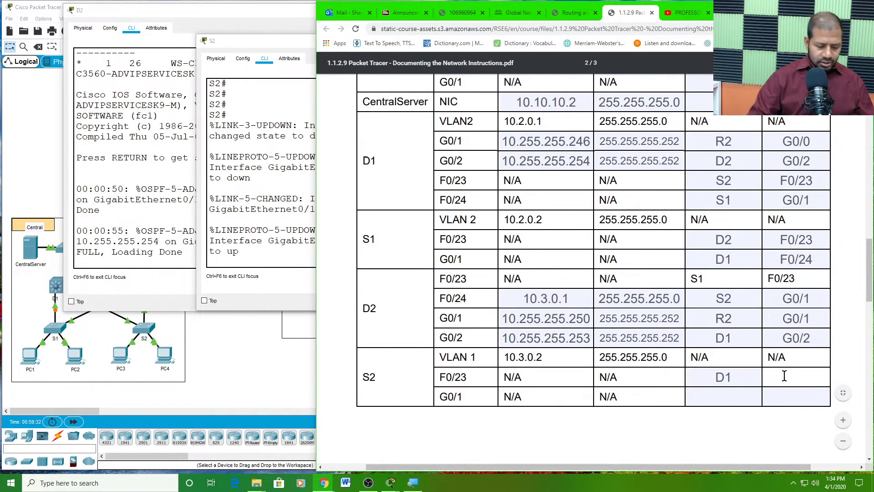
type("F0/23")
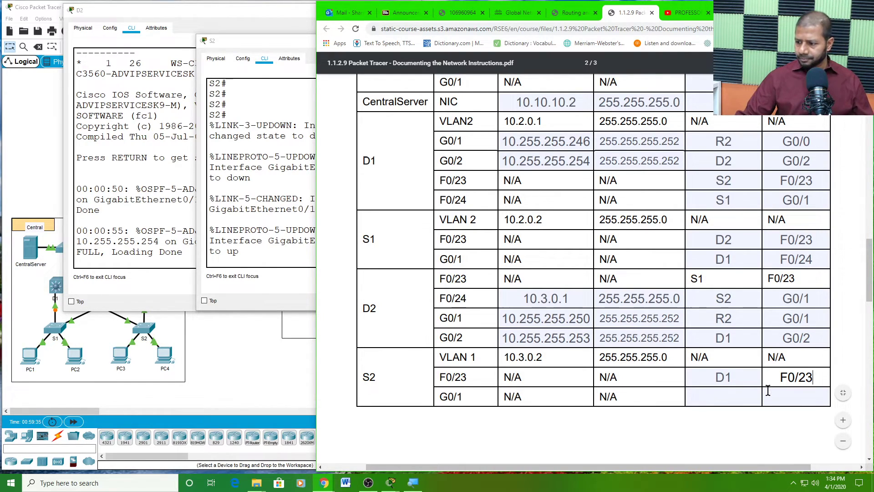
- Cross-check D2's F0/24 row showing G0/1 as its neighbour interface
left_click(730, 396)
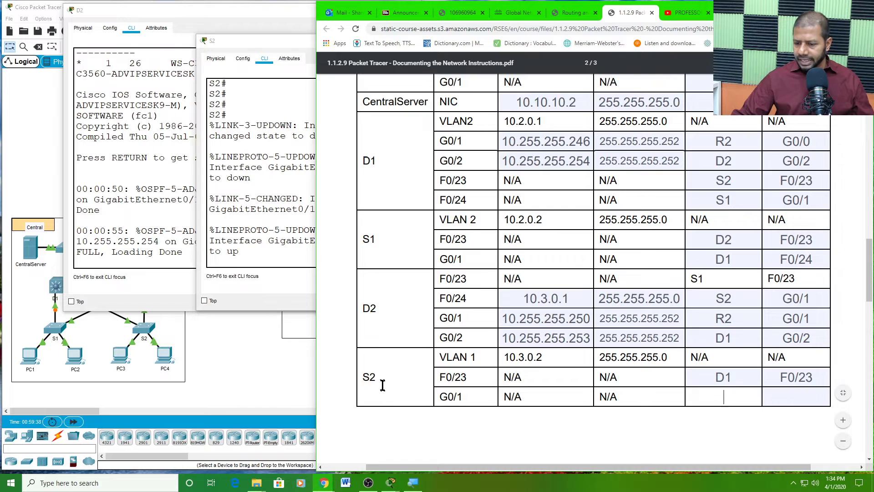
left_click_drag(373, 377, 372, 378)
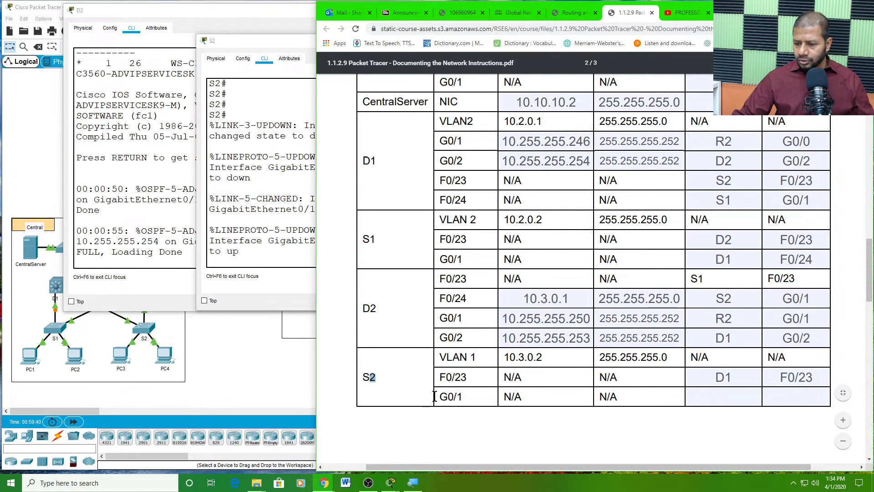
left_click_drag(440, 397, 446, 397)
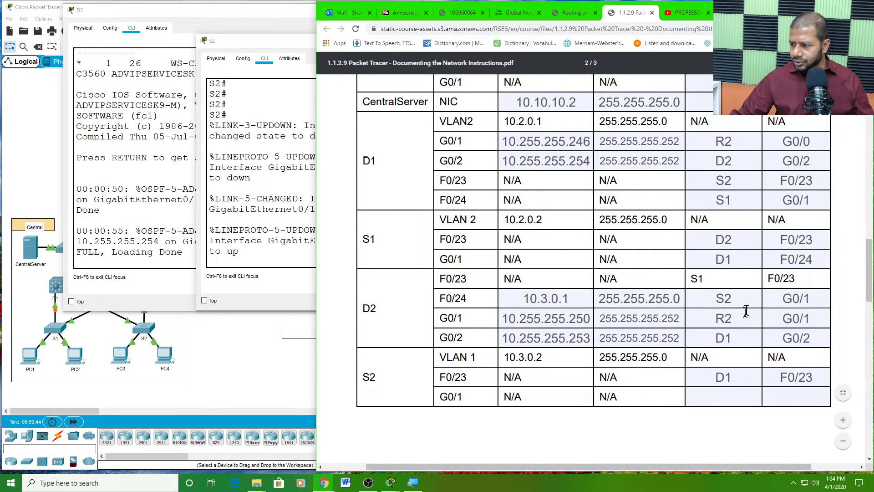
left_click(816, 297)
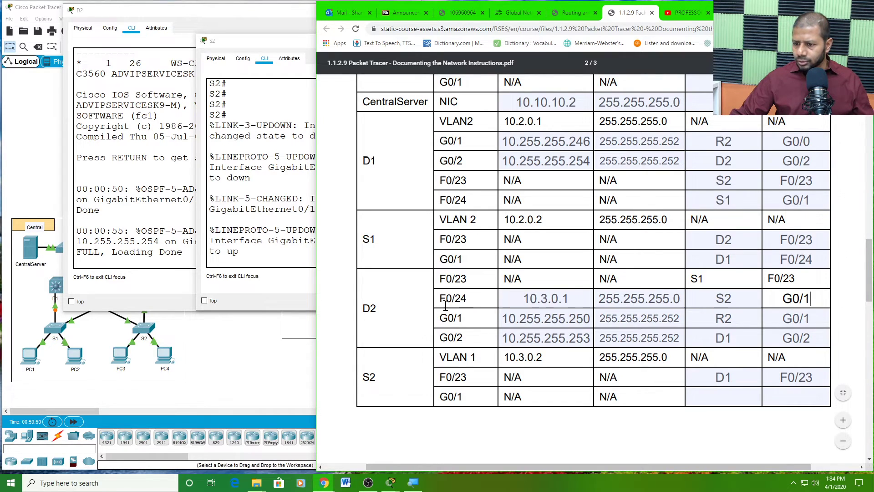
left_click_drag(442, 303, 458, 302)
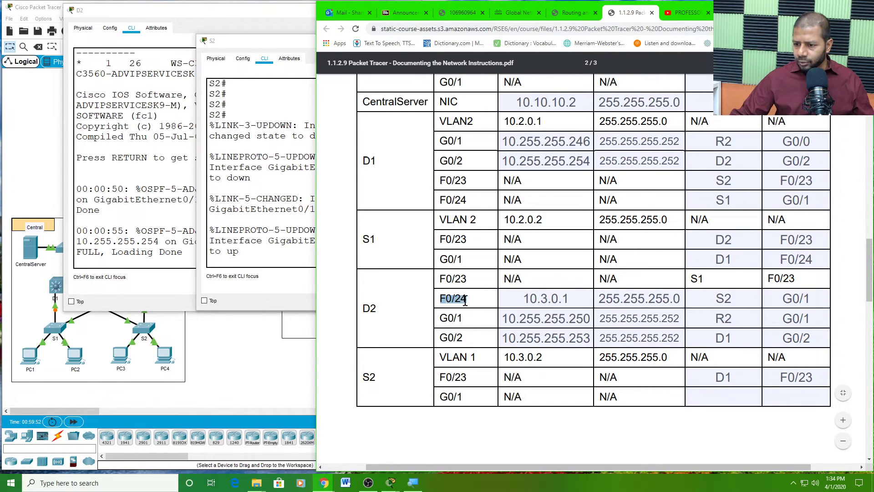
left_click(385, 308)
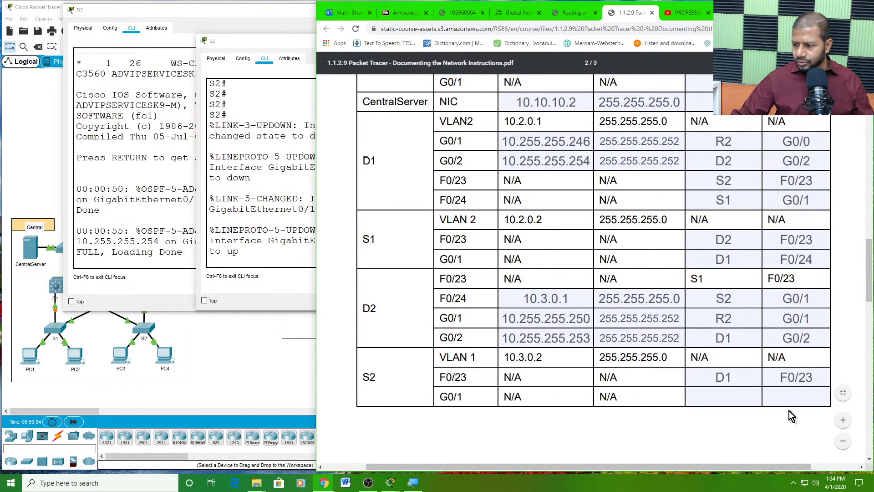
- Enter D2 and F0/24 as the connection for S2's G0/1 port
left_click(734, 403)
type("D2")
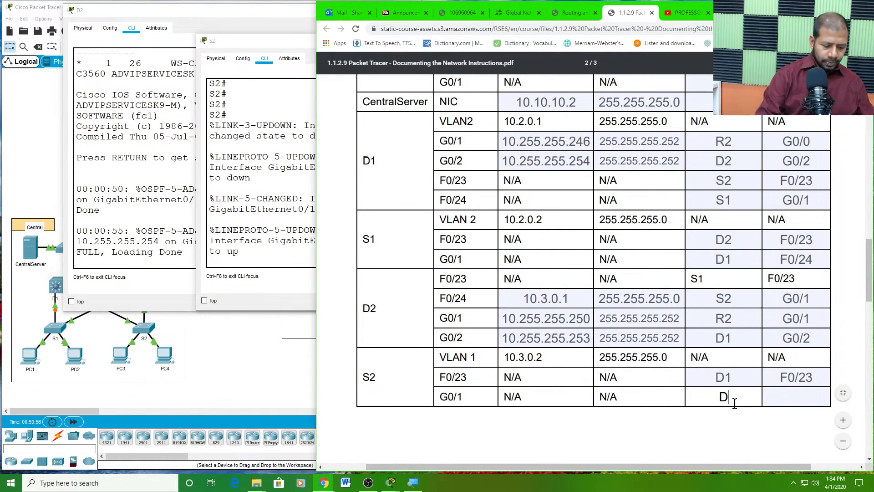
left_click(787, 393)
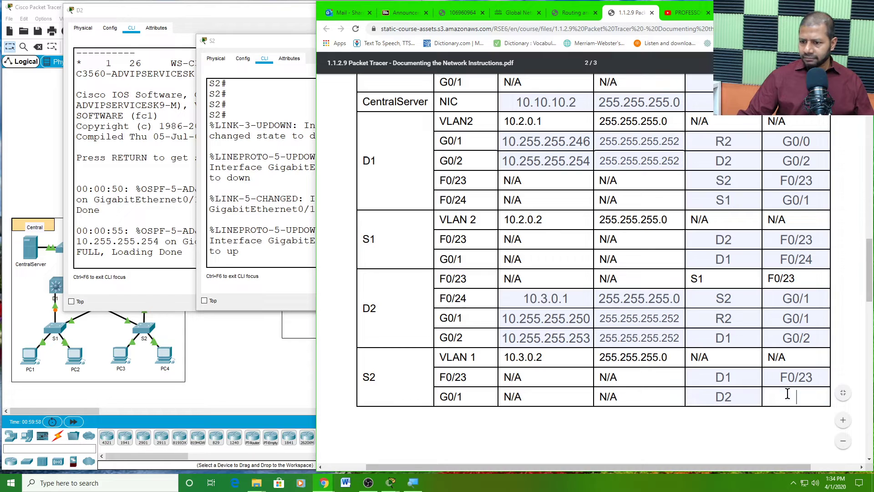
type("0/24")
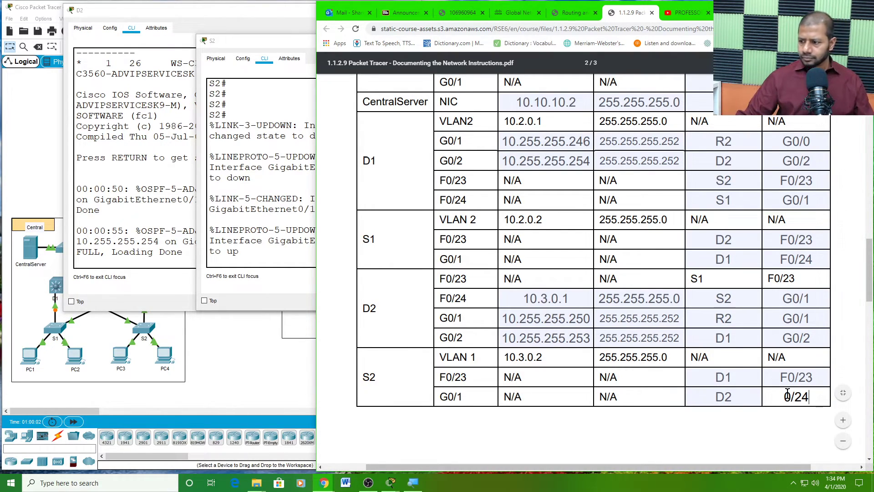
left_click(784, 396)
type("F")
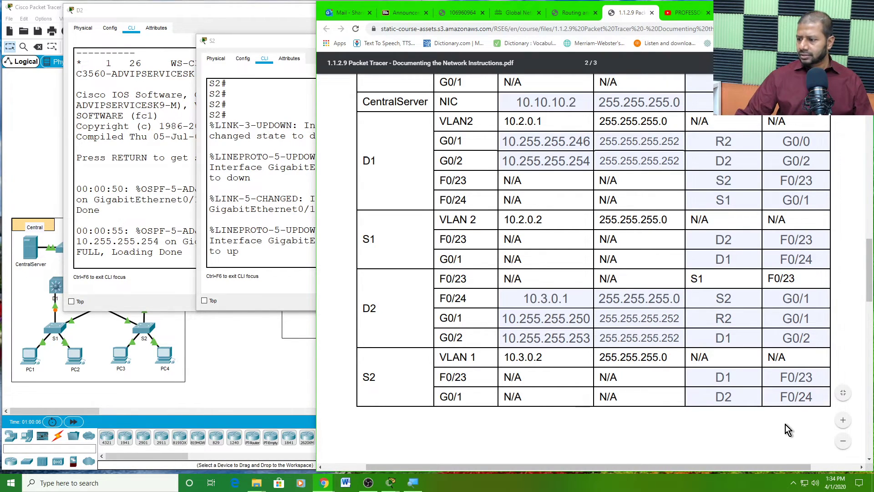
scroll(825, 354, "up", 1)
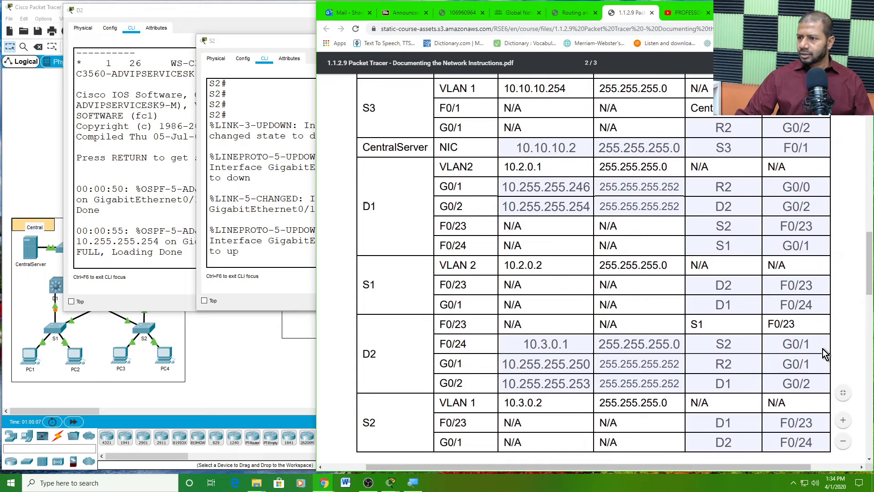
- Zoom out the PDF page and bring the Packet Tracer topology to the front
left_click(844, 442)
scroll(813, 368, "up", 2)
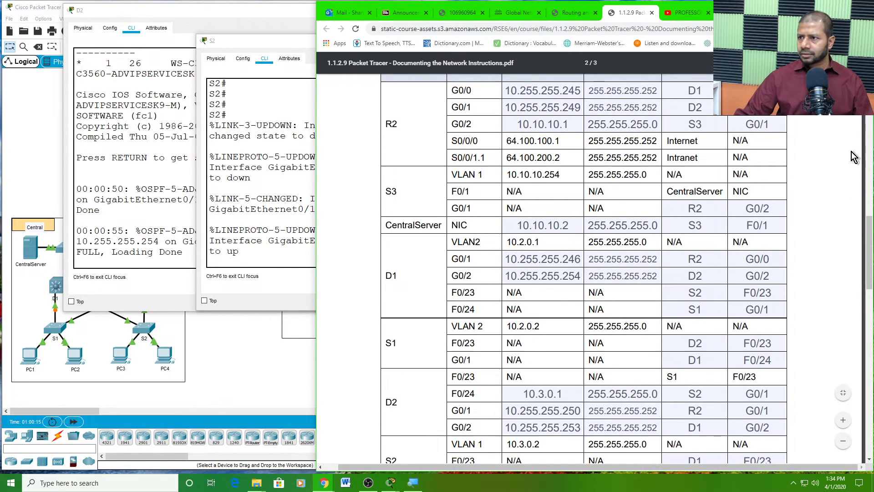
left_click(244, 361)
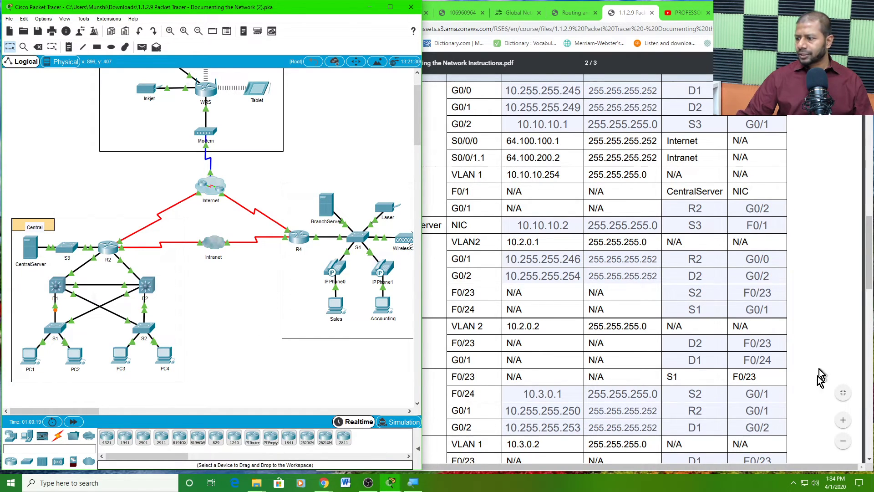
- Bring the instructions PDF back in front of Packet Tracer
left_click(842, 440)
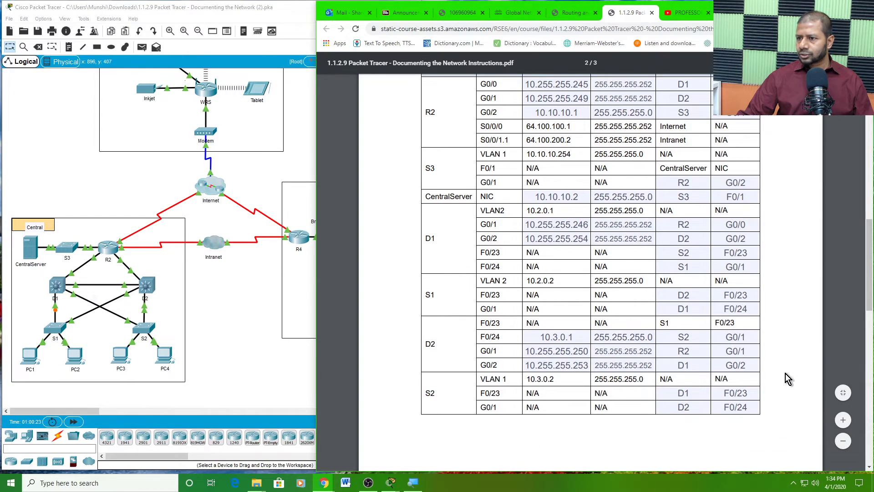
scroll(789, 381, "up", 1)
scroll(790, 380, "down", 1)
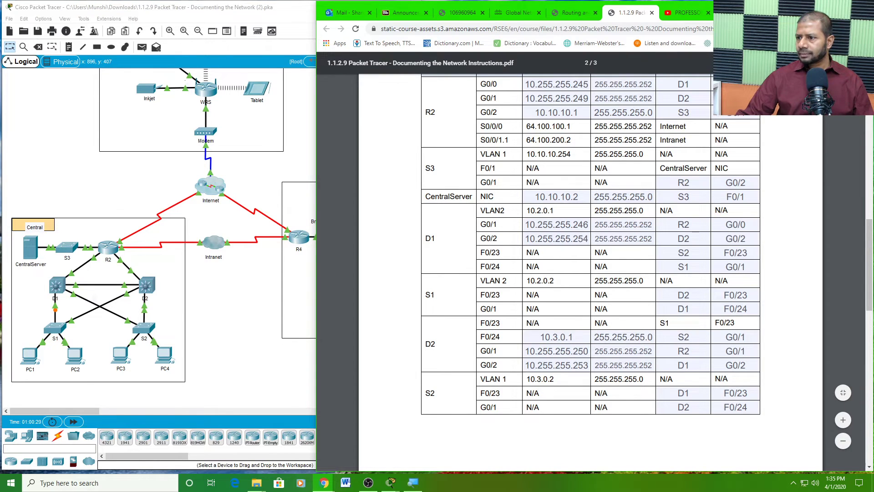
- Maximize the Chrome PDF window and enlarge the page to review the addressing table
left_click(841, 8)
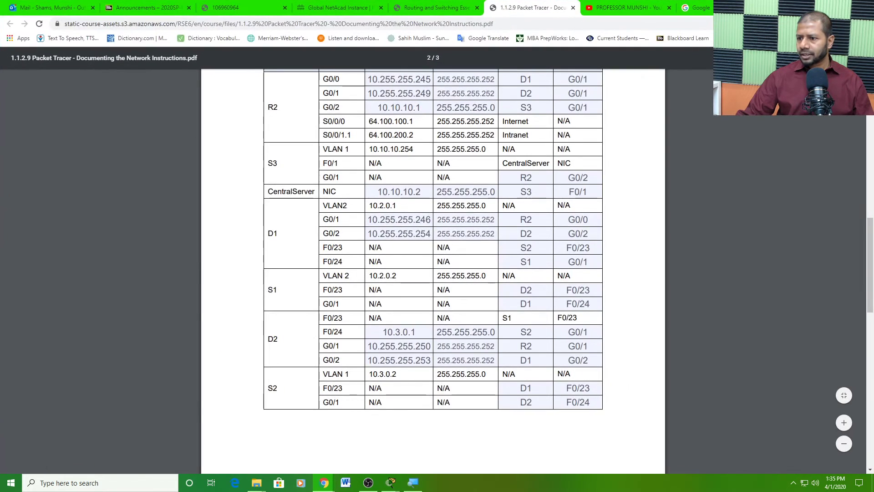
left_click(844, 422)
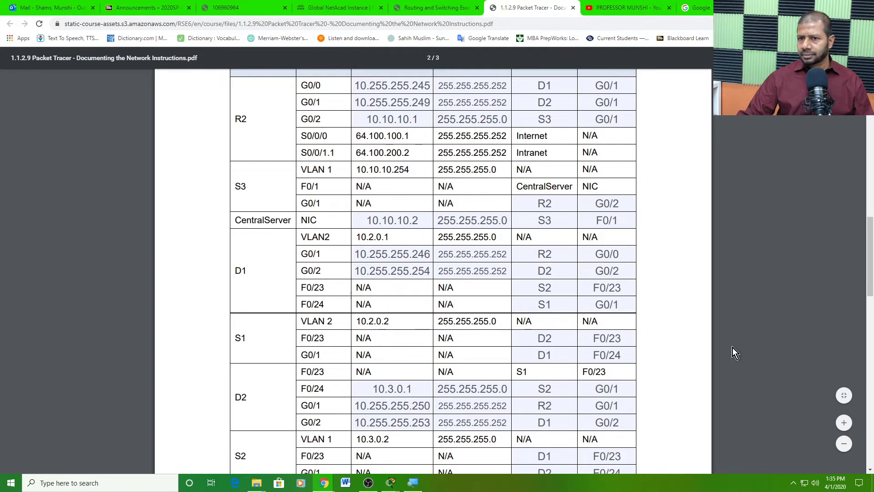
scroll(733, 348, "up", 2)
scroll(733, 347, "down", 2)
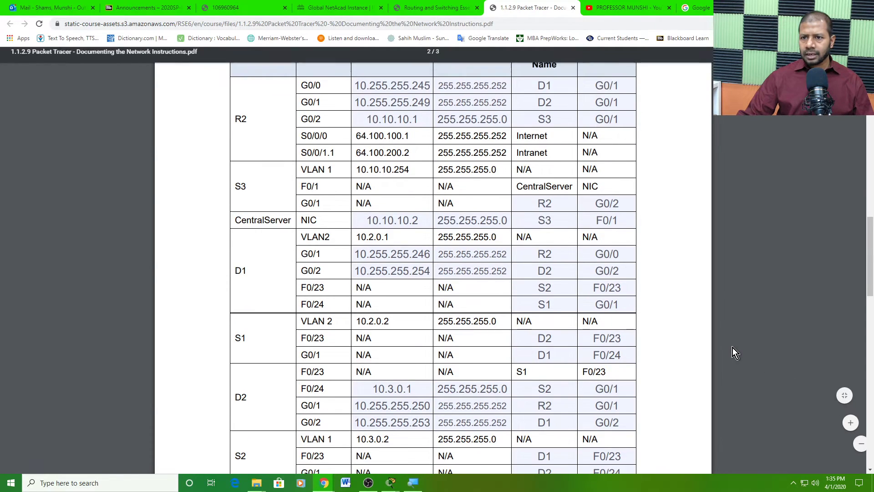
scroll(733, 348, "down", 1)
scroll(733, 348, "up", 1)
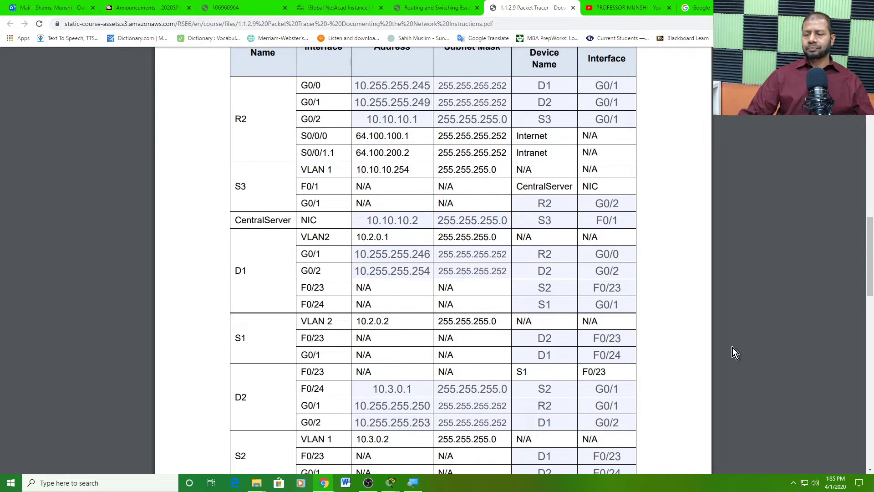
scroll(733, 348, "down", 1)
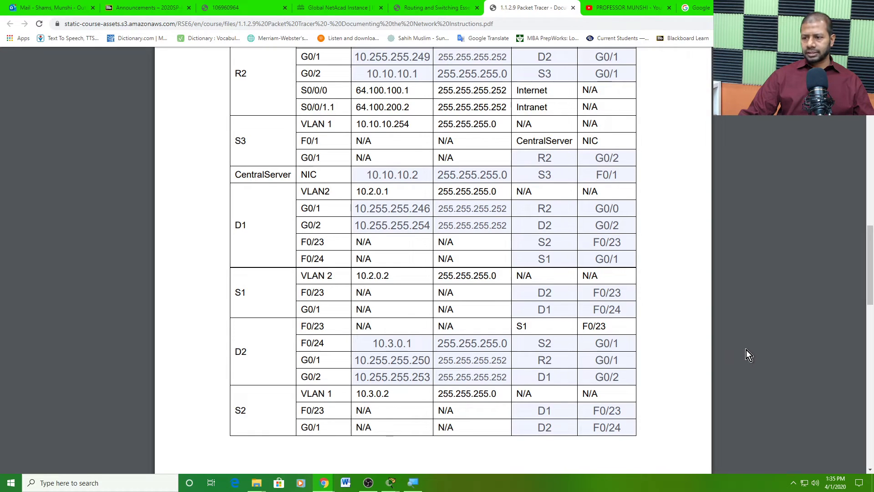
scroll(747, 350, "up", 3)
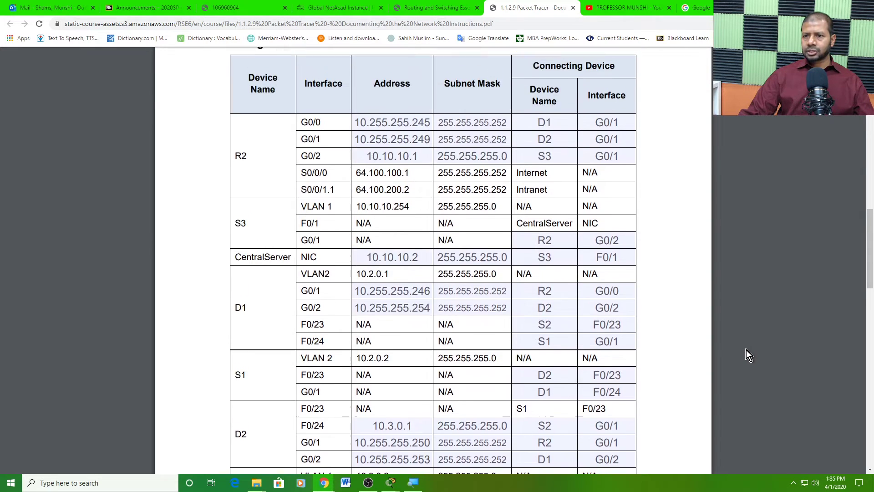
scroll(747, 350, "up", 1)
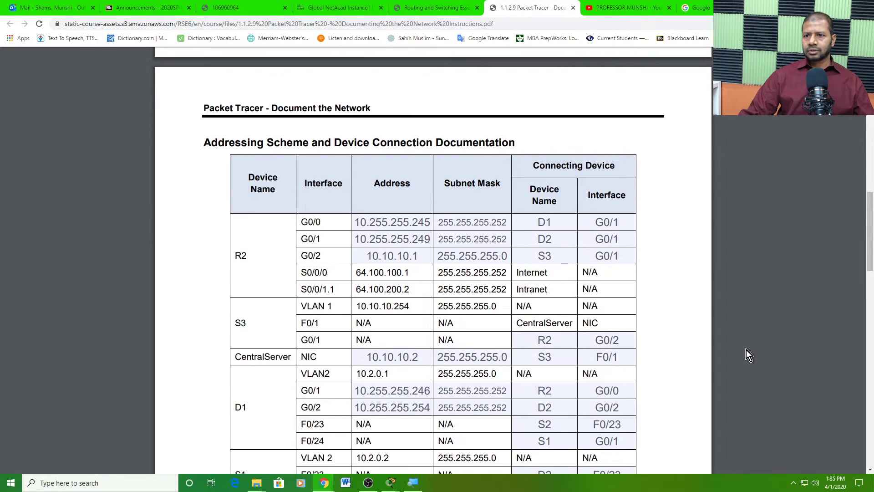
scroll(747, 350, "down", 1)
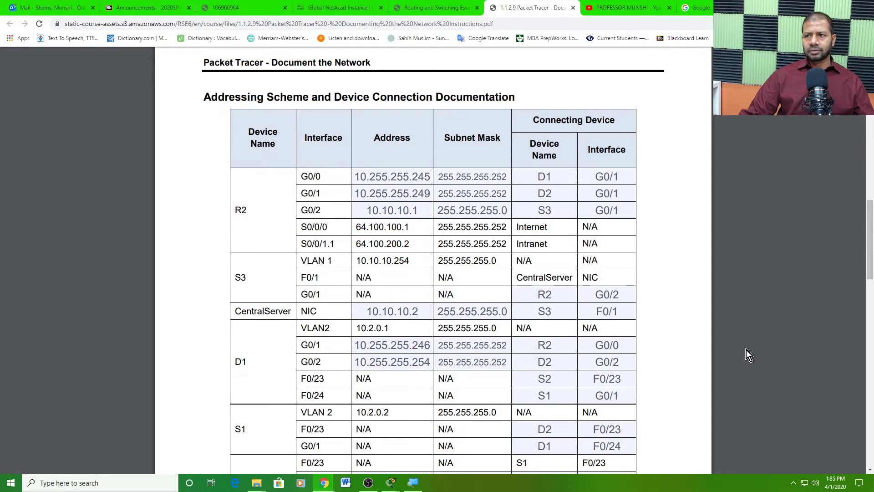
- Return from the YouTube tab to the PDF, shrink it to fit the table, and show Packet Tracer
left_click(635, 6)
left_click(552, 9)
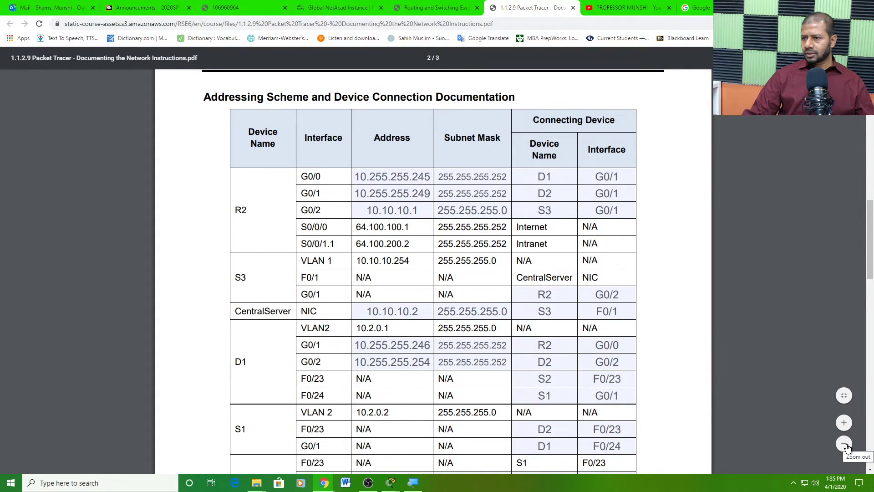
left_click(845, 445)
scroll(775, 412, "down", 1)
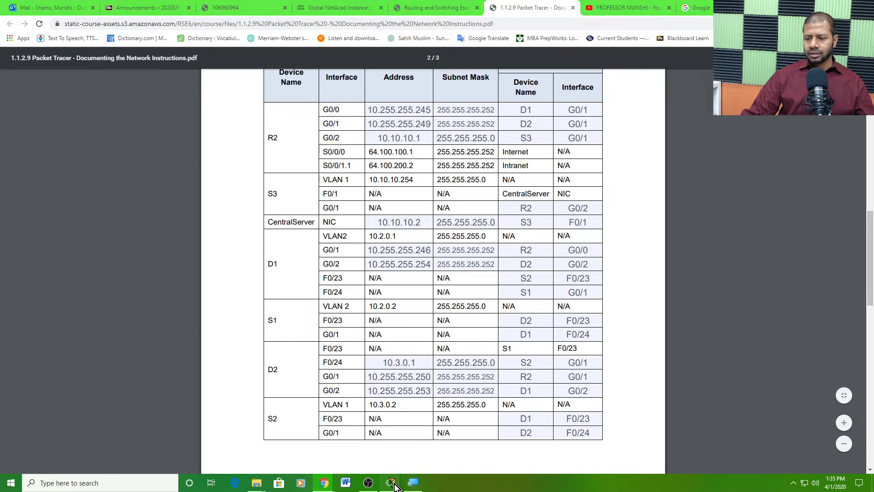
mouse_move(391, 482)
left_click(189, 464)
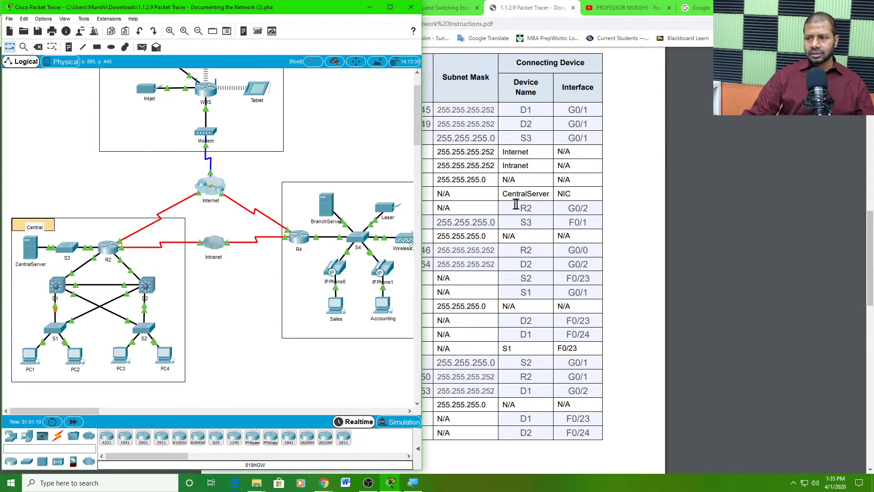
- Bring Chrome's completed PDF addressing table back in front of the Packet Tracer topology
left_click(569, 208)
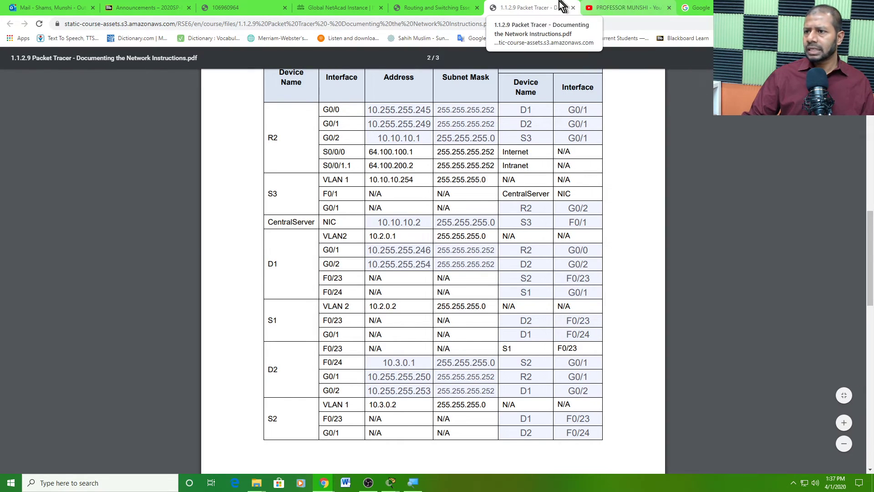
mouse_move(537, 13)
left_mouse_down()
mouse_move(696, 61)
mouse_move(537, 9)
left_mouse_up()
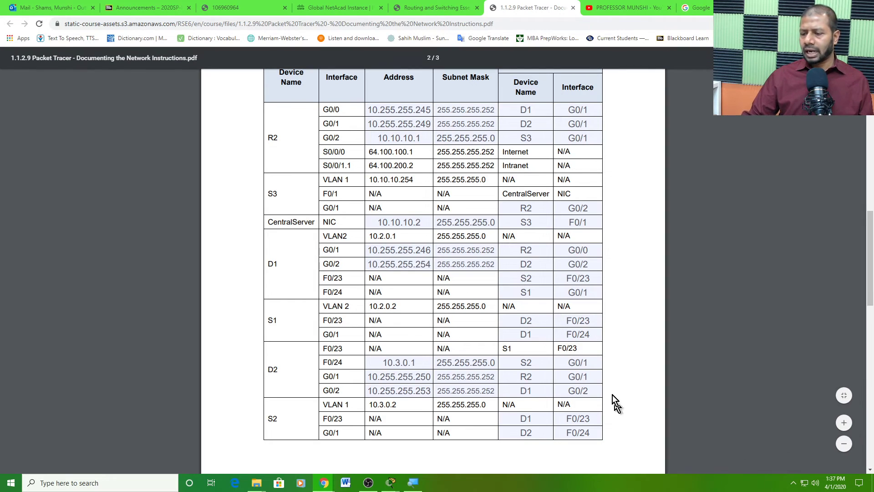
scroll(608, 398, "up", 1)
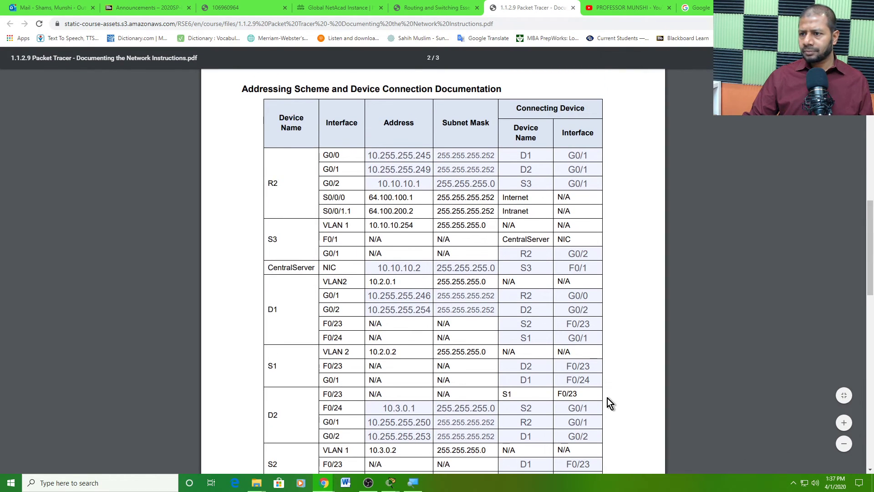
scroll(607, 398, "down", 1)
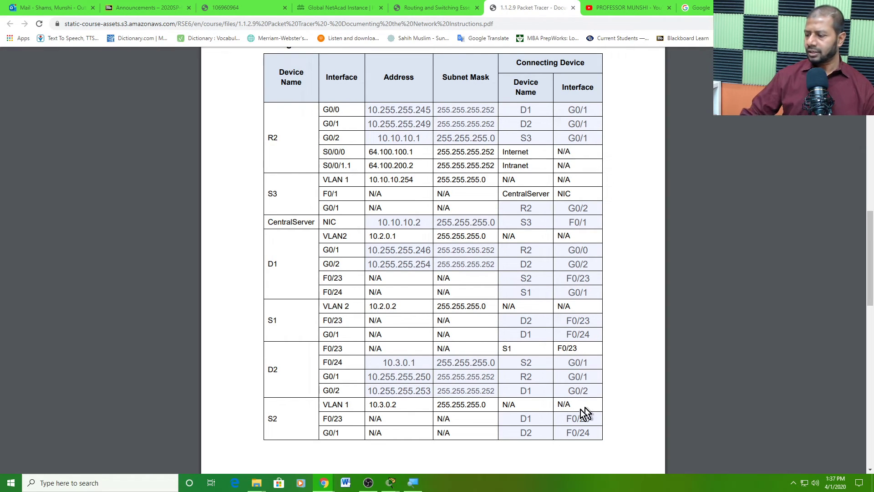
scroll(605, 385, "down", 2)
scroll(605, 385, "down", 7)
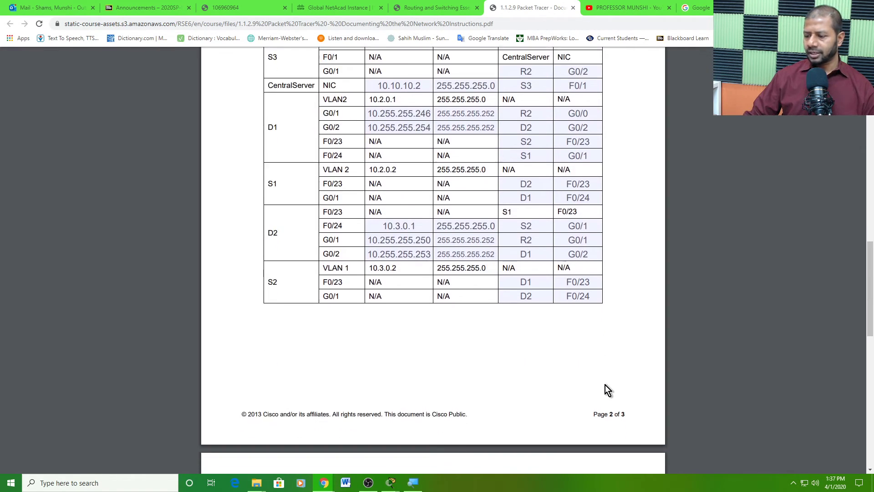
scroll(606, 384, "up", 7)
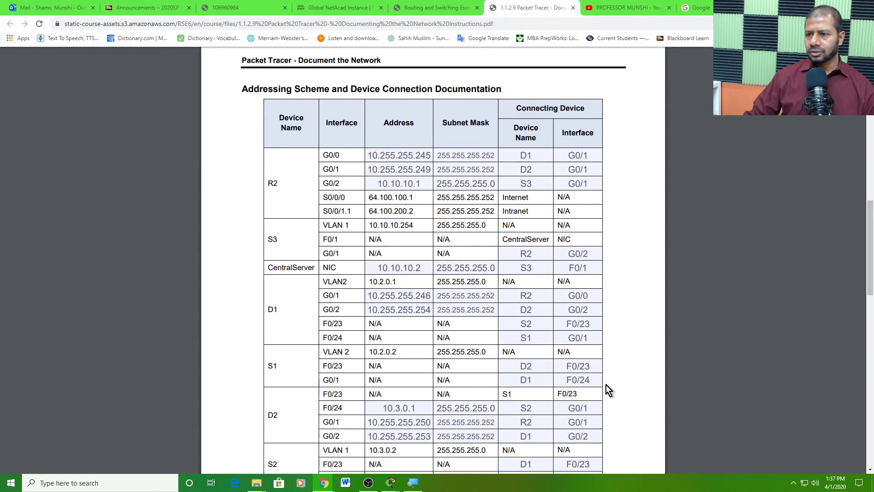
scroll(605, 384, "down", 1)
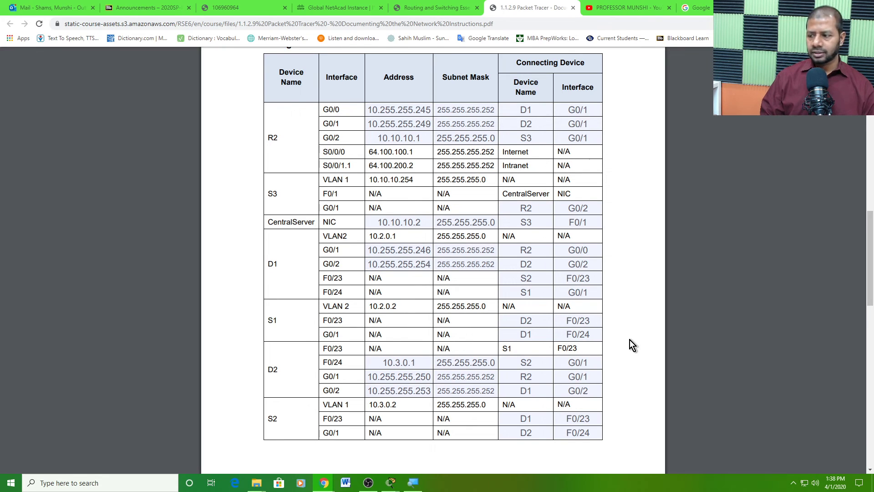
left_click(620, 7)
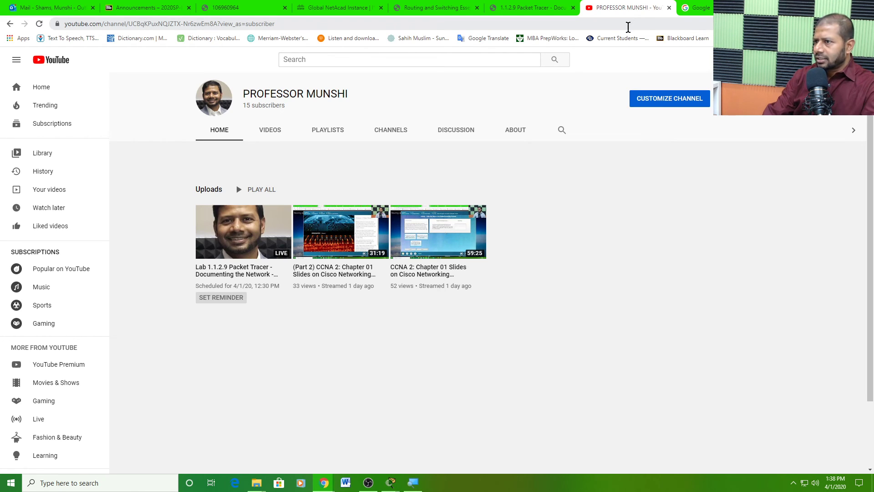
left_click(543, 7)
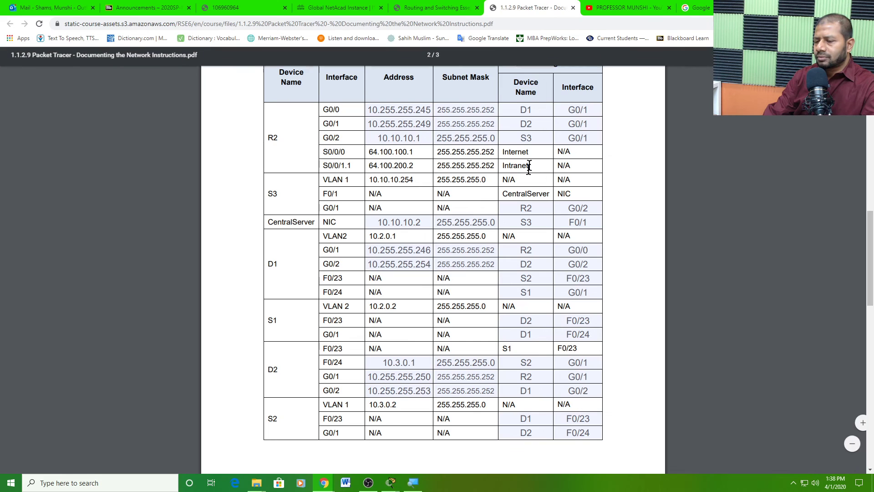
scroll(499, 258, "up", 2)
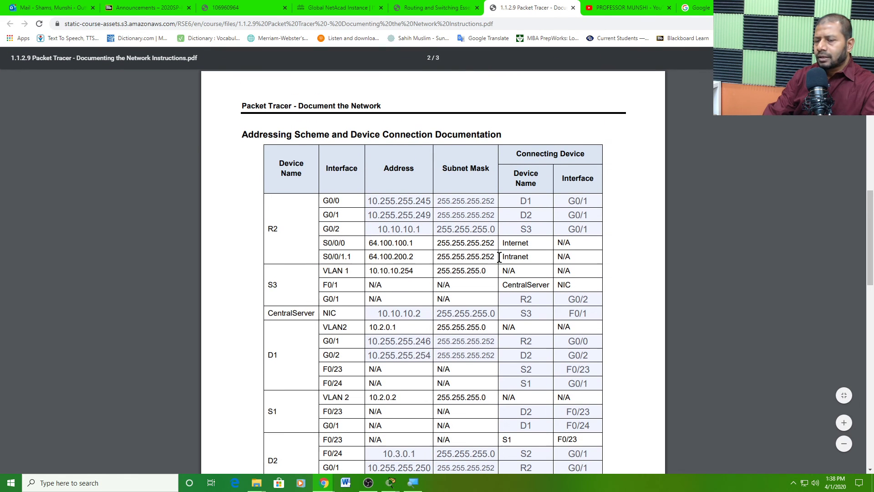
scroll(496, 232, "down", 1)
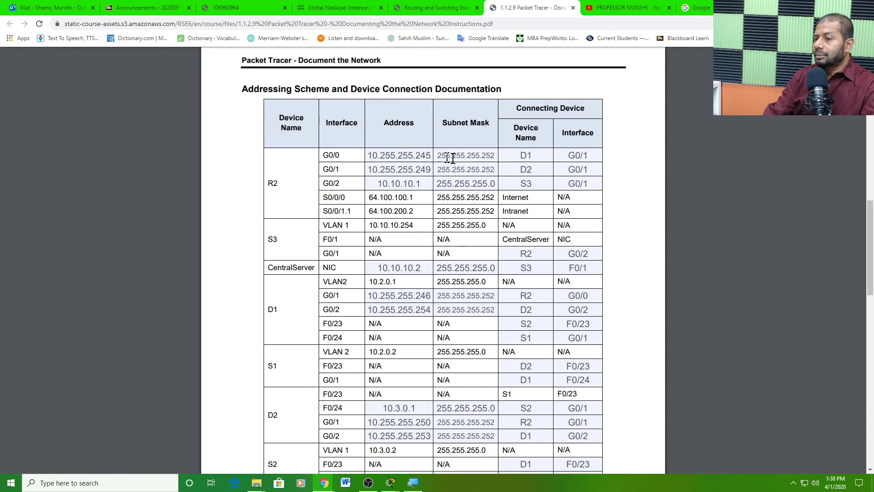
double_click(405, 155)
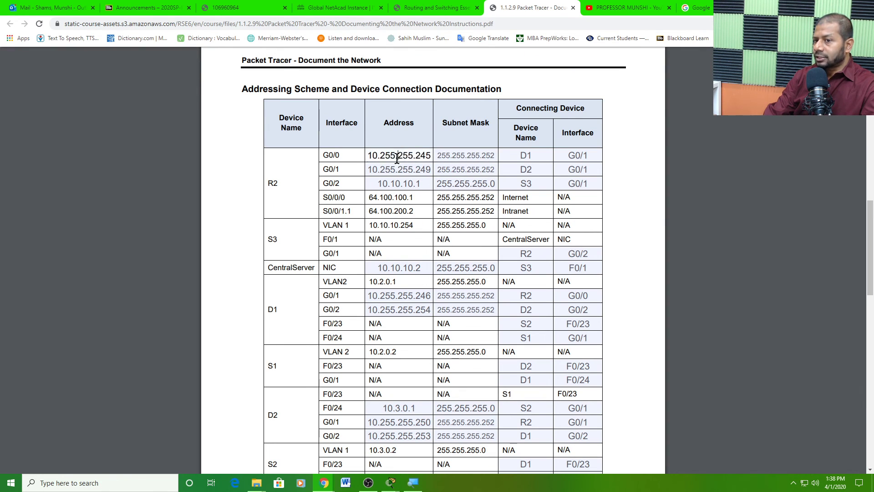
double_click(449, 156)
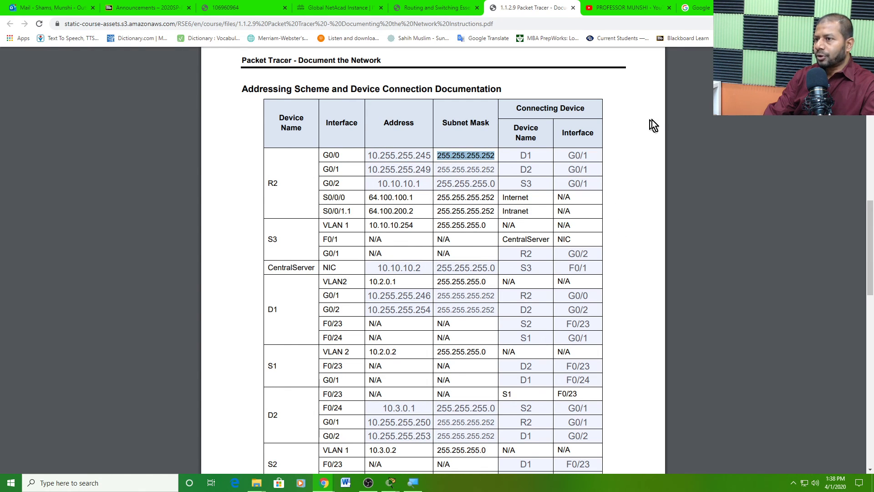
right_click(616, 138)
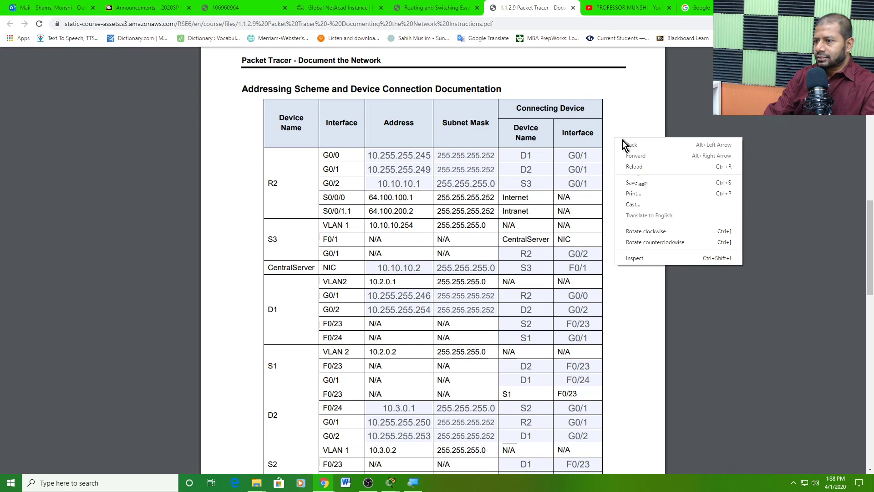
left_click(634, 194)
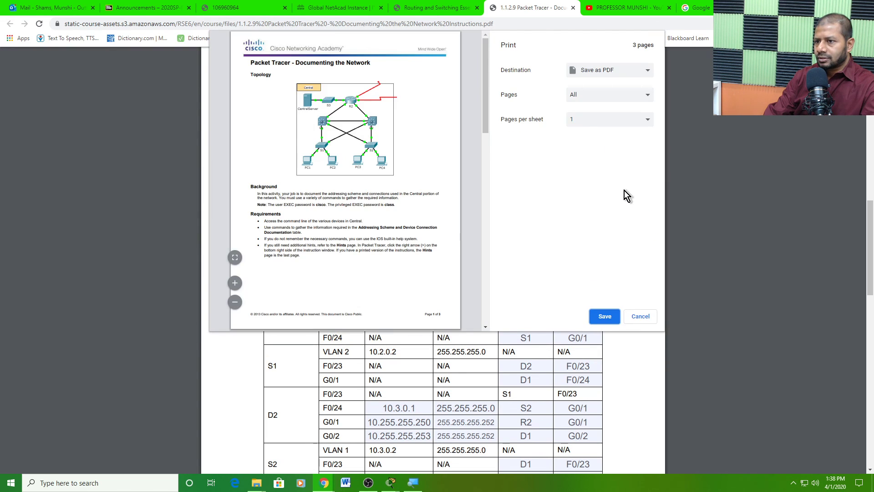
left_click(597, 34)
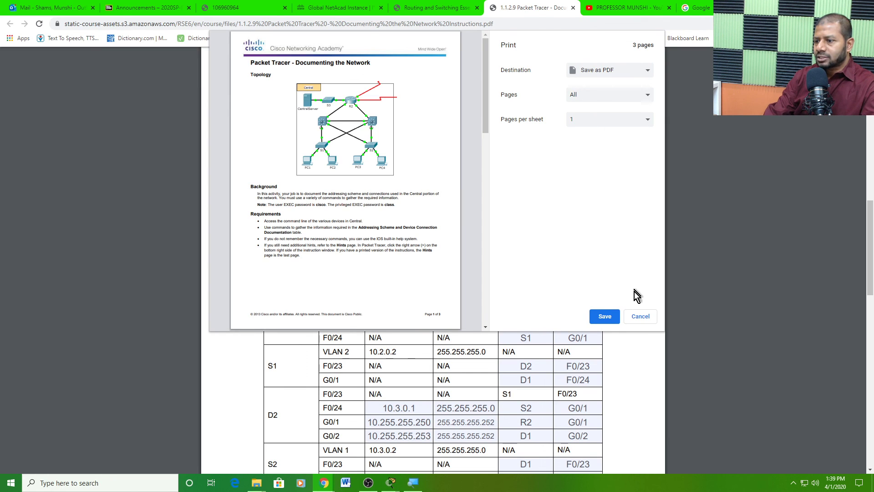
left_click(606, 70)
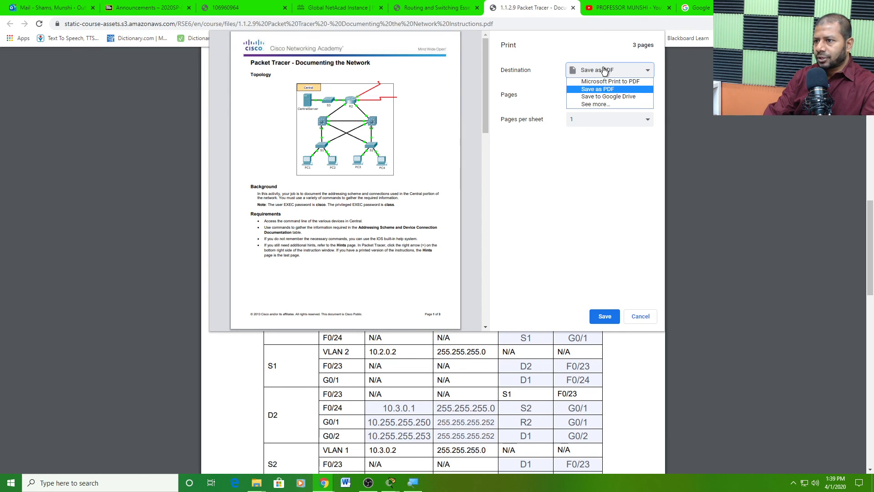
left_click(610, 90)
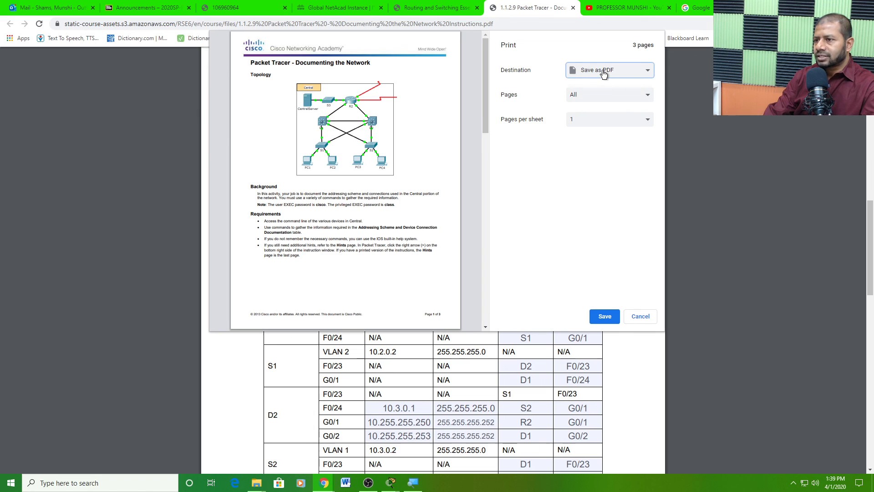
left_click(606, 316)
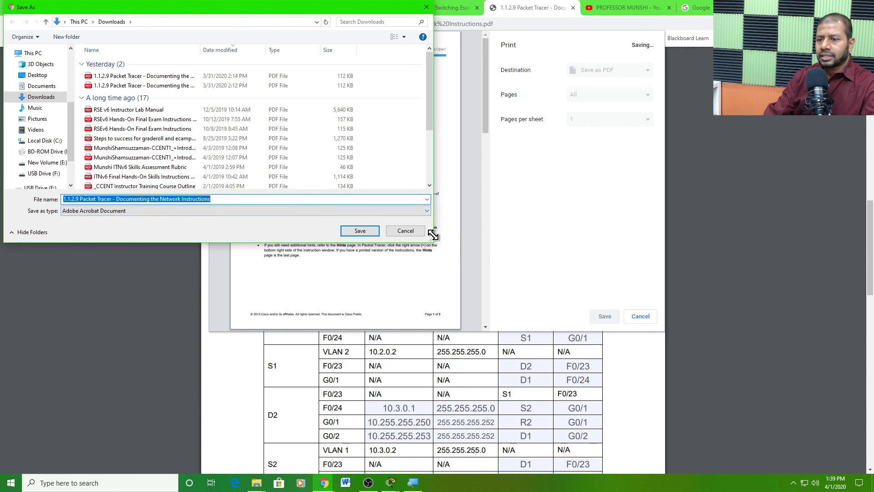
left_click(416, 234)
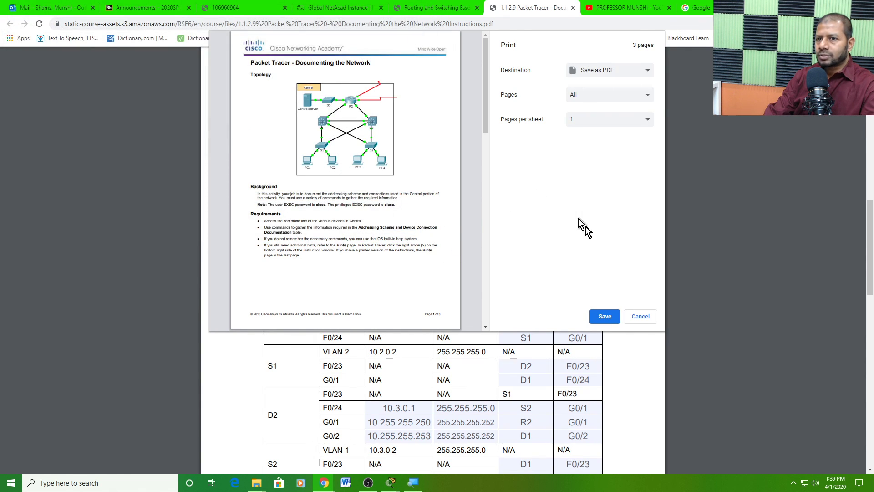
left_click(641, 316)
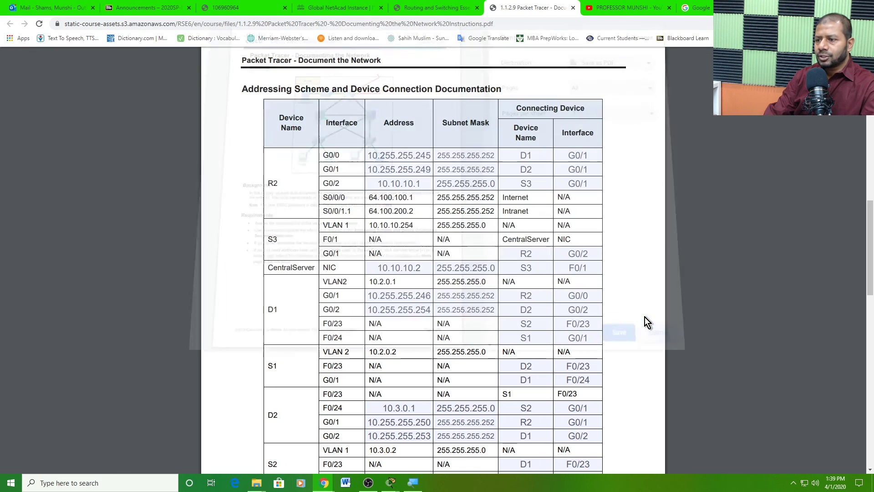